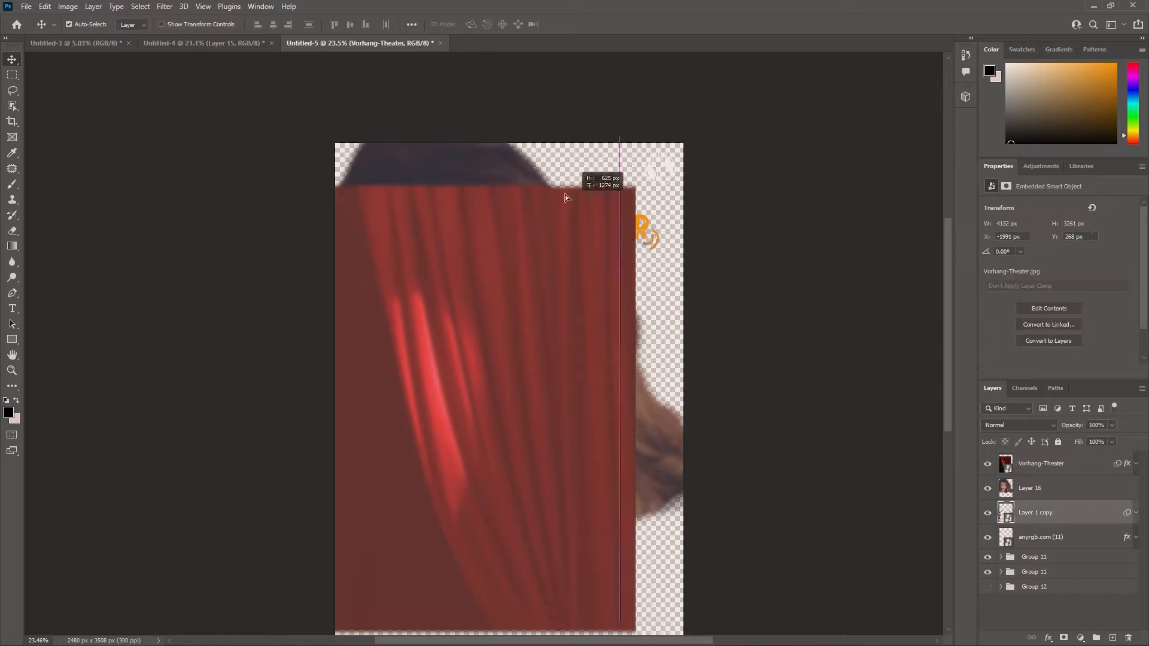
Step: Bring the hands layer into the Untitled-4 poster and position it in front of the woman's face
mouse_move(597, 452)
left_mouse_down()
mouse_move(552, 455)
mouse_move(600, 455)
left_mouse_up()
left_click_drag(631, 515, 574, 517)
Step: Open the beef burger photo from the downloads folder as a separate document and unlock its background layer
left_click(600, 633)
scroll(565, 293, "down", 8)
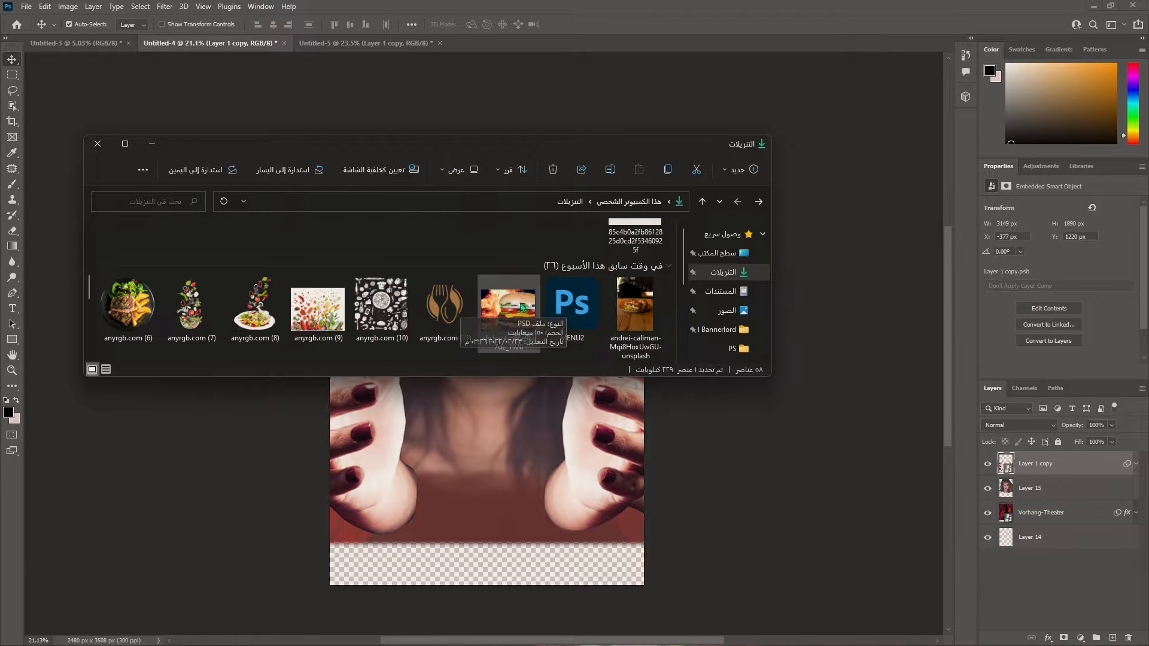
left_click_drag(445, 307, 512, 50)
left_click(1126, 461)
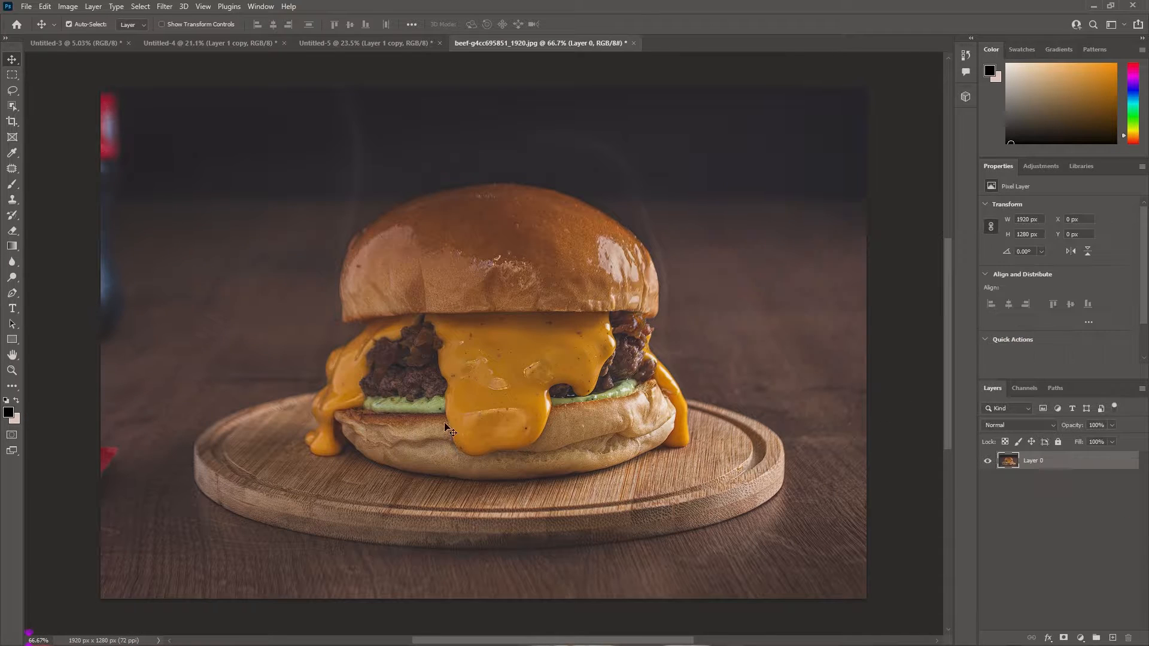
Step: Start a Pen tool path from beyond the image's right edge, across the table and board, up the burger's right side
left_click(12, 293)
left_click(892, 432)
left_click(800, 427)
scroll(758, 418, "up", 2)
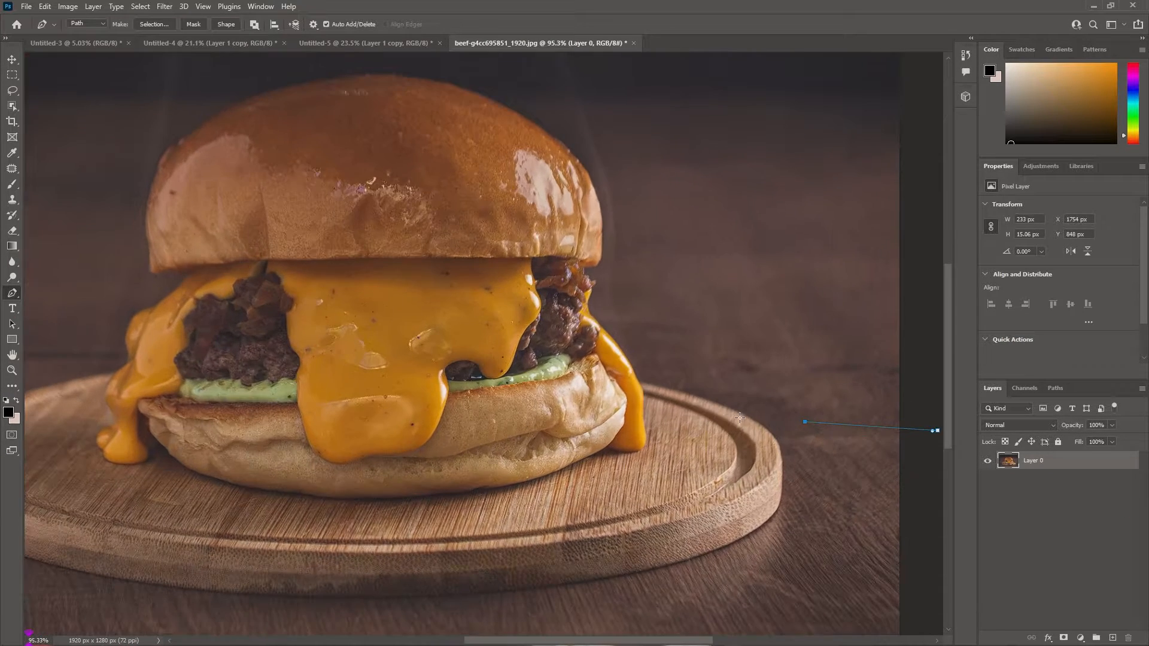
left_click(730, 409)
left_click(625, 360)
Step: Continue the path over the top bun, down the burger's left side and across the board to the table at left
left_click_drag(396, 77, 371, 76)
left_click_drag(294, 88, 230, 105)
left_click_drag(171, 148, 152, 184)
left_click_drag(165, 326, 151, 279)
left_click_drag(143, 318, 137, 328)
left_click_drag(37, 400, 277, 341)
left_click(208, 343)
left_click(129, 349)
left_click(108, 398)
left_click(103, 533)
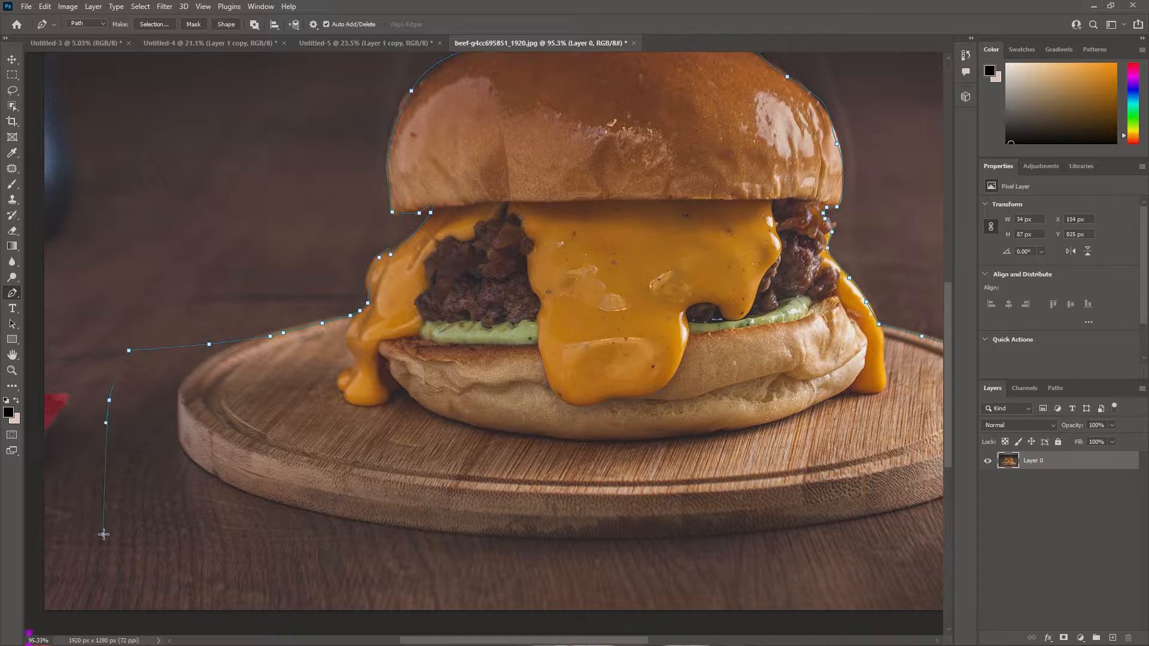
Step: Close the path around the outside of the image's lower edge, undoing and replacing the misplaced anchor points
scroll(162, 526, "down", 5)
left_click(255, 610)
left_click(791, 571)
key("ctrl+z")
key("ctrl+z")
left_click(152, 616)
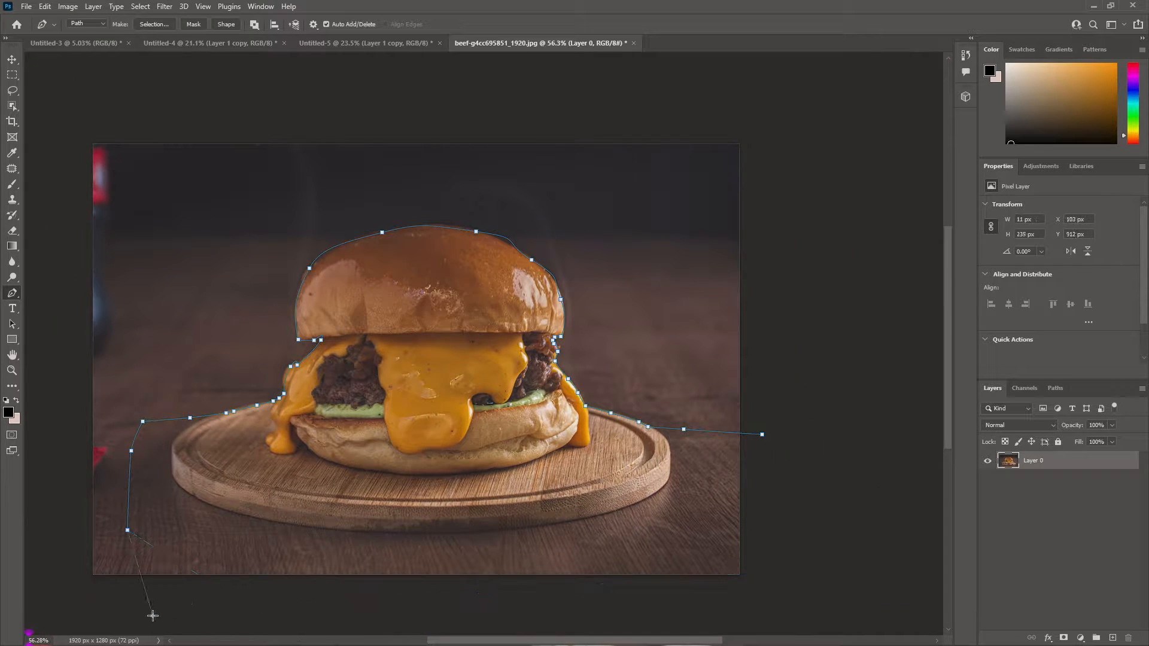
left_click(829, 586)
left_click(762, 435)
Step: Add and adjust anchor points along the upper right curve of the bun to fit the path to its edge
scroll(480, 197, "up", 5)
scroll(486, 262, "up", 1)
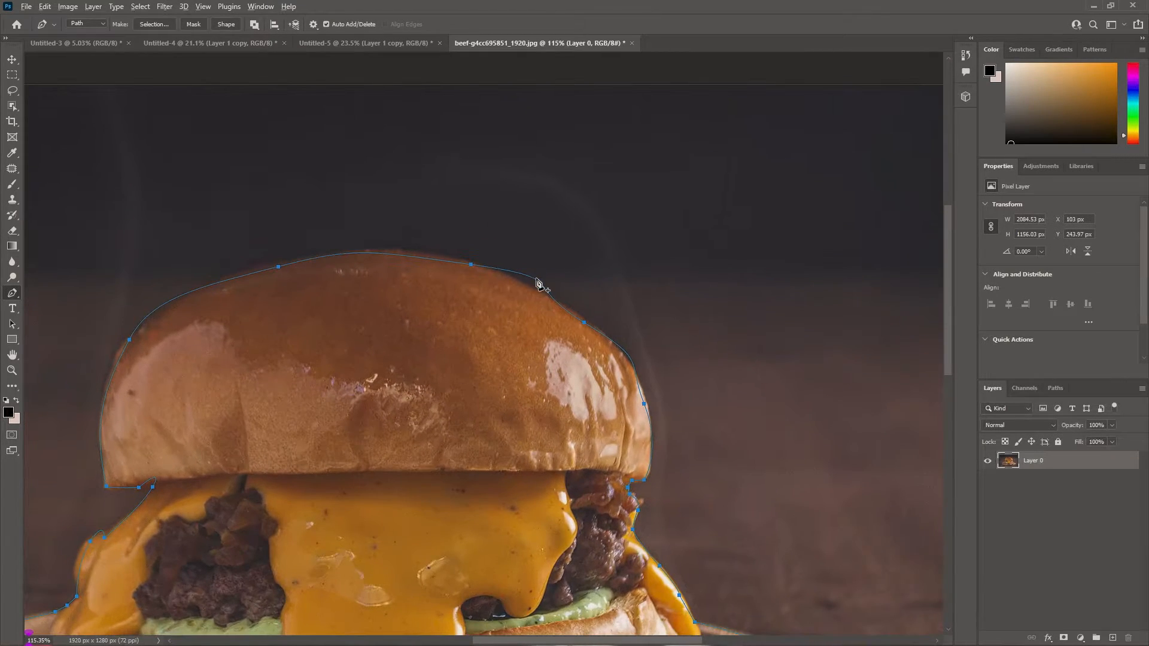
left_click(506, 261)
left_click(526, 269)
left_click_drag(537, 295, 539, 290)
Step: Refine the path's anchor points where the top bun's lower left corner meets the cheese
scroll(299, 355, "down", 1)
key("super")
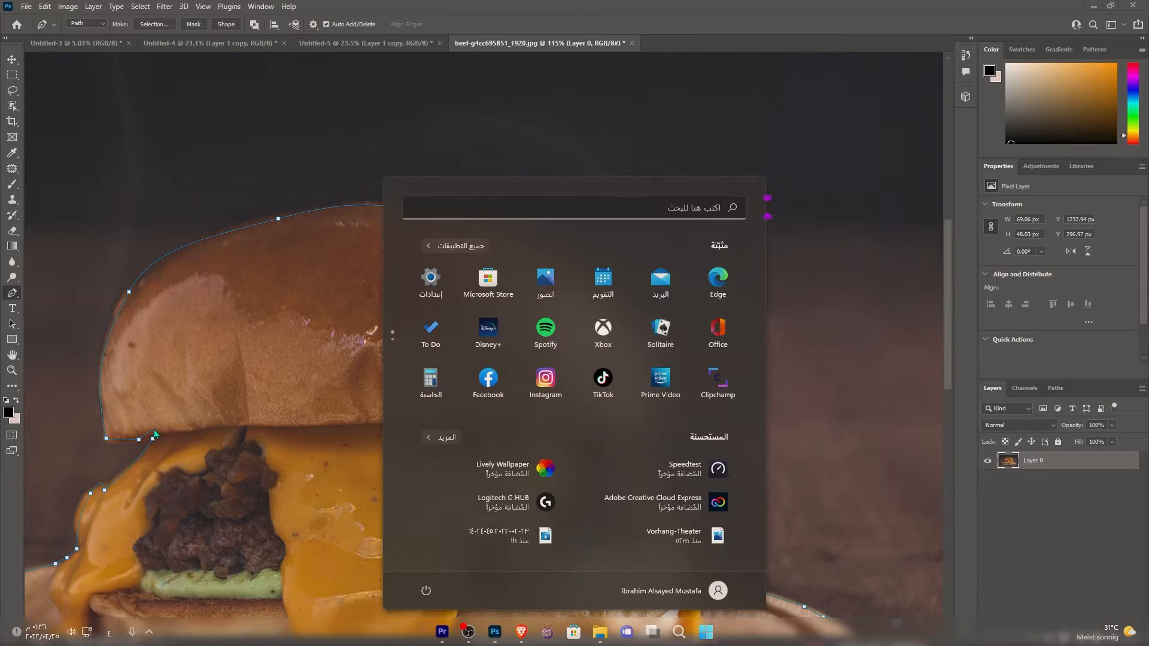
left_click(156, 430)
key("super")
left_click_drag(156, 431, 149, 438)
left_click(156, 433, "ctrl")
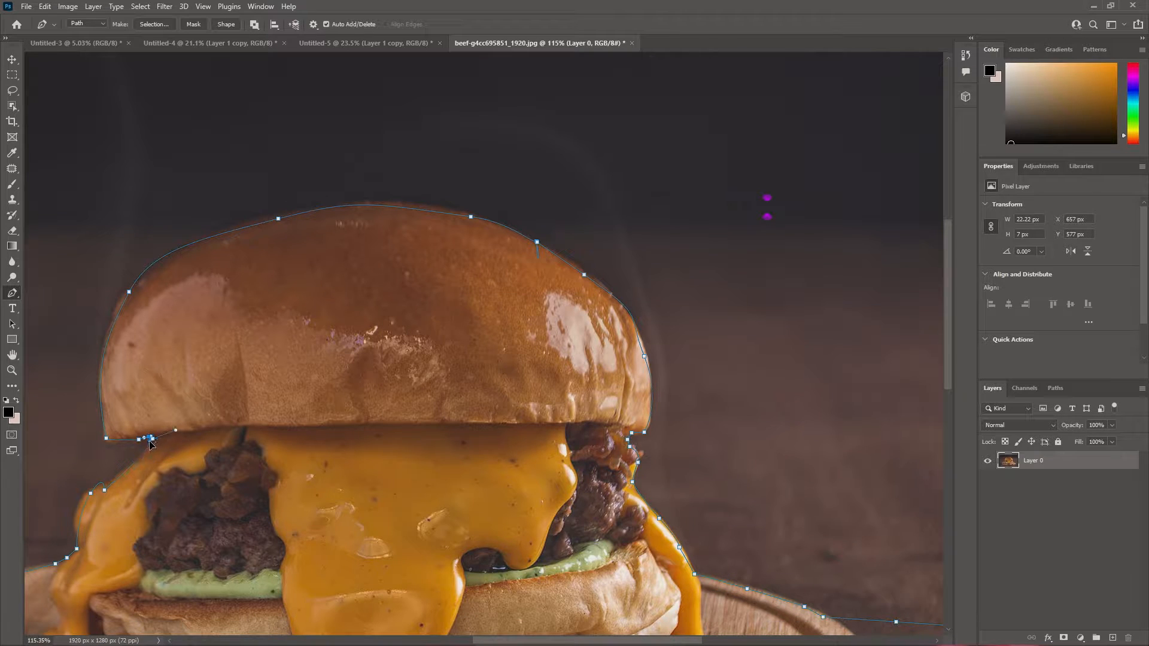
Step: Convert the path to a selection, copy the burger and board to a new layer, and hide Layer 0
right_click(339, 373)
left_click(371, 422)
key("Return")
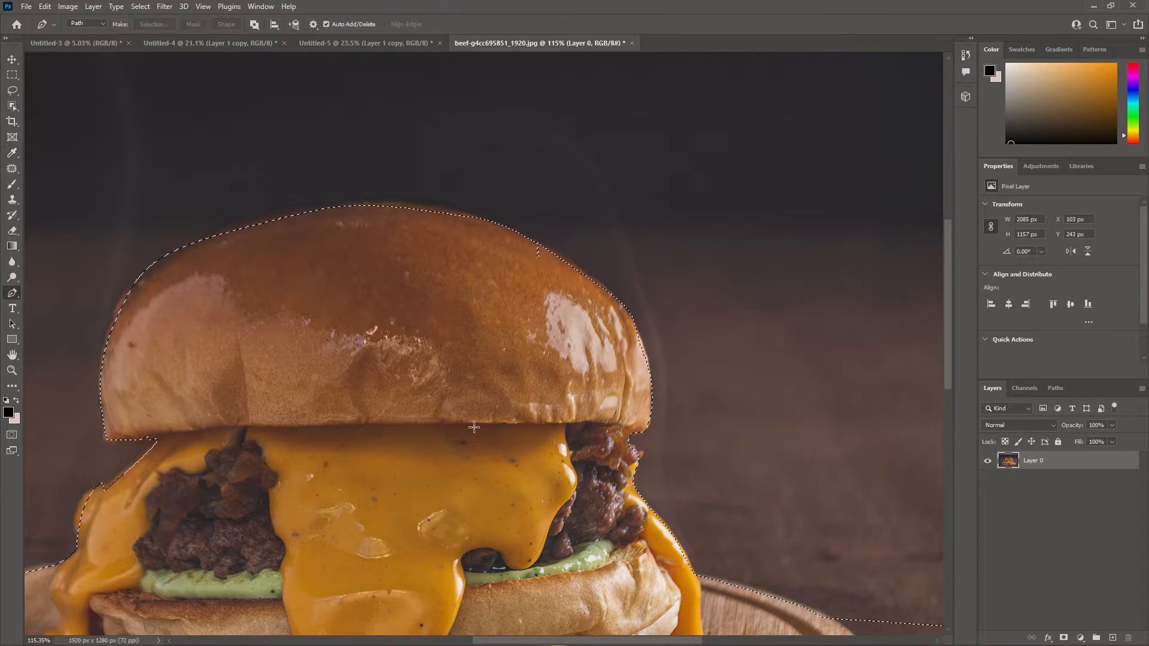
scroll(474, 427, "down", 3)
key("ctrl+j")
left_click(988, 479)
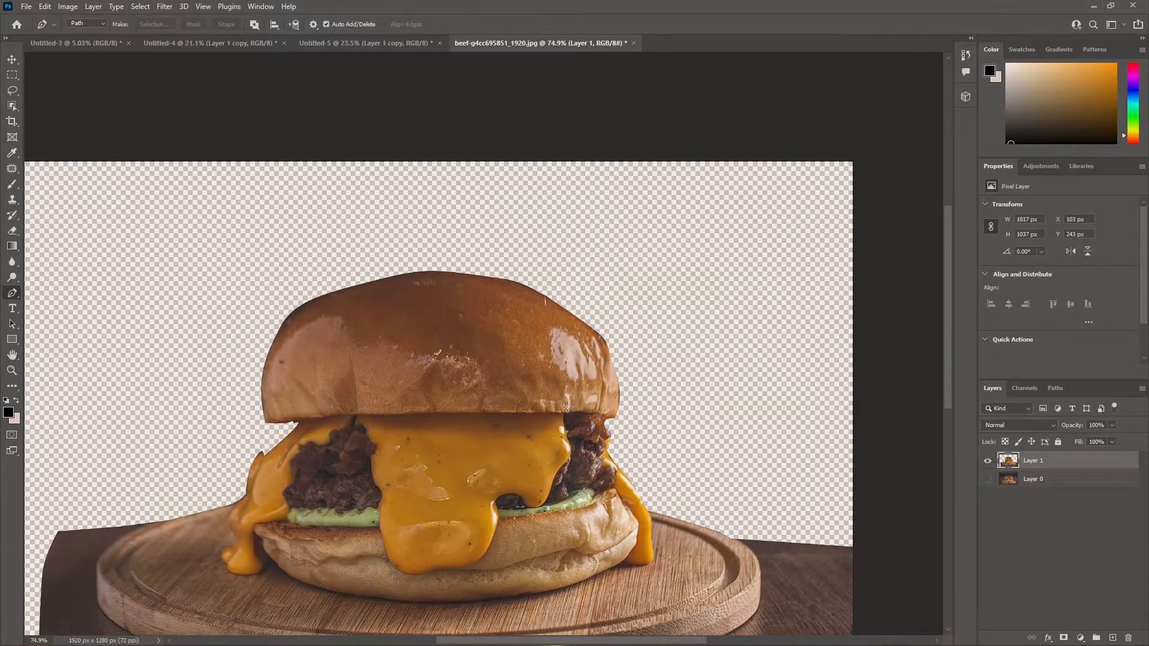
Step: Move the burger cutout into the Untitled-4 poster document
scroll(568, 408, "down", 2)
left_click_drag(12, 51, 12, 52)
left_click(12, 60)
scroll(407, 293, "down", 2)
left_click_drag(407, 293, 433, 437)
Step: Scale up the burger and position it between the hands so the board spans the poster's width
key("ctrl+t")
left_click_drag(547, 494, 637, 567)
left_click_drag(498, 472, 546, 493)
left_click_drag(479, 310, 477, 303)
left_click_drag(499, 444, 506, 449)
key("Return")
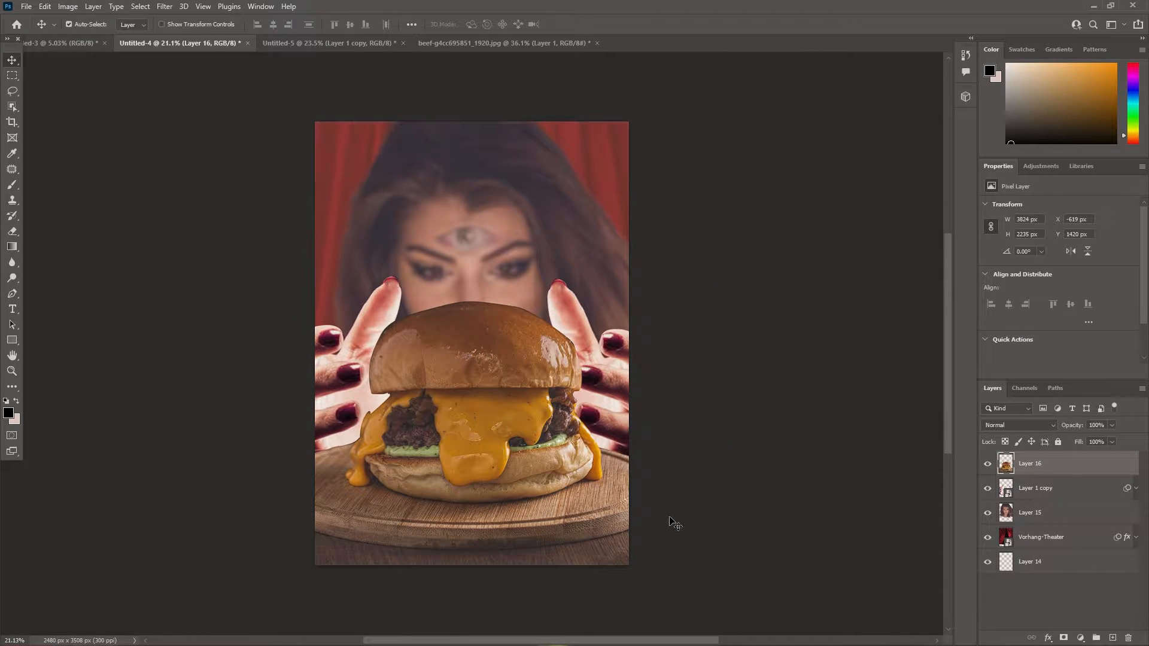
Step: Move the woman on Layer 15 higher so more of her face shows above the burger
left_click(1027, 512)
key("ctrl+t")
left_click_drag(642, 380, 641, 337)
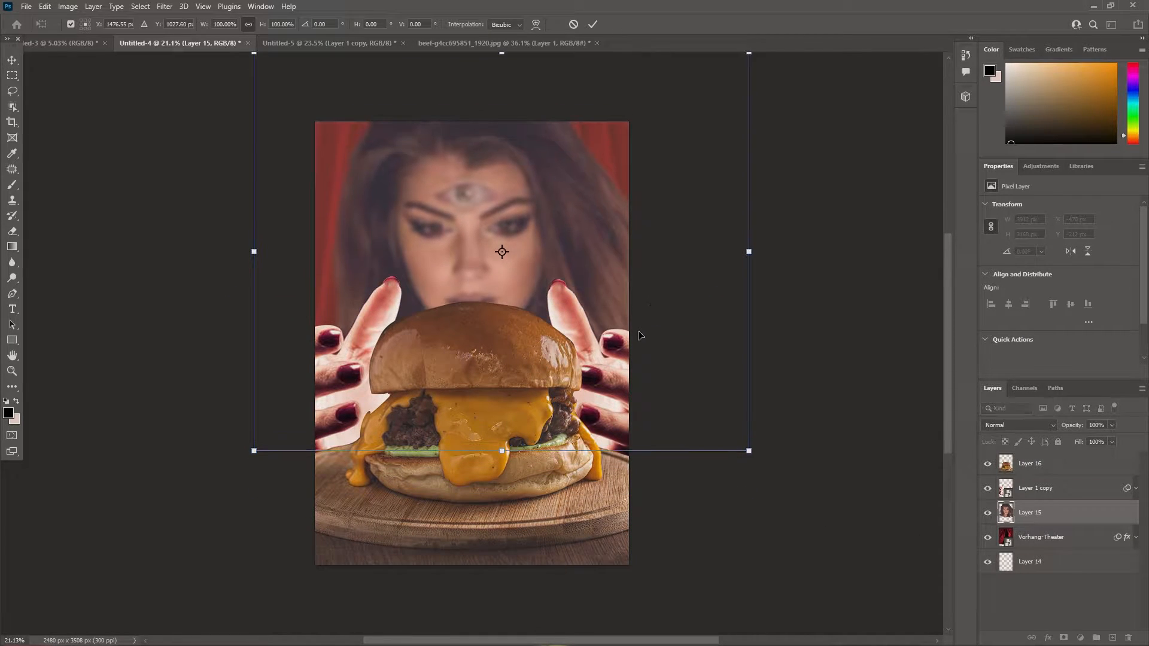
key("Return")
Step: Move the hands on Layer 1 copy up beside the burger bun
left_click(1041, 488)
key("ctrl+t")
left_click(588, 252)
left_click_drag(619, 398, 619, 368)
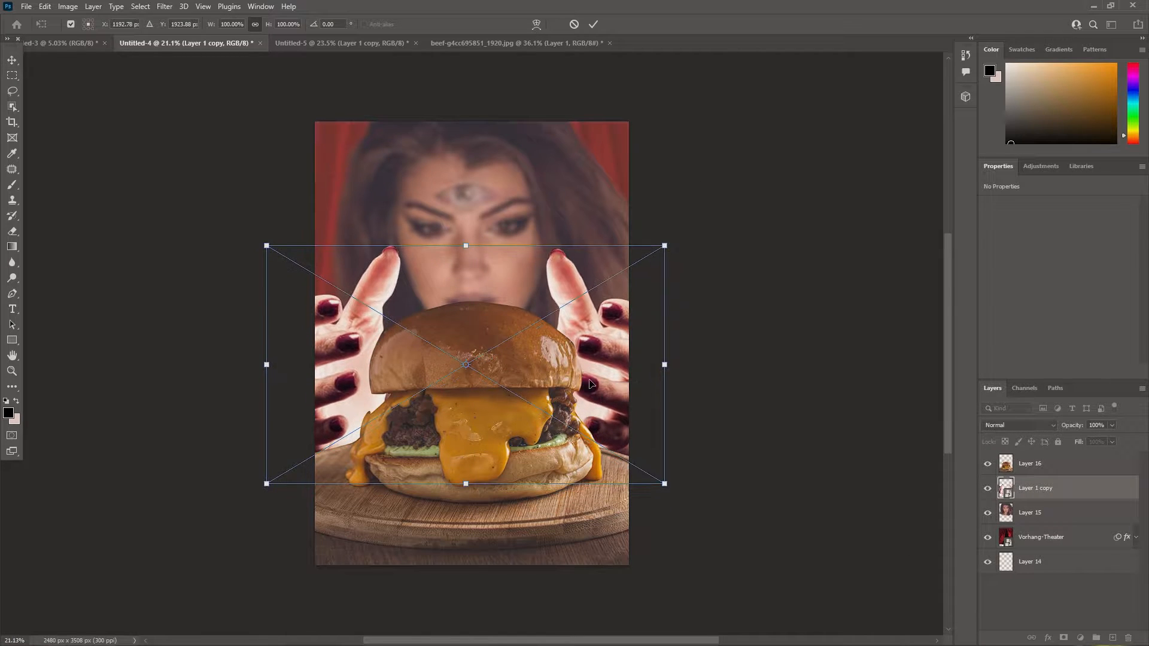
key("Return")
Step: Put the burger, hands, woman and curtain layers each into their own group and delete the empty Layer 14
left_click(586, 524)
scroll(579, 371, "up", 2)
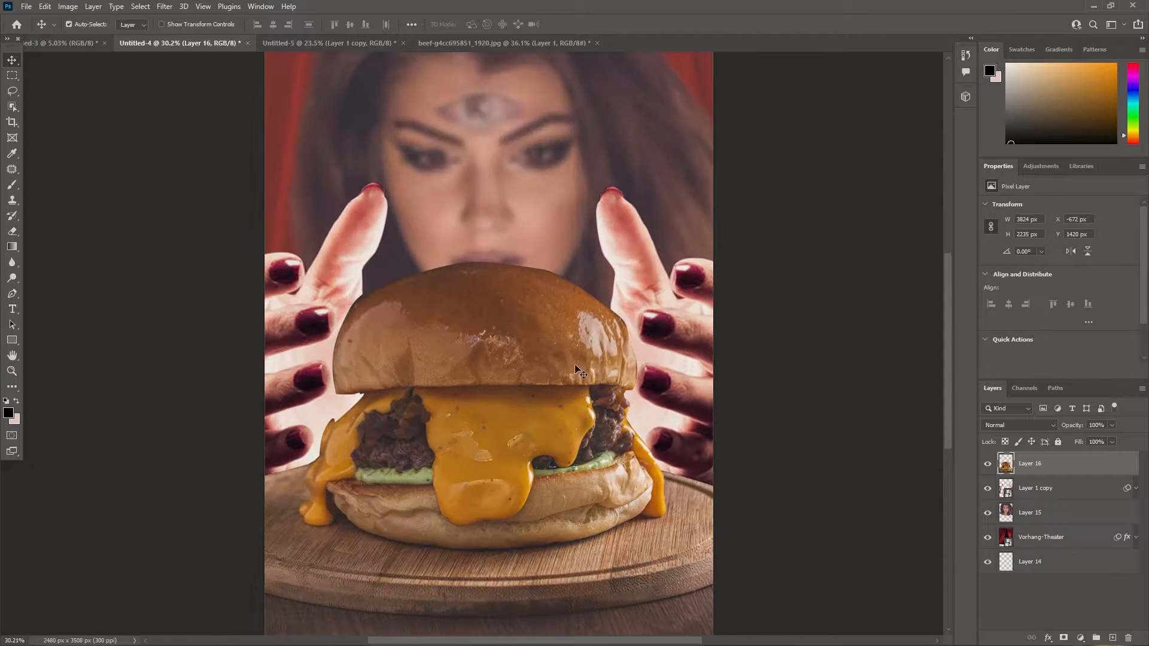
key("ctrl+g")
left_click(1048, 504)
key("ctrl+g")
left_click(1050, 543)
key("ctrl+g")
left_click(1051, 583)
key("ctrl+g")
left_click(1052, 621)
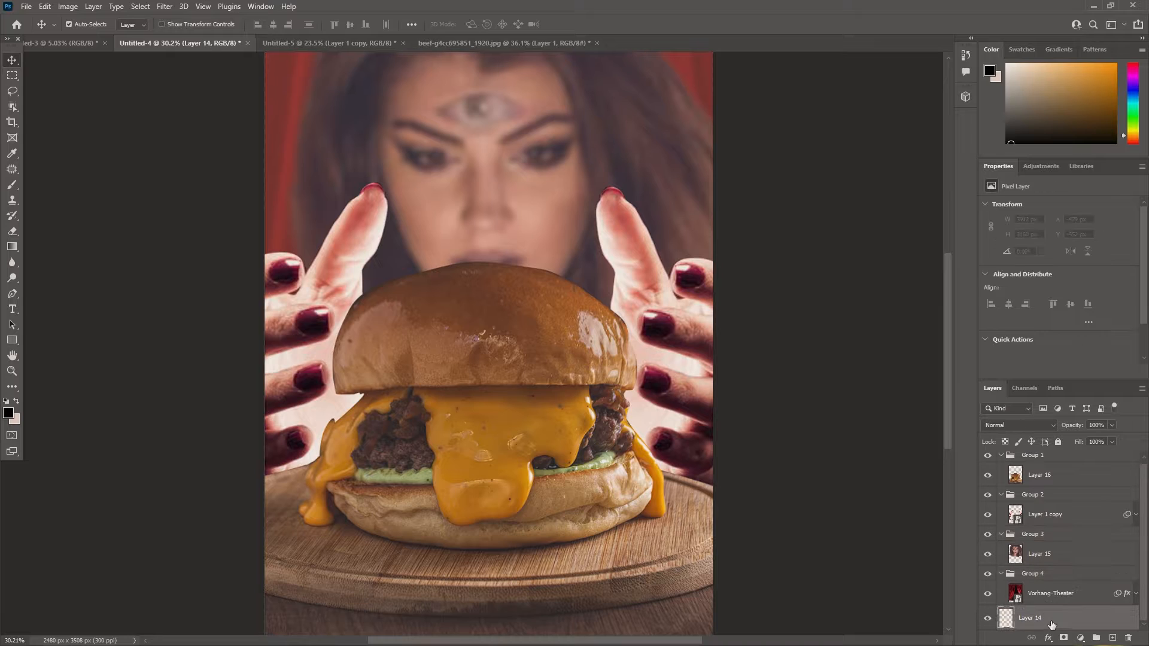
Step: Rename the curtain, woman, hands and burger groups as BG, FC3, HA and BU
double_click(1040, 578)
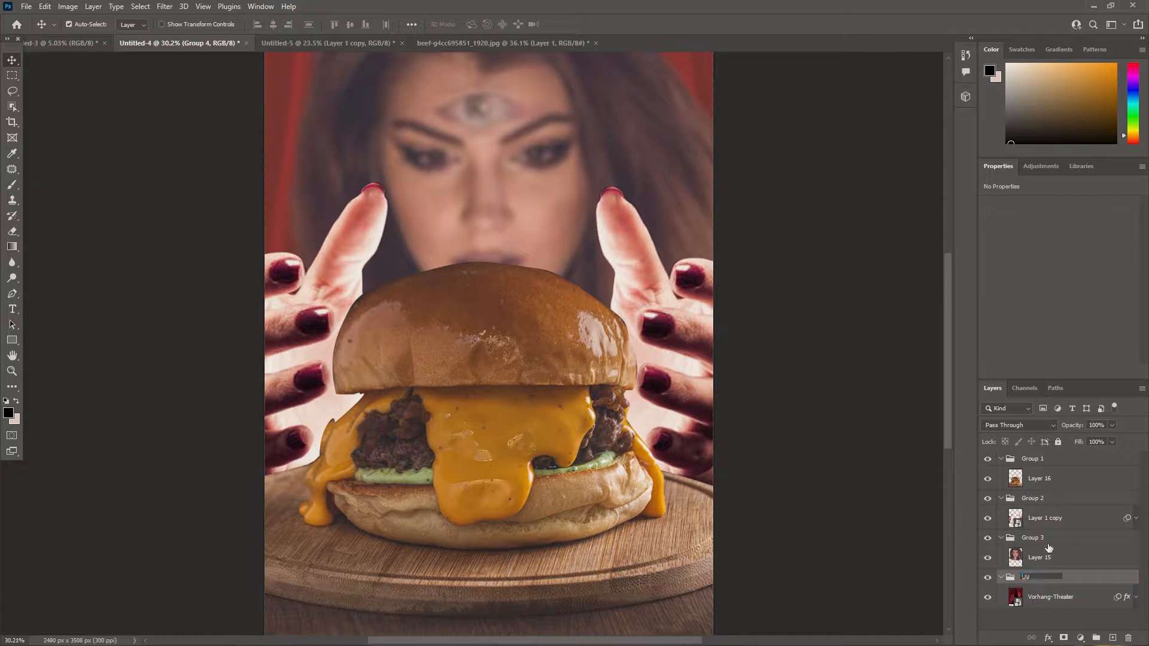
type("BG")
double_click(1037, 538)
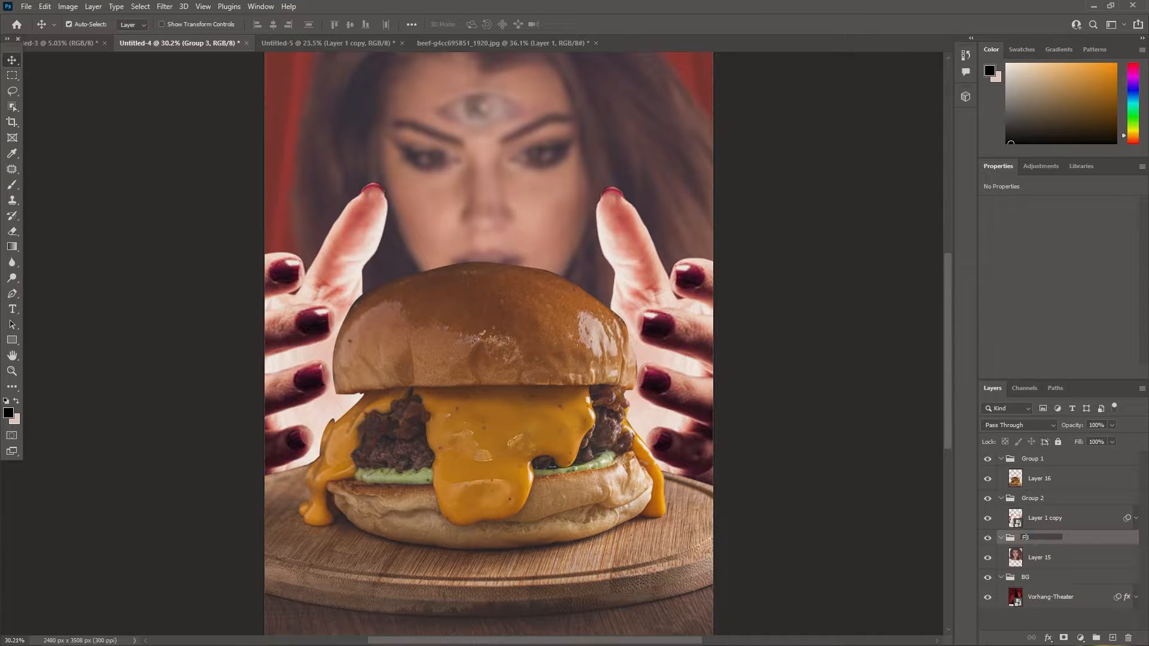
type("FC3")
double_click(1031, 498)
type("HA")
key("Return")
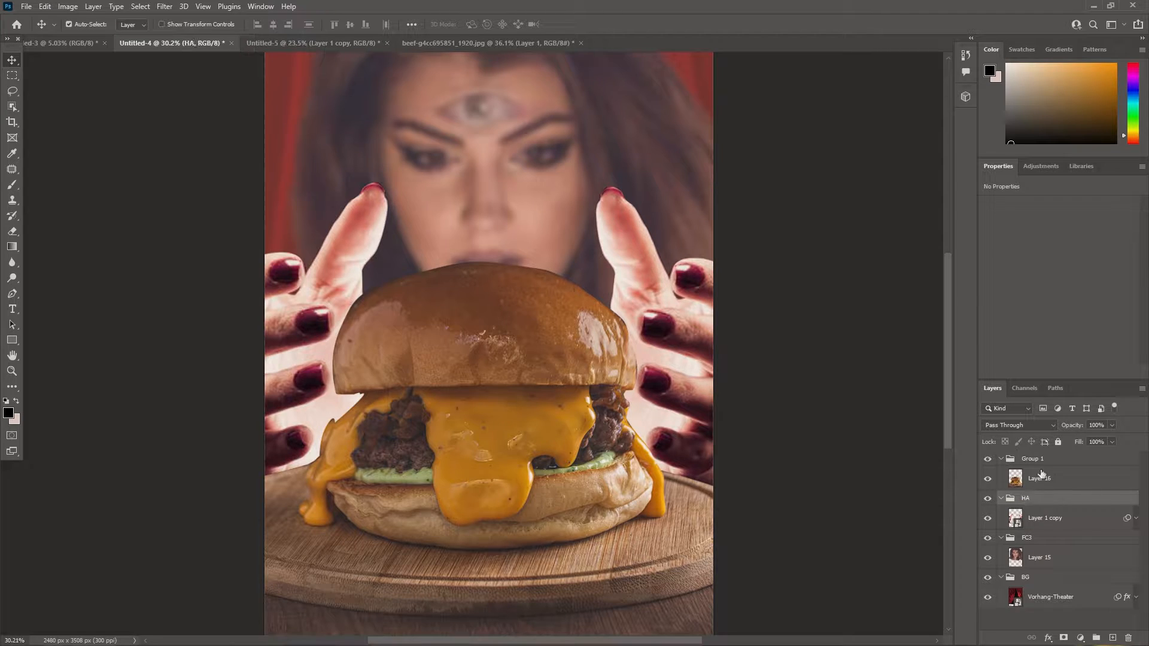
double_click(1033, 459)
type("BU")
Step: Collapse the FC3, BG and HA groups, leaving only the BU group expanded
left_click(1048, 622)
left_click(1002, 539)
left_click(1001, 552)
left_click(1001, 498)
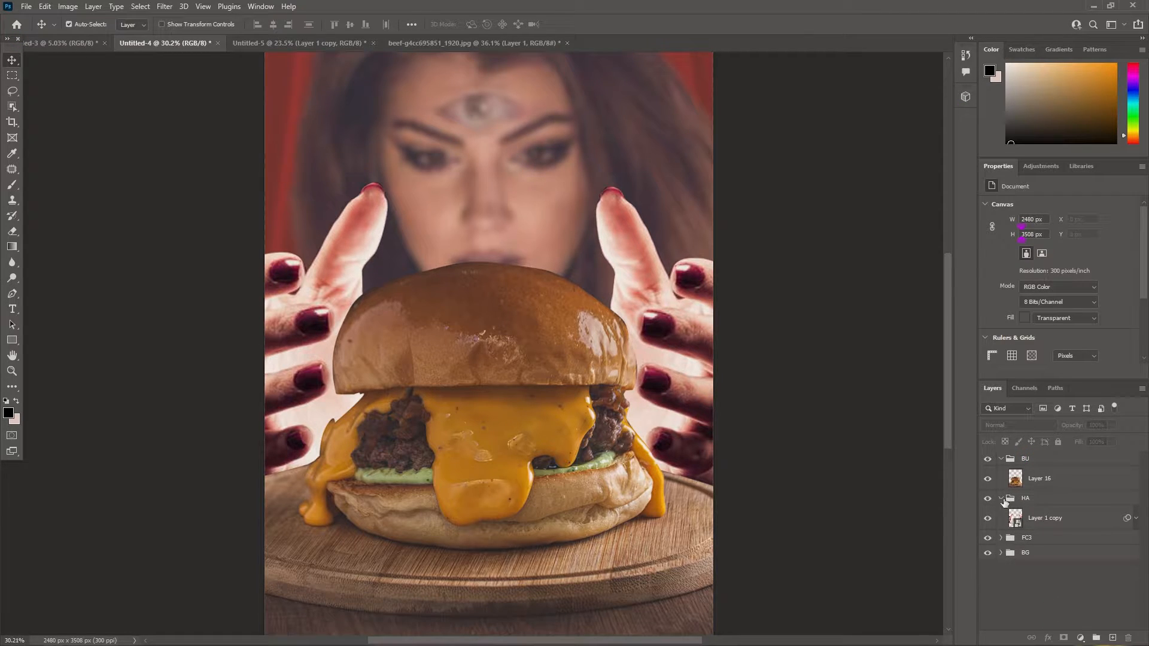
Step: Add a new layer above the burger layer in the BU group and clip it to the burger
left_click(999, 478)
left_click(1112, 638)
left_click(1041, 491, "alt")
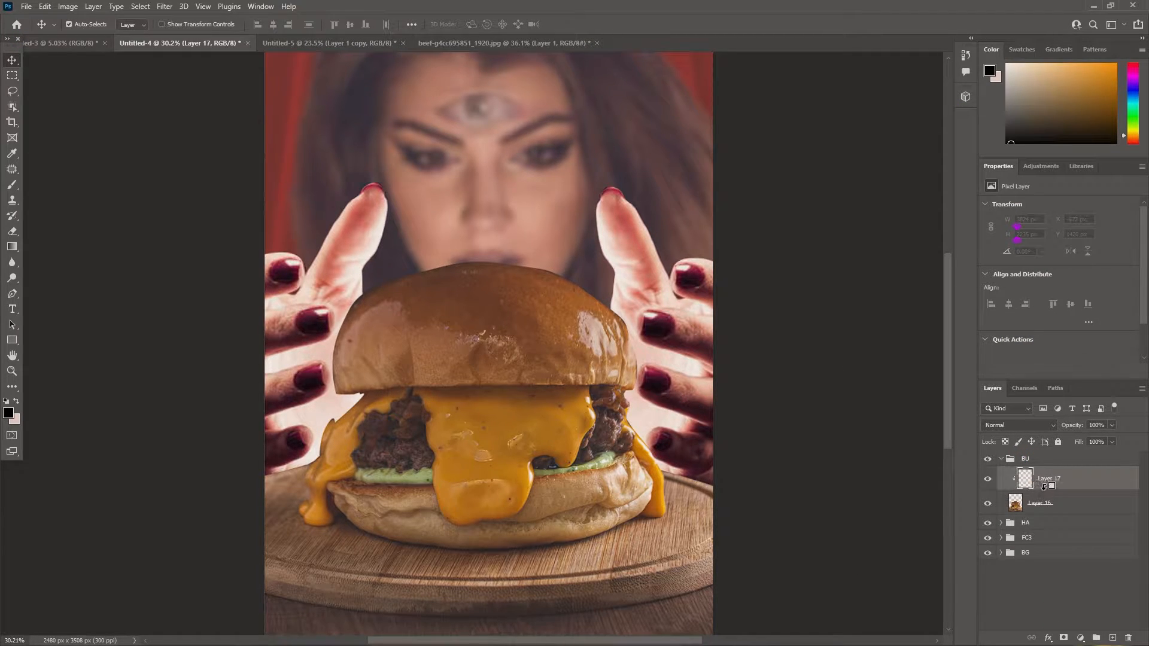
Step: Brush brown tones sampled from the bun over its dark edges and highlights to even out the top bun's colour
scroll(530, 301, "up", 3)
left_click(12, 185)
left_click(424, 422, "alt")
scroll(523, 374, "up", 3)
mouse_move(572, 352)
left_mouse_down()
mouse_move(598, 357)
mouse_move(178, 359)
mouse_move(550, 357)
left_mouse_up()
mouse_move(711, 359)
left_mouse_down()
mouse_move(744, 355)
mouse_move(772, 428)
mouse_move(761, 377)
mouse_move(661, 419)
mouse_move(688, 311)
left_mouse_up()
left_click(254, 399, "alt")
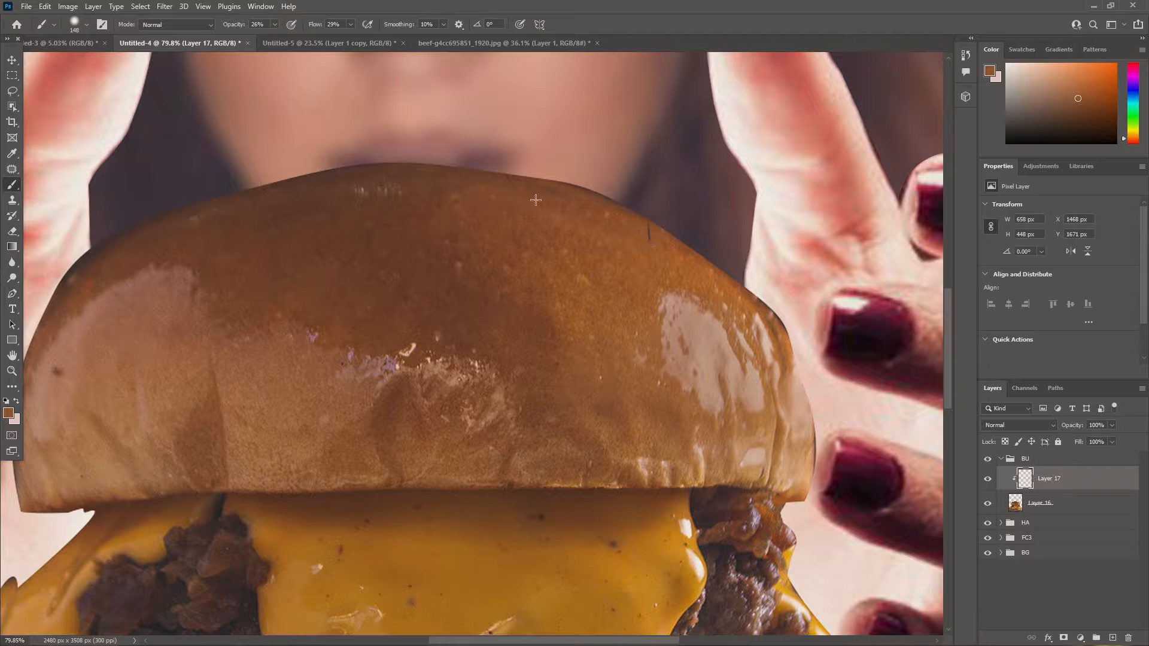
left_click_drag(536, 200, 272, 246)
mouse_move(604, 168)
left_mouse_down()
mouse_move(231, 196)
mouse_move(60, 311)
left_mouse_up()
left_click_drag(101, 323, 315, 287)
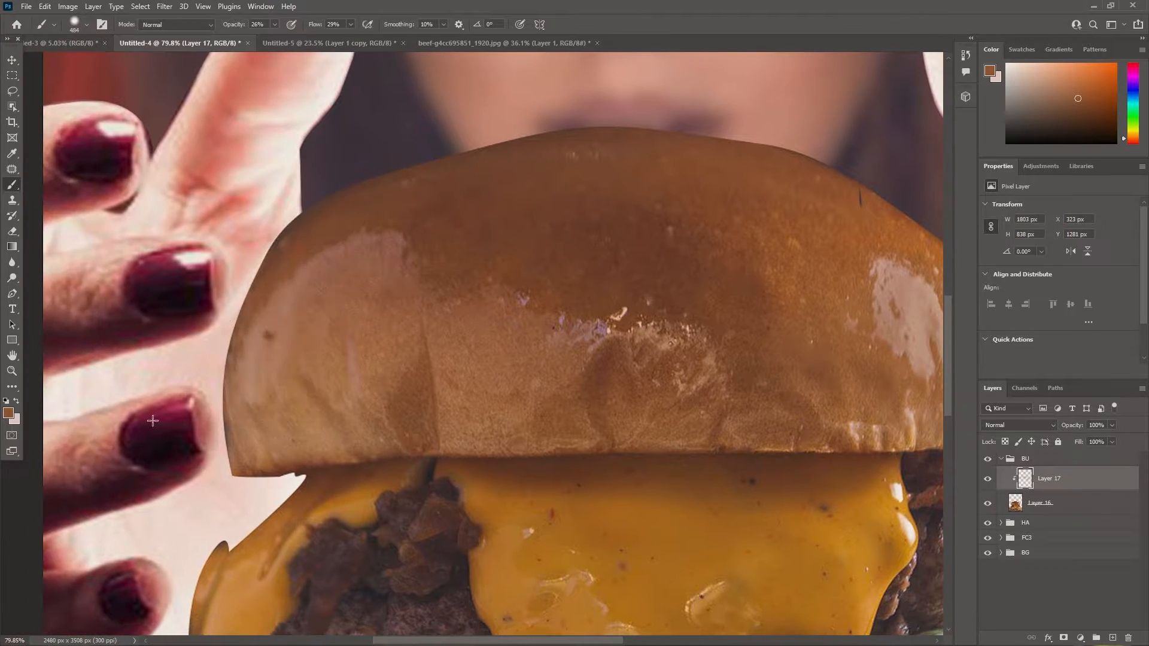
left_click_drag(153, 421, 173, 341)
left_click_drag(931, 203, 644, 135)
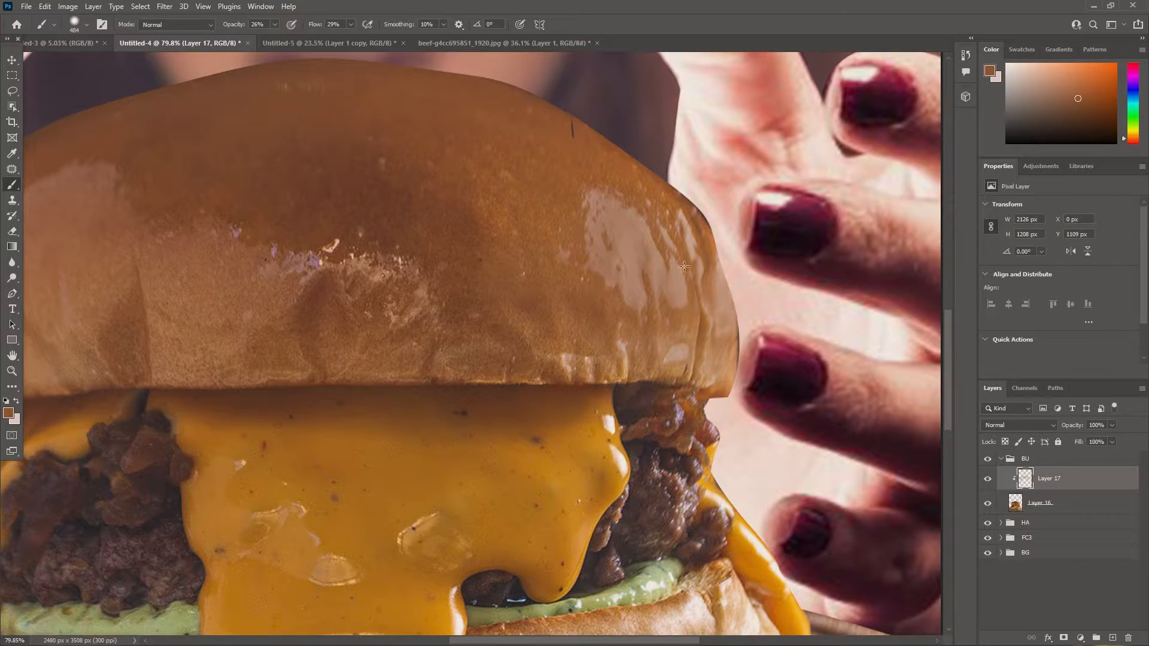
left_click_drag(684, 266, 531, 100)
left_click_drag(277, 271, 703, 284)
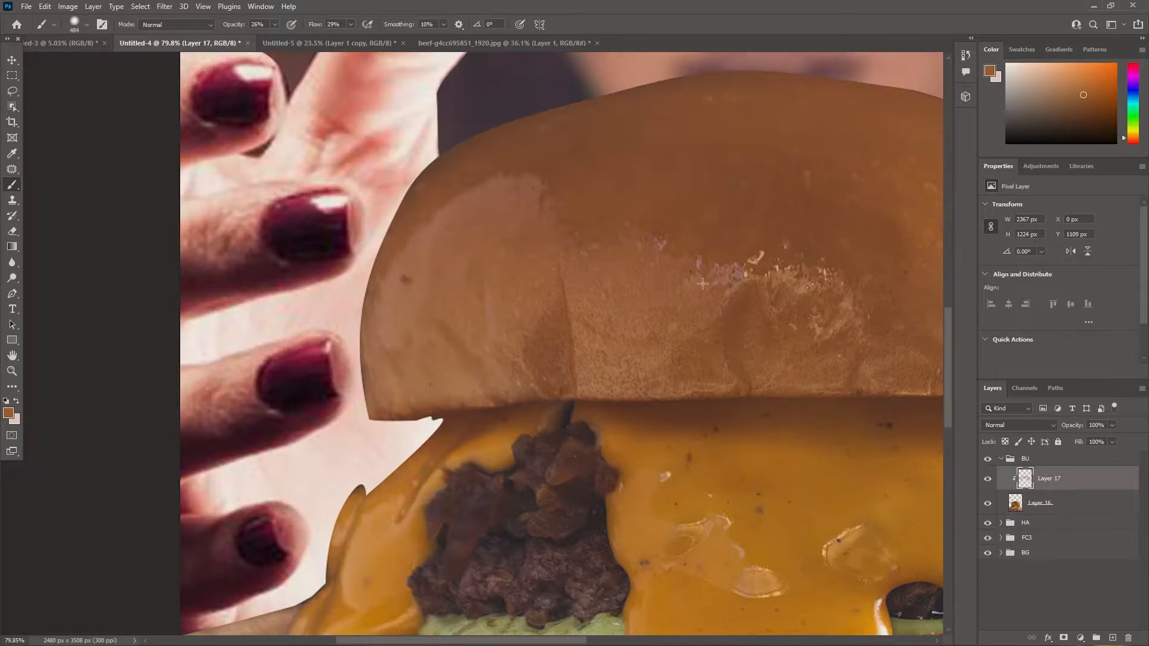
left_click_drag(720, 175, 425, 274)
left_click_drag(852, 391, 784, 393)
left_click_drag(850, 516, 729, 381)
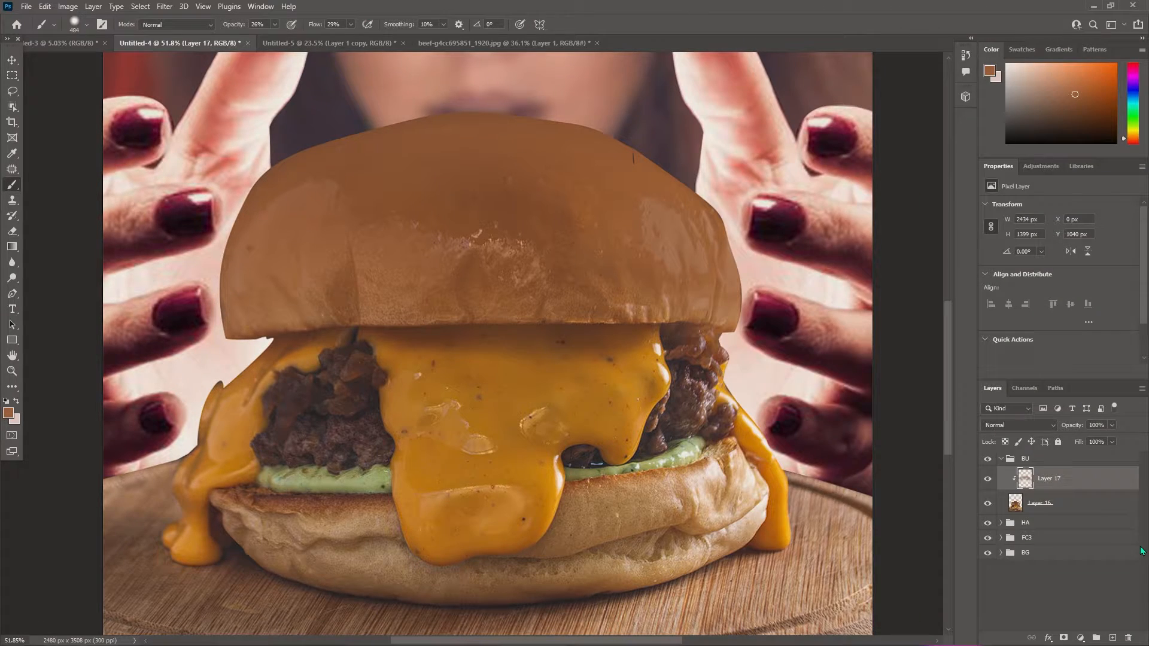
Step: Add another clipped layer and brush a light pink sampled from the hands' glow along the burger's outer edges
left_click(1112, 638)
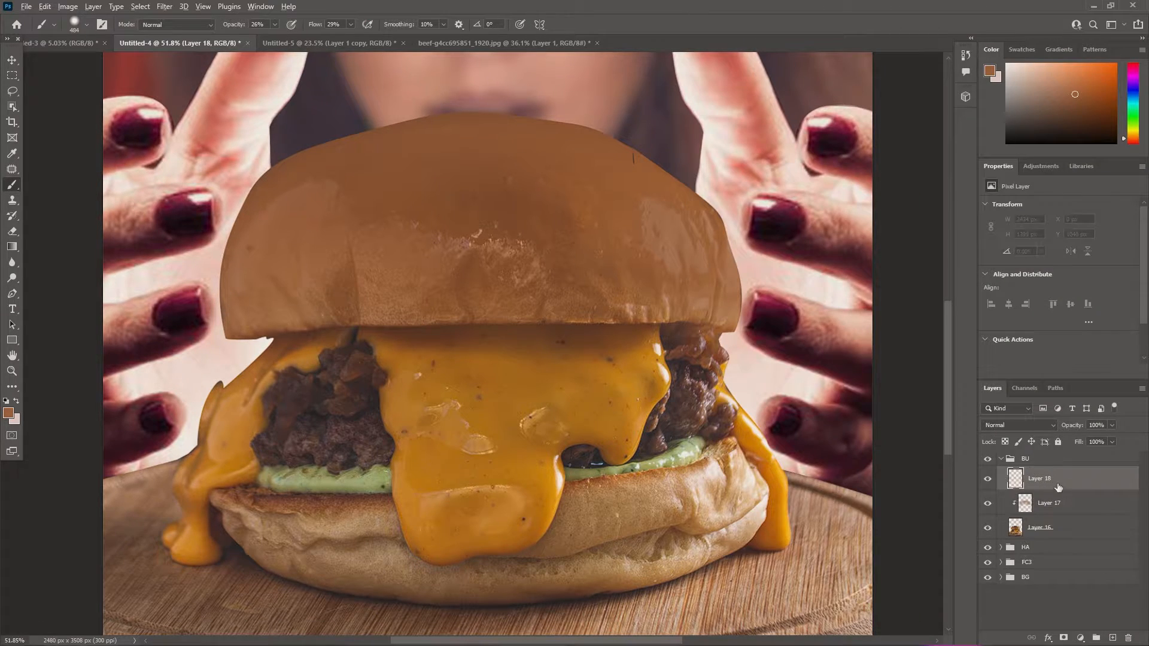
left_click(750, 374, "alt")
left_click_drag(702, 209, 742, 312)
left_click_drag(674, 185, 644, 162)
left_click_drag(295, 130, 246, 221)
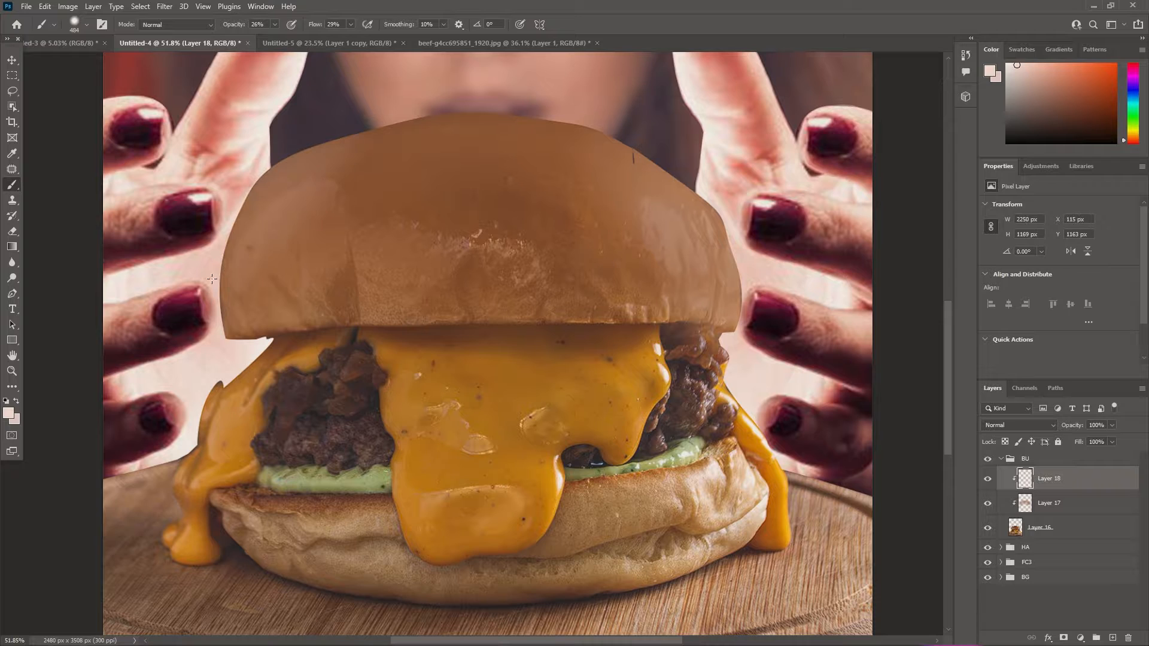
mouse_move(219, 264)
left_mouse_down()
mouse_move(212, 383)
mouse_move(158, 473)
mouse_move(166, 436)
left_mouse_up()
left_click_drag(733, 336, 887, 467)
mouse_move(632, 157)
left_mouse_down()
mouse_move(532, 87)
mouse_move(339, 92)
mouse_move(231, 129)
mouse_move(161, 179)
mouse_move(100, 333)
mouse_move(166, 317)
left_mouse_up()
left_click_drag(712, 180, 821, 395)
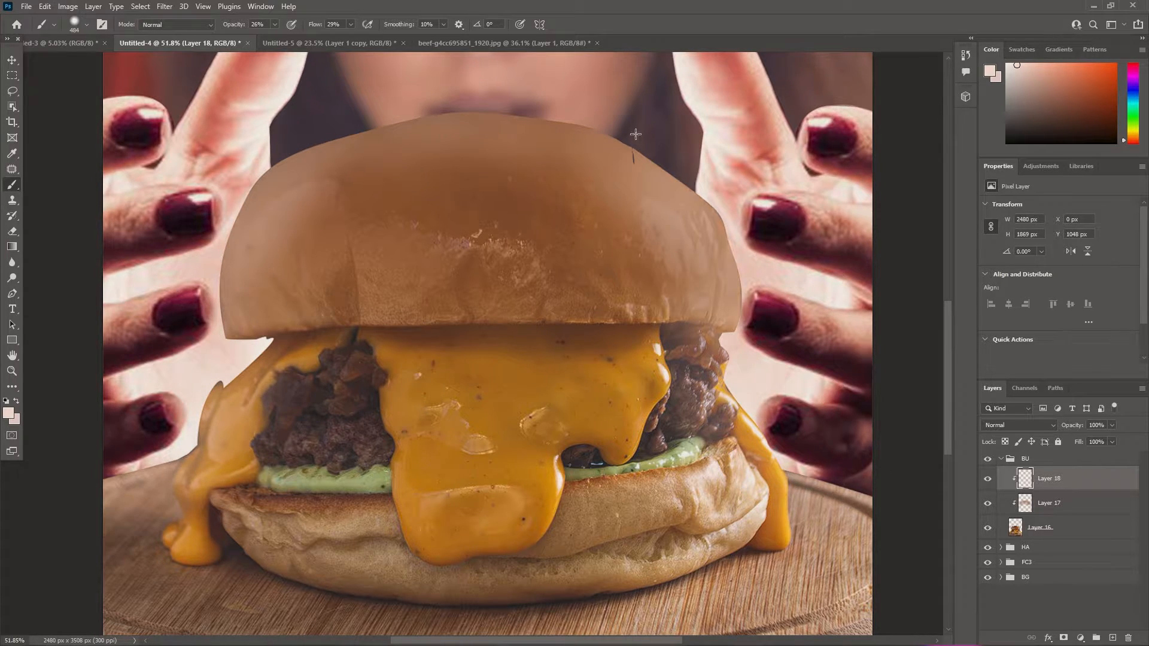
left_click_drag(637, 133, 772, 300)
Step: Brush one more light stroke over the bun's upper left side and set the layer's blend mode to Hue
scroll(785, 360, "down", 3)
left_click_drag(480, 197, 321, 365)
left_click(1018, 425)
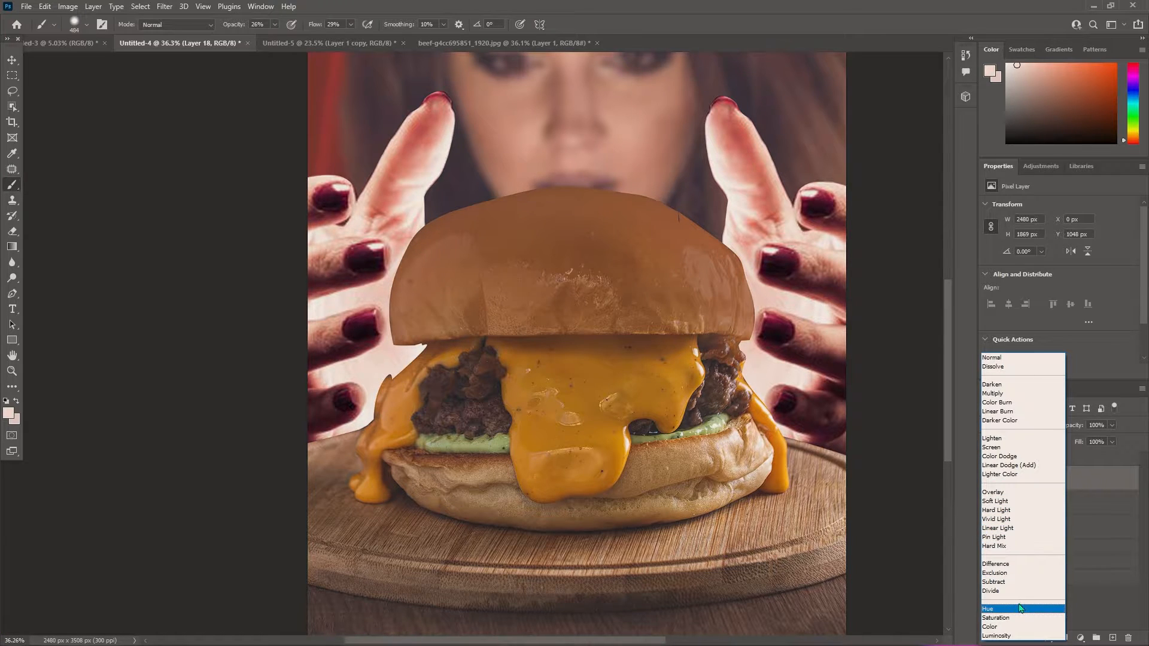
left_click(1022, 609)
Step: Add a third clipped layer and brush the light pink softly along both sides of the burger
left_click(1113, 638)
scroll(676, 287, "up", 3)
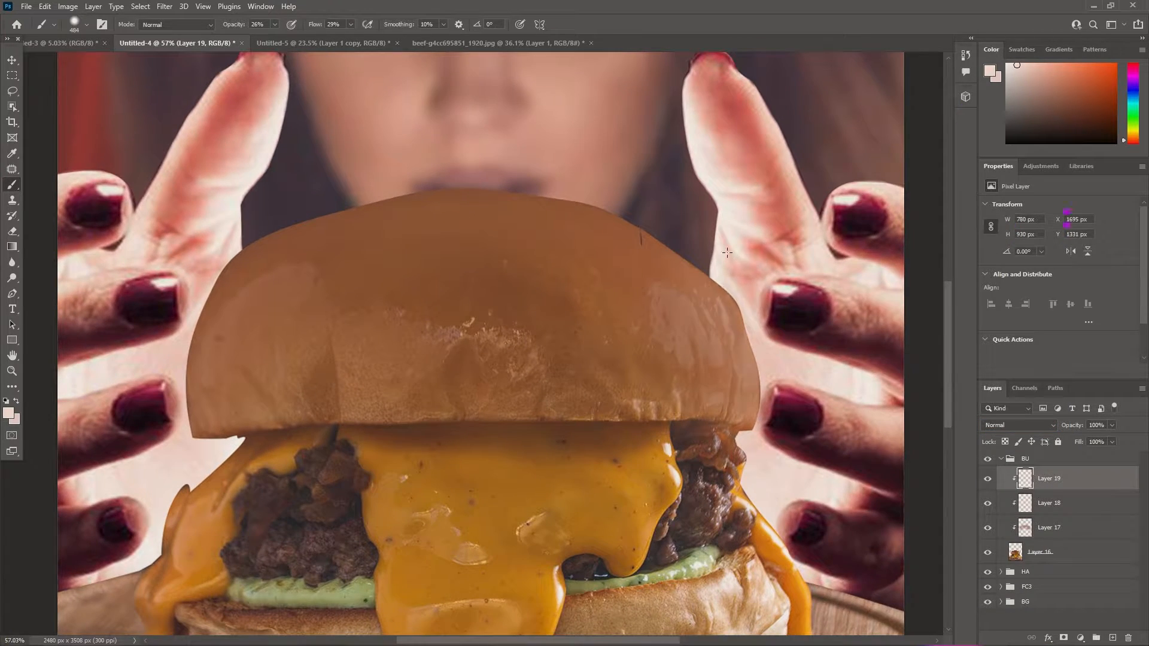
left_click_drag(727, 253, 680, 190)
mouse_move(260, 195)
left_mouse_down()
mouse_move(161, 293)
mouse_move(132, 515)
left_mouse_up()
left_click_drag(794, 335, 821, 557)
scroll(735, 344, "down", 3)
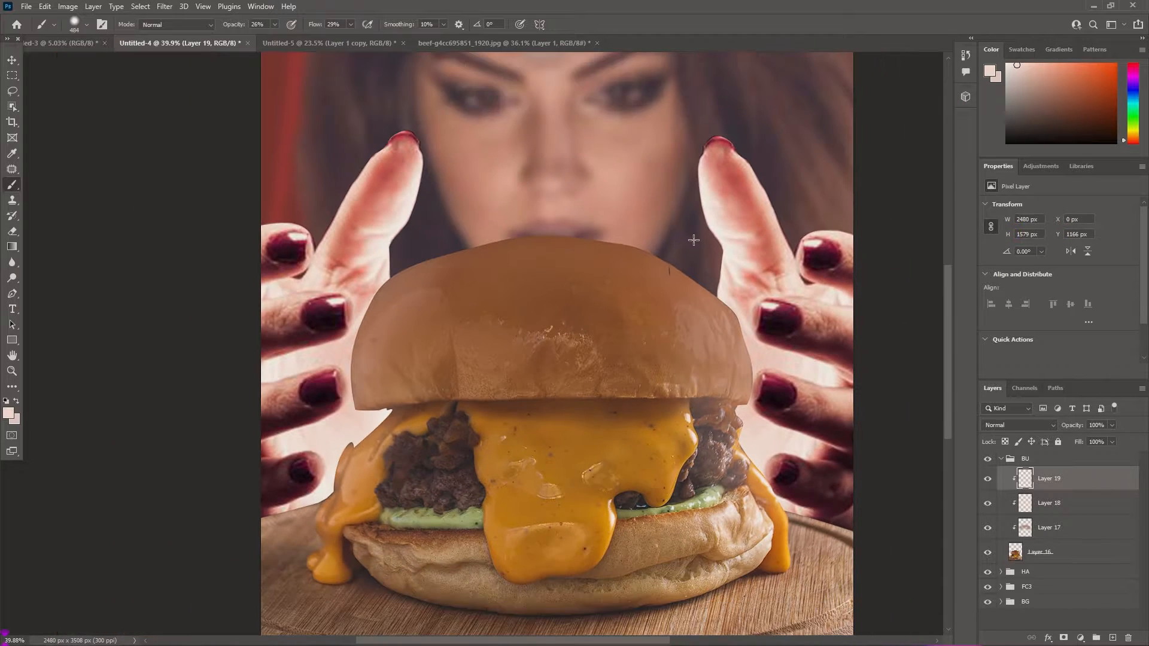
left_click(694, 240)
Step: Apply an Outer Glow to burger Layer 16 with Soft Light blending, 15% opacity and 193 px size
scroll(383, 419, "down", 3)
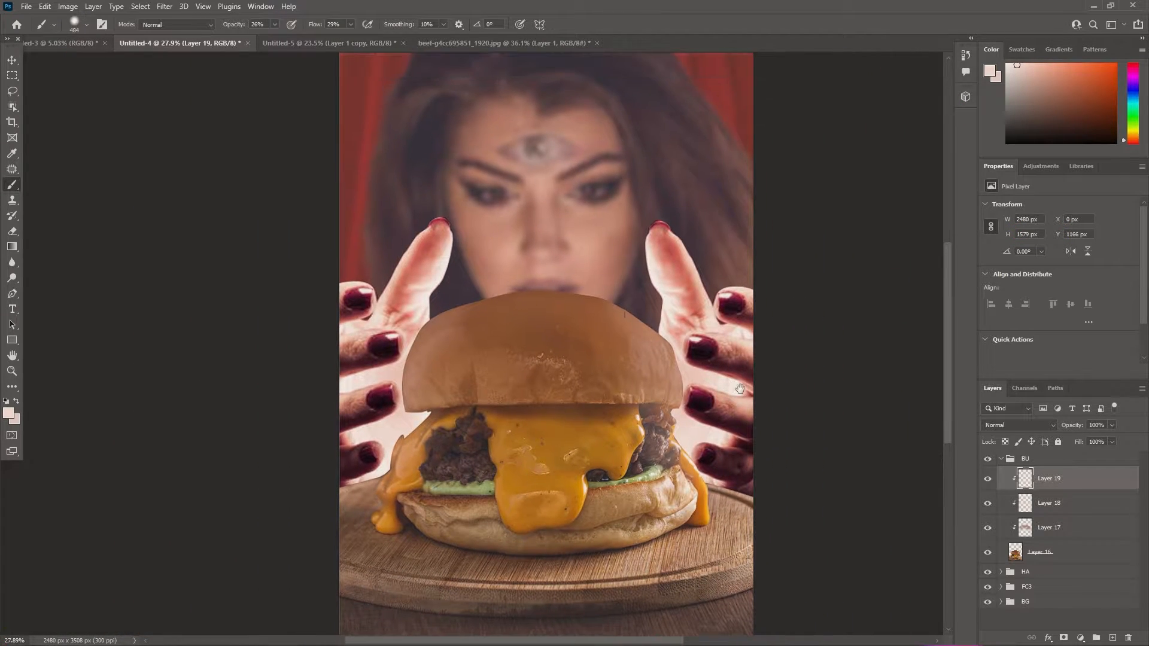
double_click(1059, 563)
left_click(713, 511)
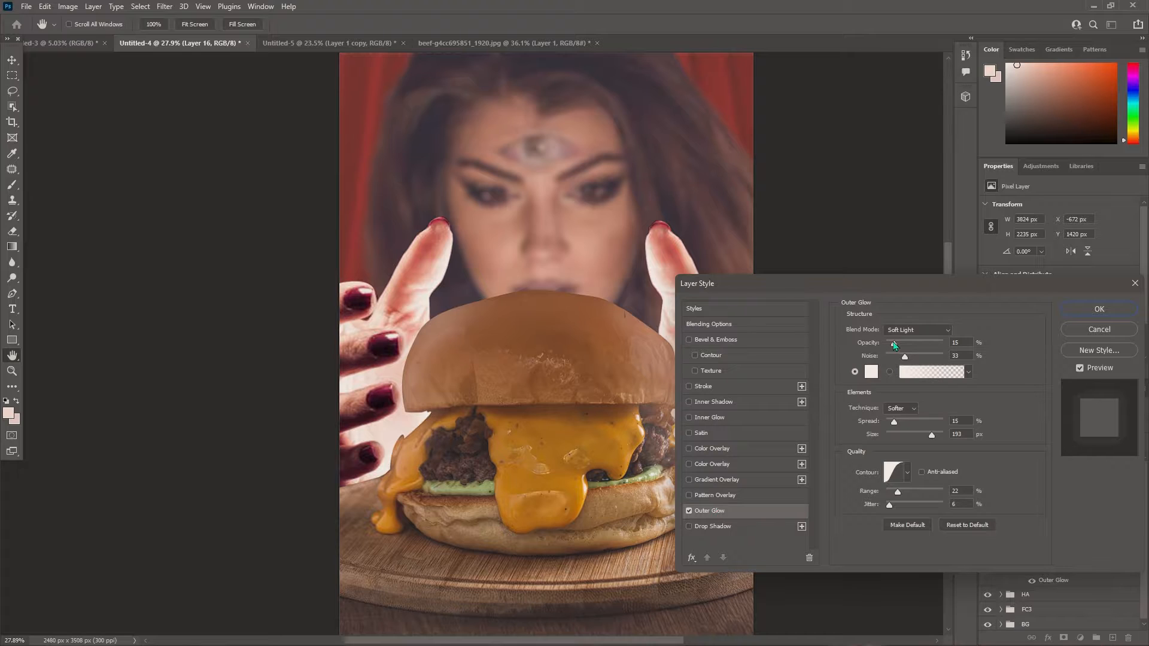
left_click(1100, 309)
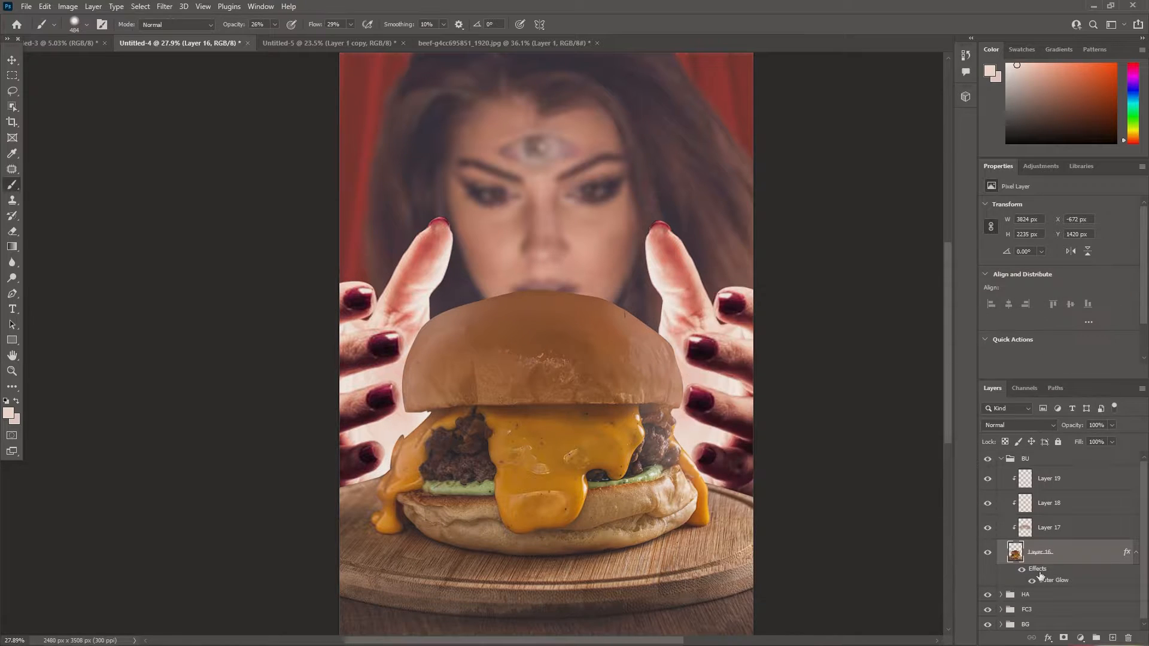
Step: Add a layer beneath burger Layer 16 and brush a light pink glow behind the burger and hands with a 2176 px soft brush
left_click(1113, 638, "ctrl")
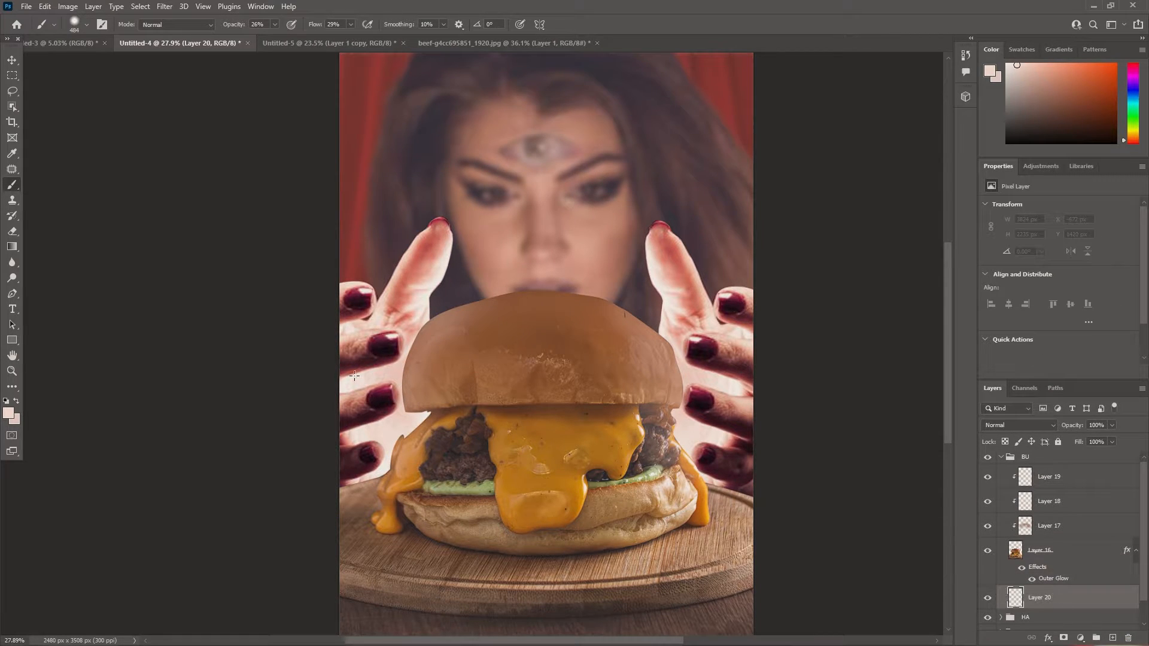
left_click_drag(533, 290, 674, 290)
left_click(533, 290)
left_click(546, 361)
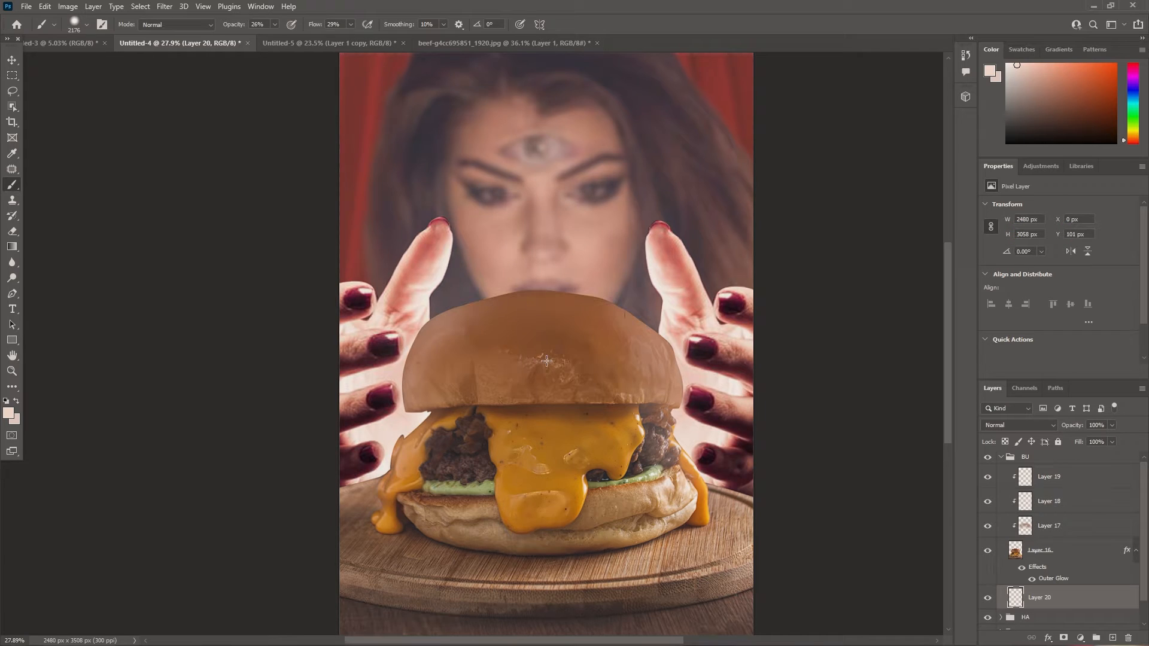
left_click(690, 371)
scroll(688, 374, "down", 3)
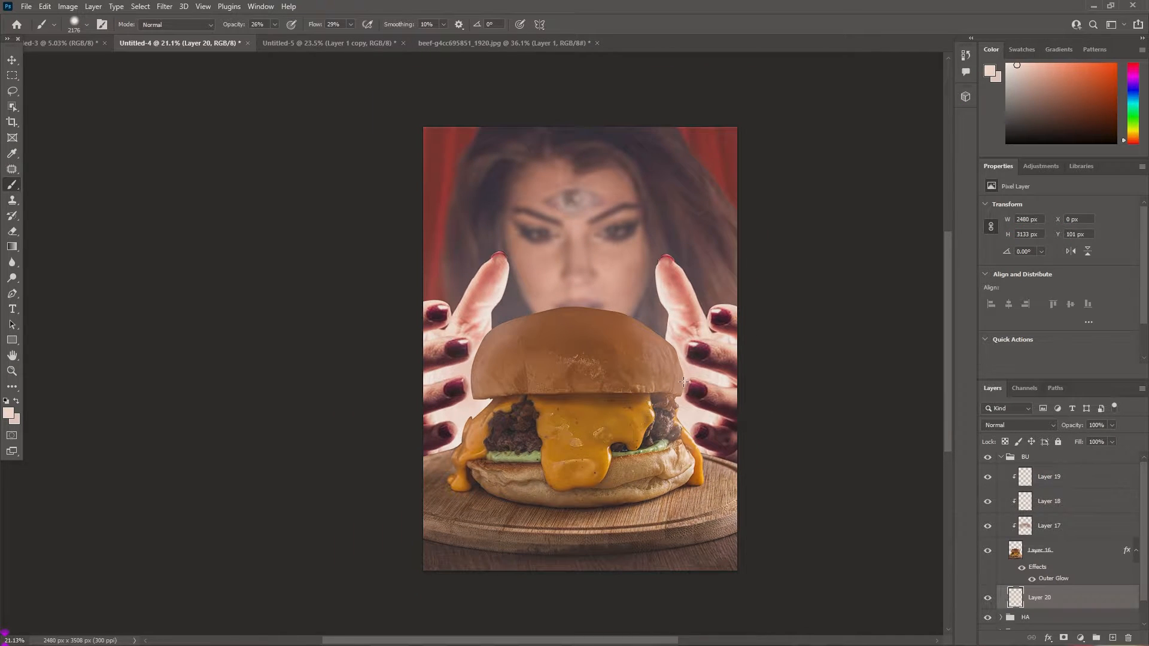
scroll(661, 330, "down", 1)
scroll(676, 325, "up", 3)
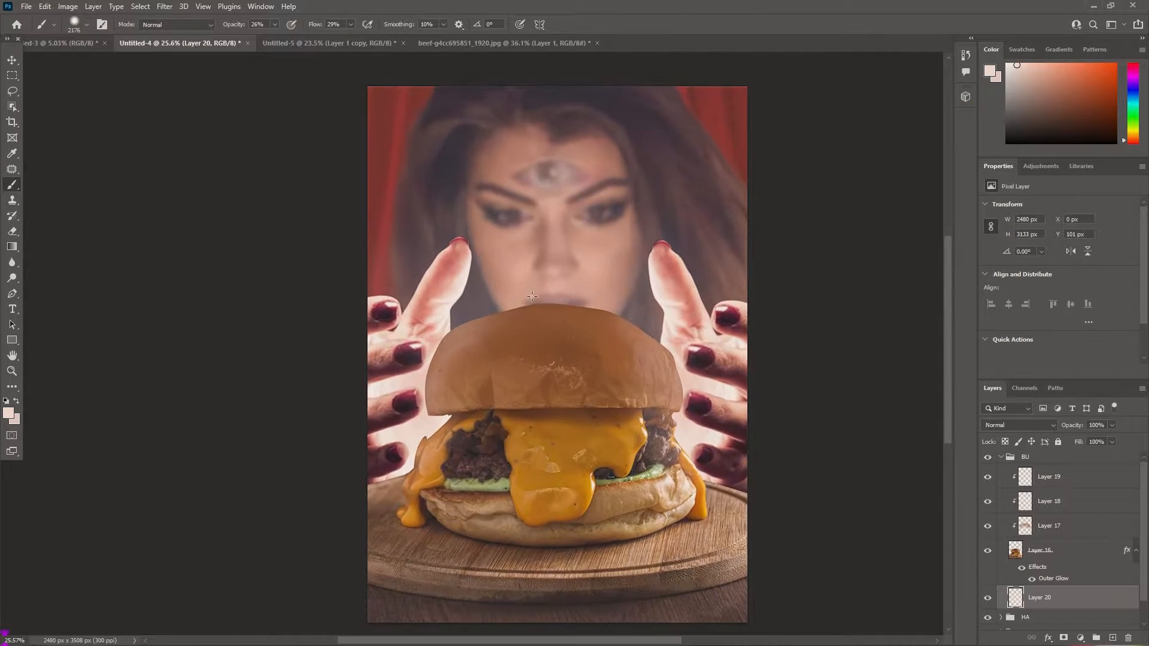
left_click(529, 294)
scroll(1103, 559, "down", 1)
scroll(1089, 582, "up", 1)
Step: Apply a Gaussian Blur with a 7.2 px radius to the hands layer in the HA group
left_click(1001, 459)
left_click(1007, 477)
left_click(1001, 474)
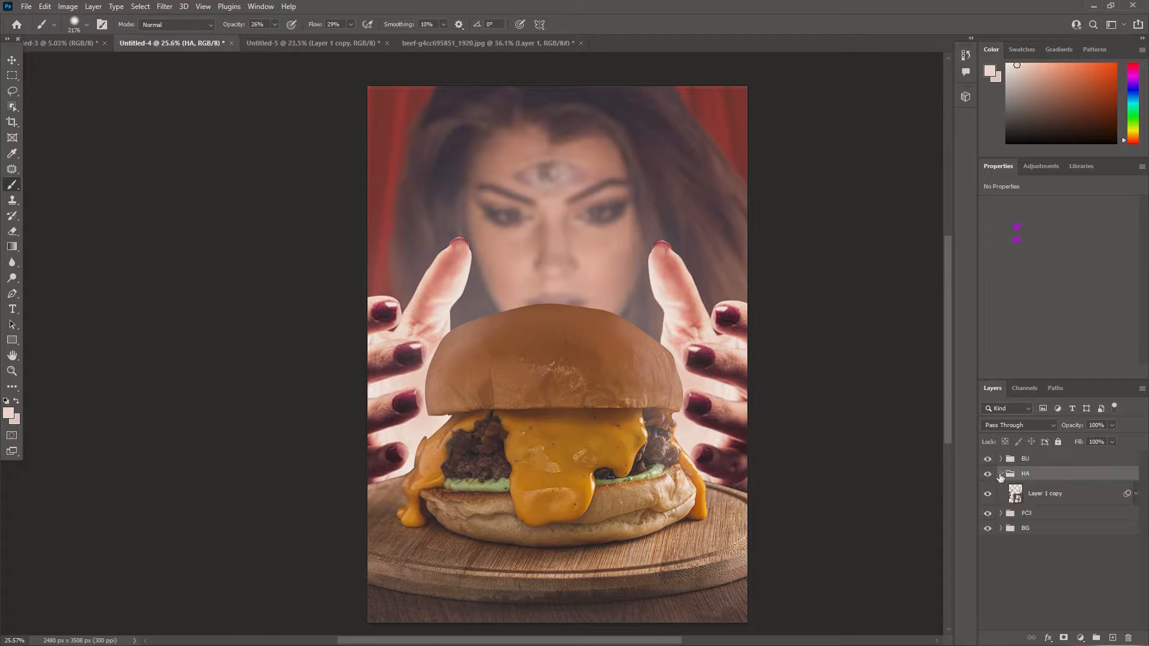
left_click(1040, 495)
left_click(169, 7)
left_click(119, 195)
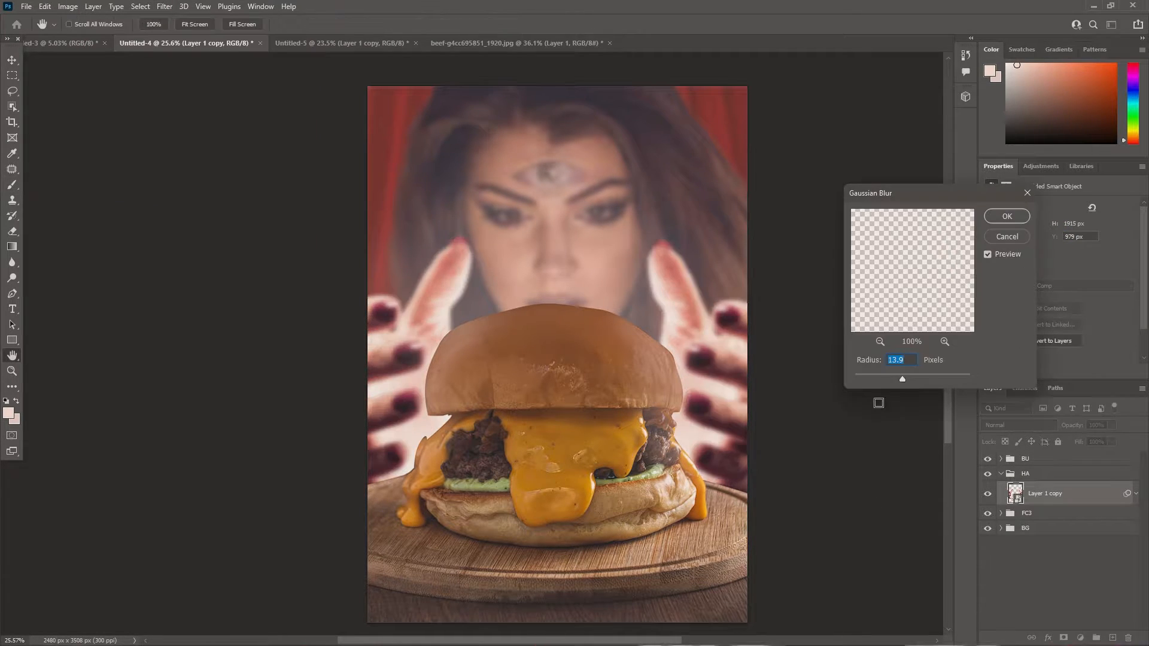
left_click_drag(890, 380, 893, 380)
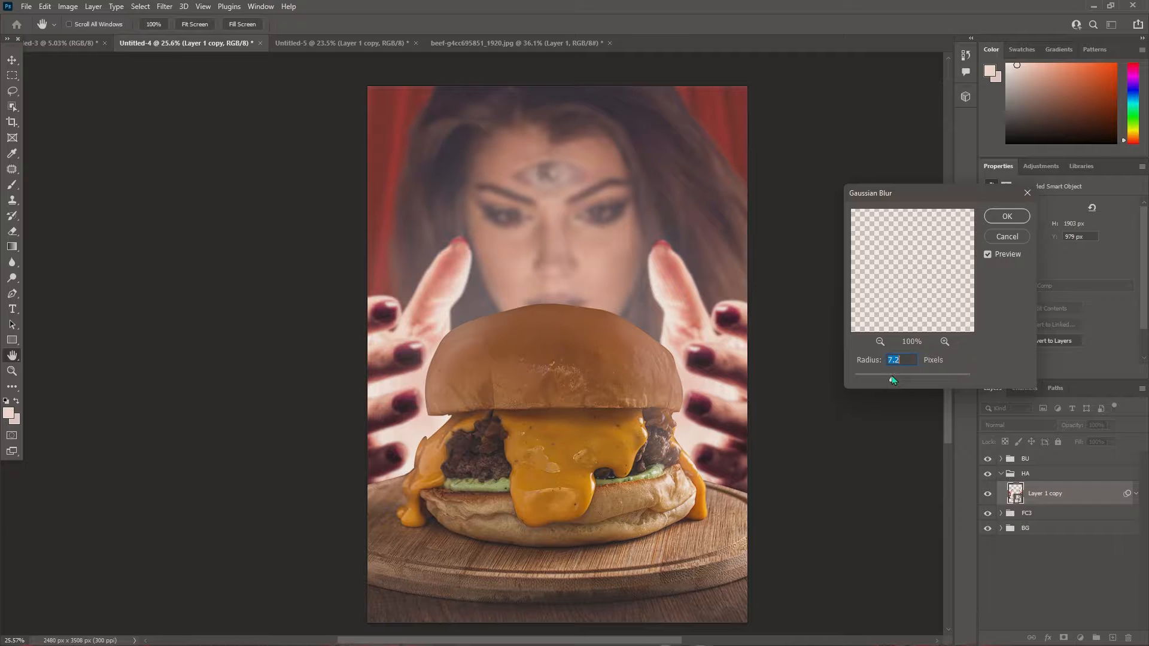
key("Return")
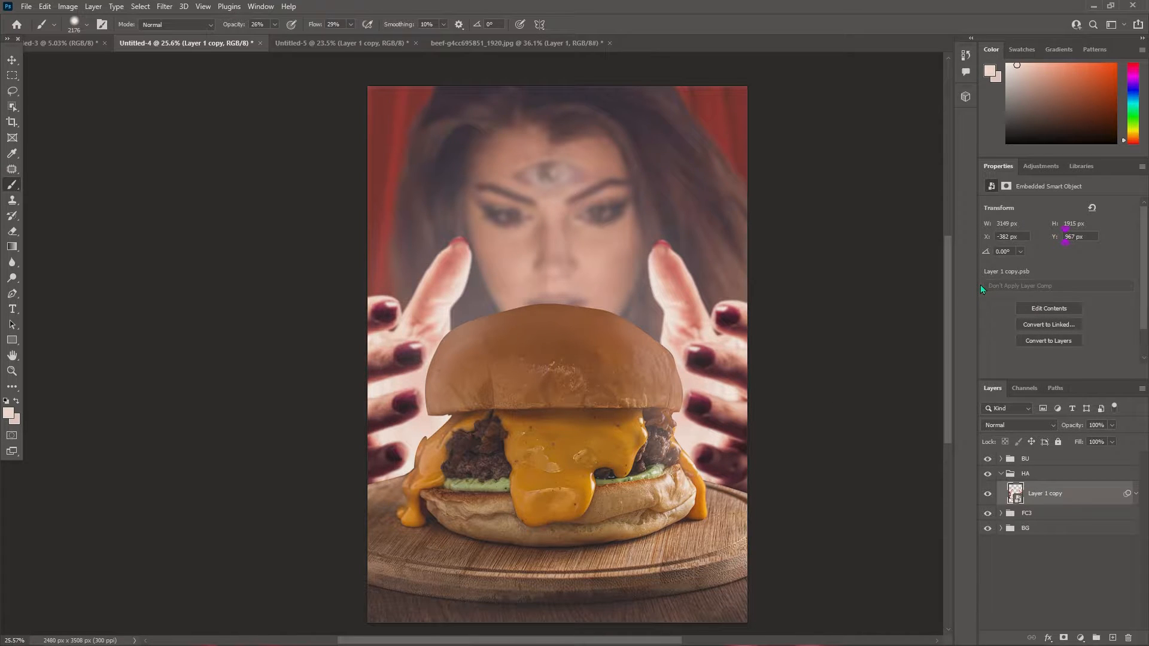
Step: Add a clipped layer above the woman's layer in FC3 and another above the hands layer in HA
left_click(1049, 513)
key("ctrl+shift+alt+n")
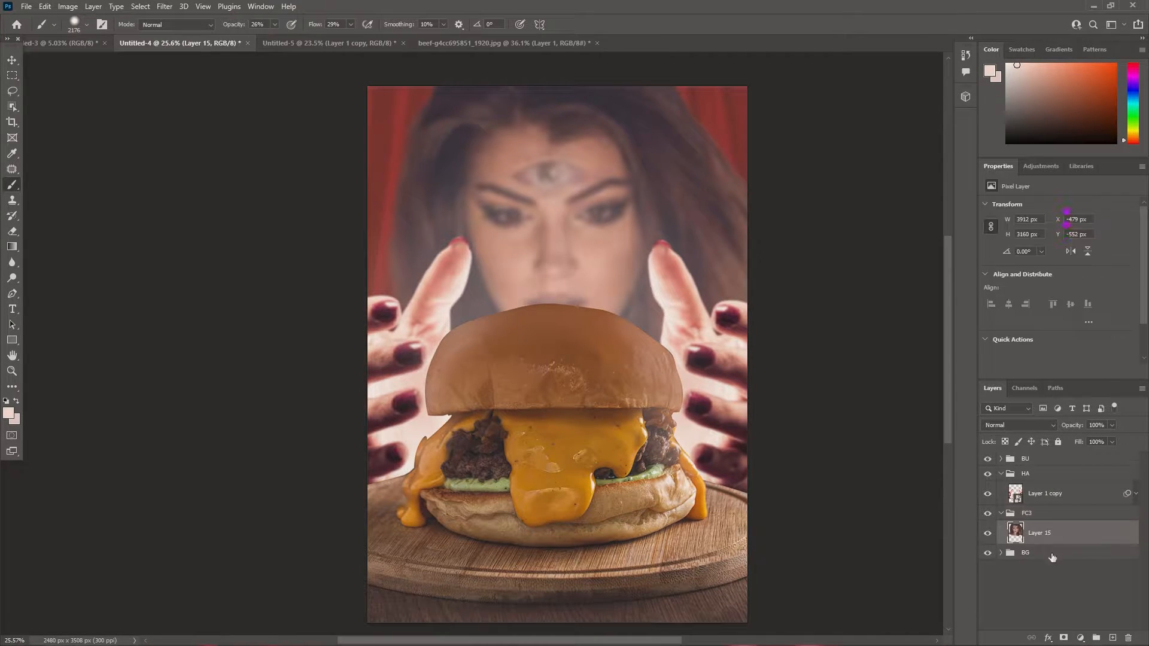
key("ctrl+alt+g")
left_click(1054, 501)
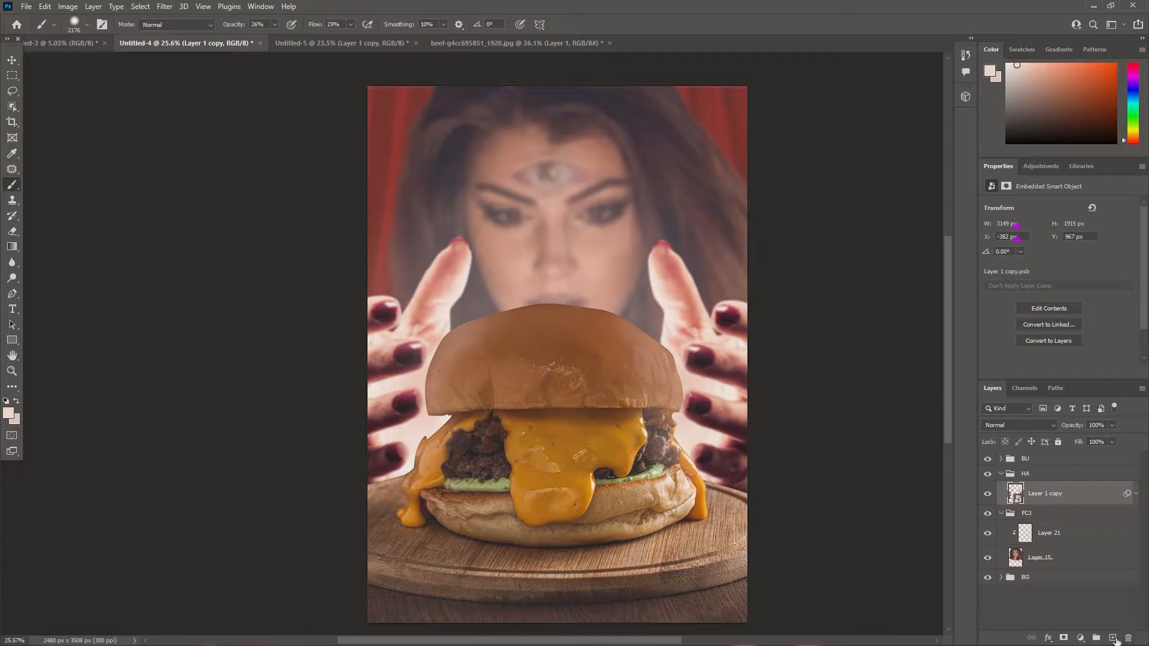
left_click(1114, 639)
key("ctrl+alt+g")
Step: Brush soft light pink along the fingers and thumbs of both hands on the new clipped layer
scroll(621, 413, "up", 4)
left_click_drag(696, 293, 680, 299)
left_click_drag(691, 240, 701, 243)
left_click_drag(689, 206, 729, 344)
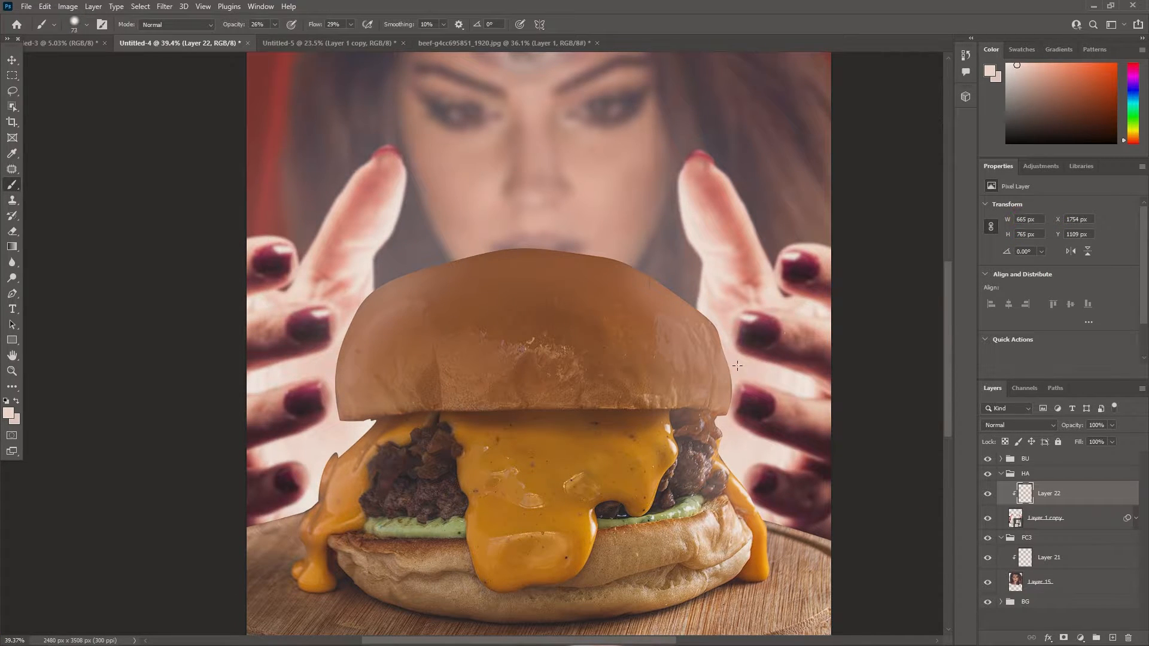
left_click_drag(774, 450, 839, 484)
left_click_drag(778, 512, 851, 550)
left_click_drag(293, 496, 246, 521)
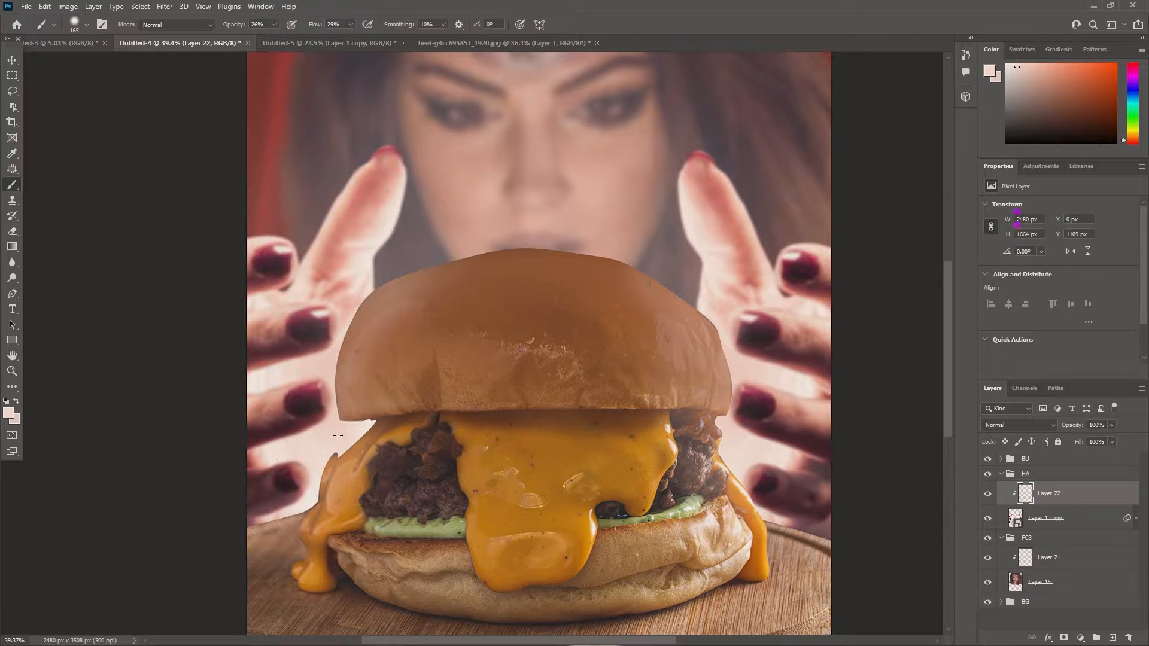
left_click_drag(293, 436, 242, 470)
left_click_drag(324, 347, 239, 371)
left_click_drag(293, 281, 227, 312)
mouse_move(388, 152)
left_mouse_down()
mouse_move(375, 224)
mouse_move(389, 301)
left_mouse_up()
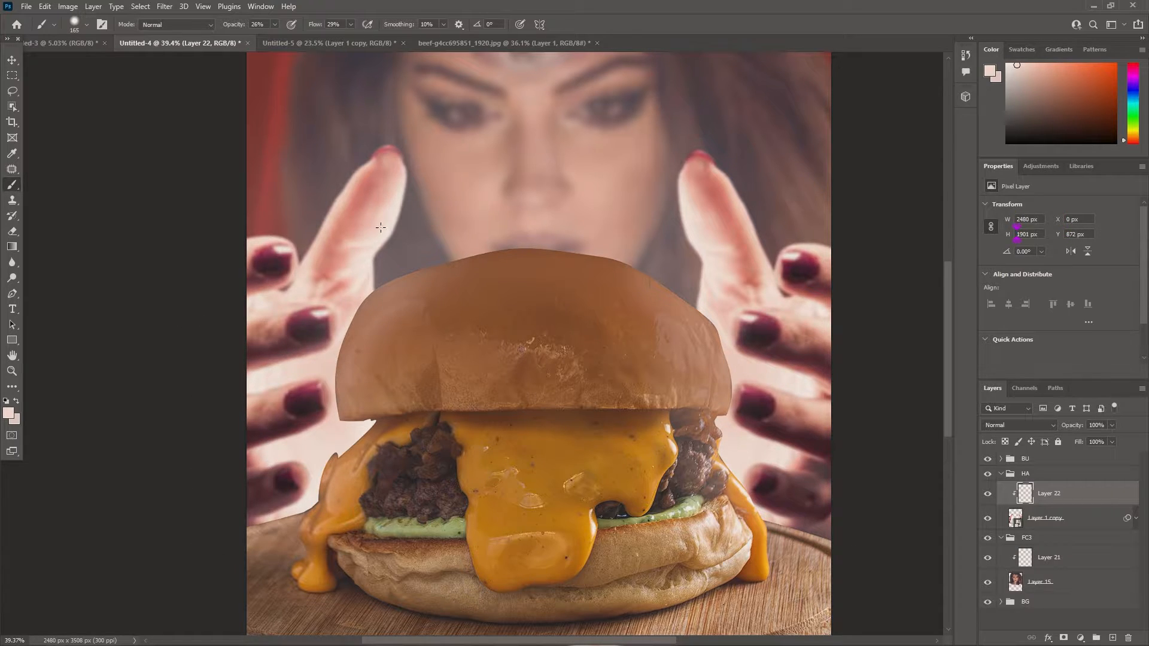
Step: Brush more light pink over both hands' fingers and set the clipped layer's blend mode to Overlay
key("ctrl+minus")
key("ctrl+minus")
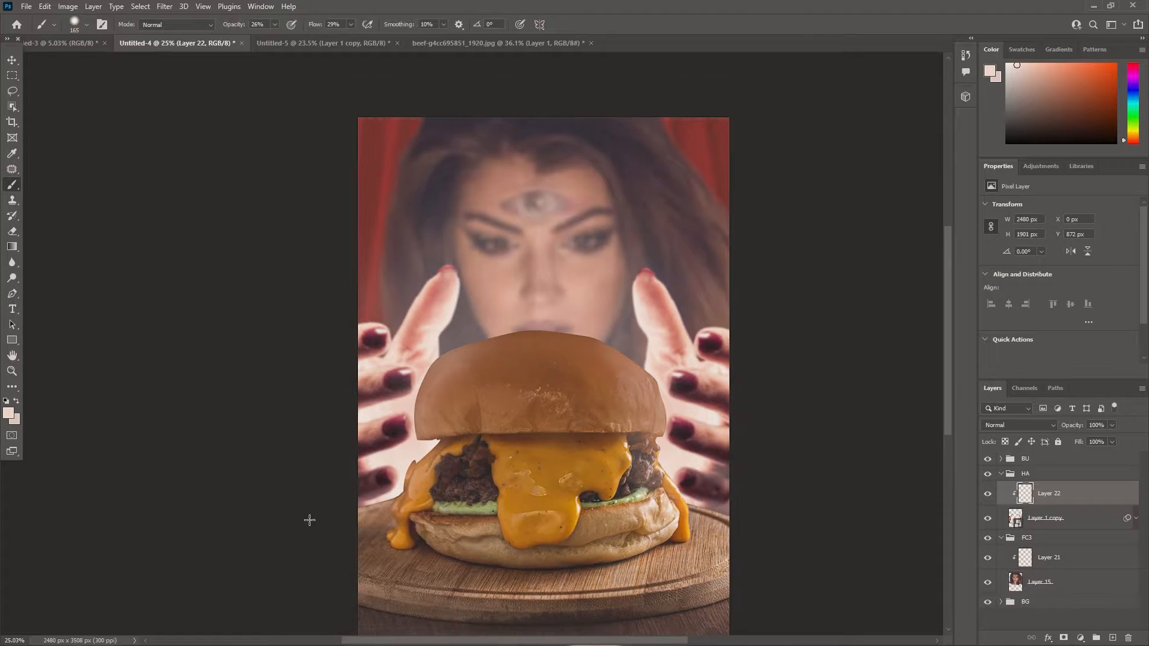
left_click_drag(695, 498, 739, 529)
left_click_drag(679, 445, 738, 467)
left_click_drag(680, 392, 739, 415)
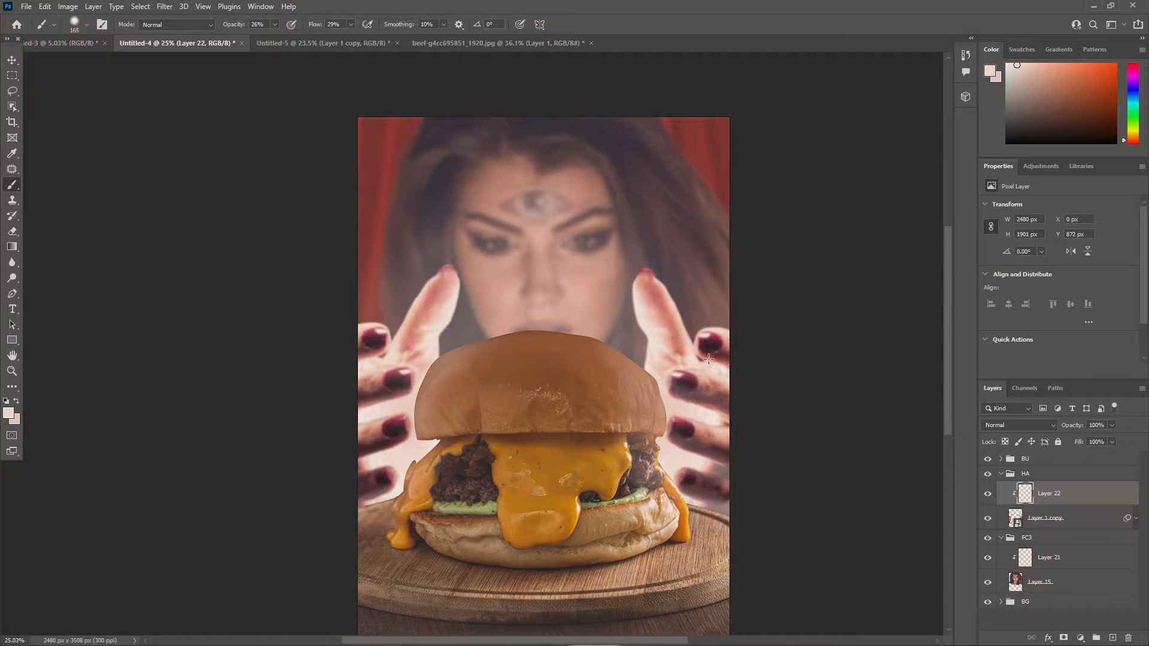
left_click_drag(708, 359, 739, 366)
mouse_move(386, 353)
left_mouse_down()
mouse_move(365, 467)
mouse_move(376, 501)
left_mouse_up()
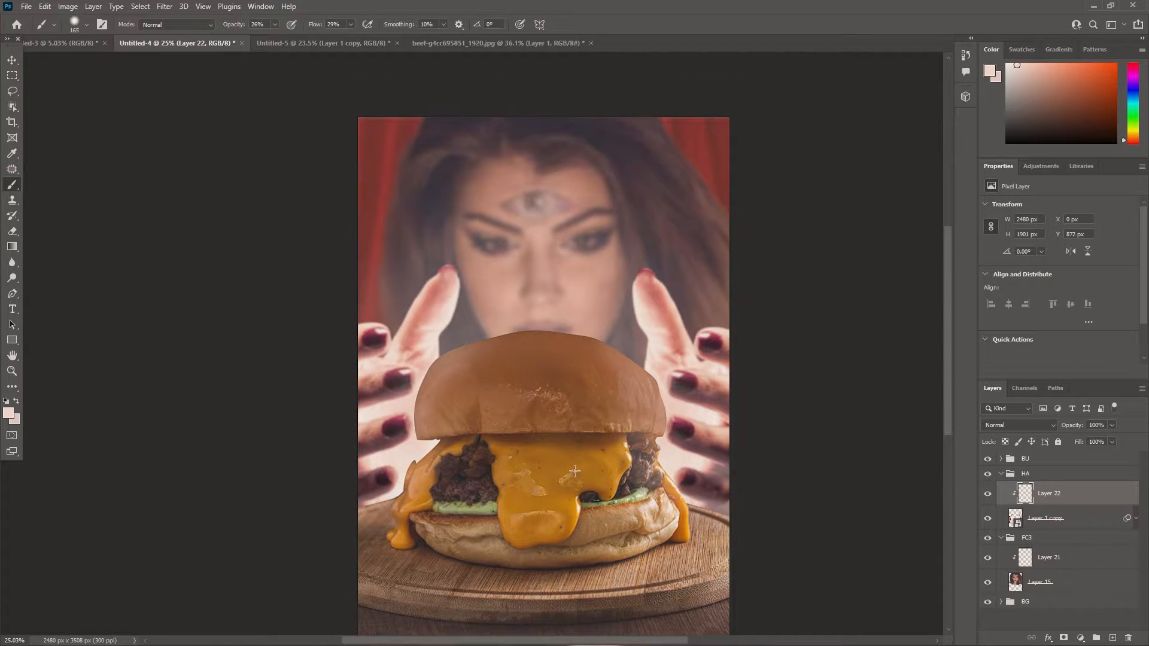
left_click_drag(698, 346, 653, 276)
scroll(688, 431, "down", 1)
left_click_drag(805, 437, 749, 421)
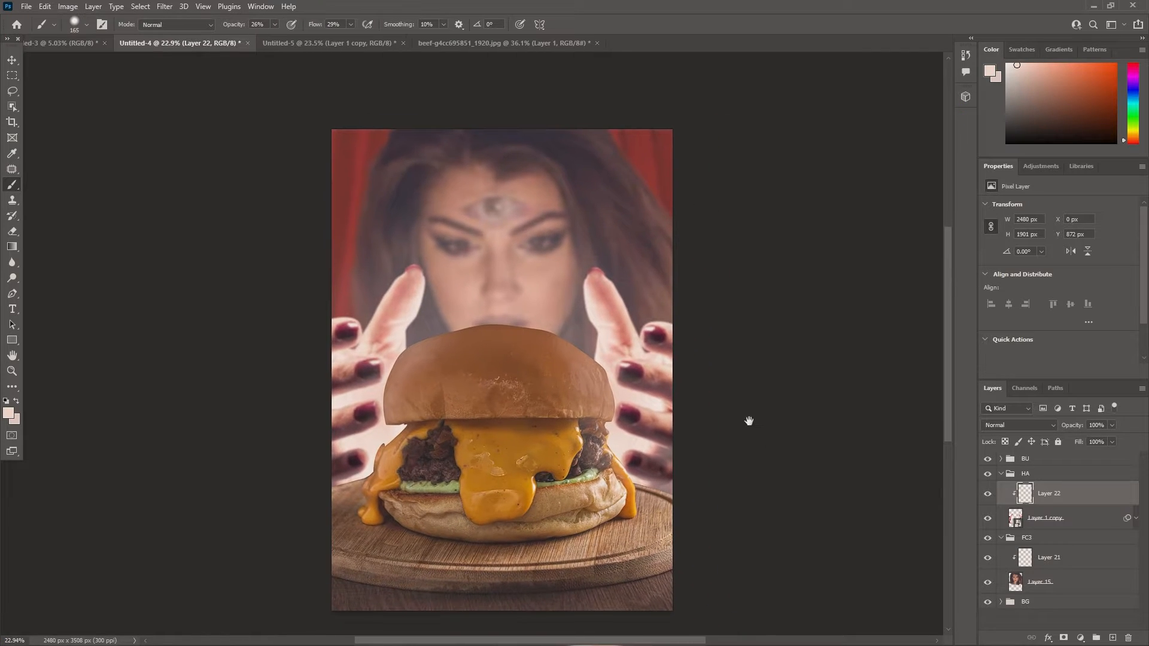
scroll(587, 460, "up", 1)
scroll(587, 460, "down", 2)
scroll(519, 467, "up", 1)
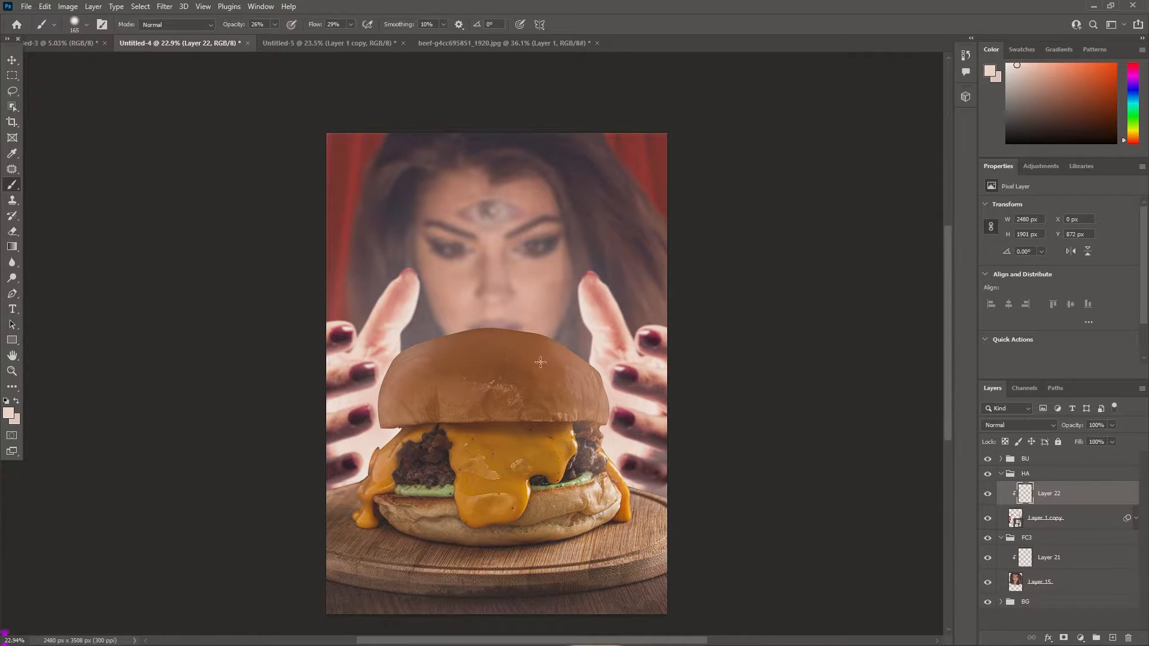
left_click(1038, 426)
left_click(1019, 492)
Step: Add a second clipped layer above the hands and brush light pink over both hands with the brush flow at 15%
left_click(1113, 638)
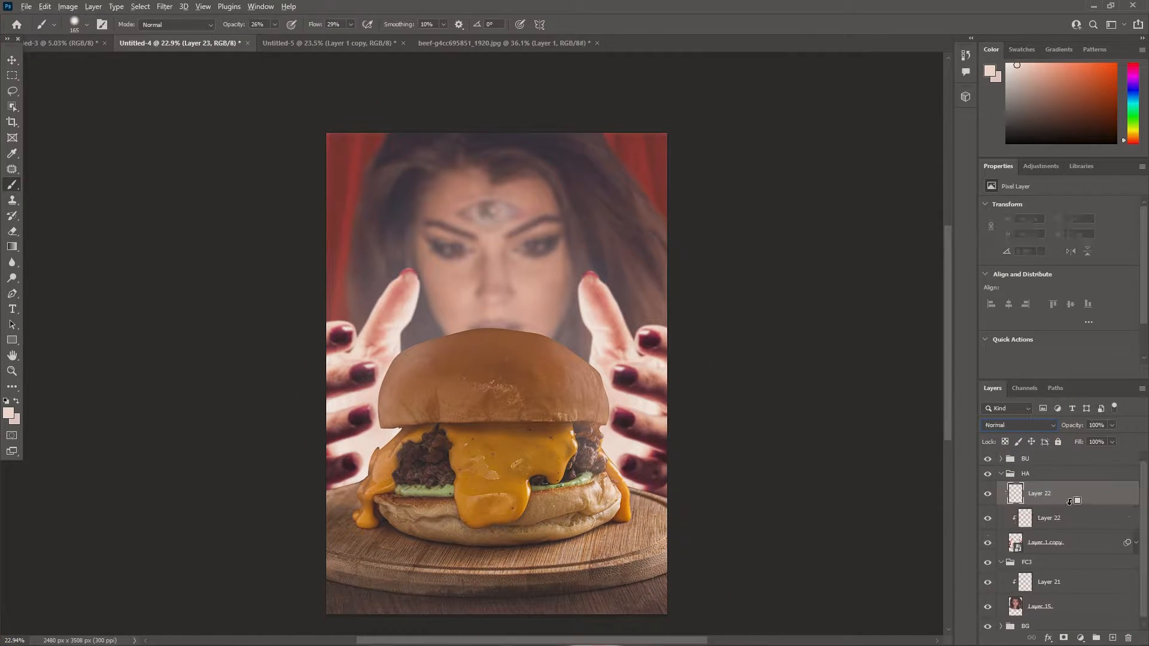
left_click(1069, 504, "alt")
scroll(659, 387, "up", 4)
left_click(351, 25)
left_click_drag(348, 39, 339, 40)
left_click_drag(529, 239, 556, 301)
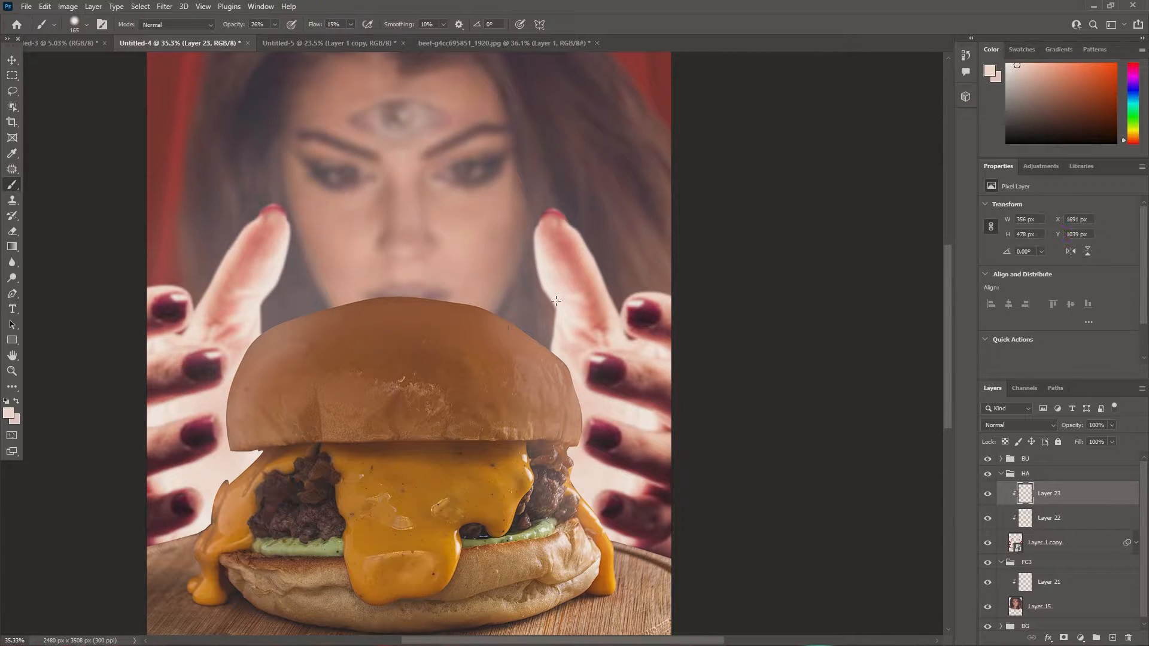
mouse_move(659, 338)
left_mouse_down()
mouse_move(695, 441)
mouse_move(656, 547)
mouse_move(604, 514)
mouse_move(598, 353)
mouse_move(550, 198)
left_mouse_up()
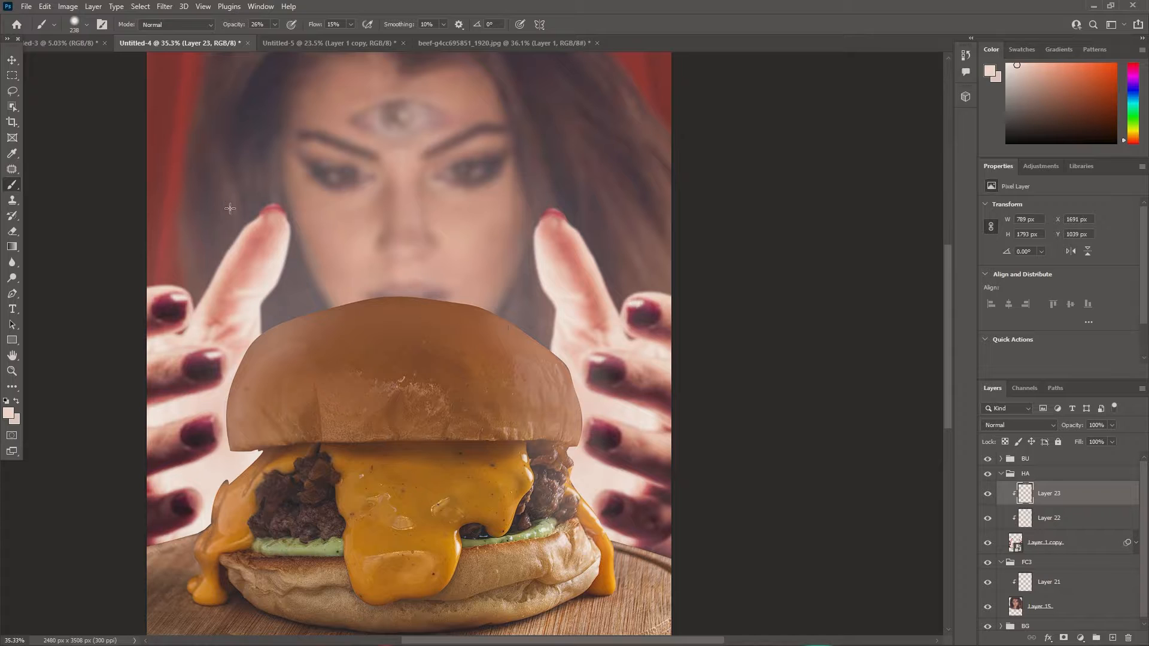
mouse_move(278, 224)
left_mouse_down()
mouse_move(239, 394)
mouse_move(153, 318)
mouse_move(176, 360)
mouse_move(144, 473)
mouse_move(144, 555)
mouse_move(217, 526)
left_mouse_up()
scroll(217, 527, "down", 3)
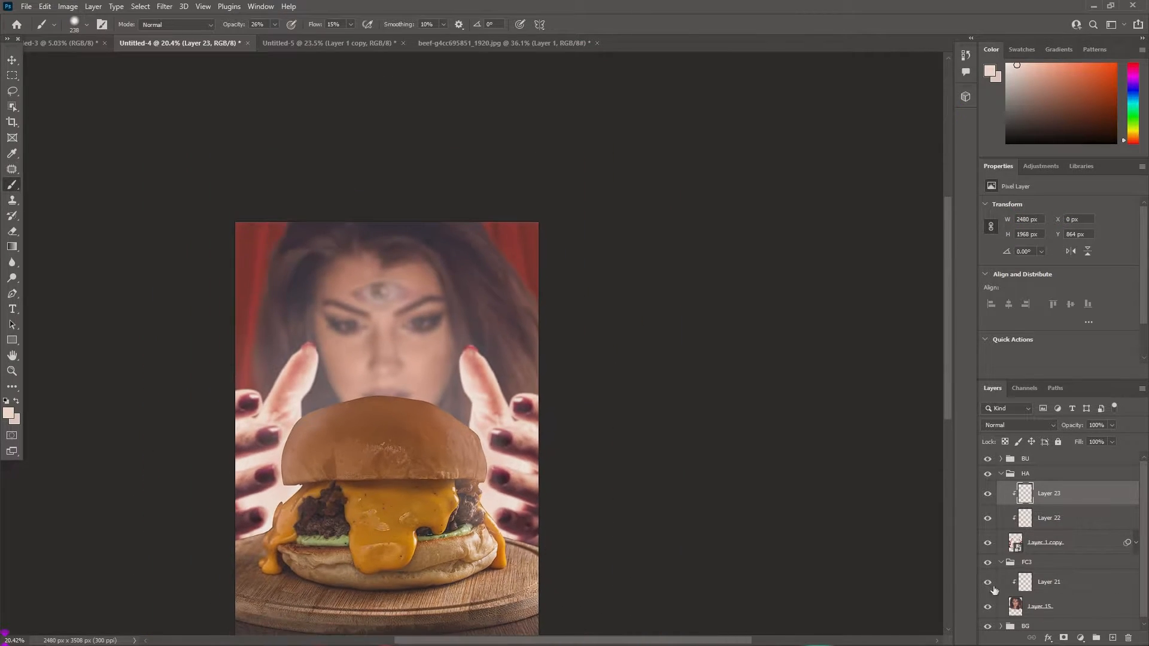
Step: Lower the opacity of the hands' Overlay layer, Layer 22, to 64%
left_click_drag(1112, 425, 1102, 495)
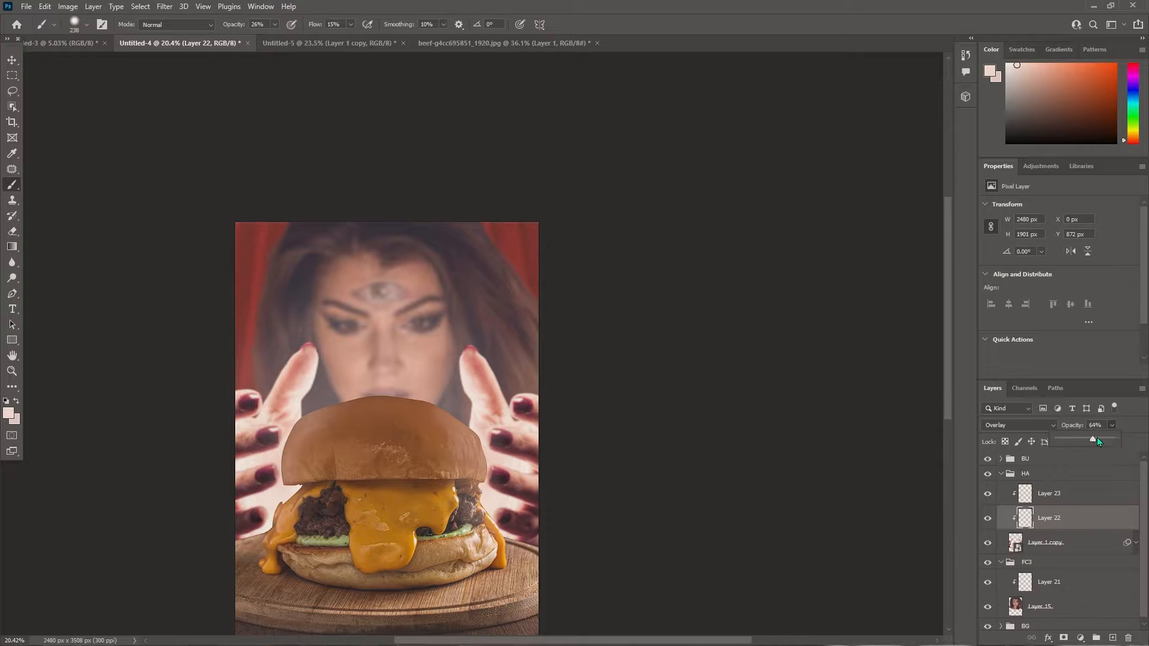
key("v")
left_click(606, 375)
left_click_drag(607, 375, 726, 297)
Step: Brush soft light pink over the woman's hair and around her face on clipped Layer 21
left_click(1071, 581)
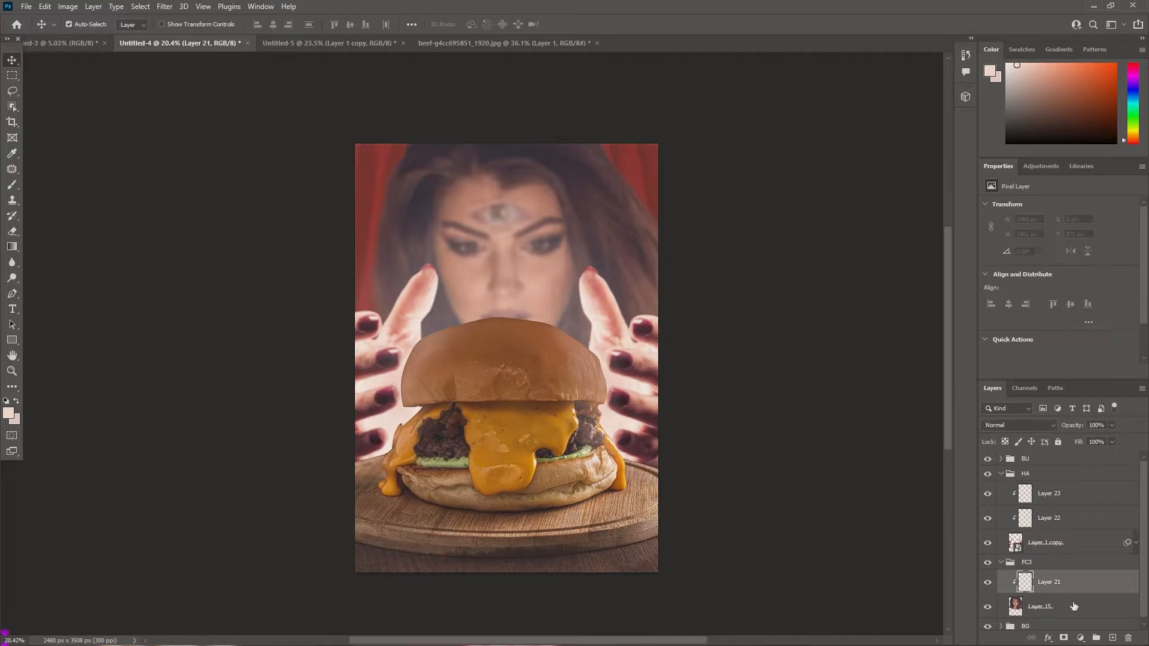
left_click(12, 185)
scroll(559, 270, "up", 3)
right_click(308, 252, "alt")
mouse_move(351, 145)
left_mouse_down()
mouse_move(403, 375)
mouse_move(316, 240)
mouse_move(343, 359)
left_mouse_up()
mouse_move(360, 153)
left_mouse_down()
mouse_move(483, 95)
mouse_move(568, 112)
left_mouse_up()
left_click_drag(359, 126, 628, 287)
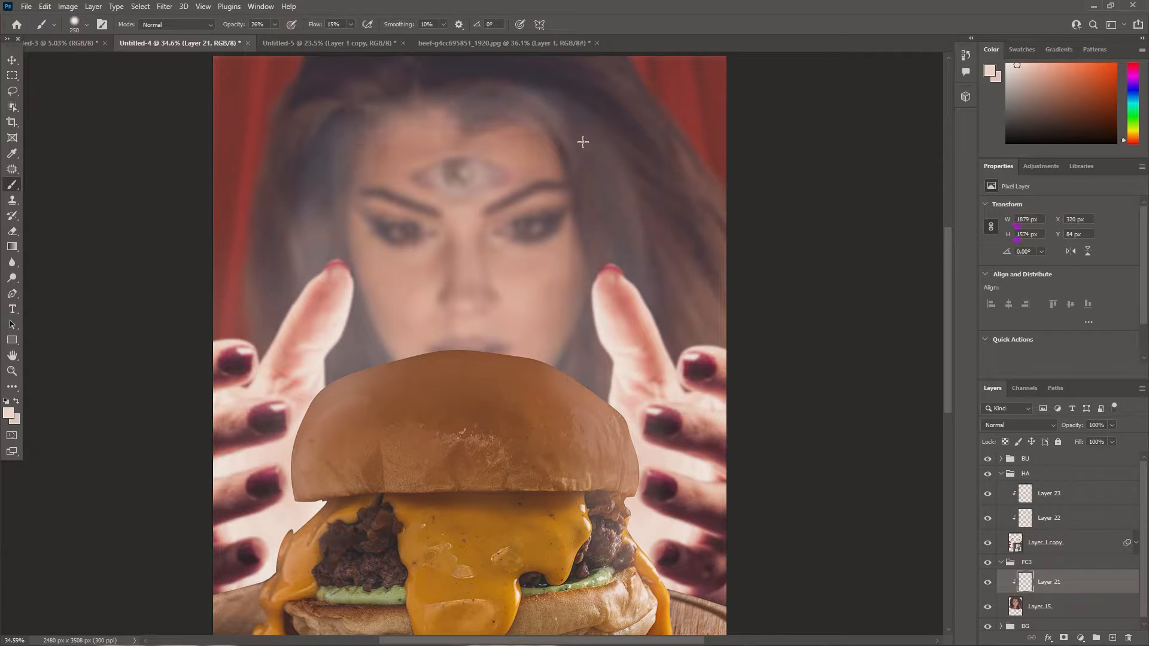
left_click_drag(583, 141, 596, 443)
left_click_drag(629, 245, 629, 500)
Step: Sample the woman's skin tone and a dark tone near her eye, and brush over her upper forehead and hairline
left_click(513, 157, "alt")
right_click(481, 170, "alt")
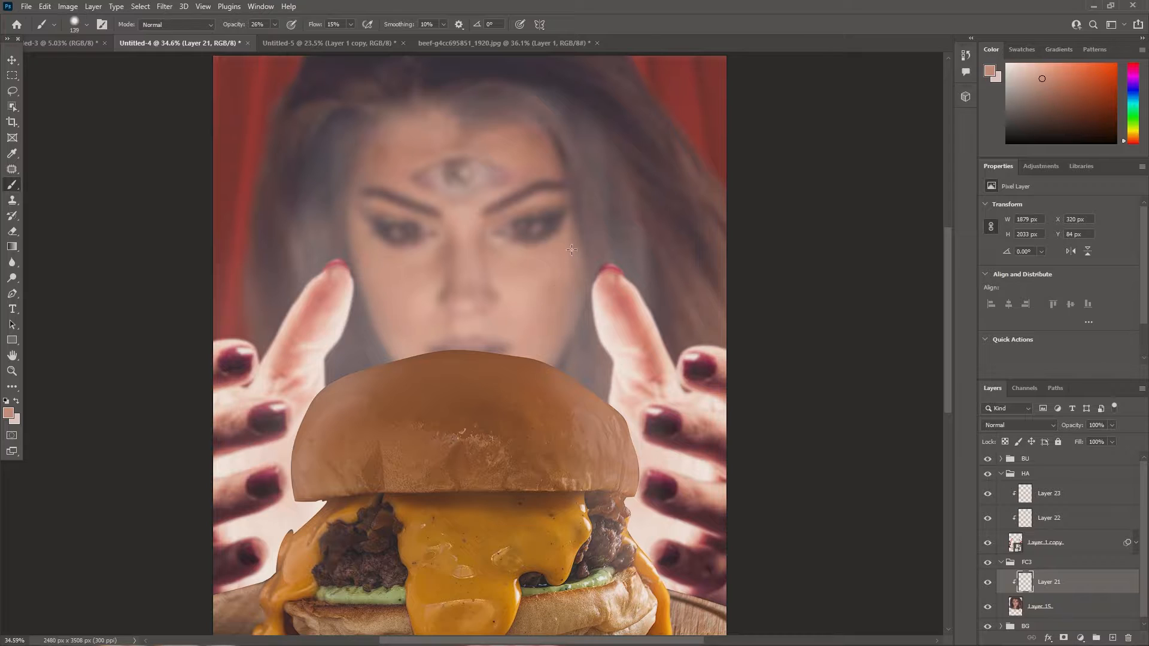
left_click(562, 212, "alt")
left_click_drag(450, 114, 401, 135)
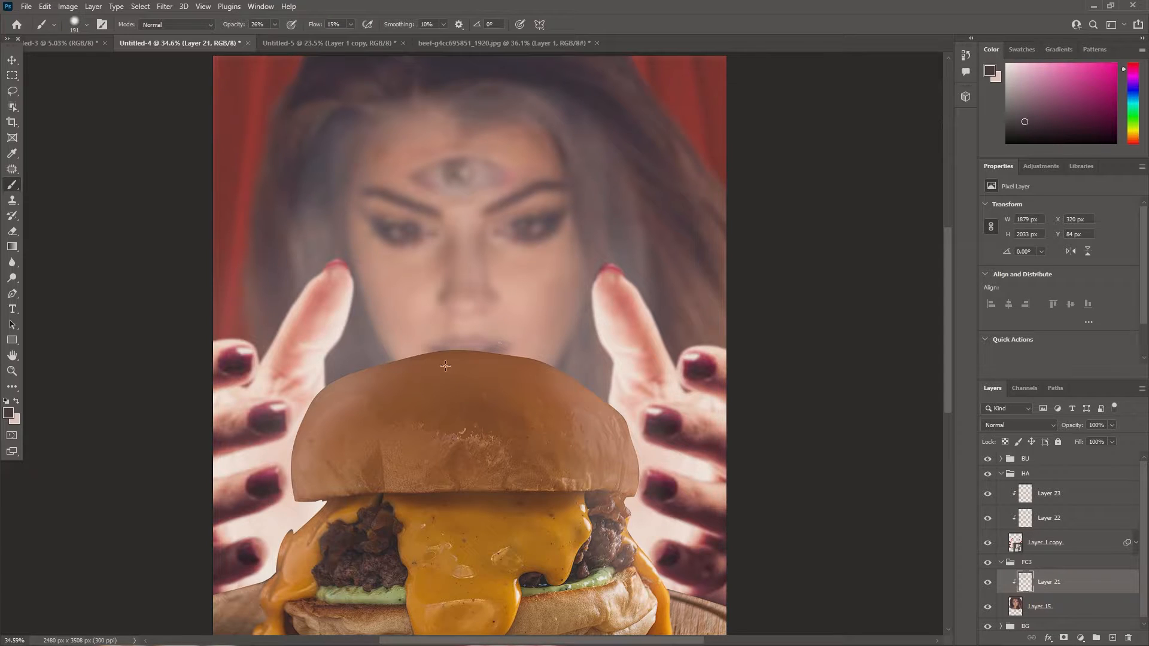
scroll(506, 414, "down", 3)
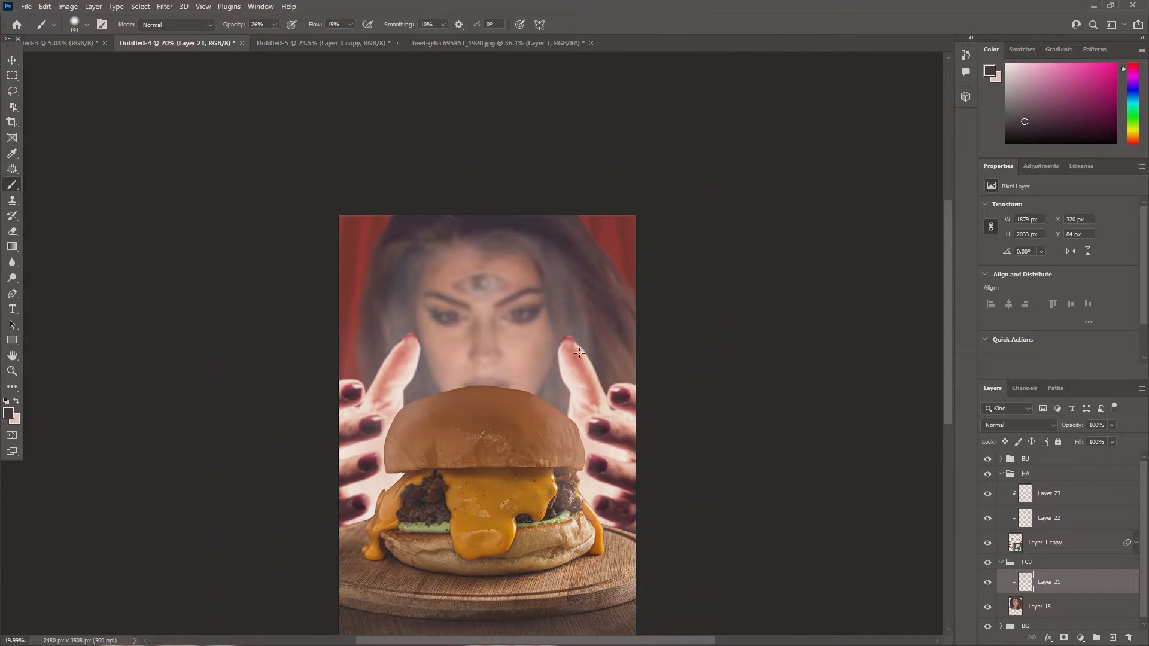
Step: Set Layer 21 above the woman to Overlay blending at 79% opacity
left_click(1017, 425)
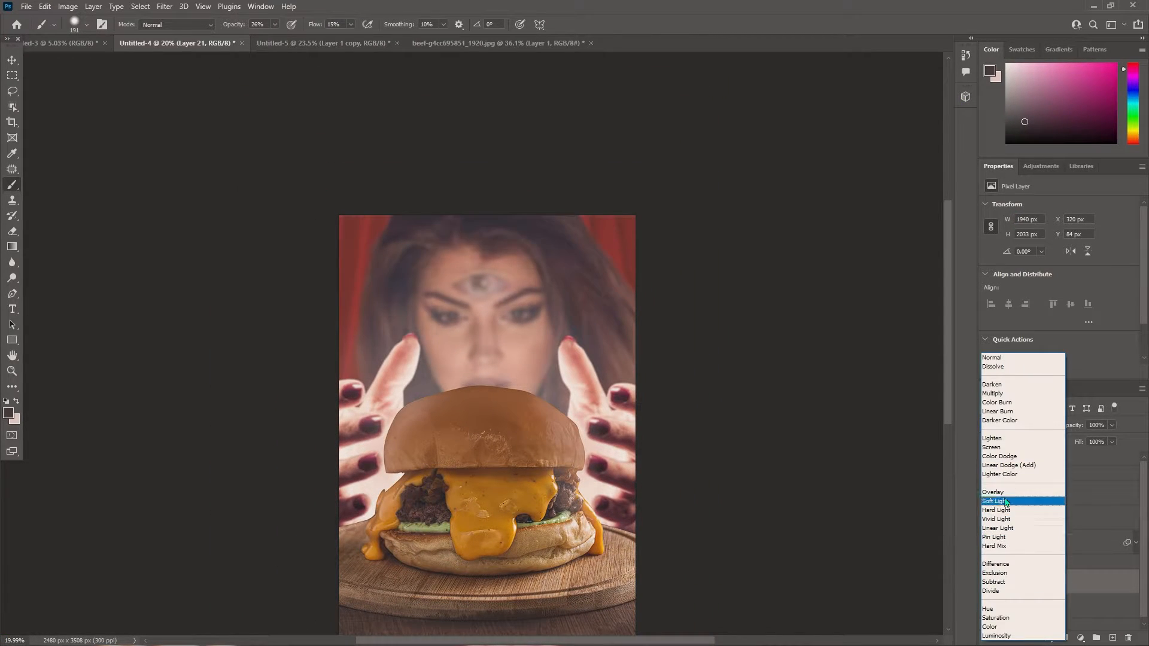
left_click(1030, 493)
left_click(1112, 425)
left_click_drag(1094, 437, 1102, 438)
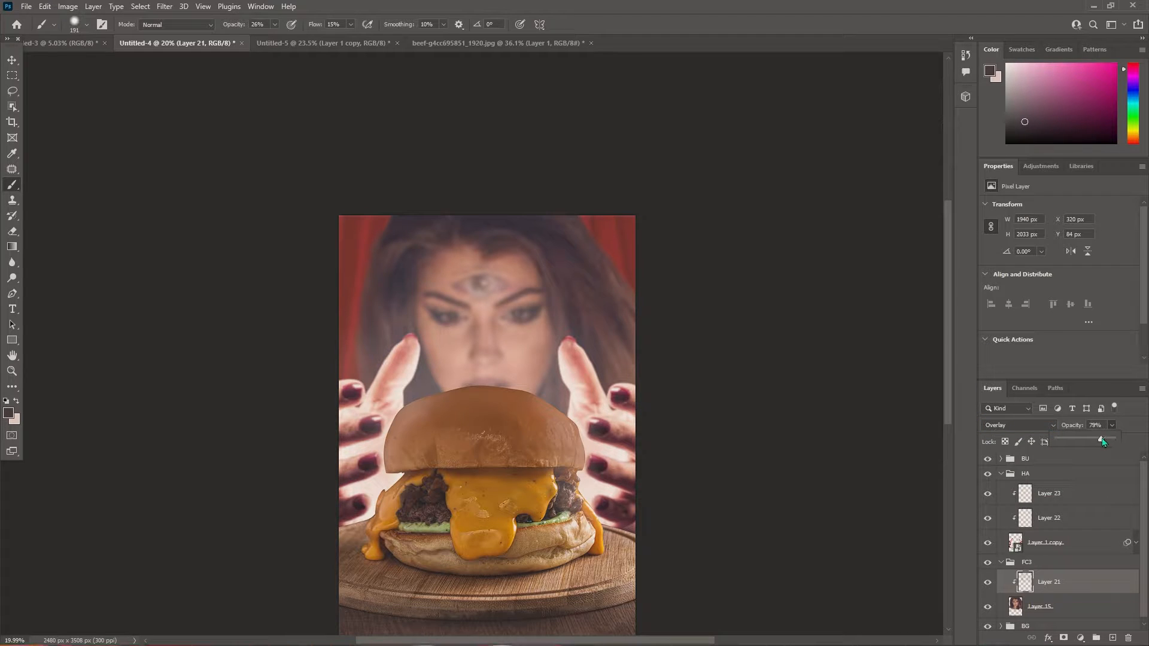
scroll(929, 524, "up", 1)
Step: Apply an Outer Glow to the hands layer with Soft Light blending, 8% opacity and 193 px size
left_click(1071, 606)
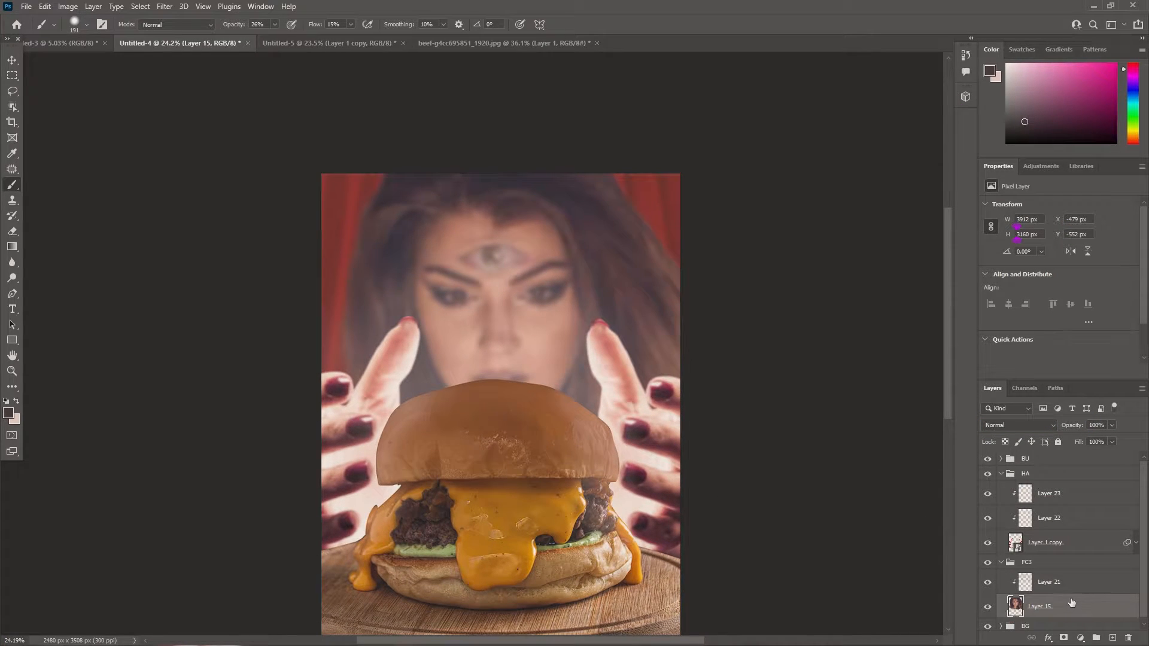
left_click(1058, 542)
double_click(1096, 543)
left_click(708, 511)
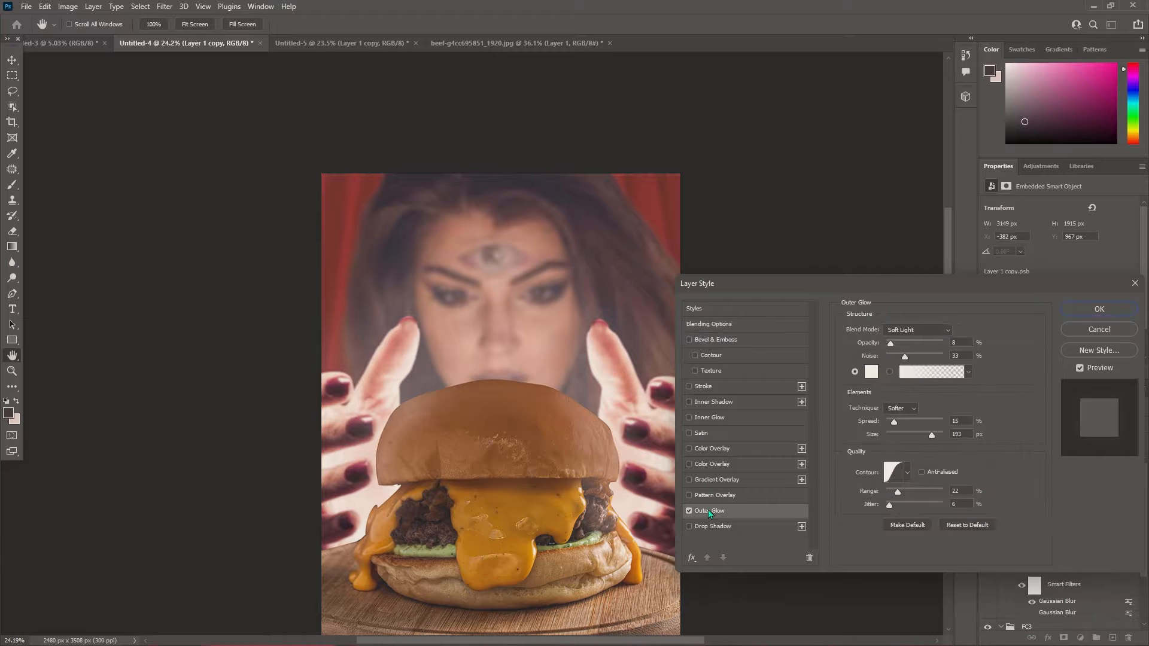
left_click(1091, 309)
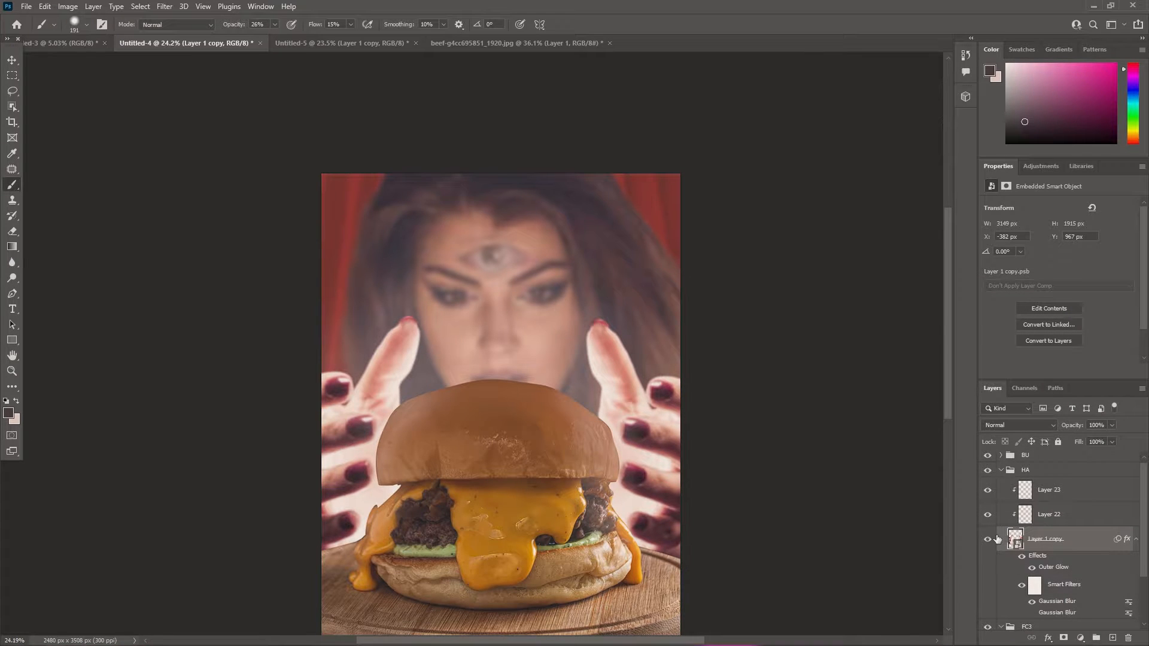
Step: Deselect the layers and add a new empty layer above all the groups
key("v")
left_click(184, 102)
scroll(585, 416, "down", 2)
scroll(486, 298, "up", 1)
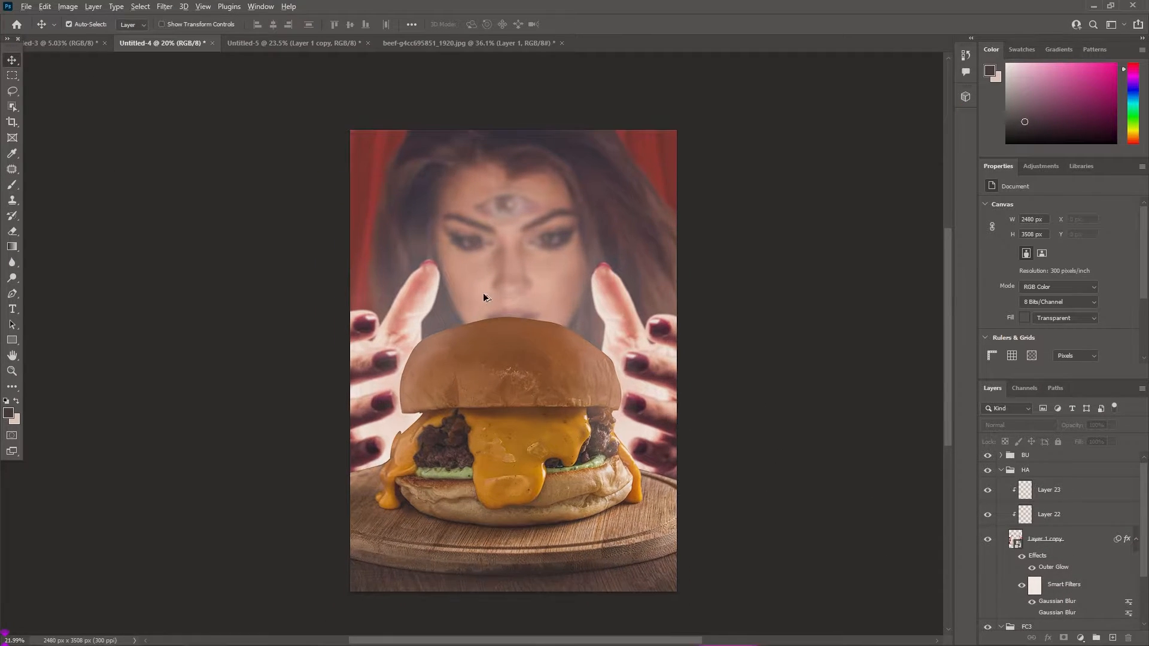
left_click(1112, 637)
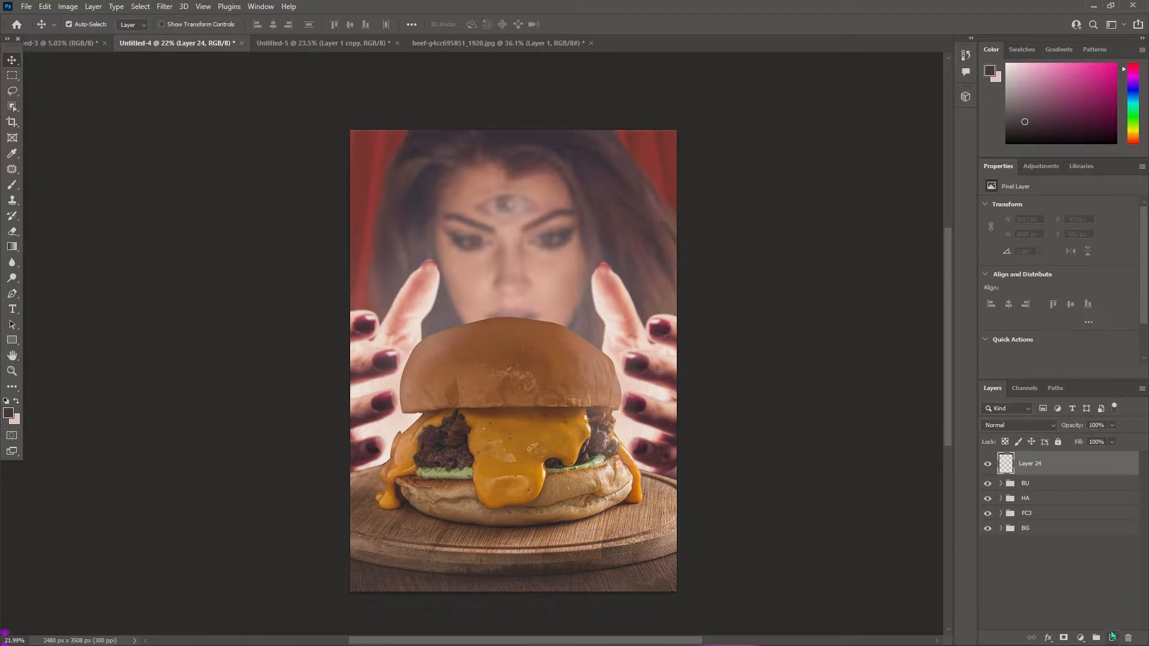
Step: Replace the new empty layer with a group above the others, holding a neutral grey Solid Color fill in Luminosity blending
key("ctrl+z")
left_click(1099, 636)
left_click(1080, 638)
left_click(1070, 429)
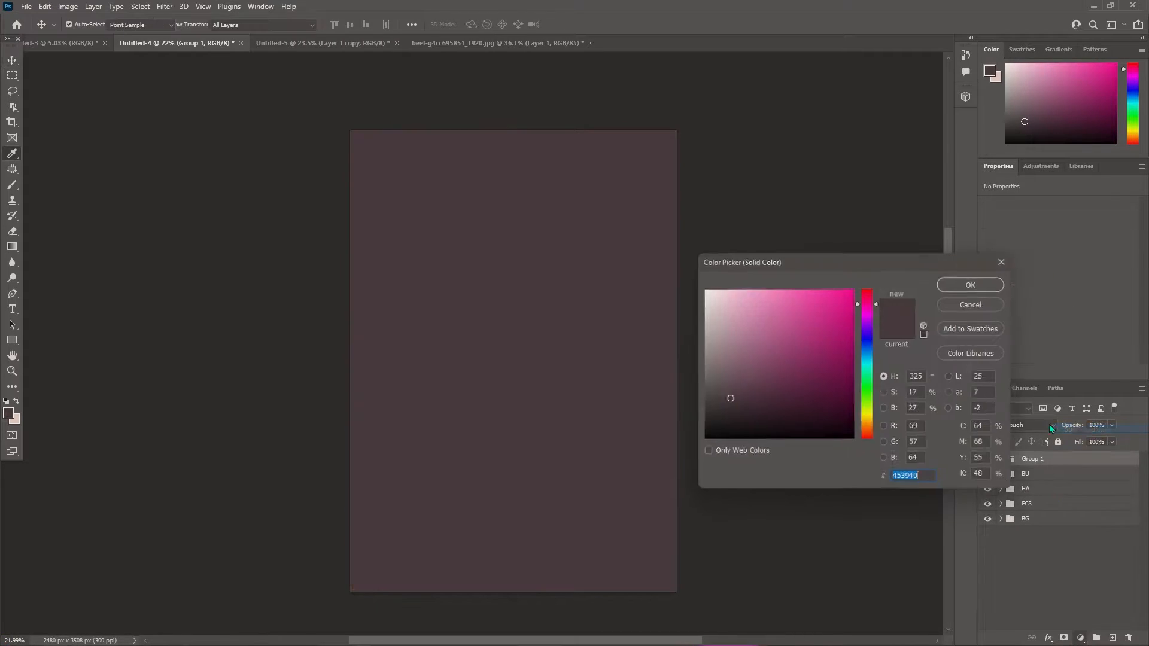
left_click_drag(731, 398, 640, 393)
left_click(975, 283)
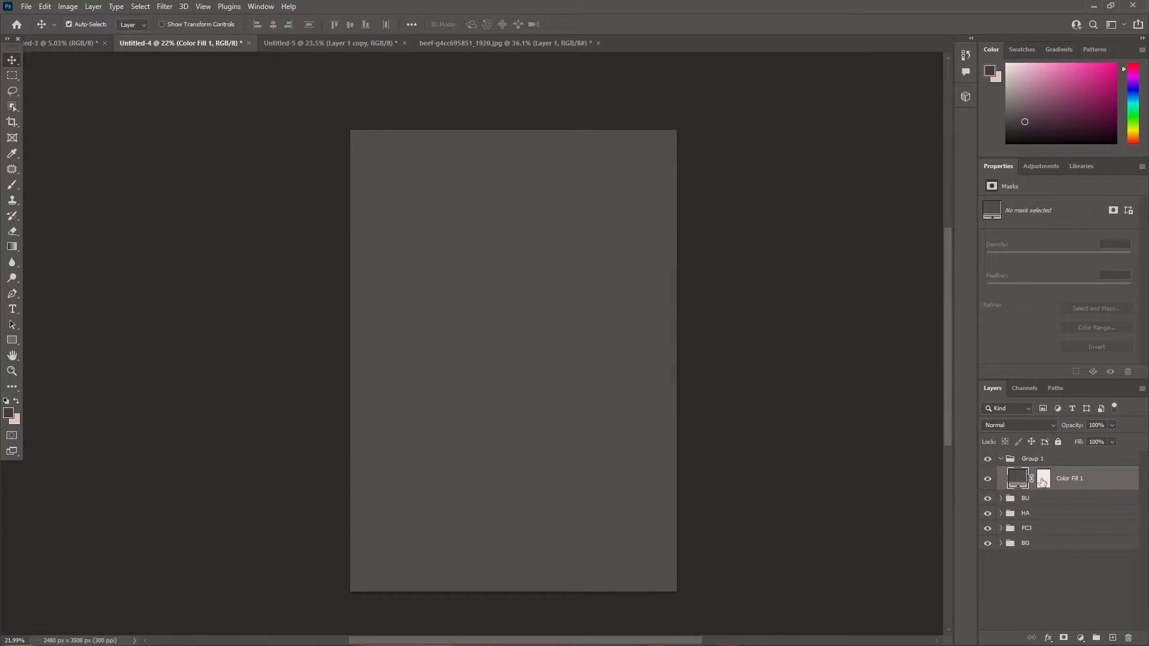
left_click(1026, 428)
left_click(1014, 635)
Step: Clip a Hue/Saturation adjustment with hue -2 to the burger layer in BU, and hide both it and the grey fill
left_click(1001, 500)
left_click(1042, 592)
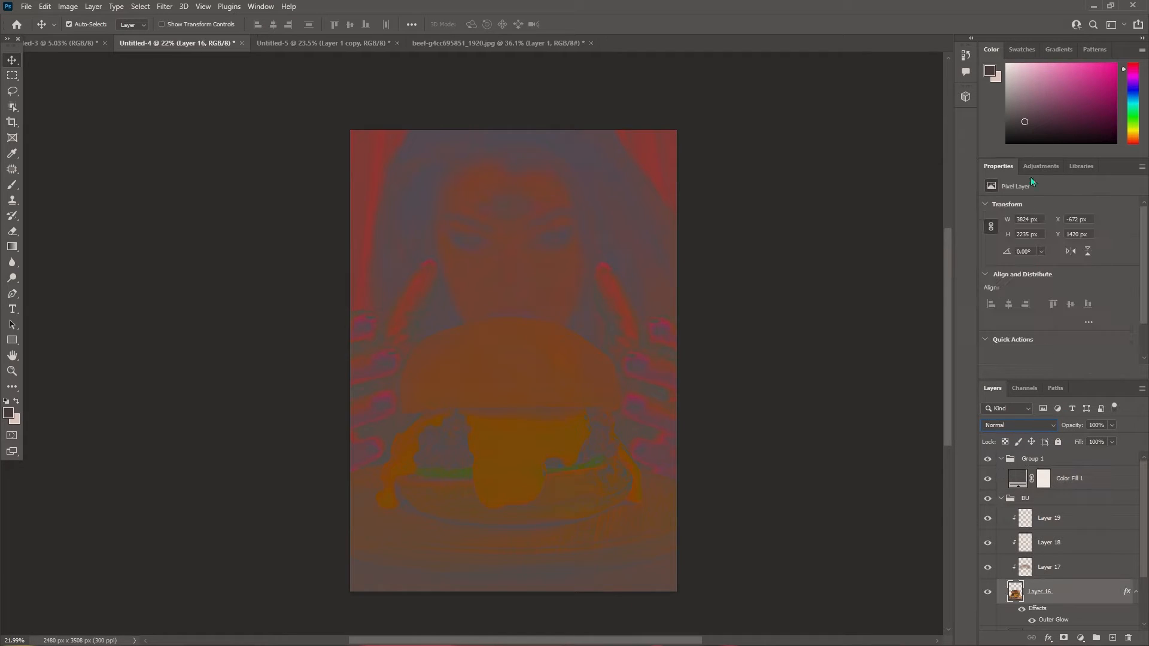
left_click(1041, 166)
left_click(1005, 216)
mouse_move(1059, 254)
left_mouse_down()
mouse_move(1047, 254)
mouse_move(1058, 254)
left_mouse_up()
left_click(989, 479)
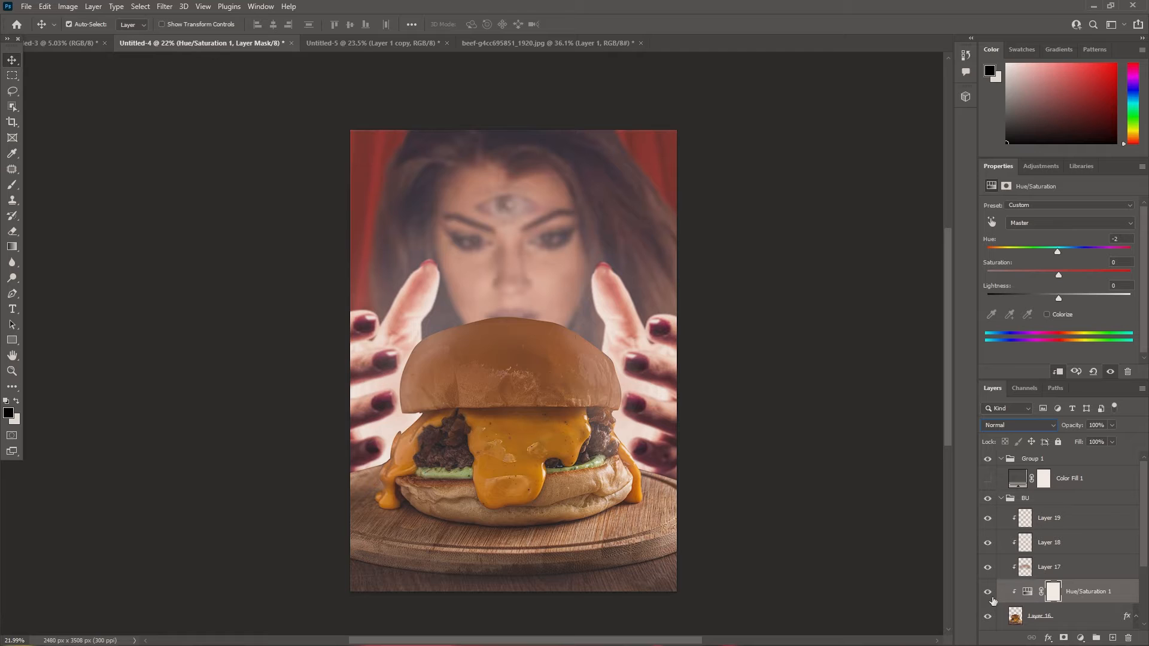
left_click(988, 593)
Step: Clip a Color Balance adjustment with Cyan–Red +100 directly above the burger layer and invert its mask
scroll(1053, 575, "down", 2)
left_click(1072, 571)
left_click(1041, 166)
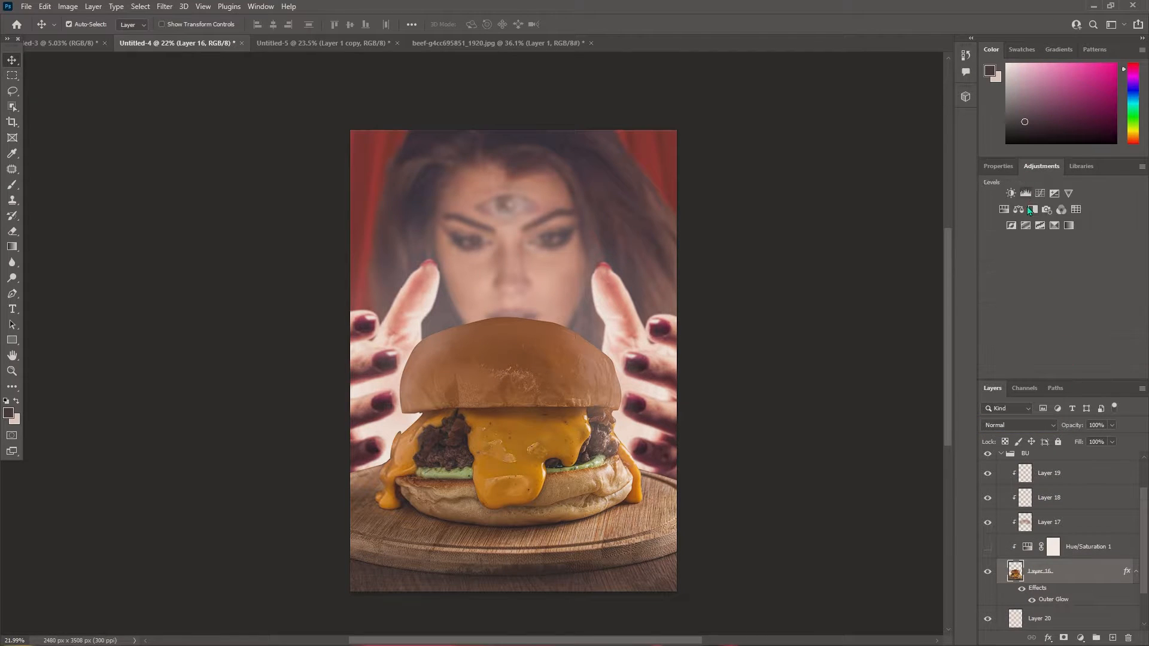
left_click(1031, 209)
mouse_move(1045, 234)
left_mouse_down()
mouse_move(998, 235)
mouse_move(1099, 232)
left_mouse_up()
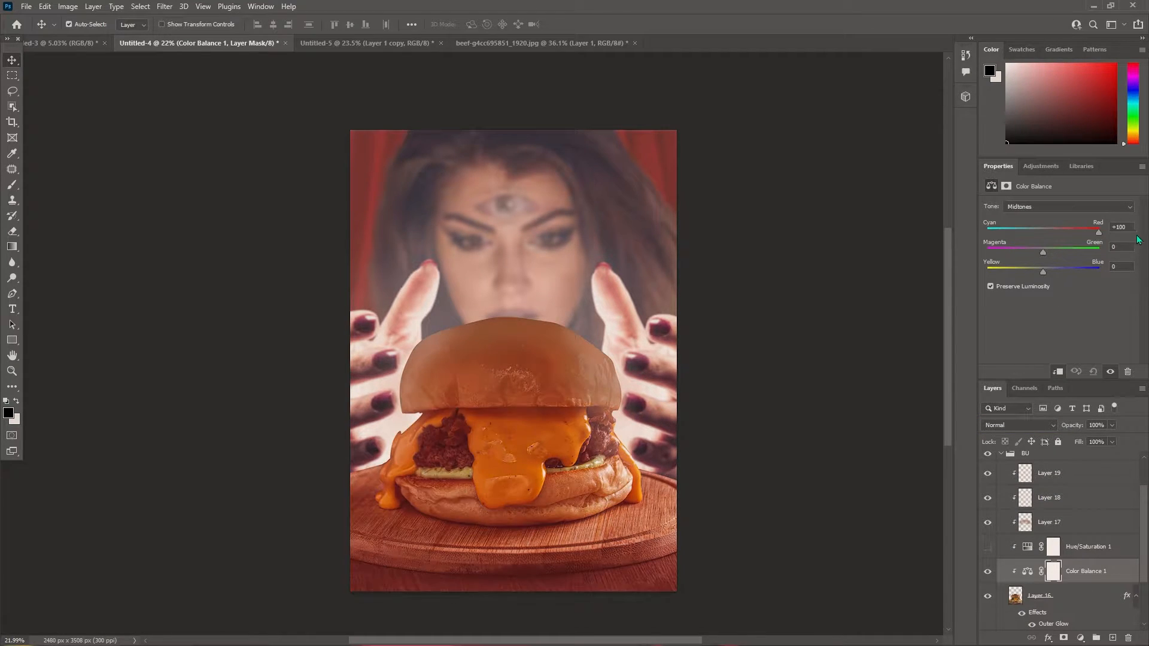
key("ctrl+i")
Step: Brush the red Color Balance into the top bun through its mask at 26% opacity, raising the flow to 21%
key("b")
scroll(536, 516, "up", 3)
left_click_drag(517, 313, 596, 315)
left_click_drag(597, 315, 575, 314)
key("x")
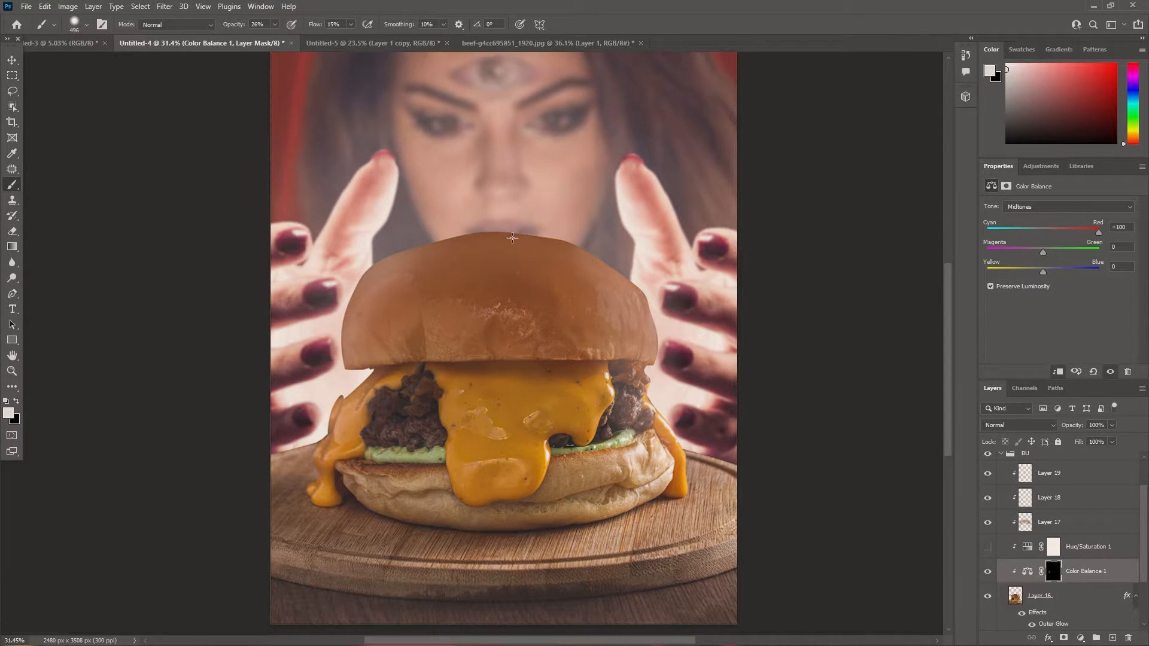
left_click_drag(512, 238, 356, 293)
left_click_drag(381, 295, 395, 288)
left_click_drag(351, 25, 354, 40)
left_click_drag(419, 345, 440, 344)
Step: Set the foreground colour to pure white and paint the mask over the top bun's right side, the fillings and the lower bun
key("x")
left_click(9, 413)
left_click(707, 290)
left_click(975, 284)
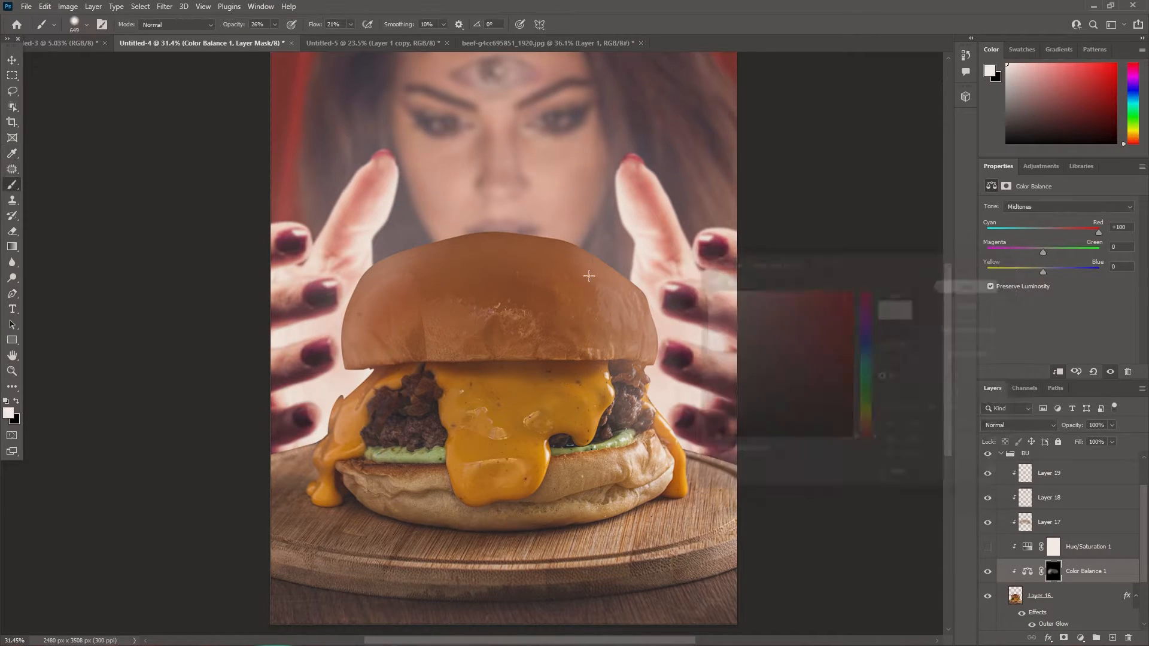
left_click_drag(594, 296, 630, 295)
left_click_drag(425, 493, 529, 368)
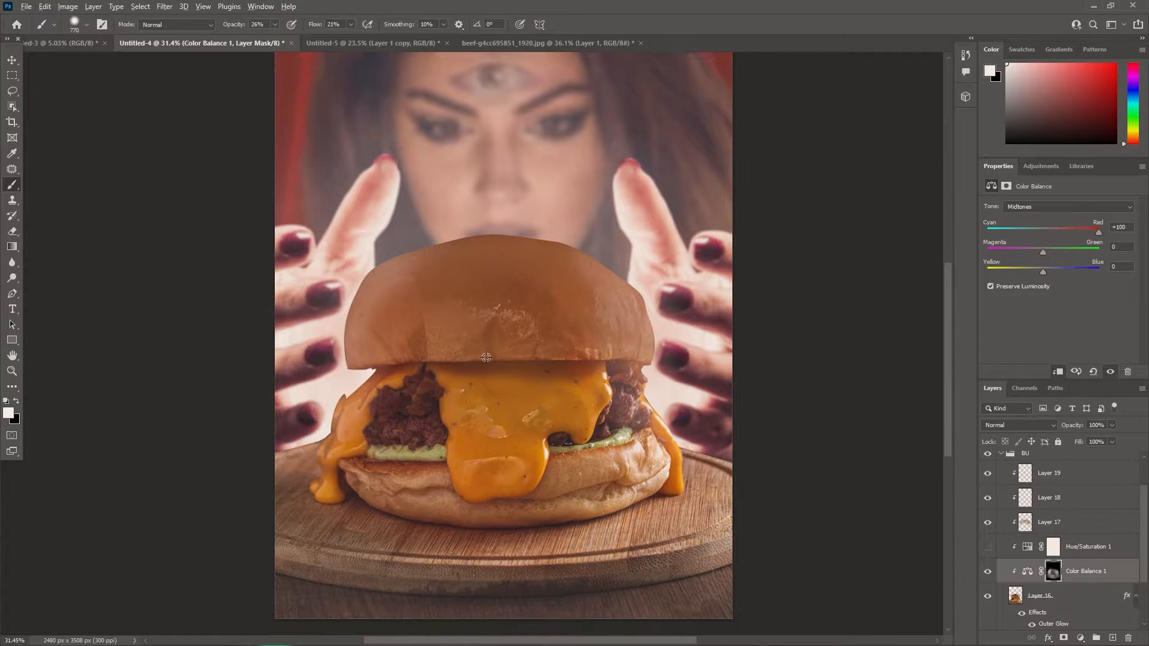
Step: Clip a second Color Balance with Yellow–Blue -100 to the burger, invert its mask and paint the yellow into the burger
scroll(515, 413, "down", 3)
left_click(1041, 167)
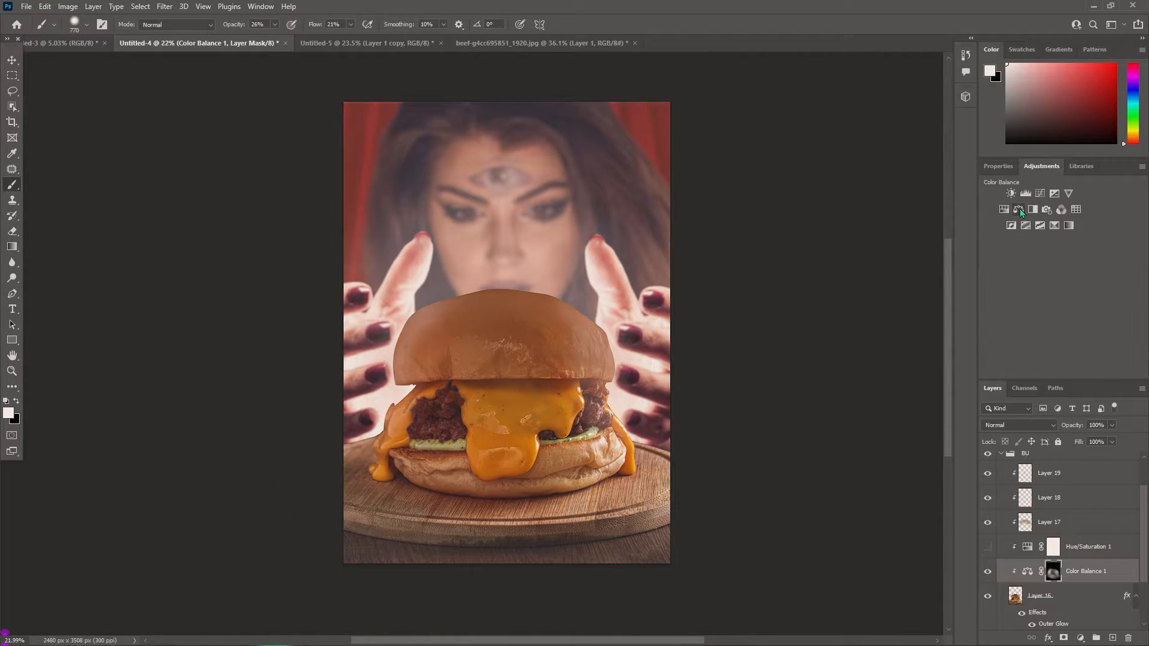
left_click(1019, 211)
left_click_drag(1044, 273, 985, 274)
key("ctrl+i")
scroll(497, 392, "up", 3)
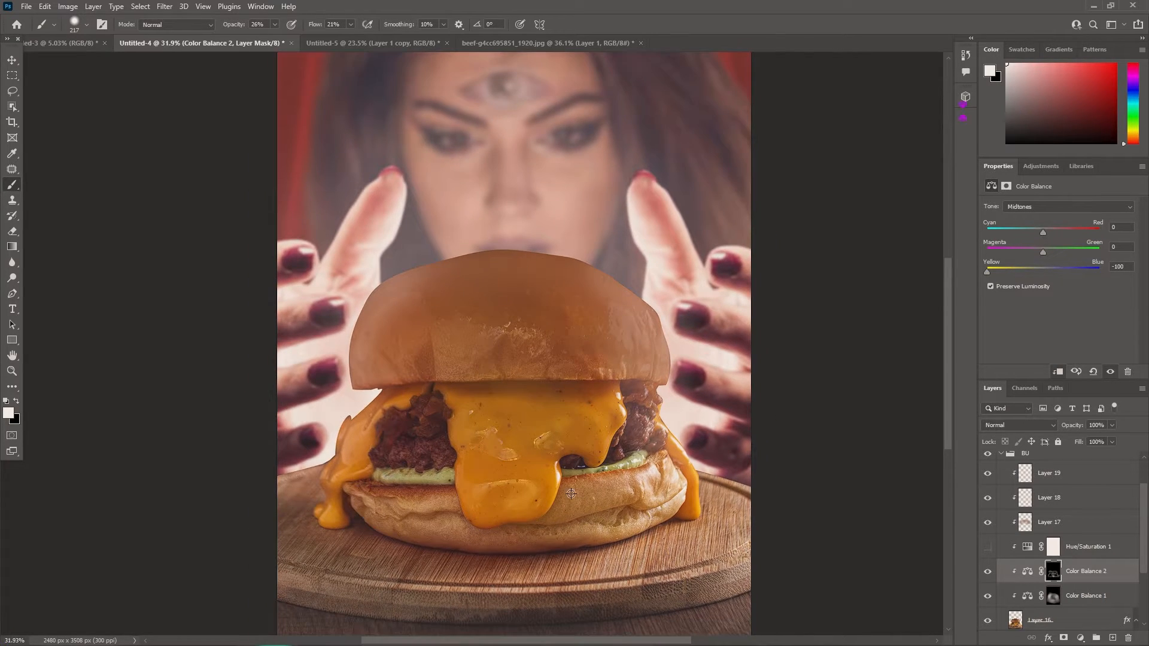
Step: Clip a third Color Balance with Cyan–Red -89 and Magenta–Green +100, invert its mask and paint it over the green sauce
left_click(1041, 167)
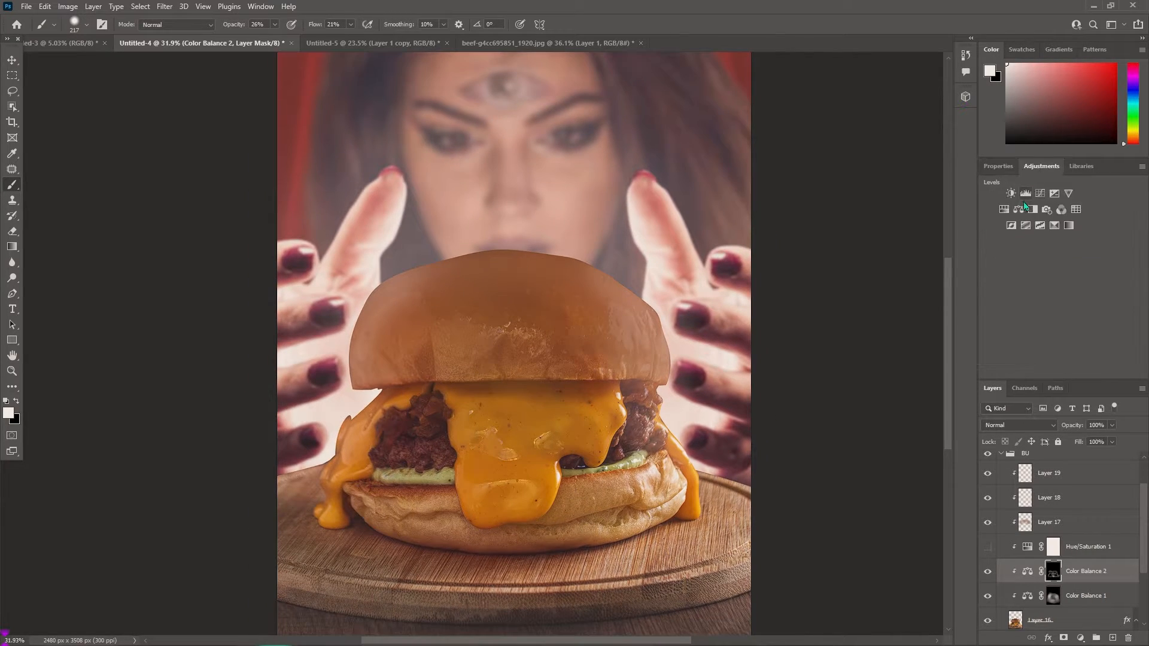
left_click(1019, 210)
left_click_drag(1043, 233, 1050, 232)
left_click_drag(1043, 252, 993, 233)
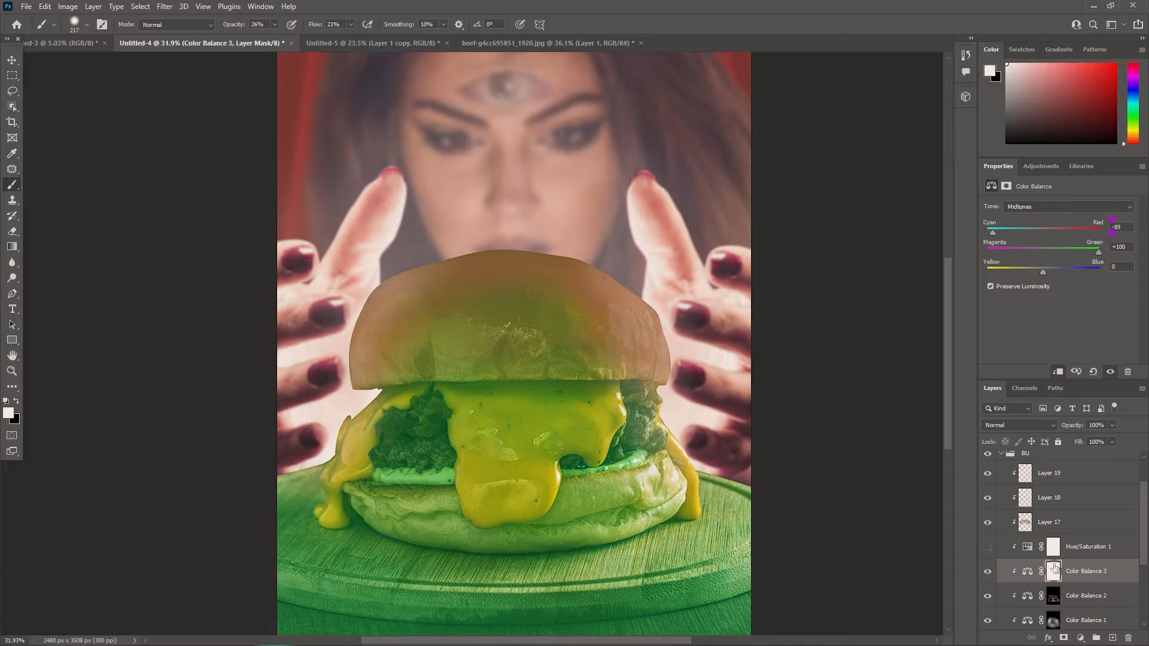
key("ctrl+i")
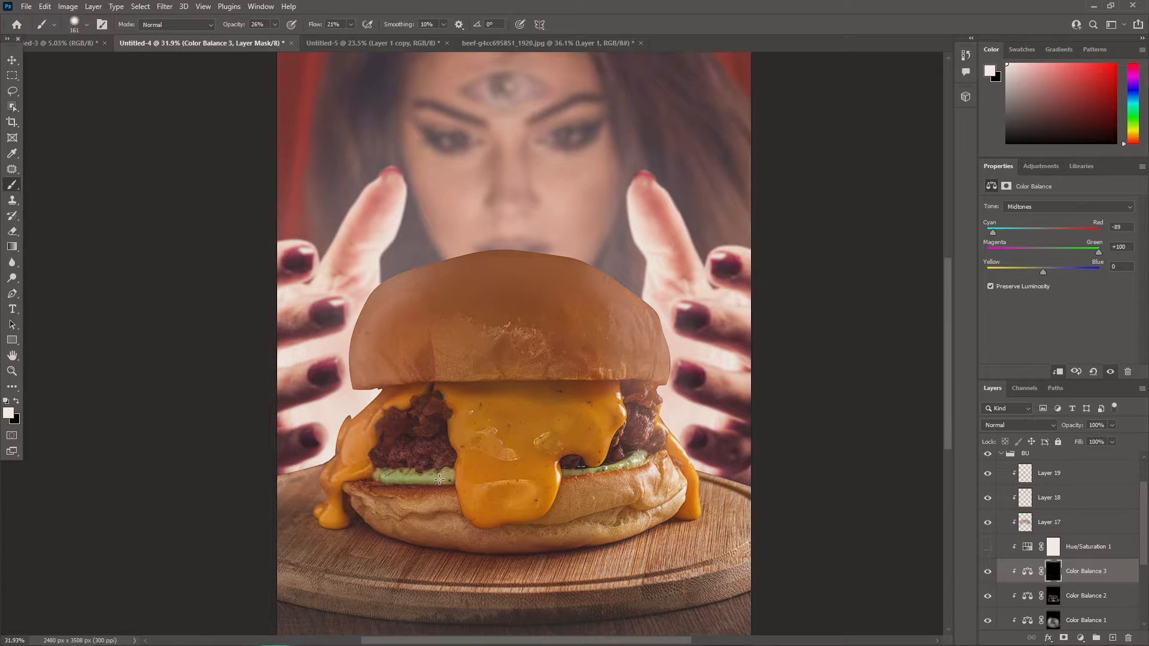
scroll(592, 483, "up", 2)
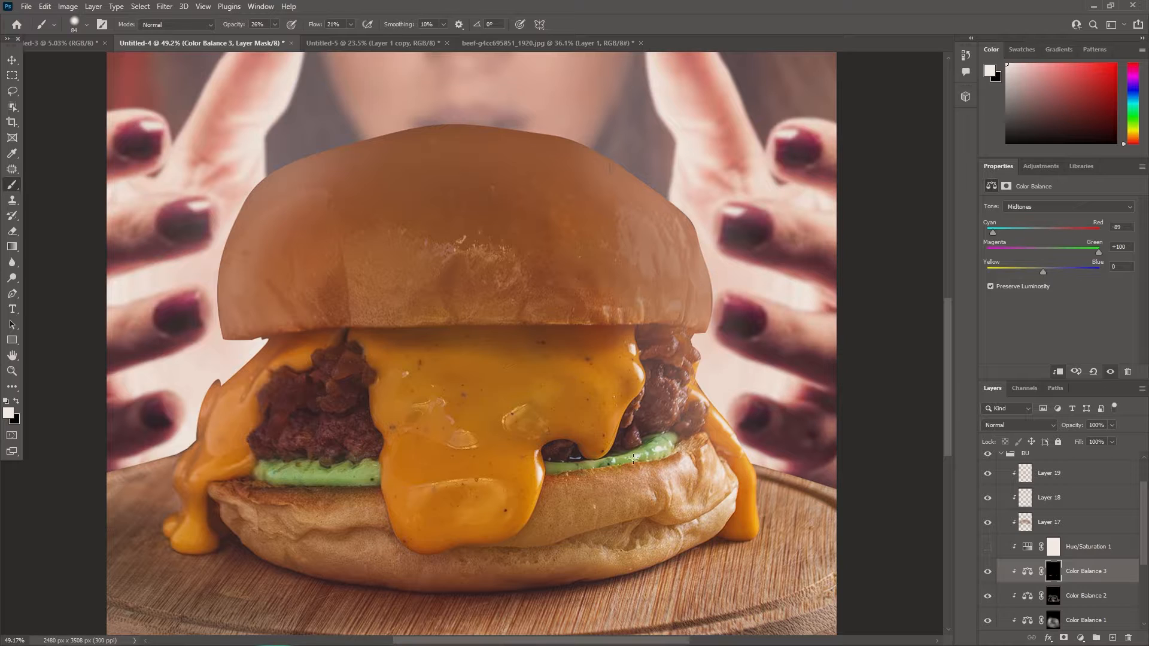
Step: Set Color Balance 2 on the burger to Cyan–Red +39 and Magenta–Green -2
scroll(538, 491, "down", 1)
left_click(1027, 595)
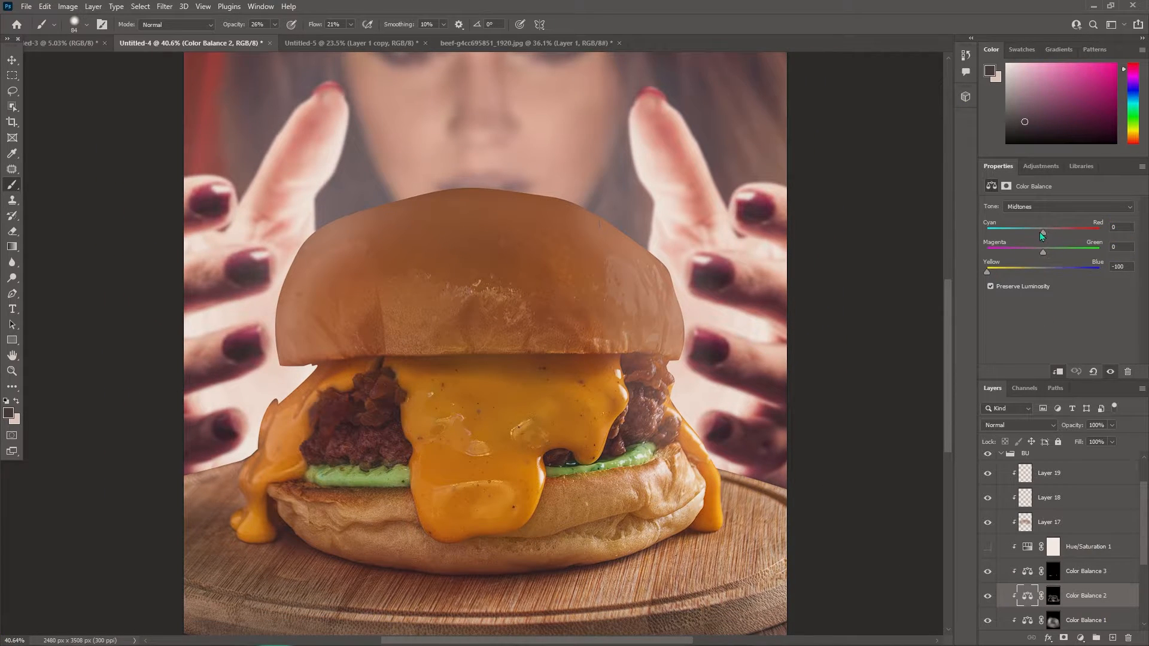
scroll(695, 453, "down", 1)
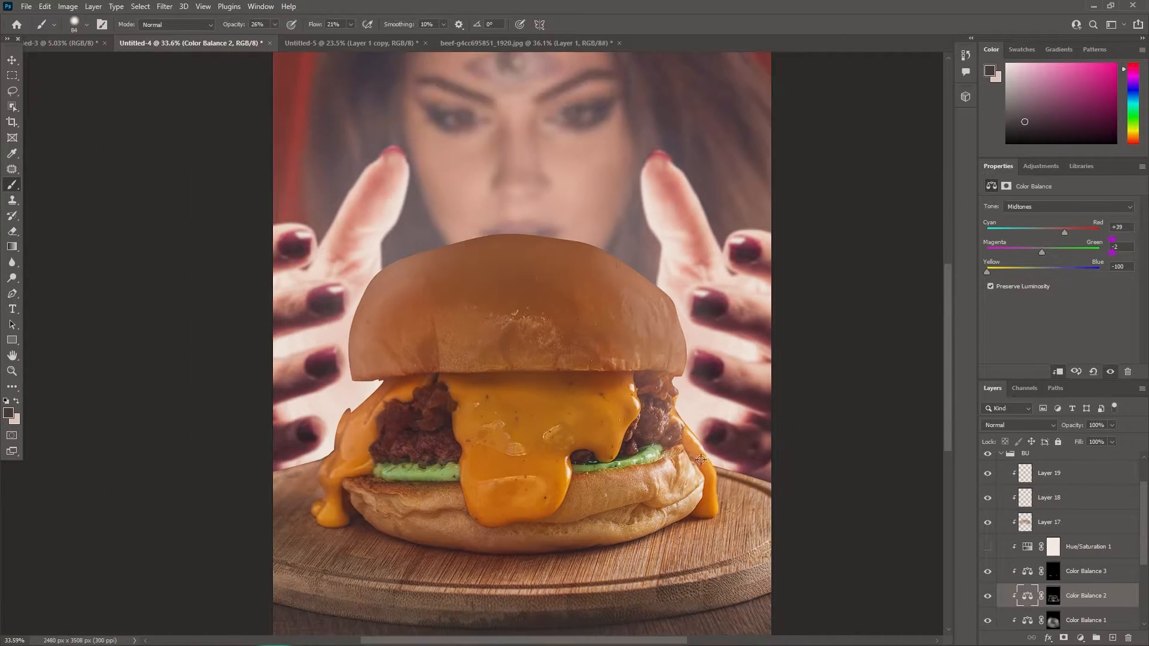
Step: Add a clipped Color Balance above Color Balance 3 with values -2, -45 and -39, and invert its mask
left_click(1052, 573)
left_click(1041, 166)
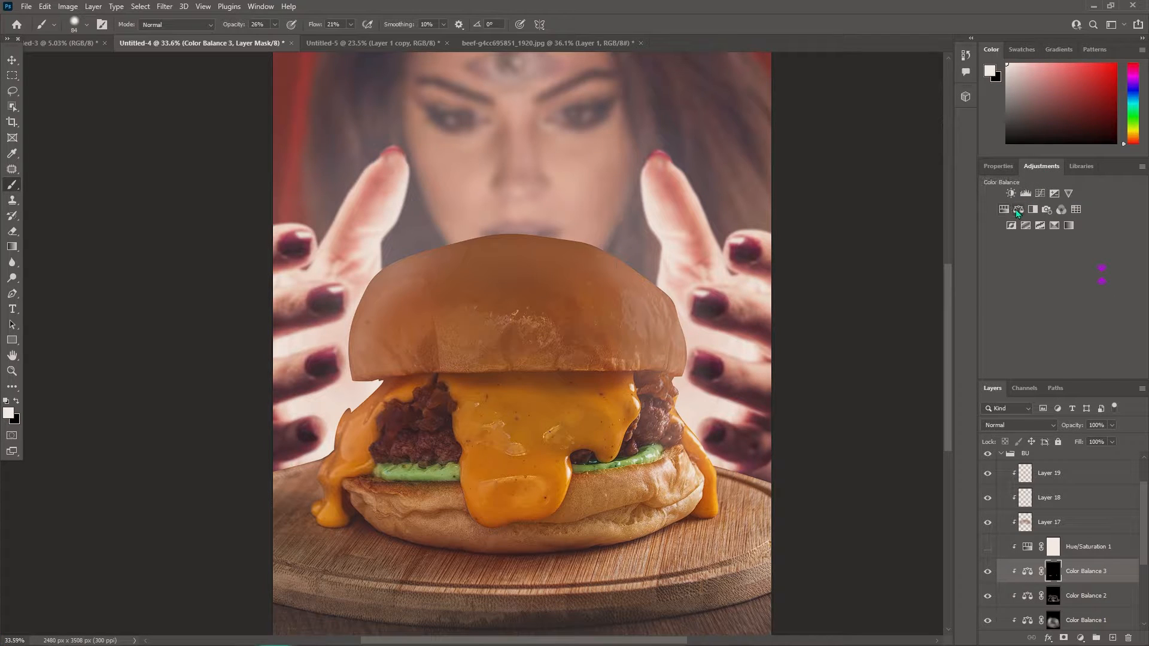
left_click(1012, 210)
left_click_drag(1031, 269, 1057, 232)
key("ctrl+i")
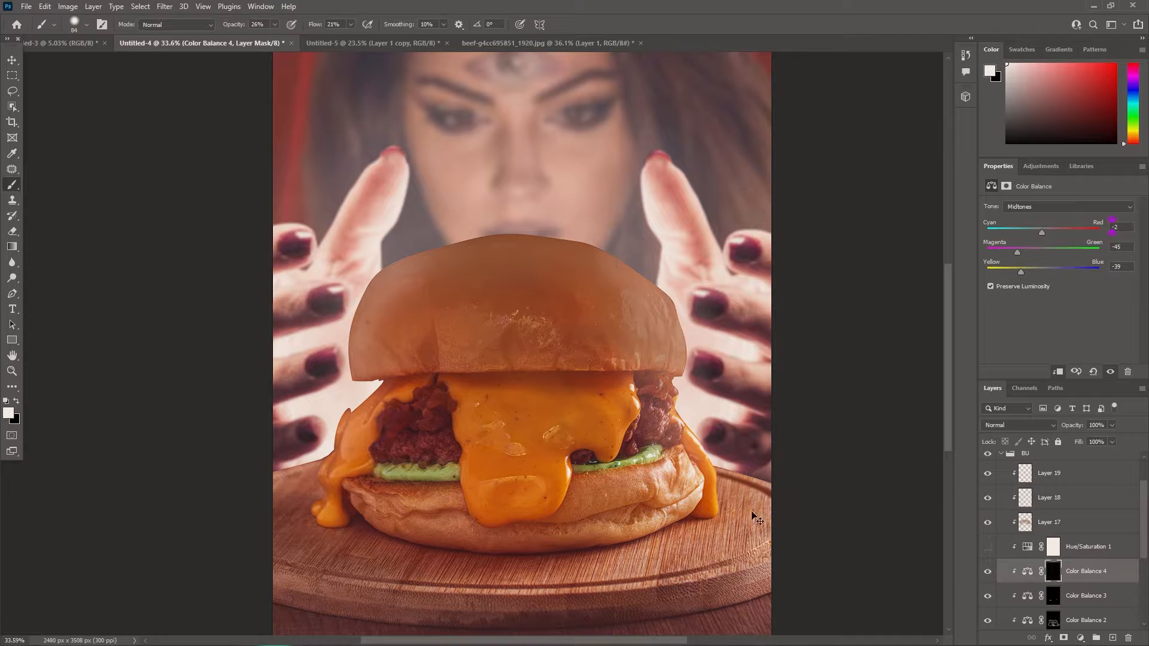
Step: Enlarge the brush and paint Color Balance 4 into the meat and the toasted edge of the bottom bun
scroll(406, 452, "up", 3)
key("bracketright")
key("bracketright")
key("bracketright")
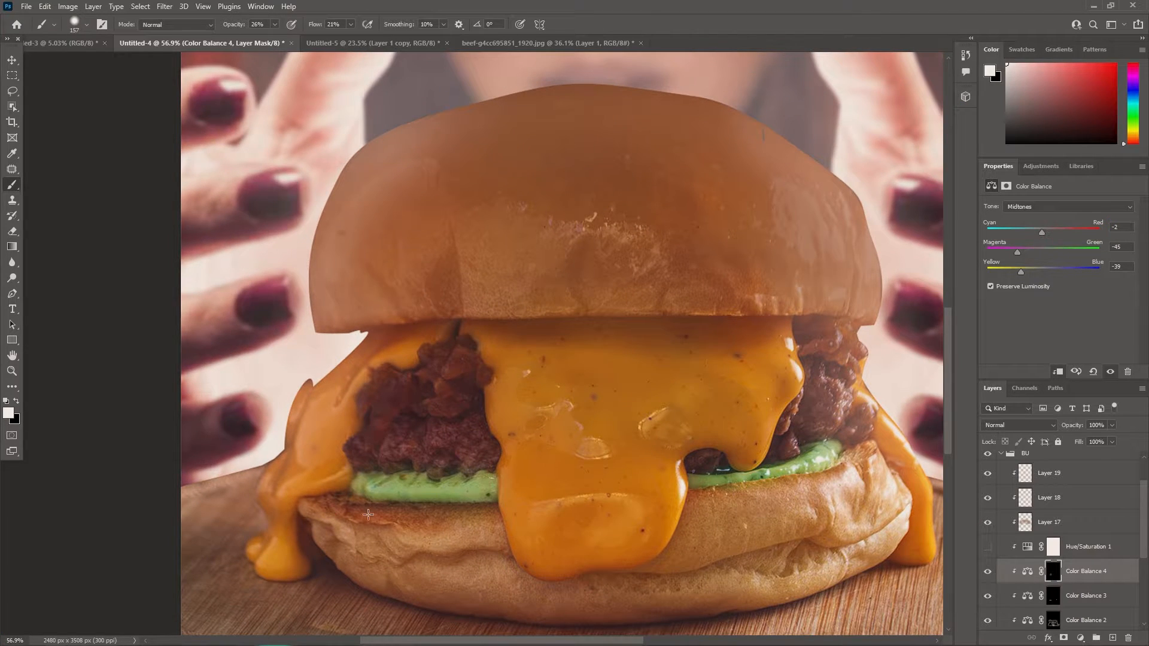
key("bracketright")
key("bracketright")
key("bracketright")
scroll(856, 337, "down", 5)
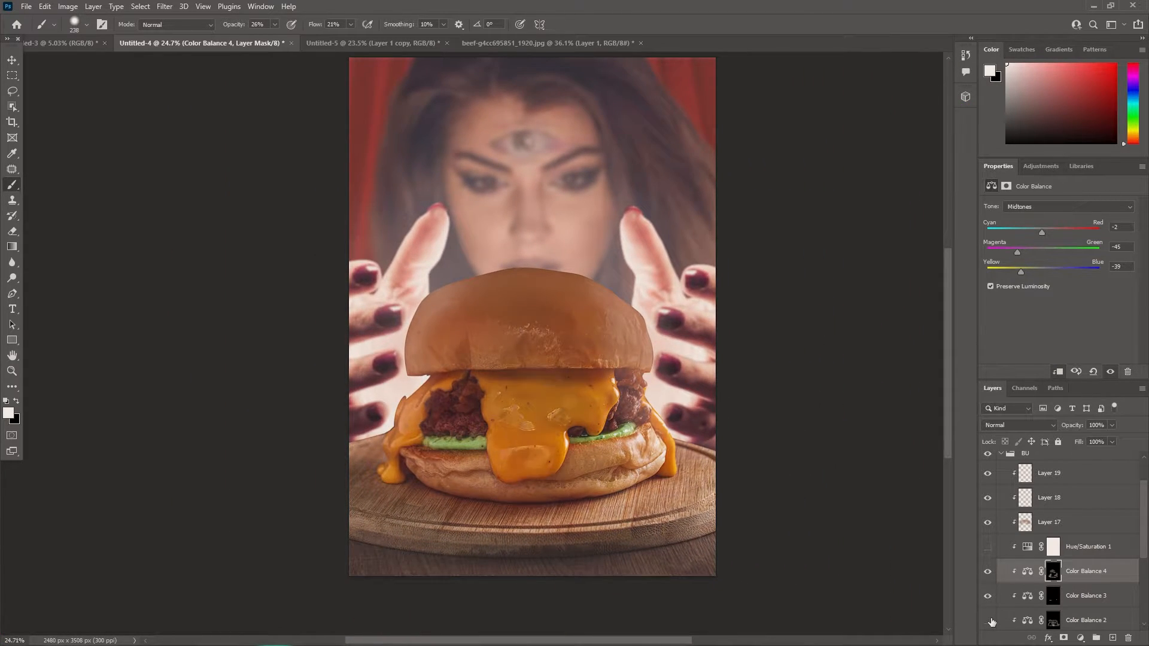
Step: Check the burger's Layers 18 and 19 with their visibility off and on, and set Layer 19 to 77% opacity
scroll(1059, 569, "down", 3)
scroll(697, 483, "down", 1)
scroll(697, 482, "up", 2)
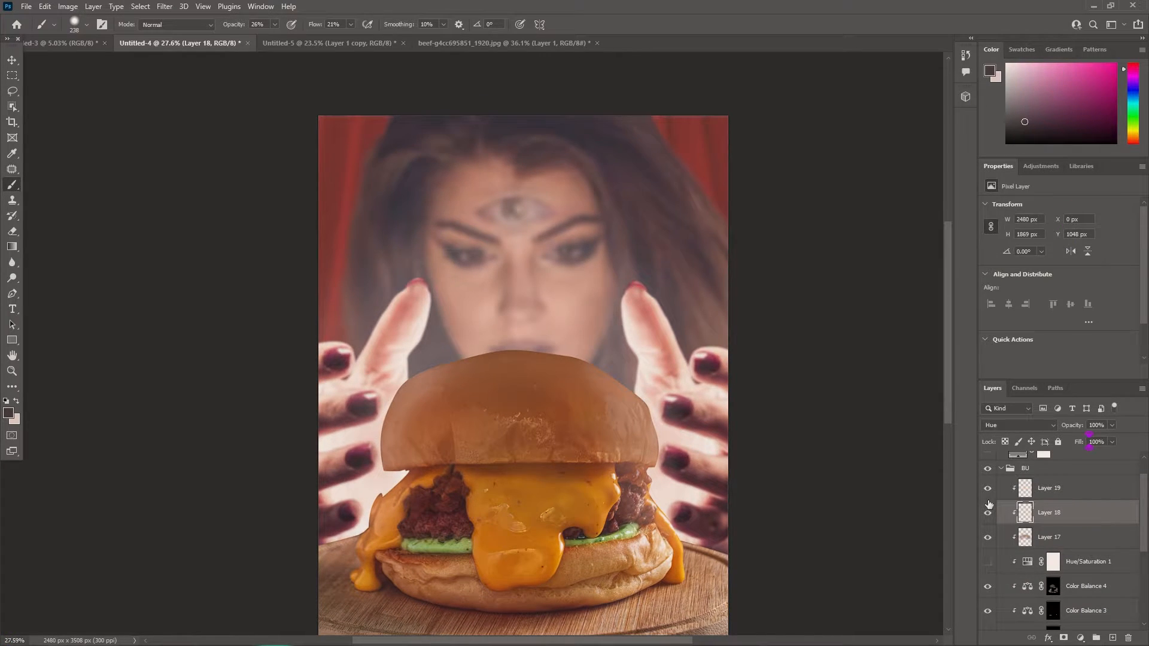
left_click(988, 513)
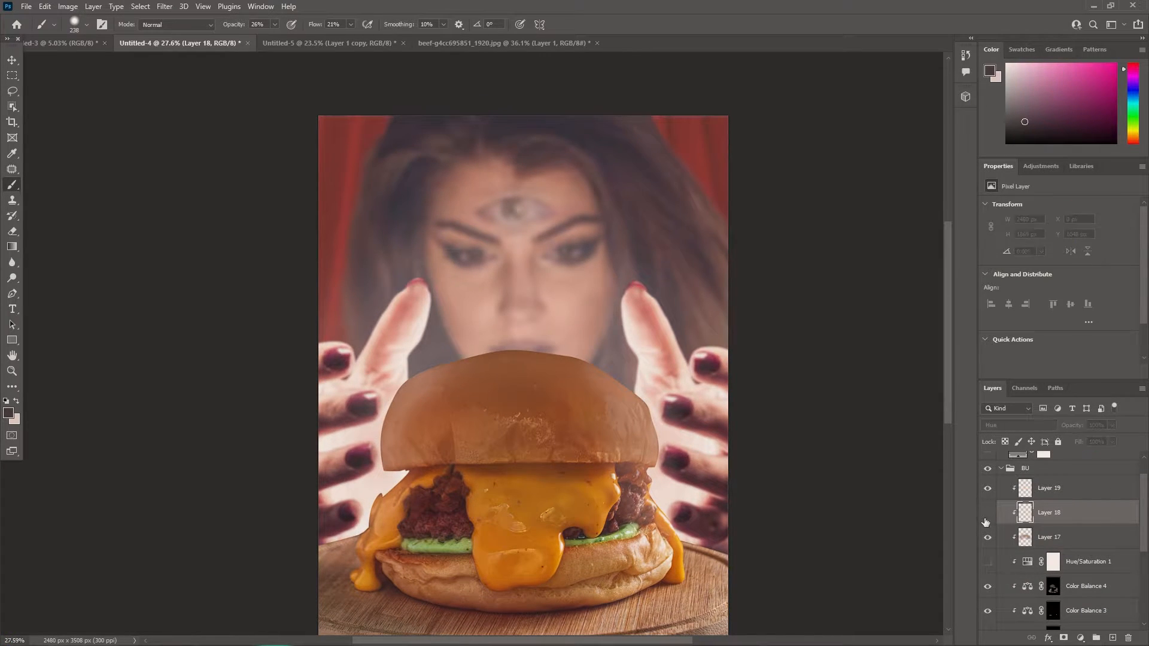
left_click(988, 513)
left_click(988, 489)
left_click(988, 489)
left_click(1058, 493)
left_click_drag(1112, 425, 1103, 441)
scroll(629, 508, "down", 1)
scroll(629, 508, "down", 2)
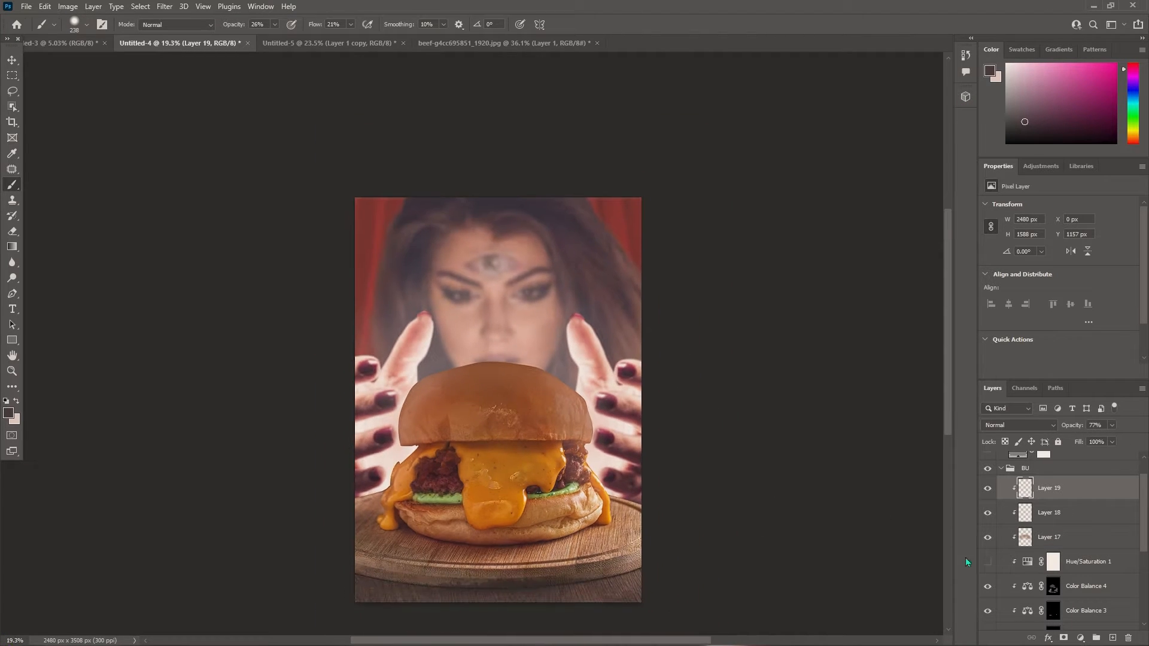
Step: Clip a Color Balance to the hands layer with Cyan–Red +51, Magenta–Green +21 and Yellow–Blue -27, checking it against the grey fill
left_click(1001, 469)
left_click(1000, 515)
left_click(1053, 539)
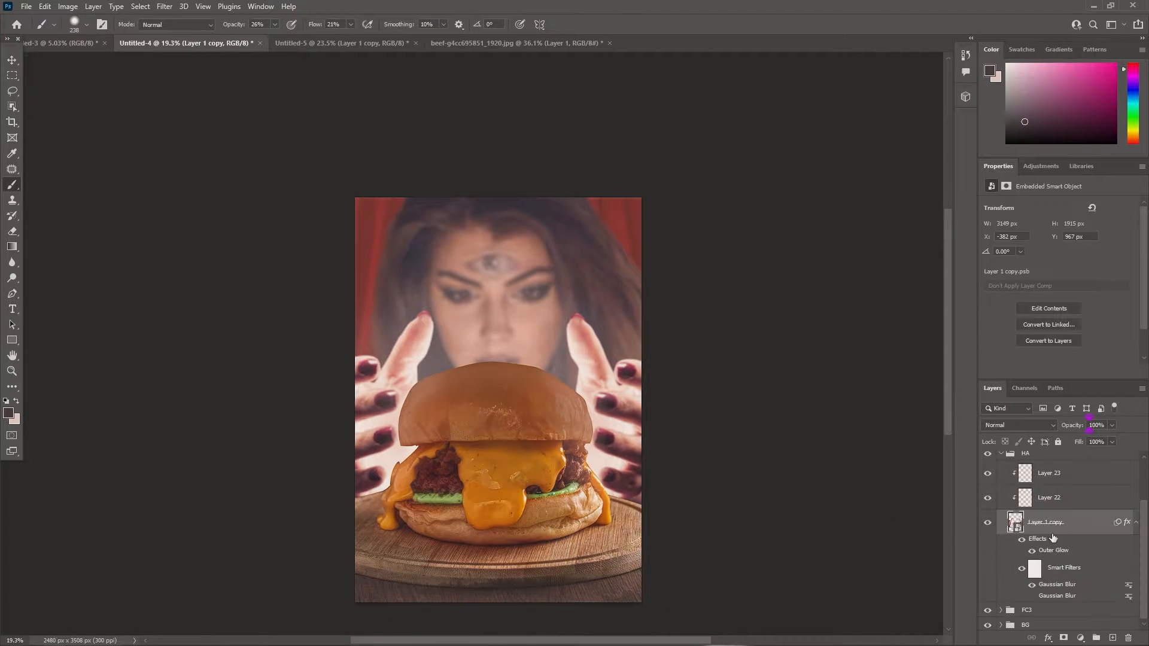
left_click(1041, 166)
left_click(1021, 208)
left_click_drag(1044, 232, 1032, 274)
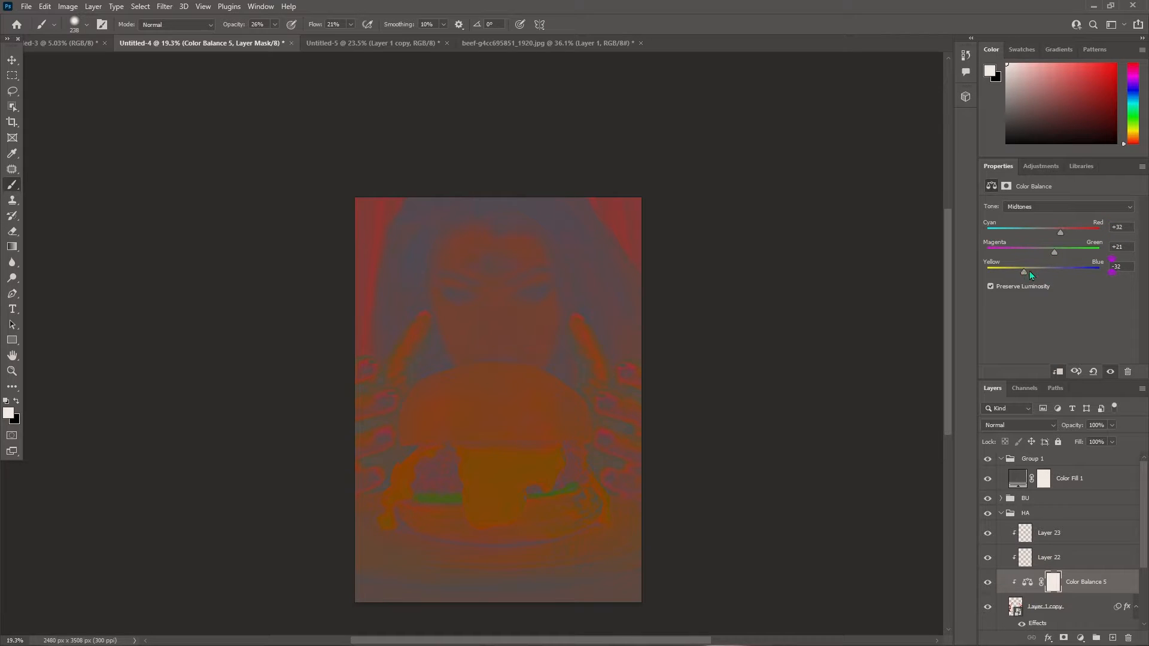
left_click(990, 480)
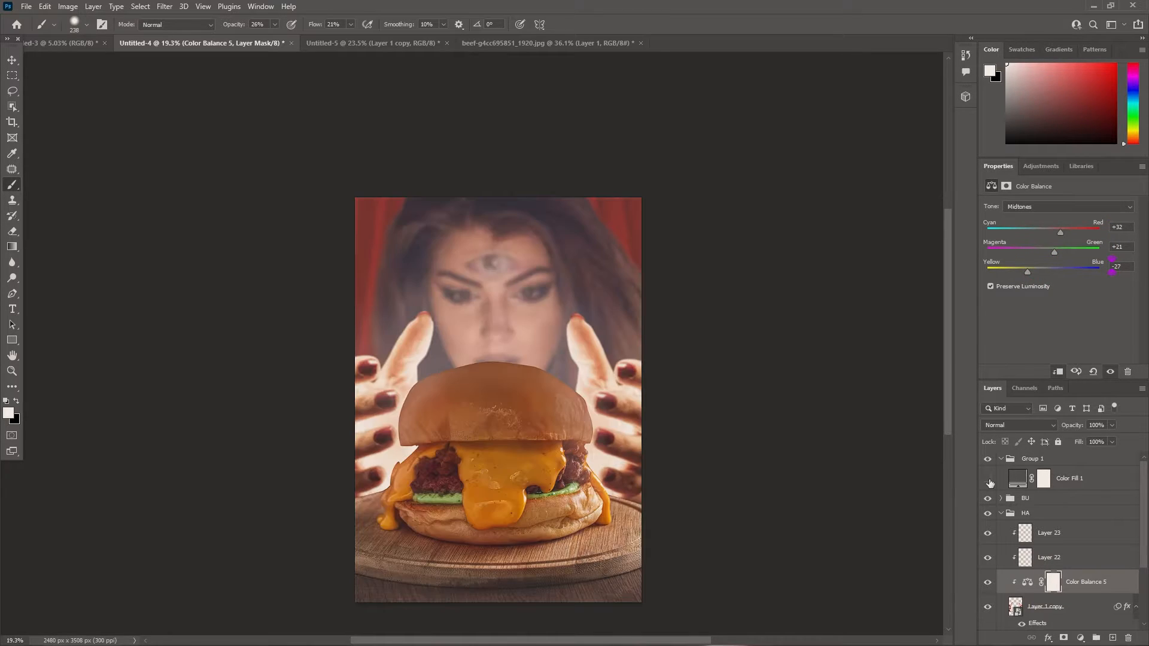
left_click(990, 480)
left_click(989, 480)
scroll(1054, 568, "down", 3)
scroll(1021, 527, "up", 3)
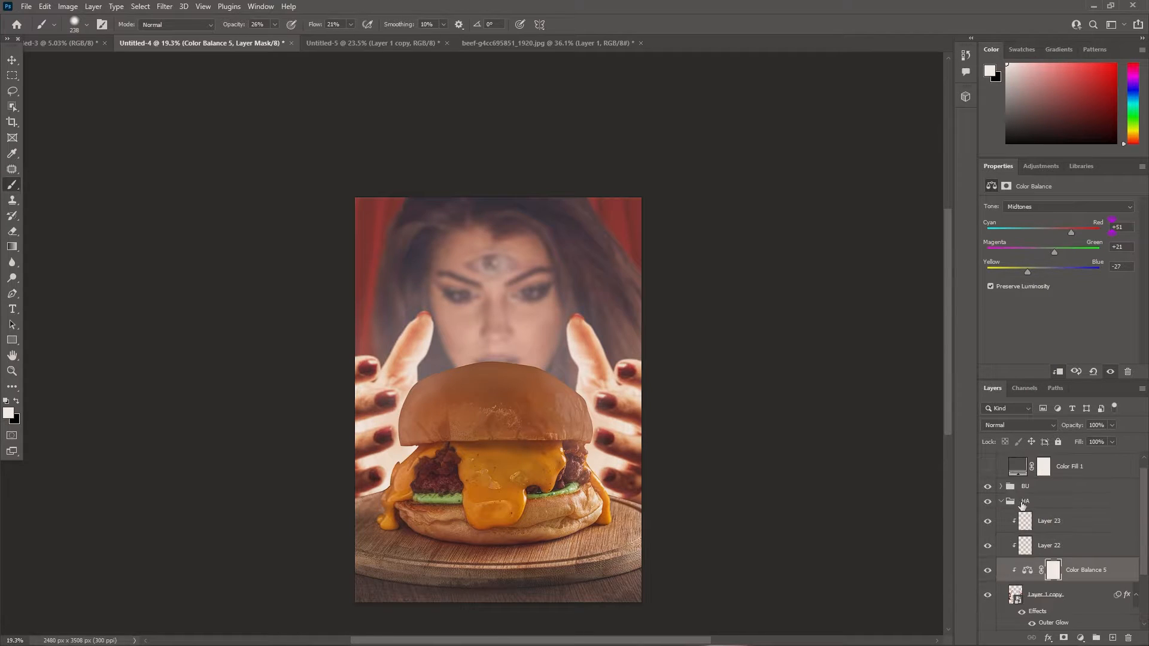
Step: Clip a Color Balance adjustment to the woman layer in FC3 with Cyan–Red +41 and Magenta–Green +7
left_click(1001, 502)
left_click(1011, 529)
left_click(1001, 529)
scroll(1030, 545, "down", 1)
left_click(1045, 567)
left_click(1041, 167)
left_click(1021, 214)
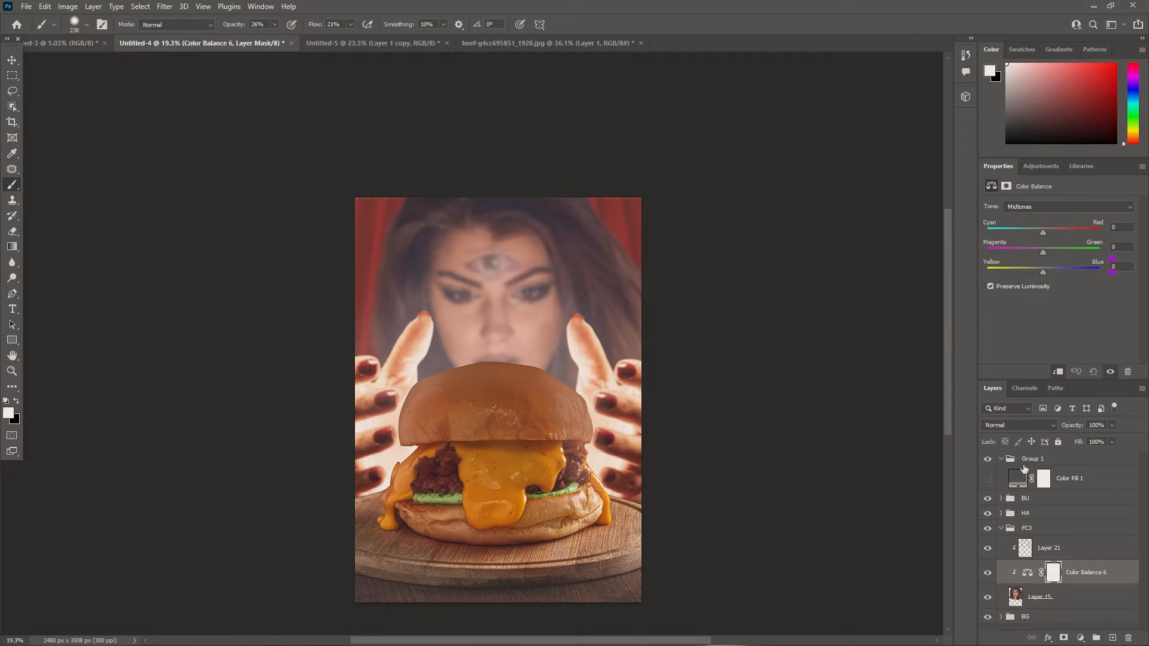
left_click_drag(1061, 230, 1036, 252)
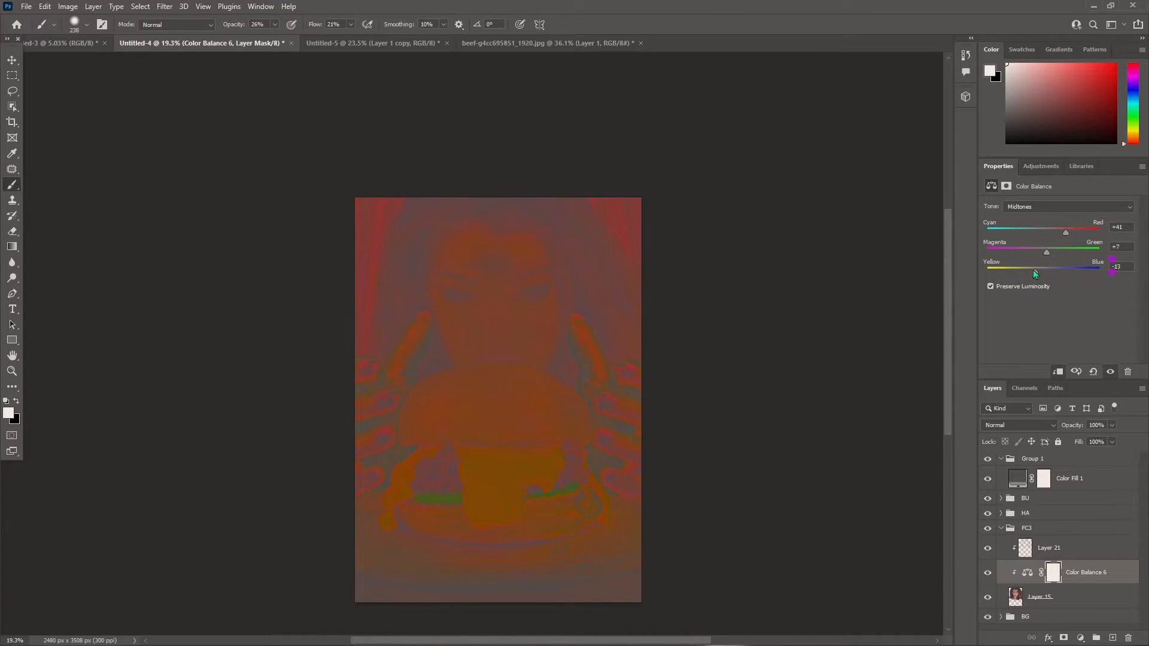
Step: Set the woman's Color Balance to Yellow–Blue -35, comparing colours with the grey fill on and off, and leave the fill hidden
left_click(988, 481)
left_click(989, 482)
left_click(990, 480)
left_click(990, 480)
left_click(991, 481)
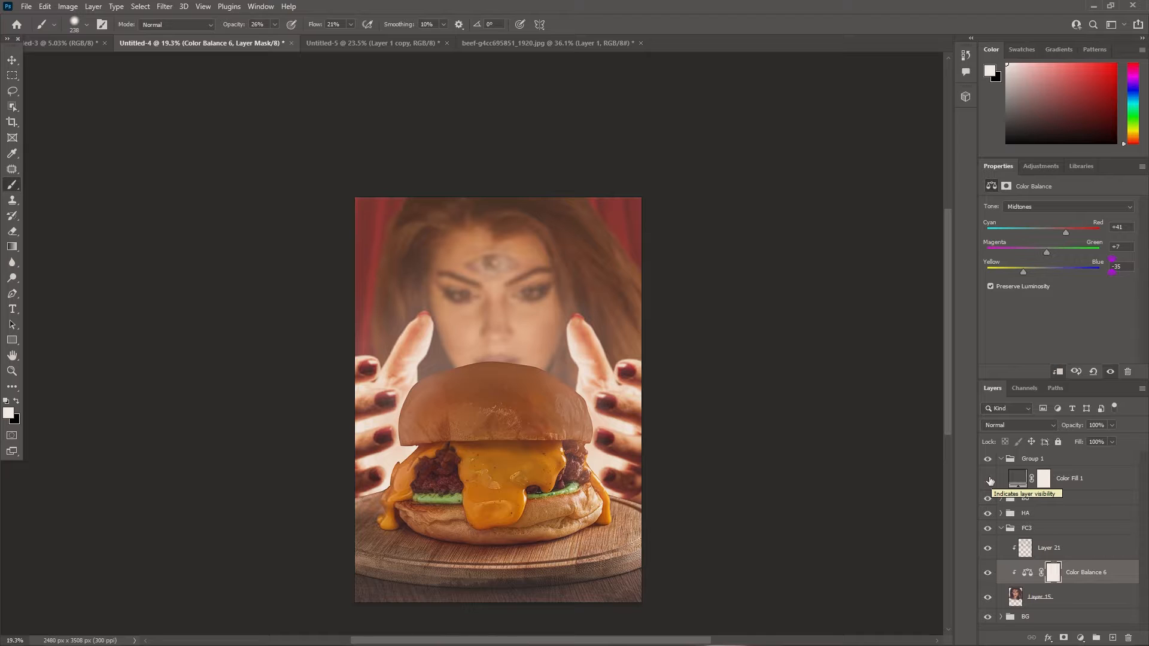
scroll(724, 492, "down", 3)
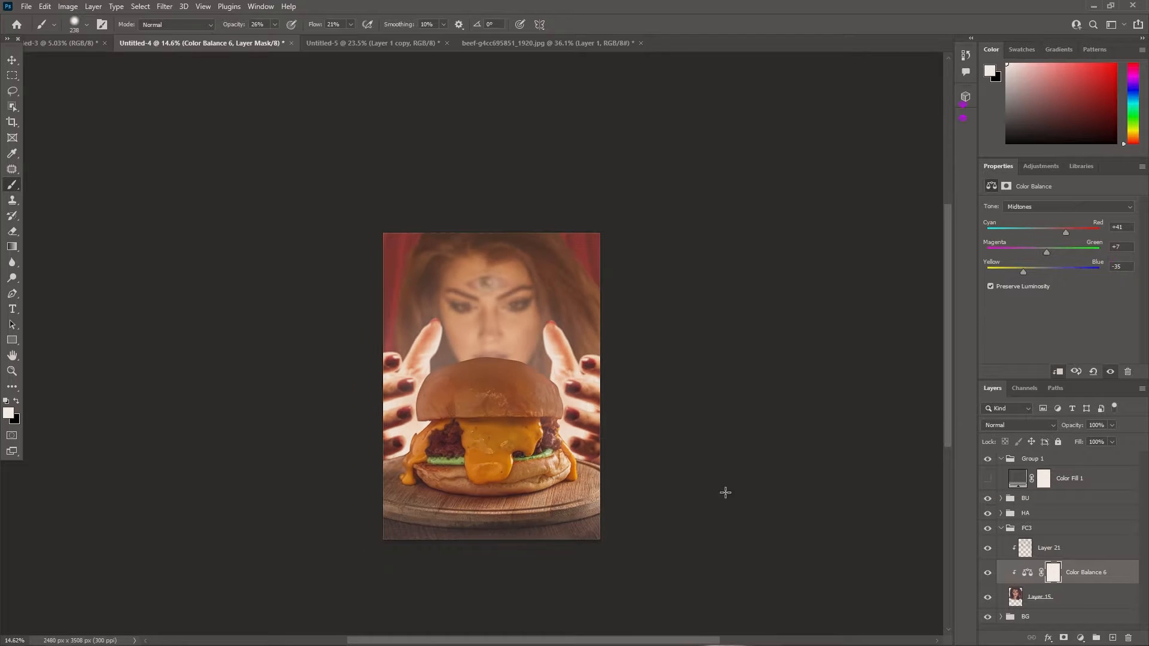
left_click_drag(724, 491, 736, 454)
scroll(735, 453, "up", 5)
left_click_drag(708, 405, 736, 408)
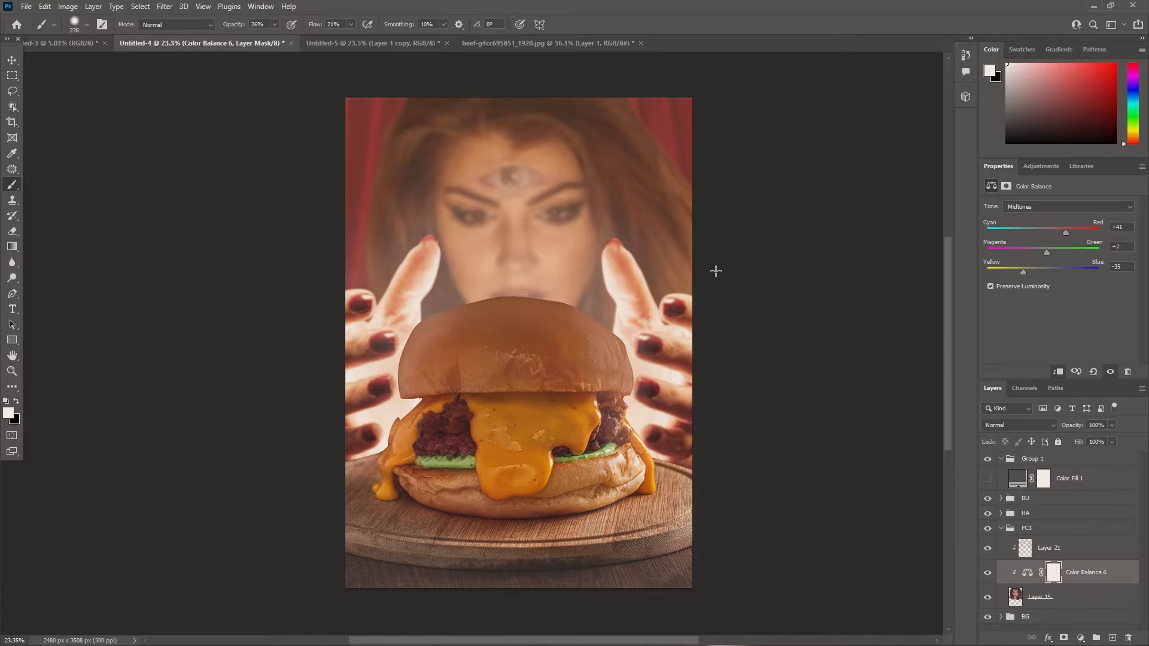
scroll(716, 272, "down", 1)
scroll(715, 271, "up", 1)
Step: Clip a Brightness/Contrast adjustment to the woman layer with brightness 1 and contrast 13, checking it against the grey fill
left_click(1059, 598)
left_click(1041, 166)
left_click(990, 200)
left_click(988, 479)
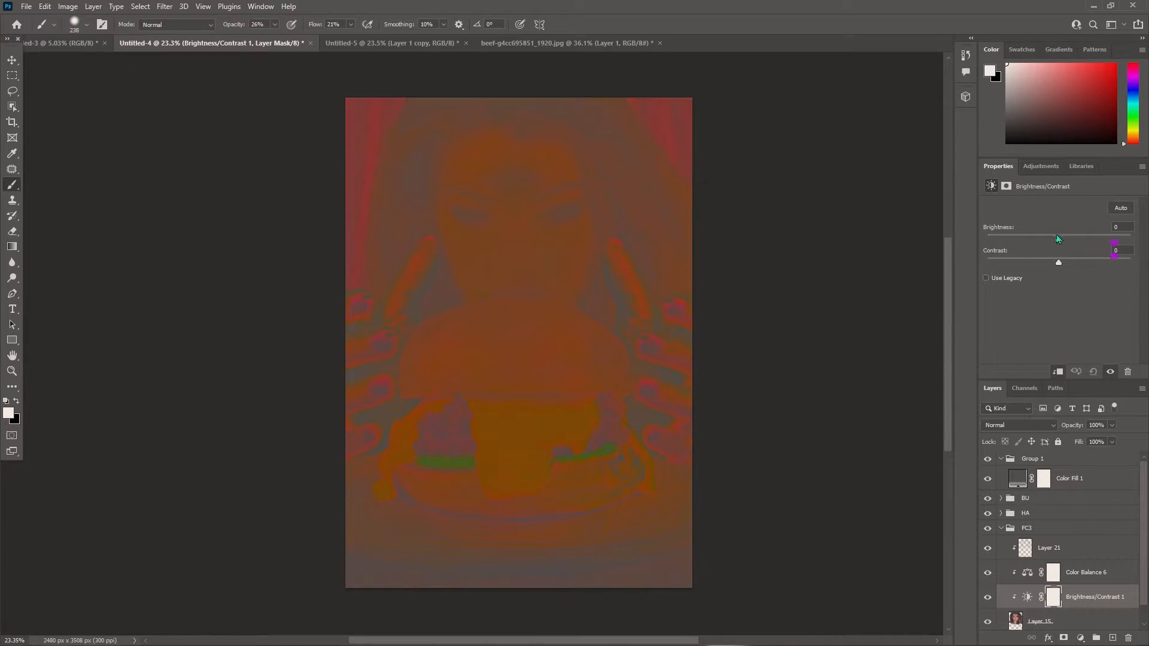
left_click_drag(1058, 238, 1069, 264)
left_click(990, 479)
left_click(991, 480)
left_click(991, 480)
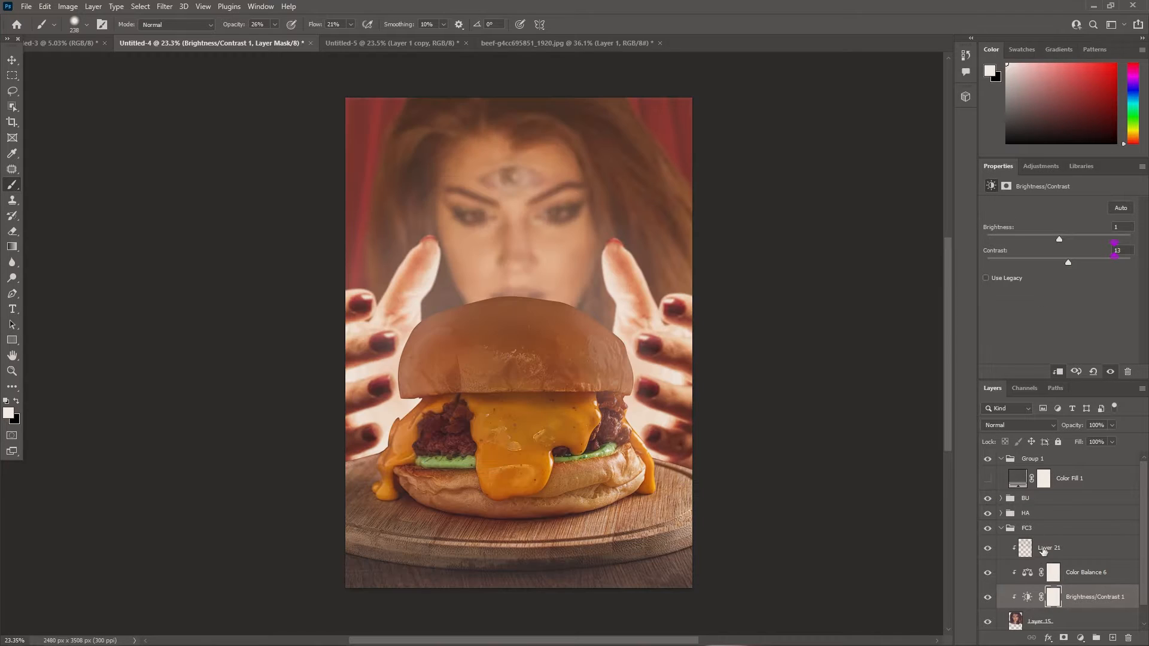
Step: Clip a Brightness/Contrast adjustment to the hands layer in HA with brightness -34 and contrast 3, checking it against the grey fill
left_click(1014, 533)
left_click(1002, 529)
double_click(1017, 515)
left_click(1025, 610)
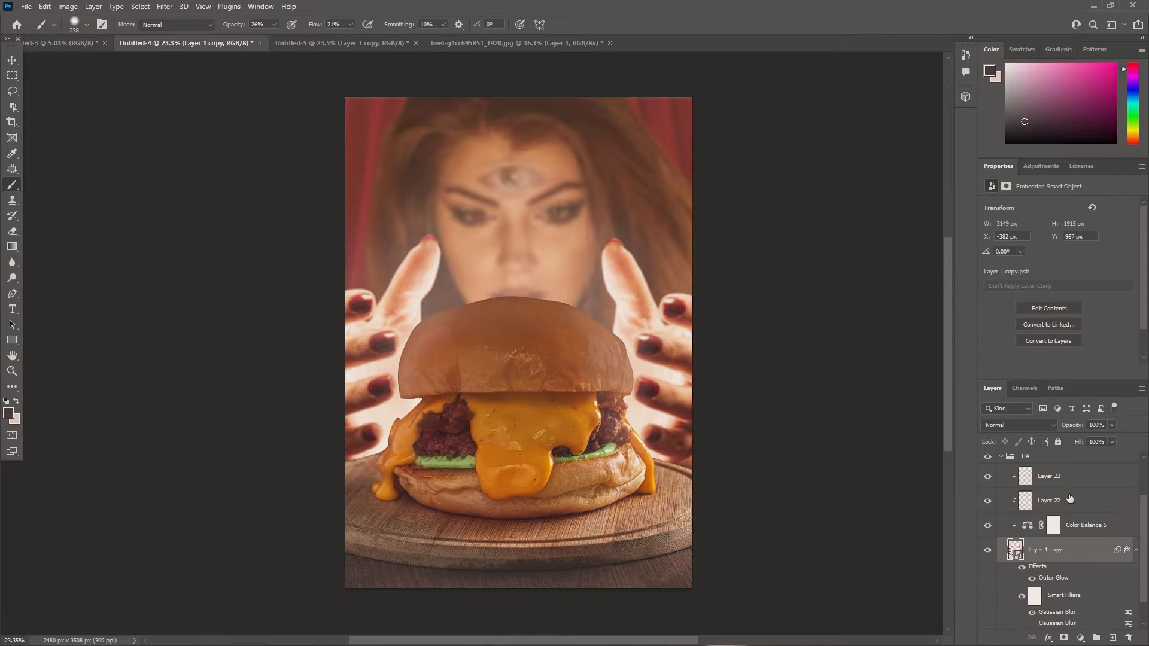
left_click(1032, 167)
left_click(1011, 193)
left_click_drag(1059, 235, 1078, 263)
left_click(987, 467)
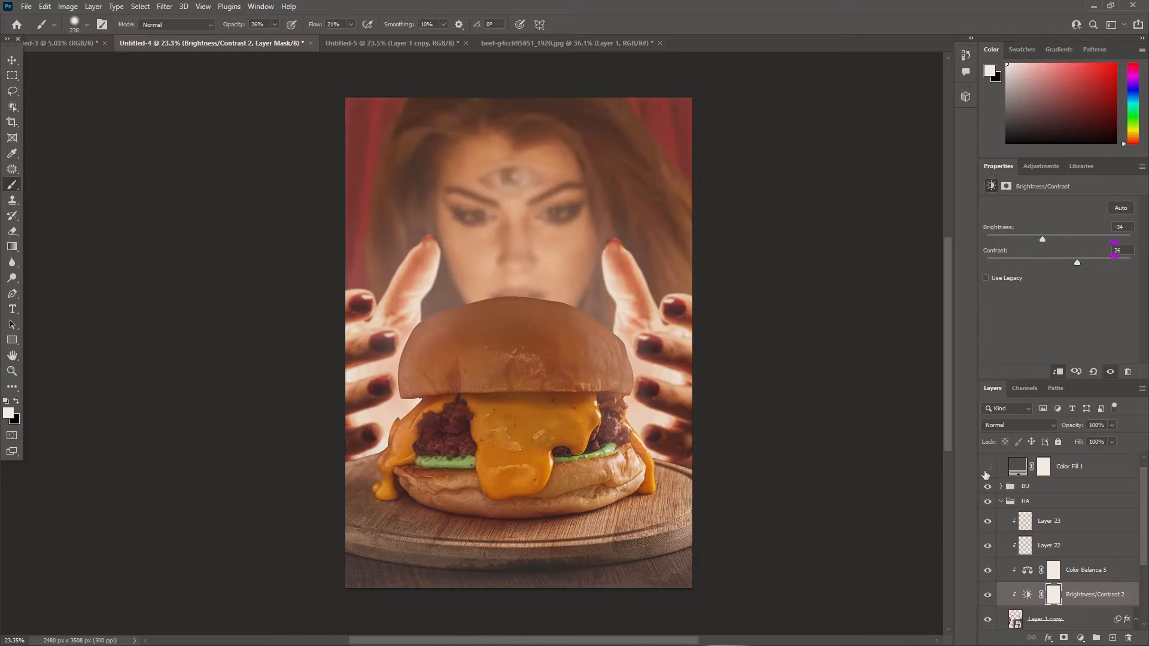
left_click(988, 467)
left_click_drag(1061, 265, 1062, 264)
left_click(988, 467)
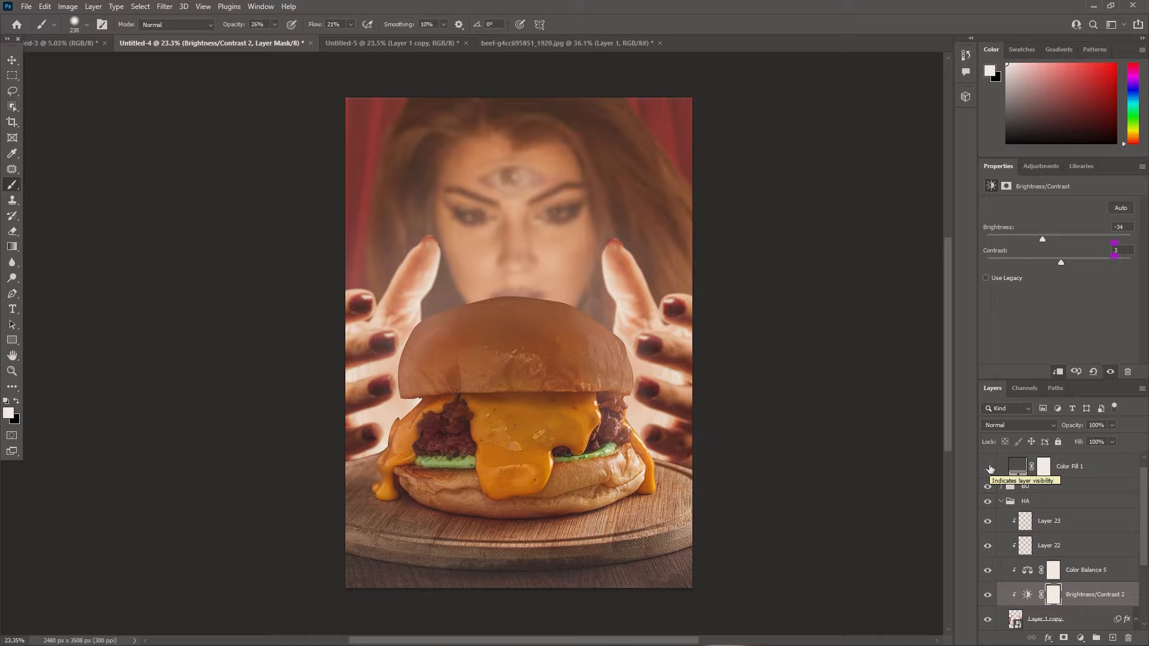
Step: Clip a second Color Balance directly above the hands layer, beneath Brightness/Contrast 2, and adjust its midtones
scroll(1051, 605, "down", 1)
left_click(1052, 605)
left_click(1041, 167)
left_click(1020, 207)
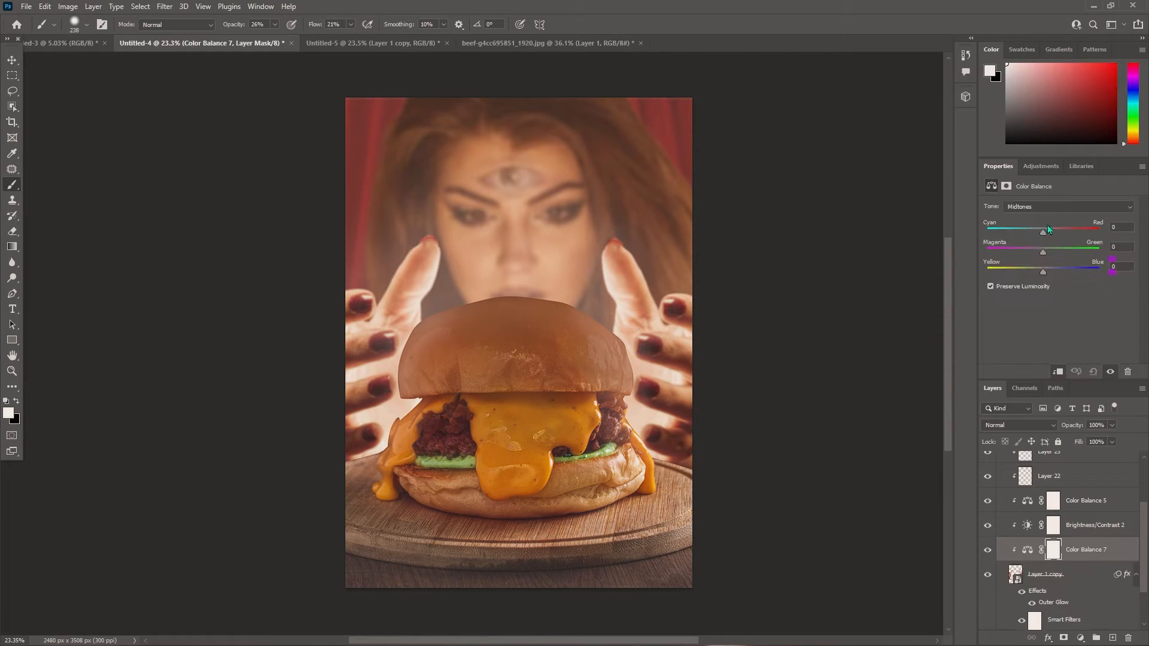
left_click_drag(1029, 232, 1033, 272)
Step: Clip a Brightness/Contrast adjustment to the burger layer in BU with the grey fill shown, using brightness -25 and contrast 38
scroll(1053, 539, "up", 5)
left_click(1014, 565)
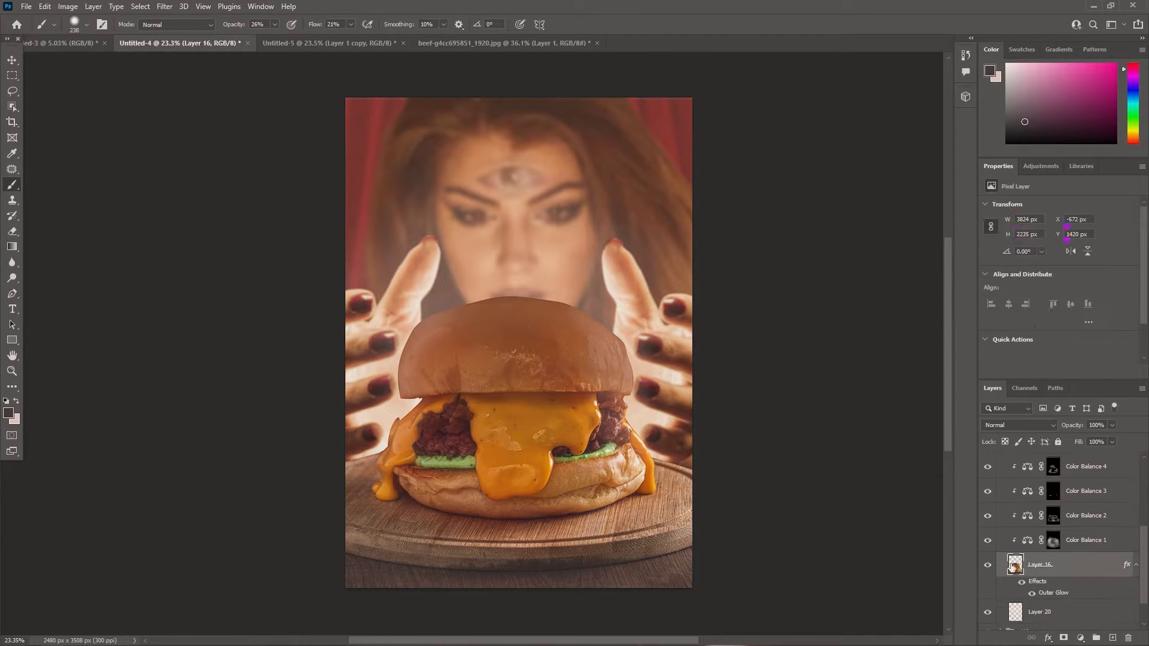
left_click(1041, 167)
left_click(1016, 193)
scroll(1031, 491, "up", 5)
left_click(988, 479)
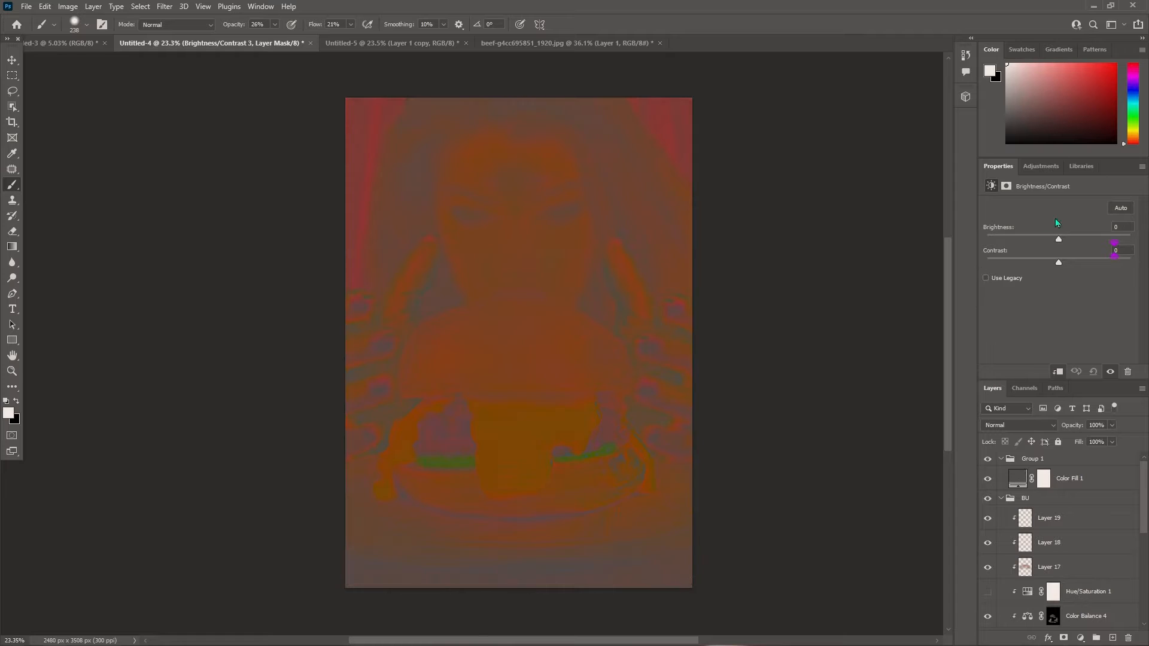
left_click_drag(1058, 238, 1087, 264)
Step: Compare the burger's tones with the hands and woman with the grey fill on and off, leaving the fill hidden
left_click(987, 480)
left_click(987, 480)
left_click(989, 480)
left_click(989, 481)
left_click(988, 483)
left_click(988, 484)
left_click(987, 478)
left_click(988, 479)
left_click(987, 478)
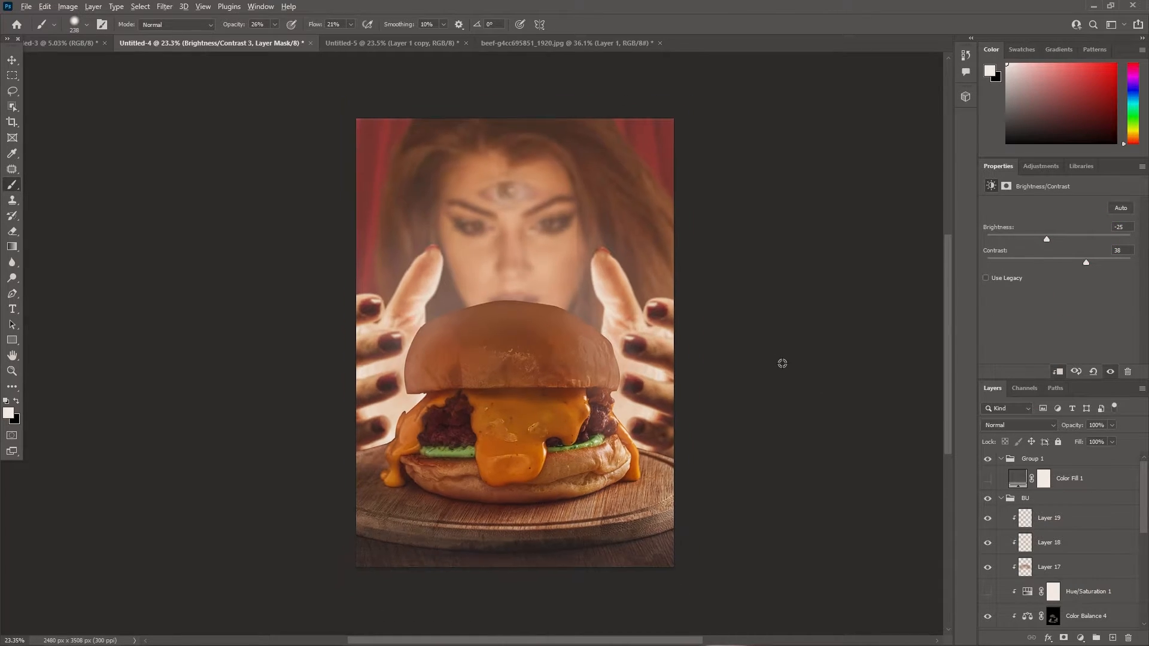
scroll(783, 363, "down", 2)
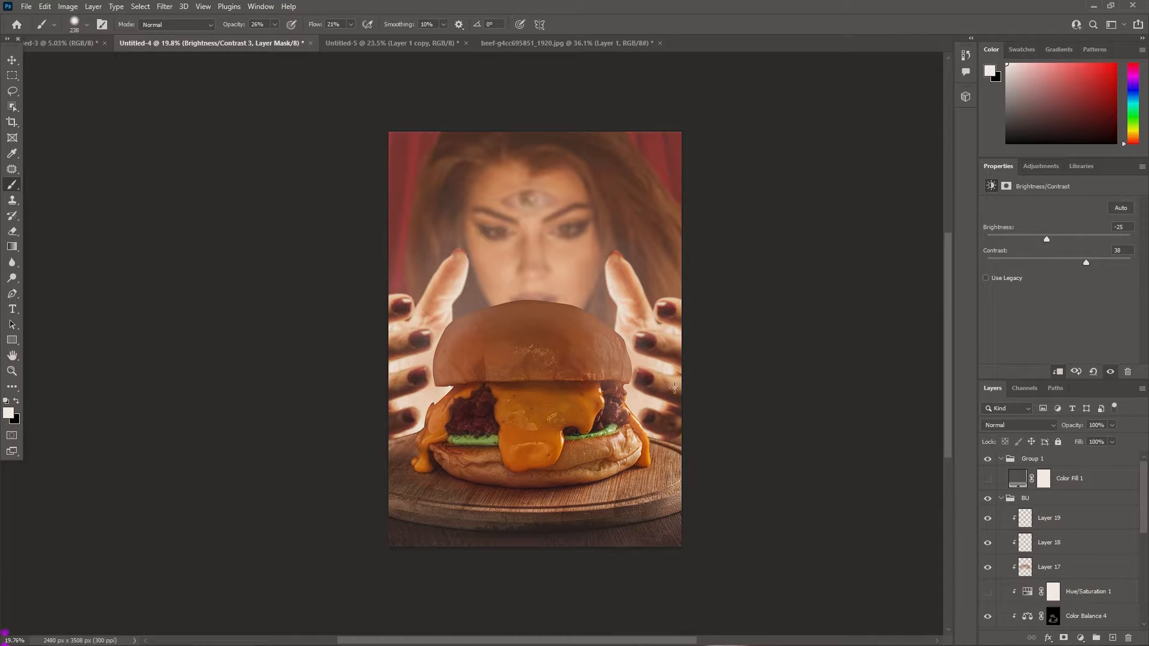
scroll(687, 419, "up", 2)
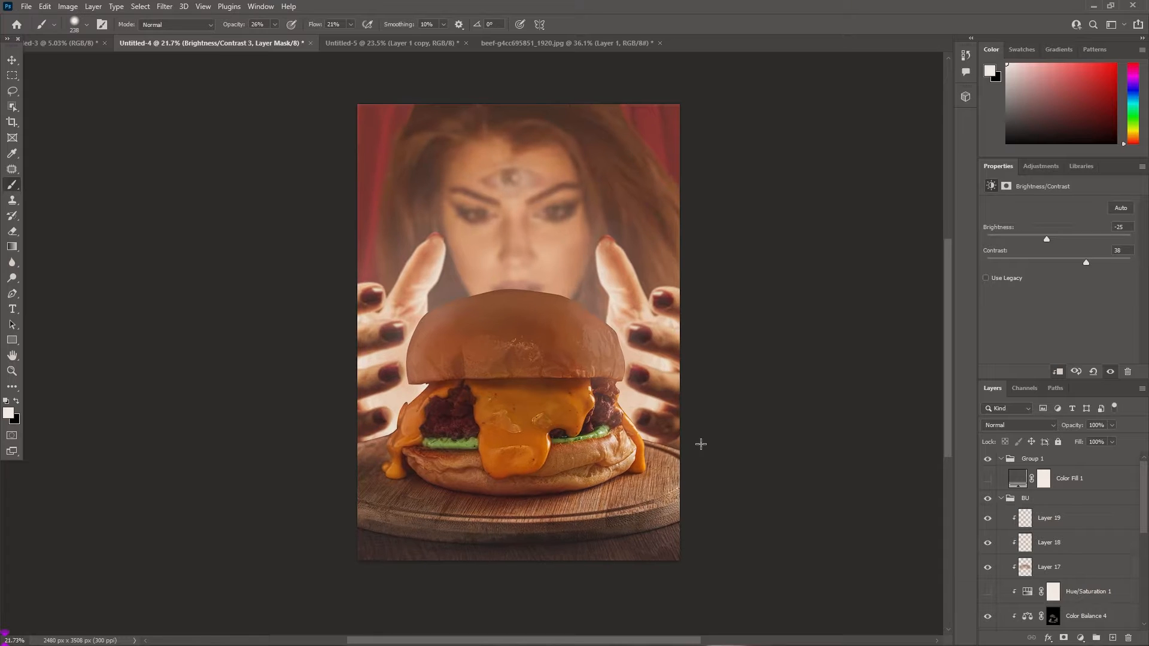
Step: Clip a Levels adjustment directly above the burger layer and adjust its shadow and midtone input levels
scroll(1065, 562, "down", 5)
left_click(1067, 561)
left_click(1040, 167)
left_click(1027, 194)
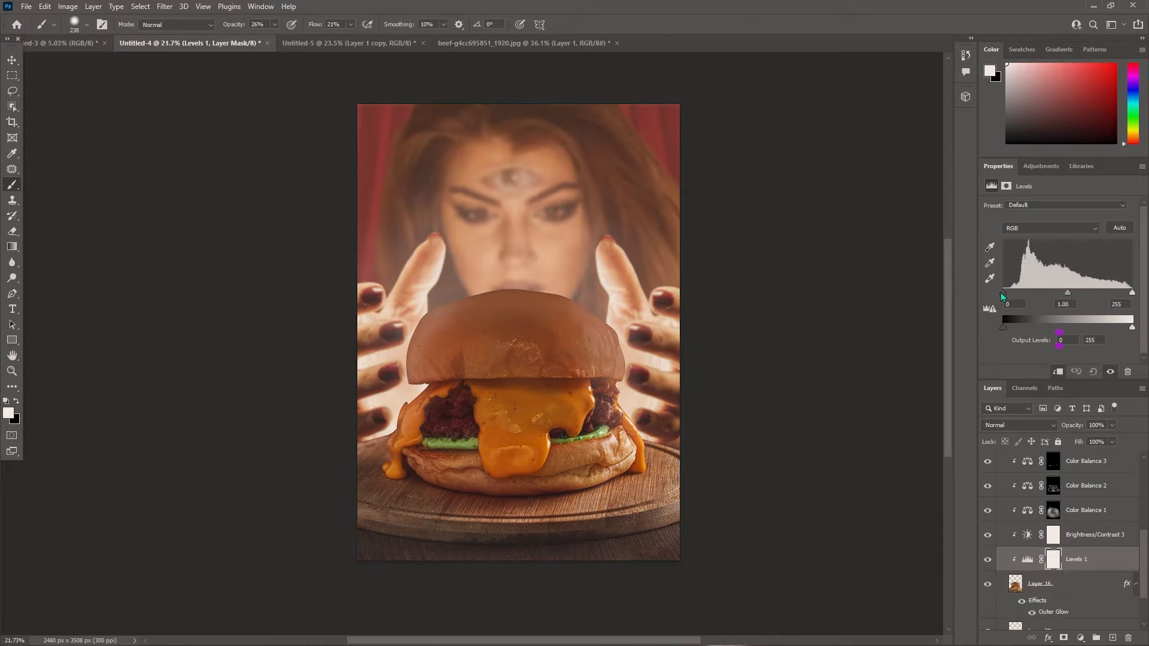
left_click_drag(1002, 293, 1072, 296)
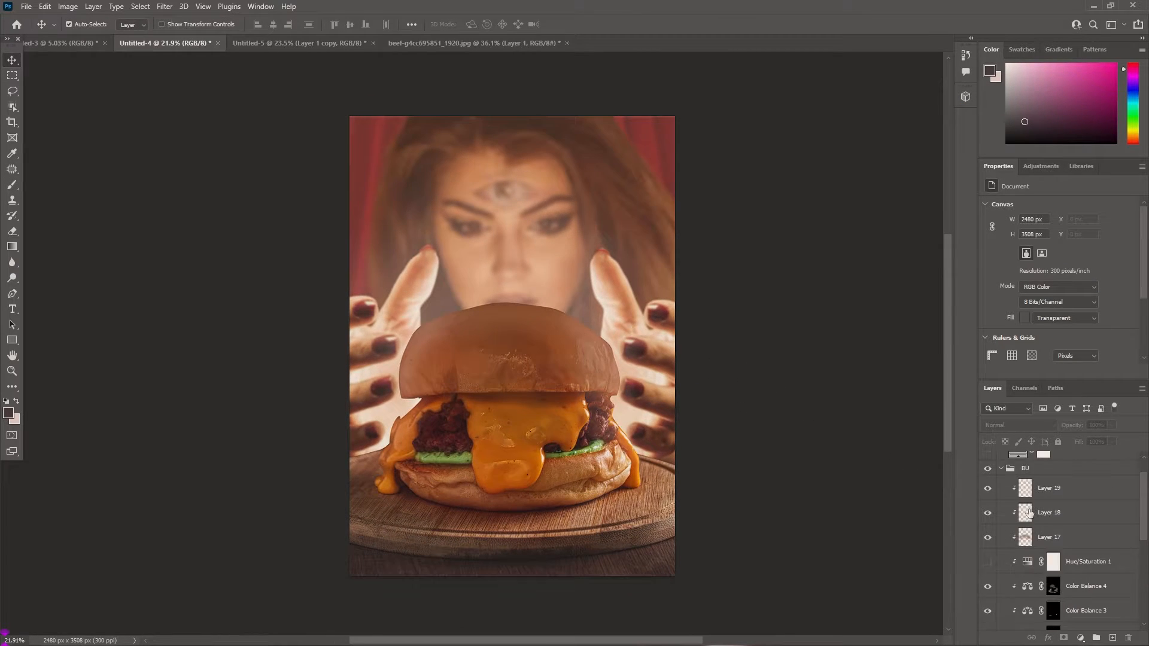
Step: Add an empty layer above the BU group and set the brush's foreground colour to white and background to black
scroll(1029, 513, "up", 2)
left_click(1001, 498)
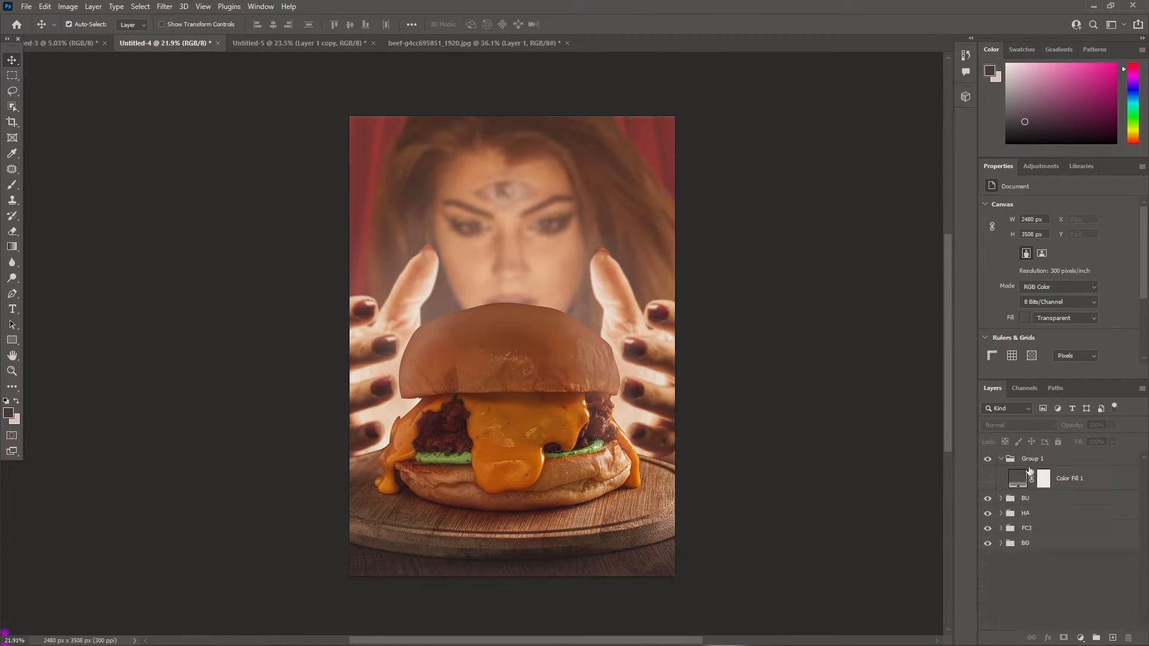
left_click(1045, 498)
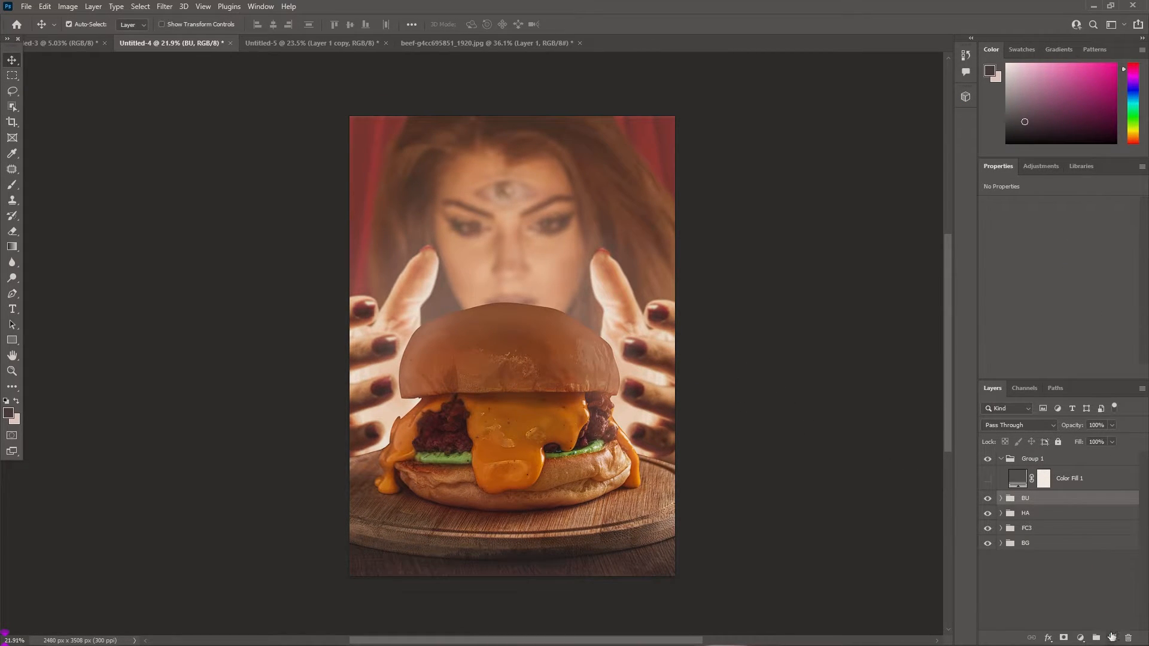
left_click(1111, 637)
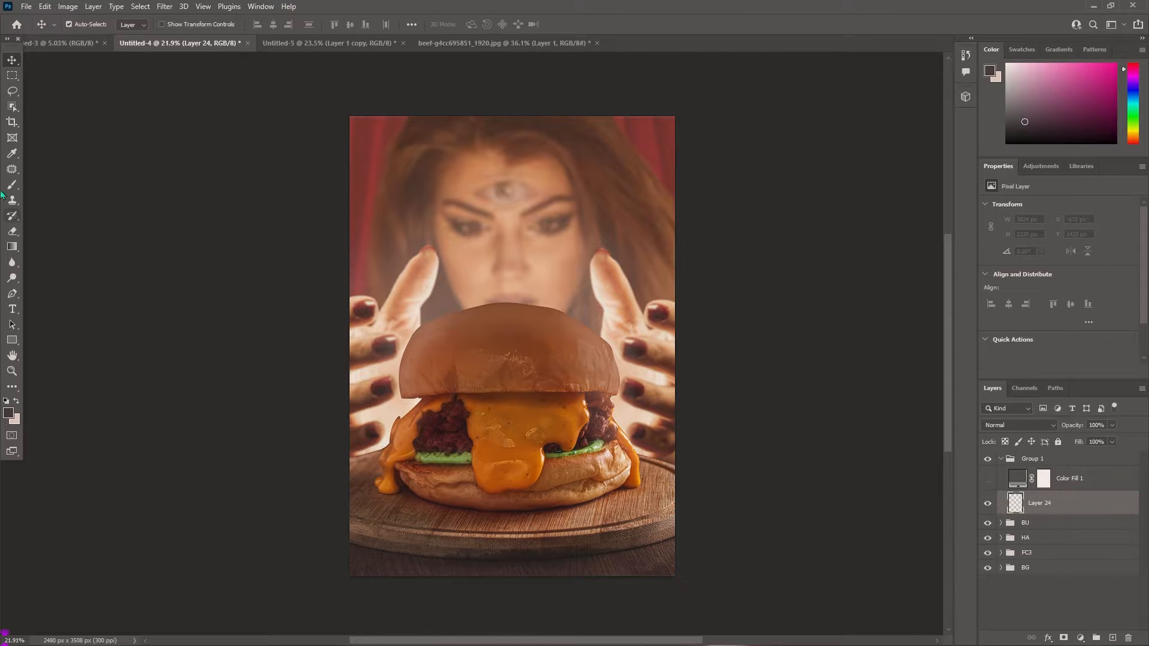
key("b")
left_click(10, 413)
left_click(711, 291)
left_click(974, 282)
left_click(16, 421)
left_click(750, 437)
left_click(975, 284)
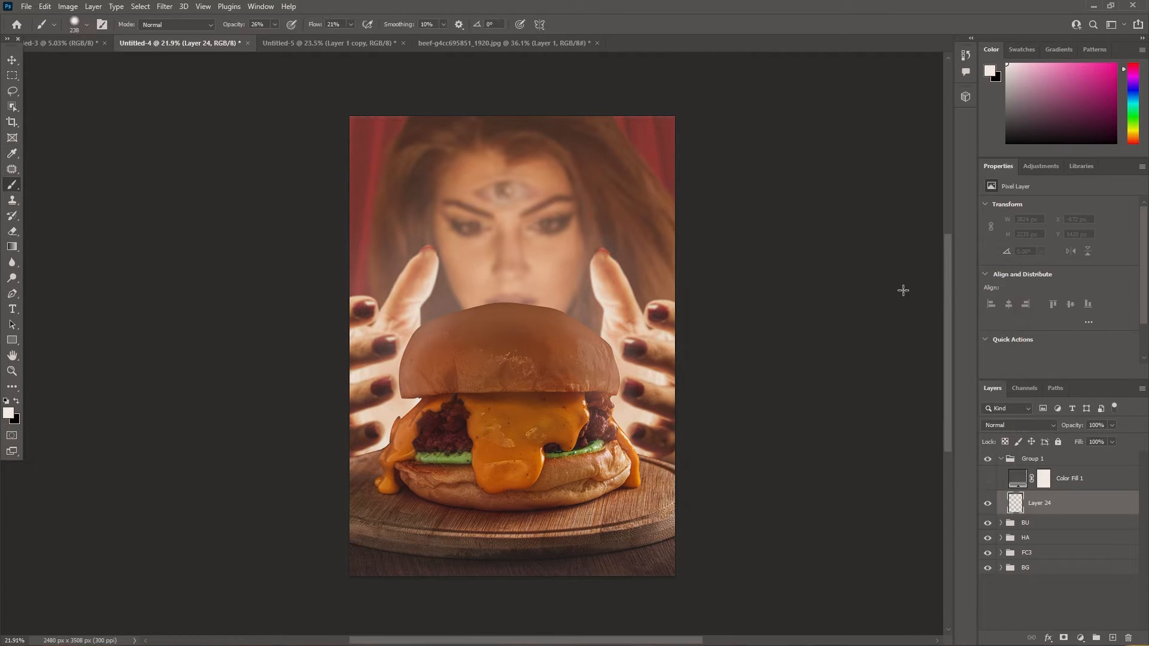
Step: Paint a vignette around the poster's edges on the new layer with a very large soft black brush
key("x")
left_click_drag(647, 220, 770, 227)
mouse_move(741, 170)
left_mouse_down()
mouse_move(756, 285)
mouse_move(748, 639)
left_mouse_up()
left_click_drag(336, 120, 329, 562)
left_click_drag(462, 100, 800, 103)
left_click_drag(832, 468, 728, 643)
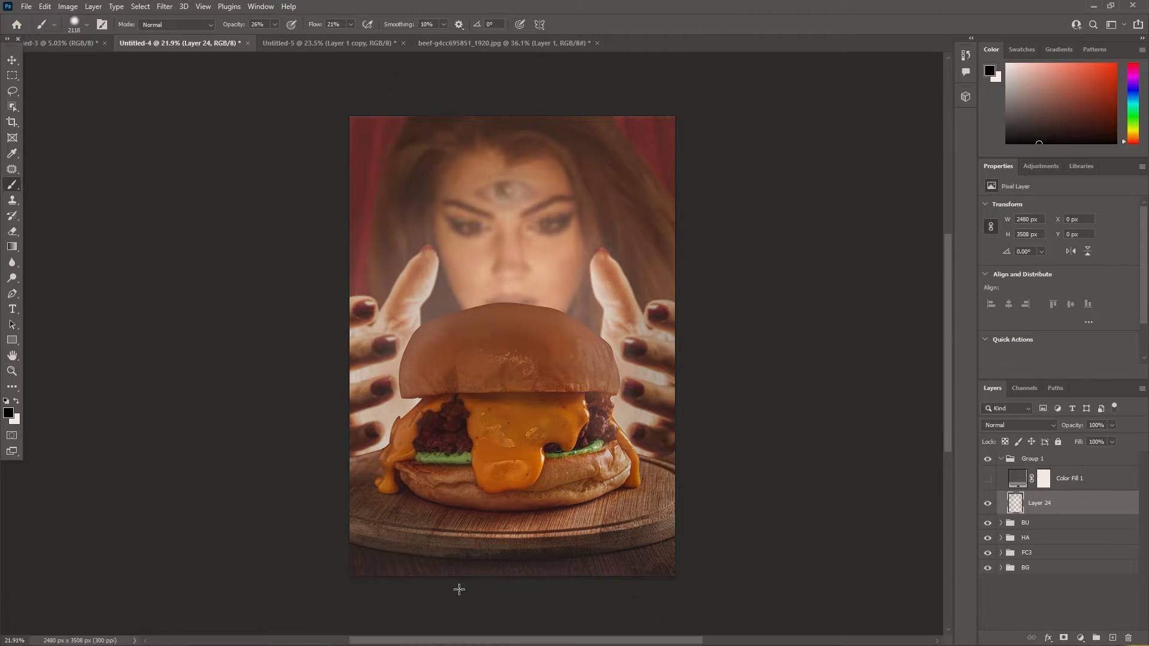
left_click_drag(459, 591, 547, 617)
Step: Set the vignette layer to Overlay blending at 75% opacity and compare the poster with and without it
left_click(1018, 425)
left_click(1012, 502)
left_click(1111, 425)
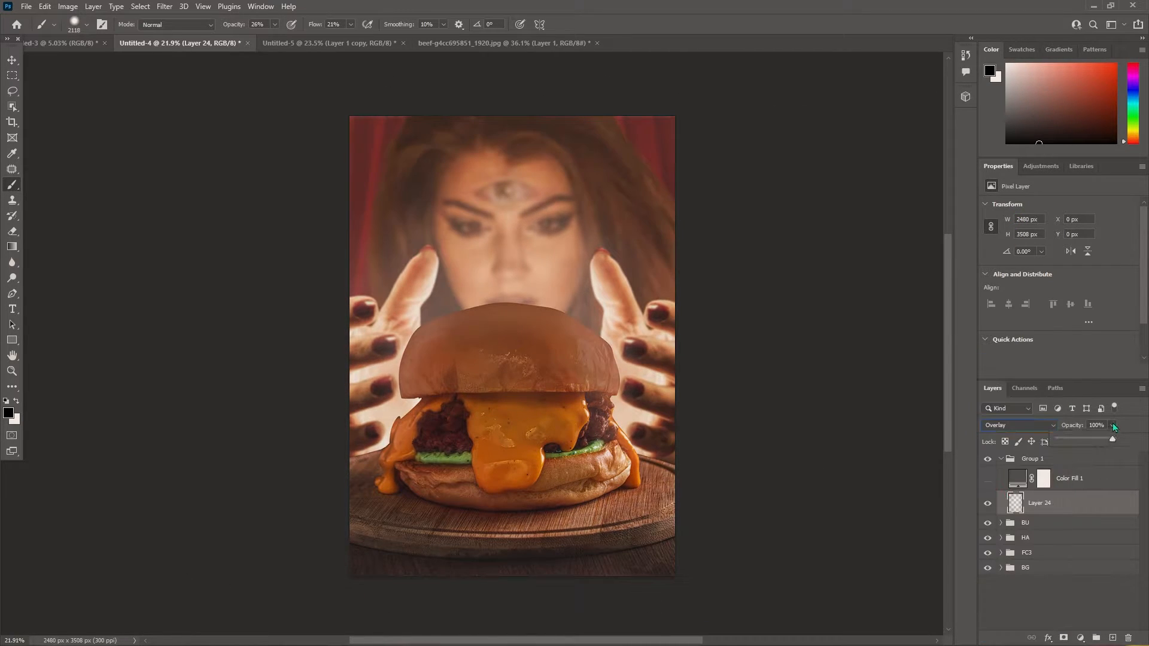
left_click_drag(1114, 440, 1099, 442)
left_click(988, 503)
left_click(987, 502)
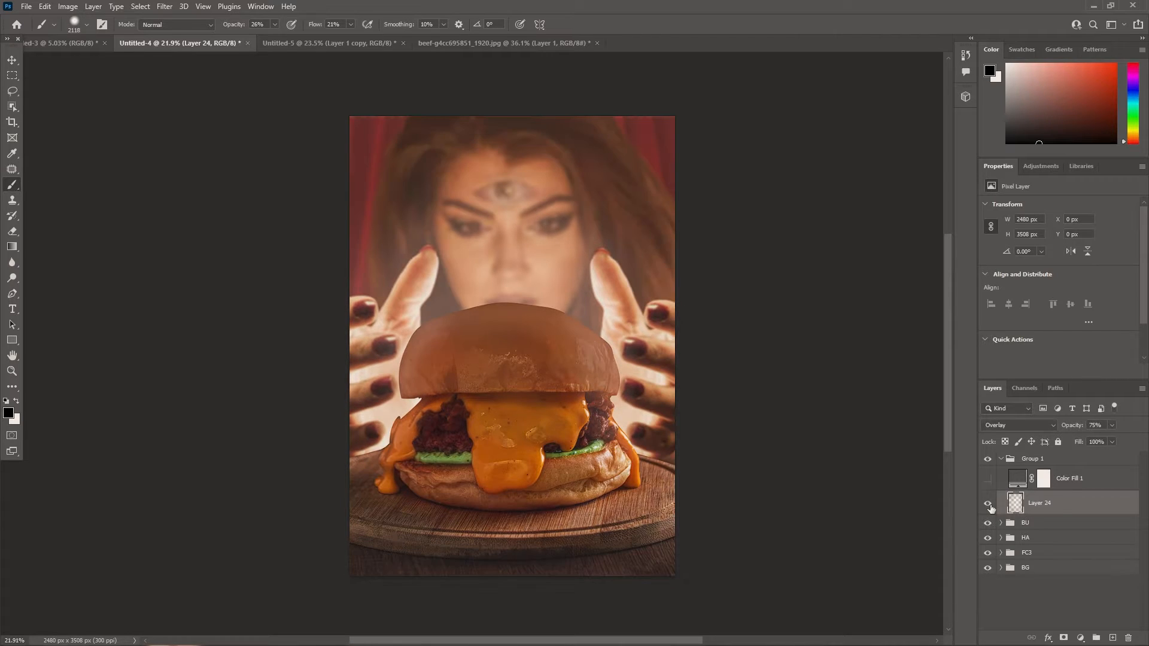
Step: Duplicate Layer 20 beneath the burger and move the copy down and right to X 369, Y 746 px
key("v")
left_click(513, 406)
scroll(1054, 579, "down", 5)
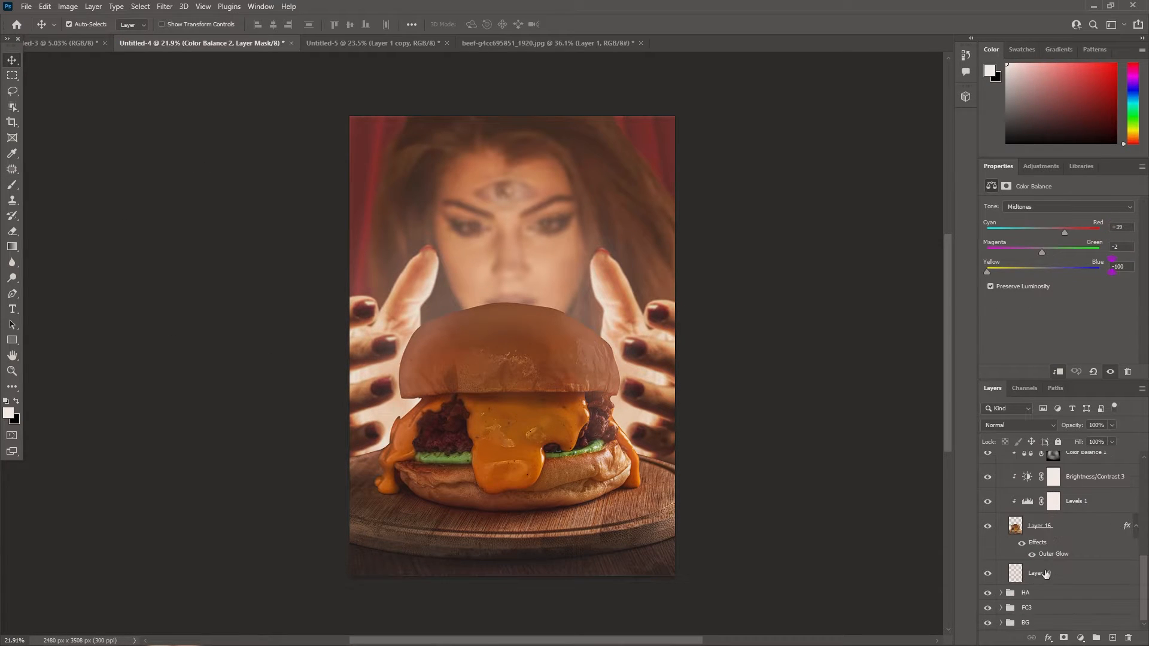
left_click(1047, 574)
left_click(1136, 525)
key("ctrl+j")
key("ctrl+t")
left_click_drag(511, 277, 568, 368)
key("Return")
Step: Duplicate the moved copy of Layer 20 and shift the duplicate horizontally to X -442 px
key("ctrl+j")
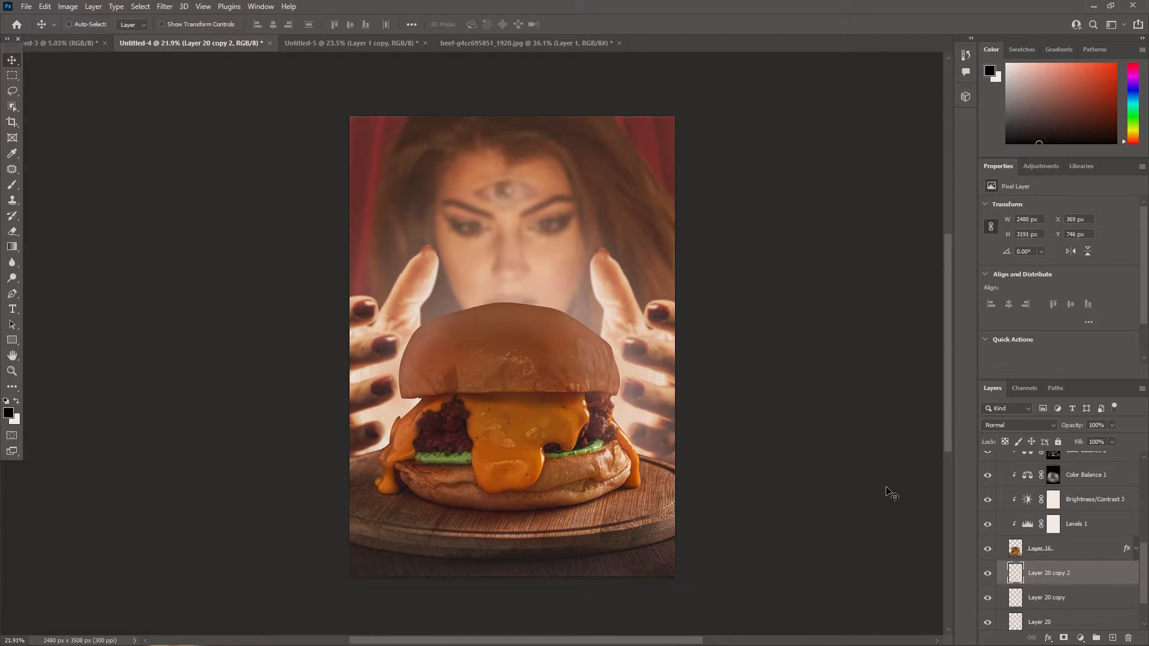
key("ctrl+t")
left_click_drag(666, 453, 560, 453)
key("Return")
Step: Set Layer 20 copy 2 to Soft Light at 51% opacity, and change the blend mode and lower the opacity of Layer 20 copy
left_click(1113, 426)
left_click_drag(1111, 435, 1082, 438)
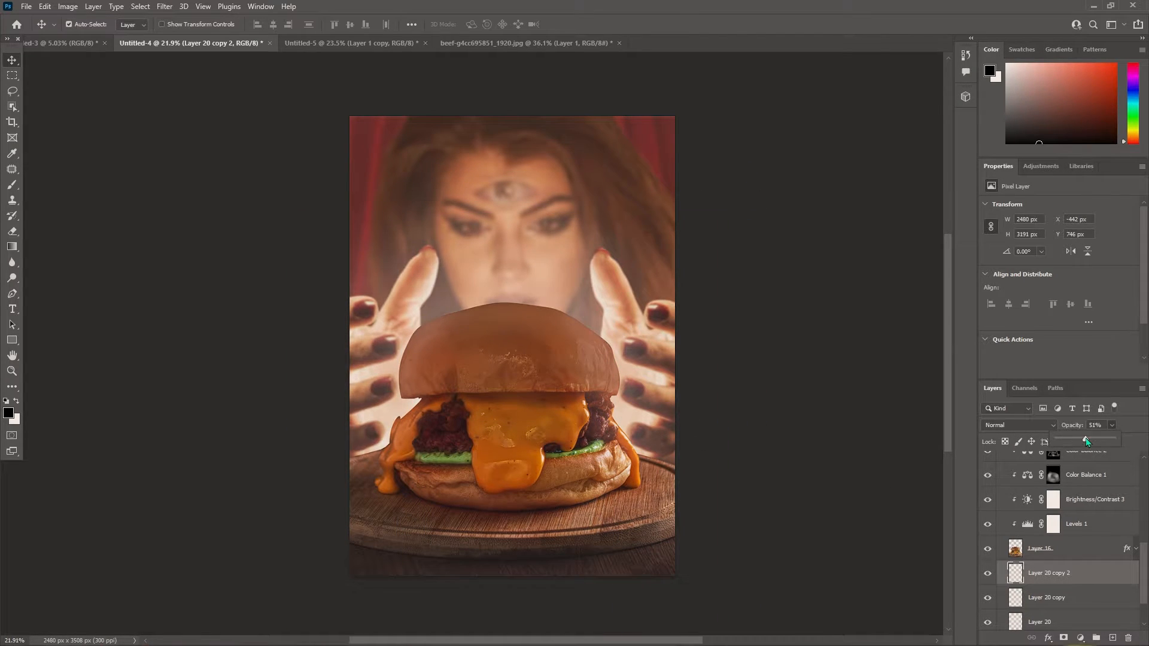
left_click(1019, 425)
left_click(997, 501)
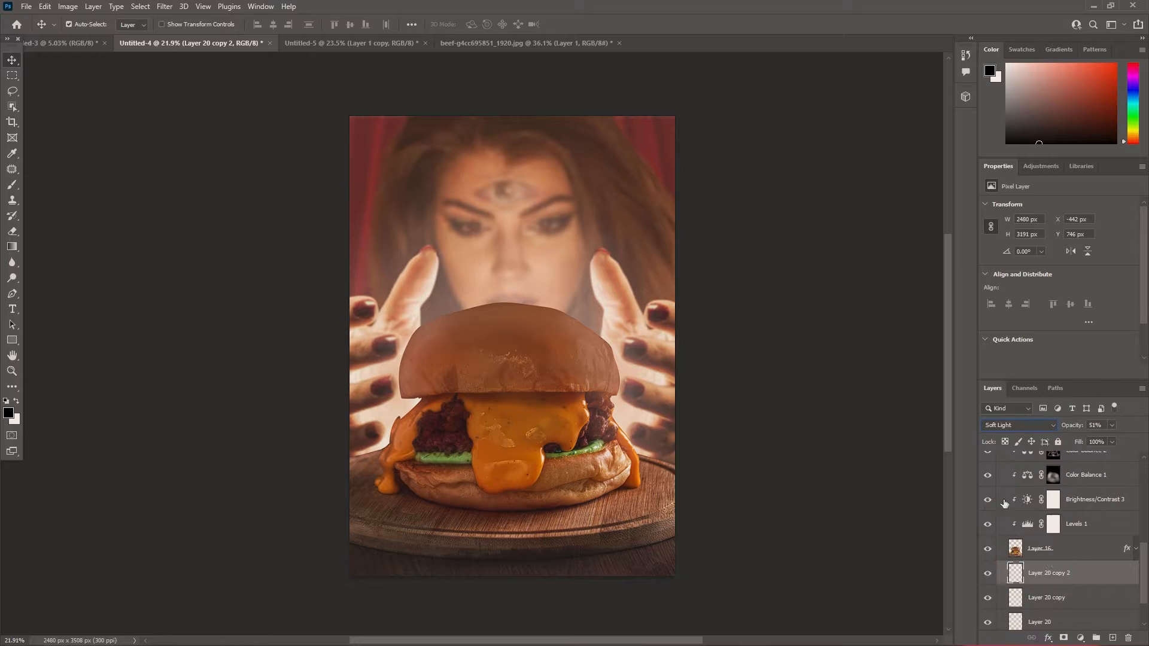
left_click(1078, 597)
left_click(1020, 425)
left_click(1000, 502)
left_click_drag(1112, 426, 1092, 441)
left_click(1050, 606, "ctrl")
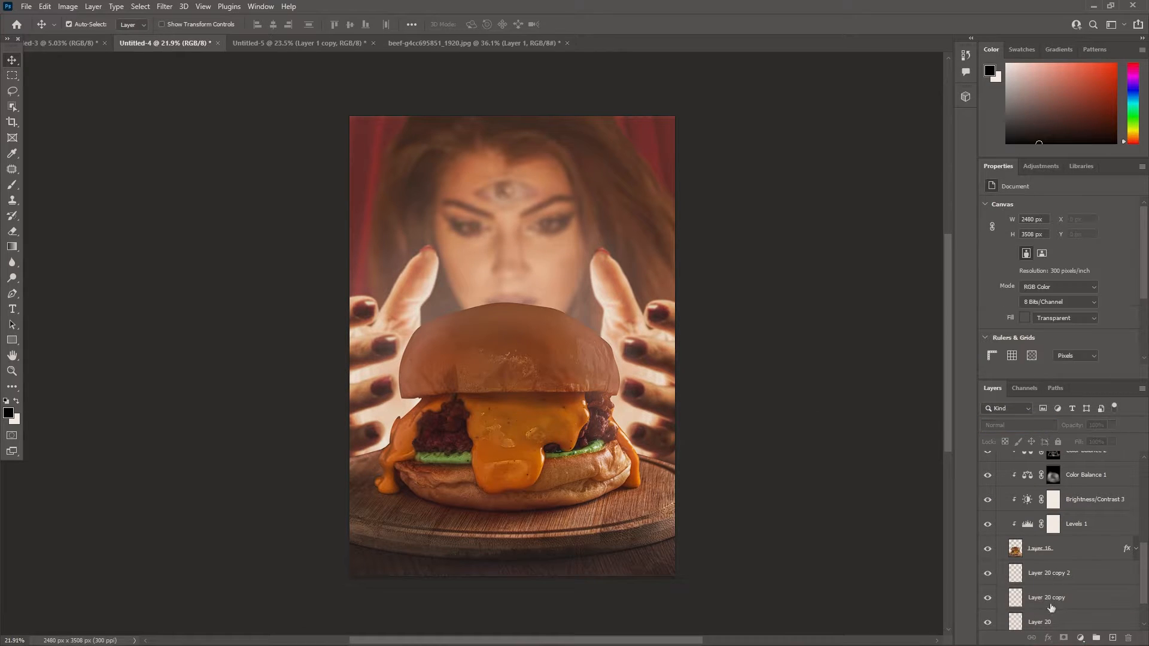
Step: Duplicate Layer 20 copy 2, move the duplicate to the poster's upper right and scale it down to about 1762 by 2294 px
left_click(987, 575)
left_click(1066, 573)
key("ctrl+j")
key("ctrl+t")
left_click_drag(453, 418, 618, 211)
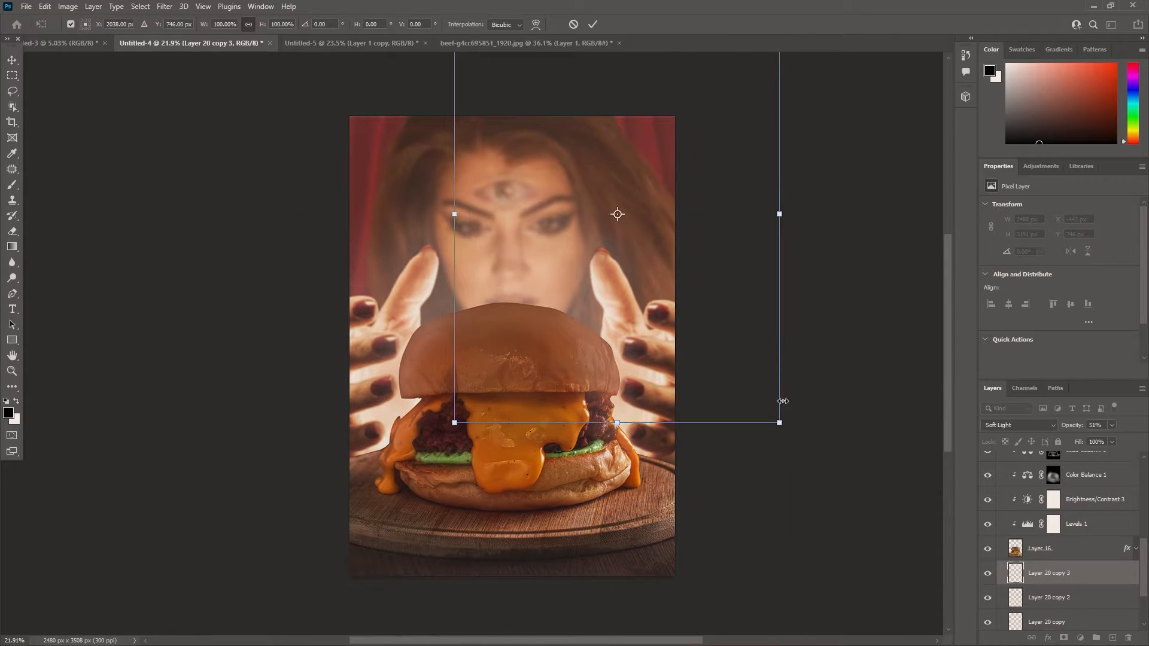
left_click_drag(783, 401, 735, 361)
key("Return")
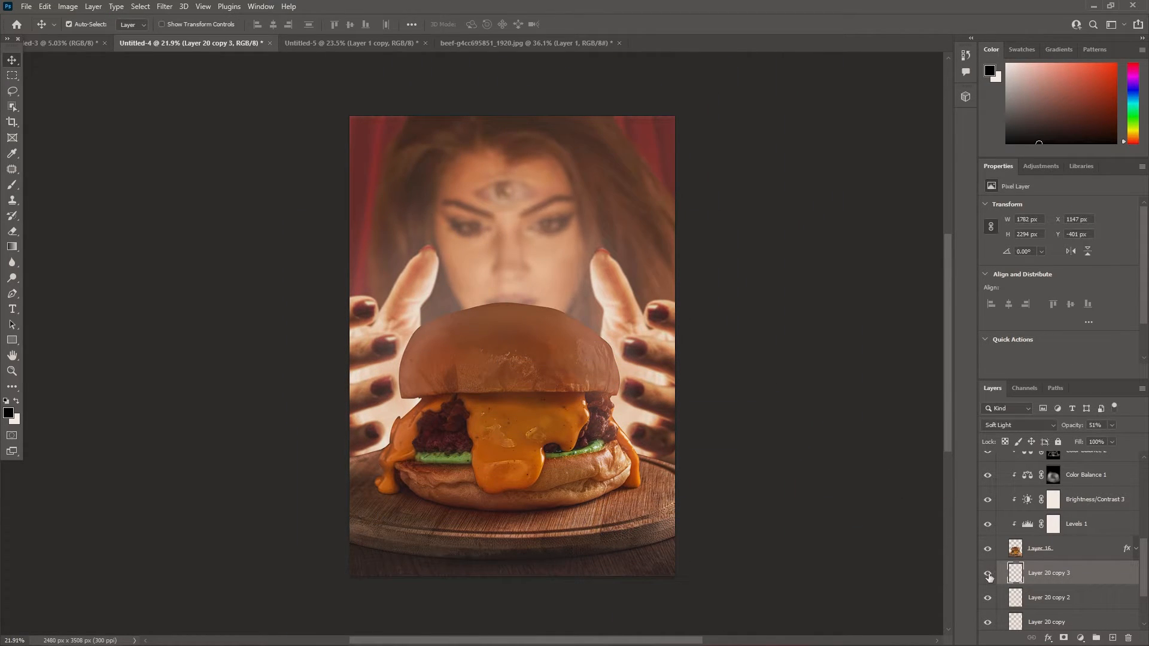
Step: Select the burger's Layer 16 and turn on the CMYK proof preview
scroll(759, 471, "down", 1)
left_click(181, 208)
scroll(182, 212, "down", 1)
scroll(392, 410, "up", 2)
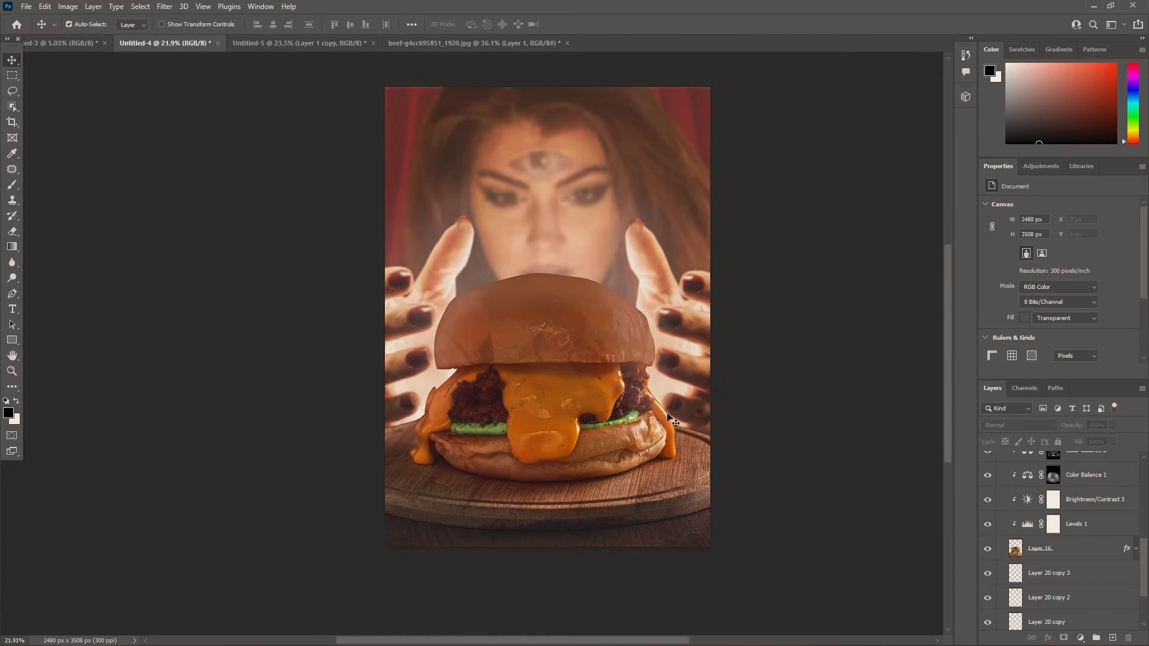
left_click(667, 415)
scroll(1054, 537, "down", 1)
left_click(1055, 534)
key("ctrl+y")
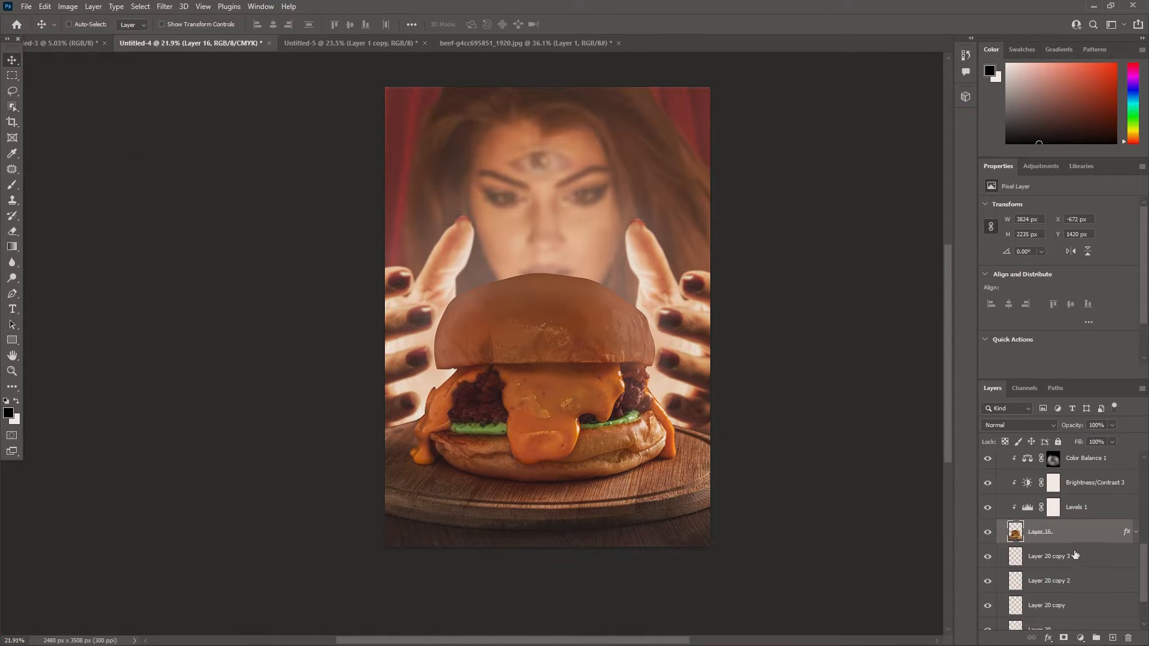
Step: Stretch the BU group vertically to about 103.48% height, keeping its width at 100%
scroll(1055, 532, "up", 5)
scroll(620, 183, "down", 1)
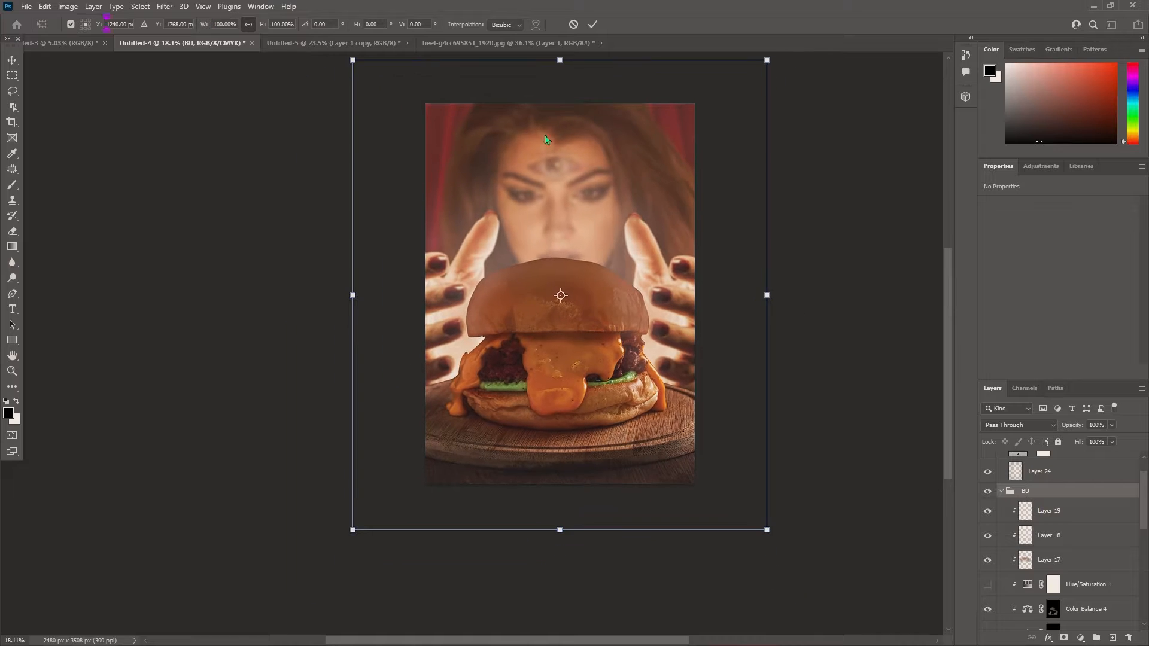
left_click_drag(856, 190, 863, 220)
left_click_drag(566, 91, 567, 74)
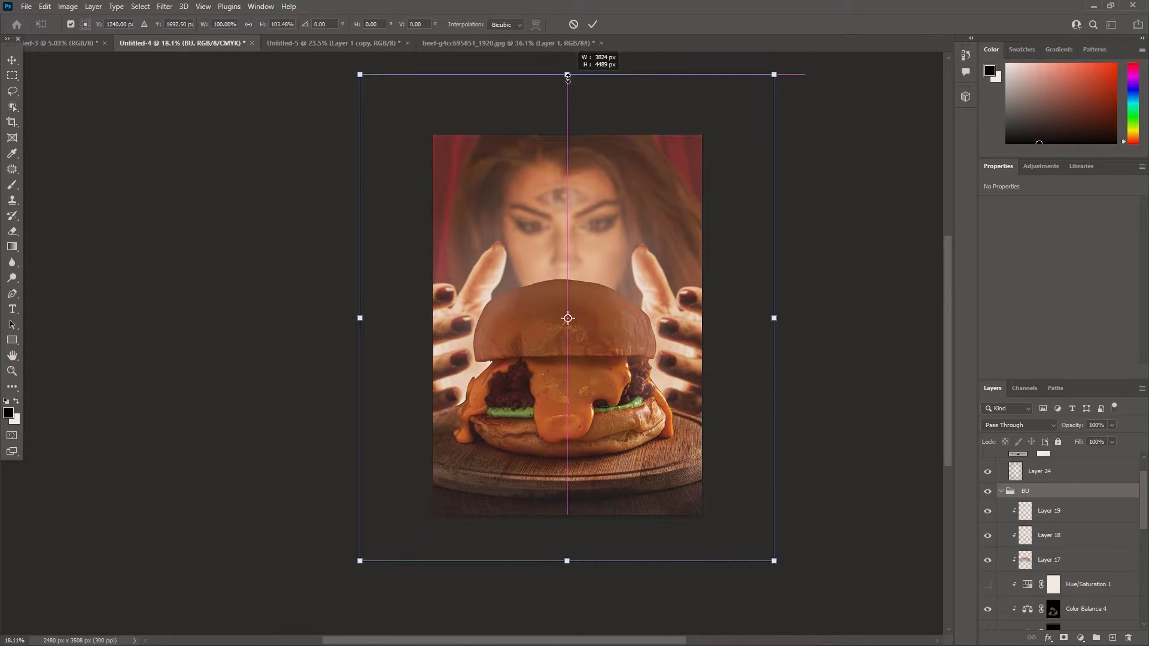
key("Return")
key("Return")
scroll(606, 277, "up", 2)
scroll(801, 300, "down", 1)
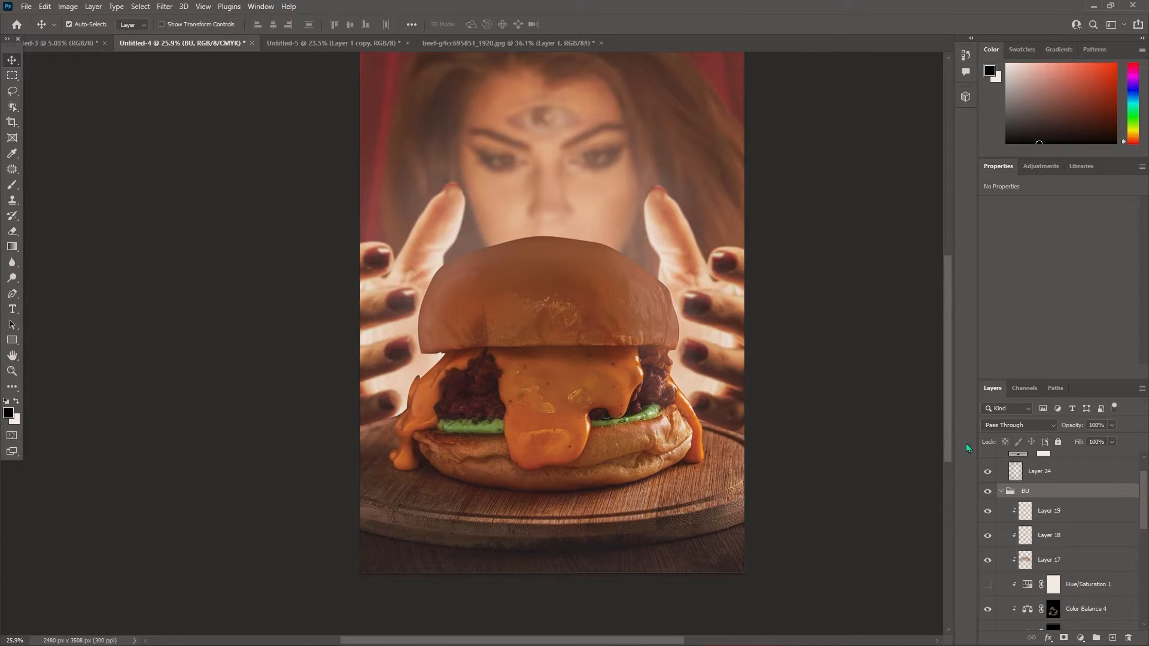
Step: Clip a Curves adjustment to the burger layer and shape its RGB curve with shadow, midtone and raised highlight points
scroll(1059, 539, "down", 5)
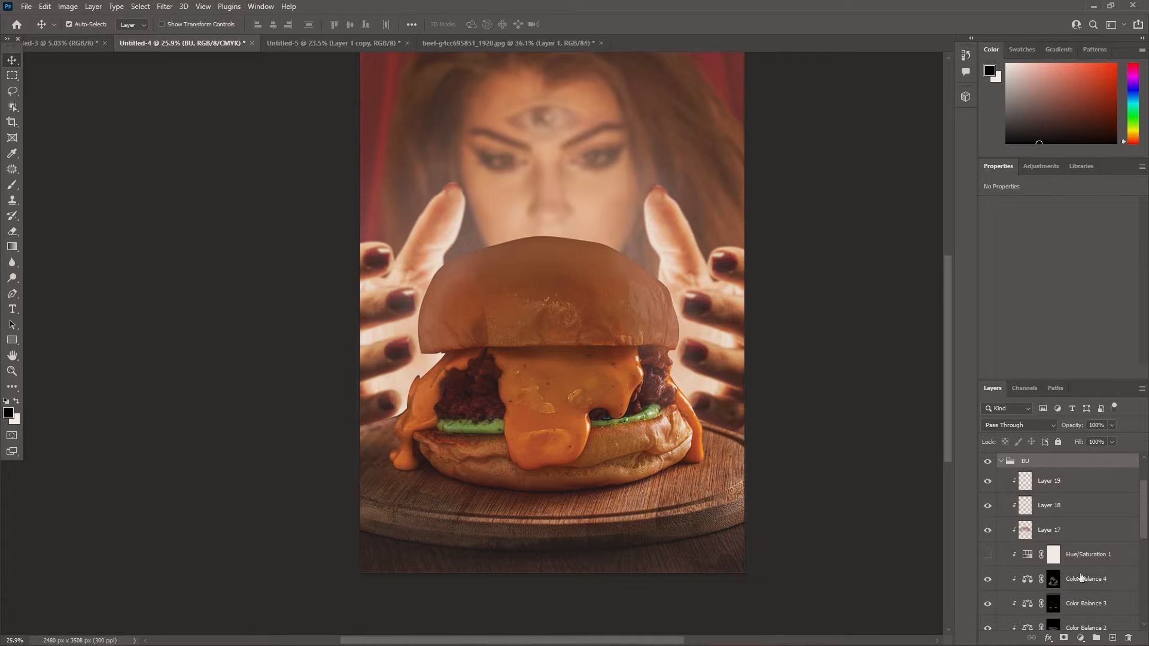
left_click(1071, 606)
left_click_drag(1107, 256, 1082, 282)
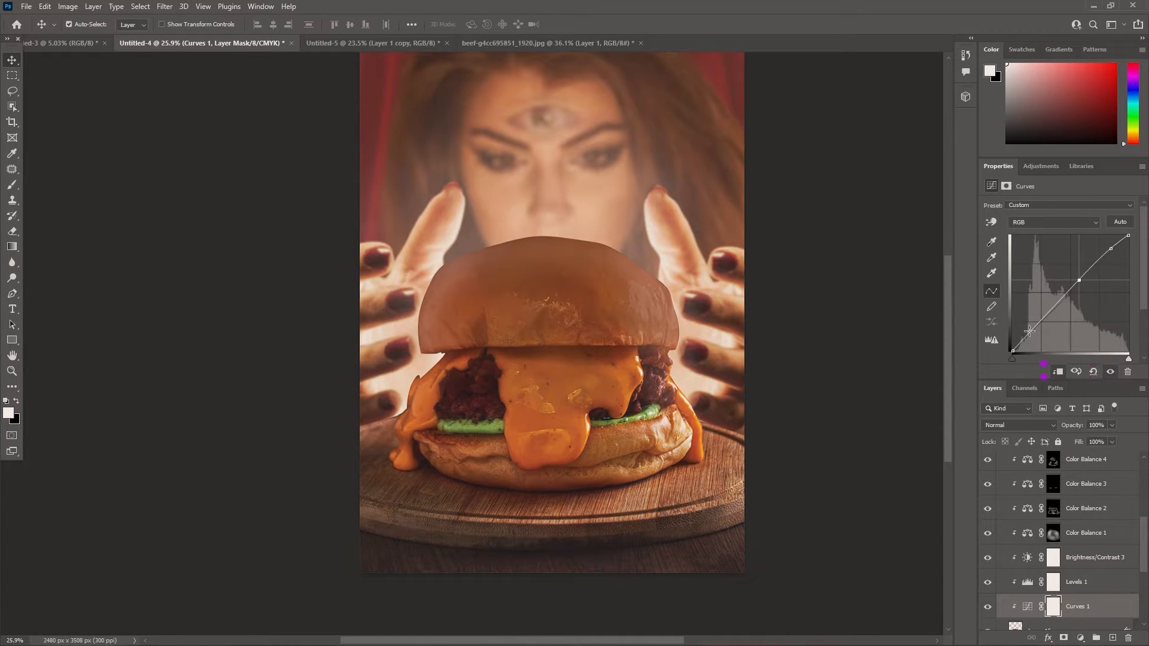
left_click_drag(1032, 329, 1033, 331)
left_click_drag(1111, 249, 1109, 251)
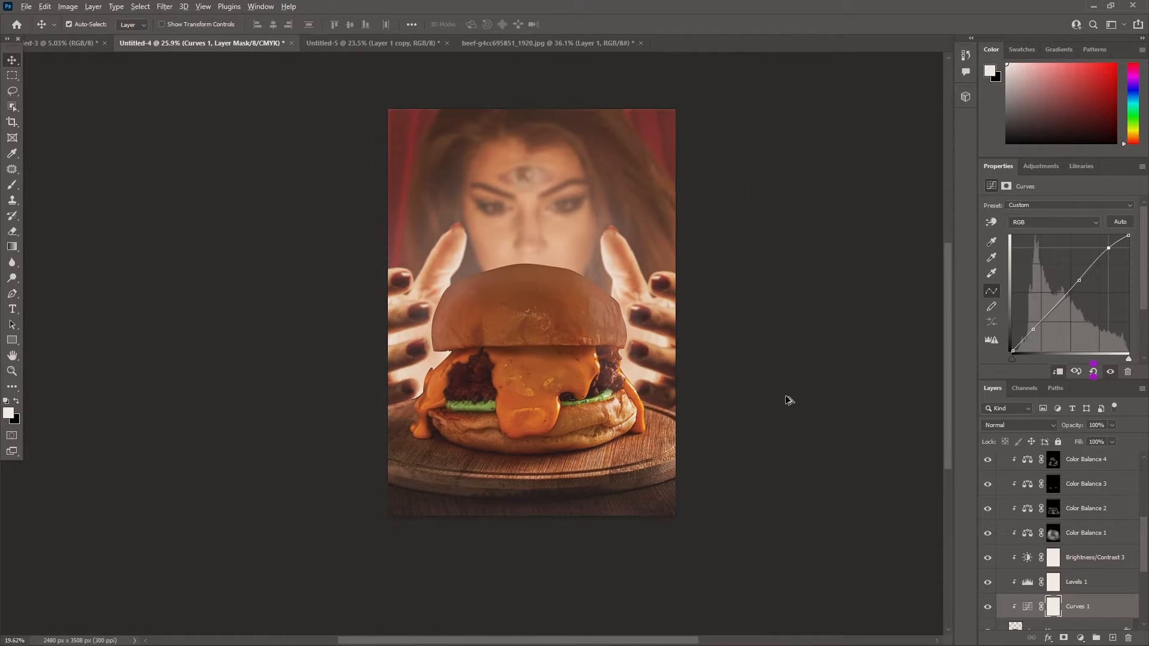
Step: Add a Color Balance adjustment above Layer 24 and shift its midtones toward red and yellow, checking against the Color Fill 1 layer
left_click(1031, 505)
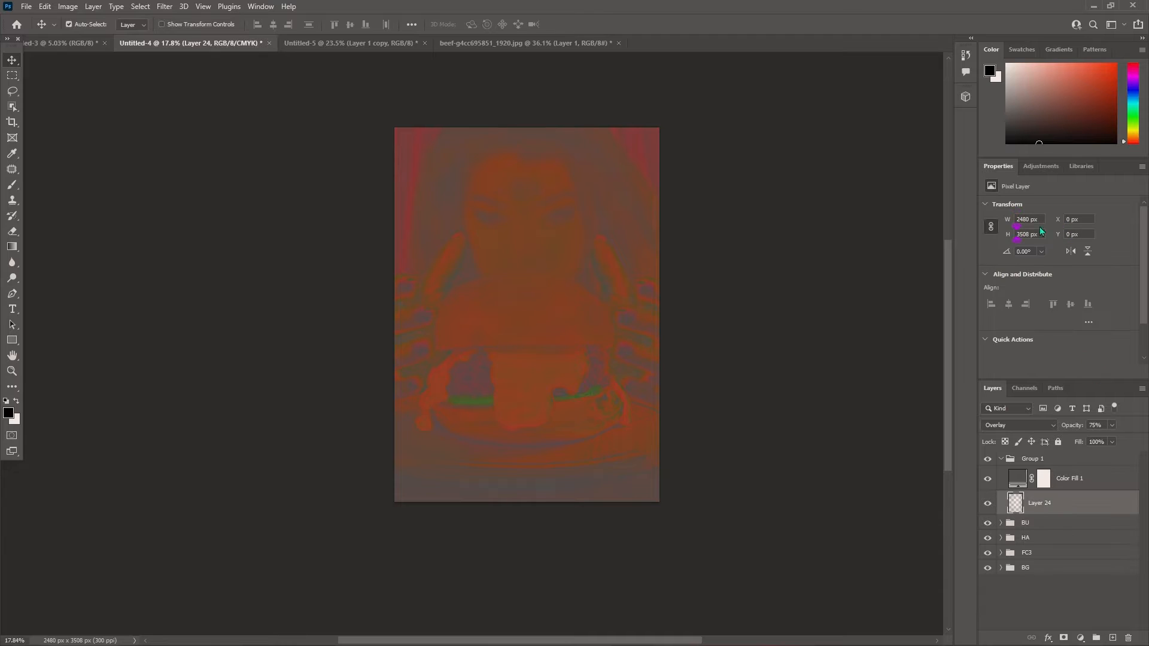
left_click(1041, 167)
left_click(1021, 211)
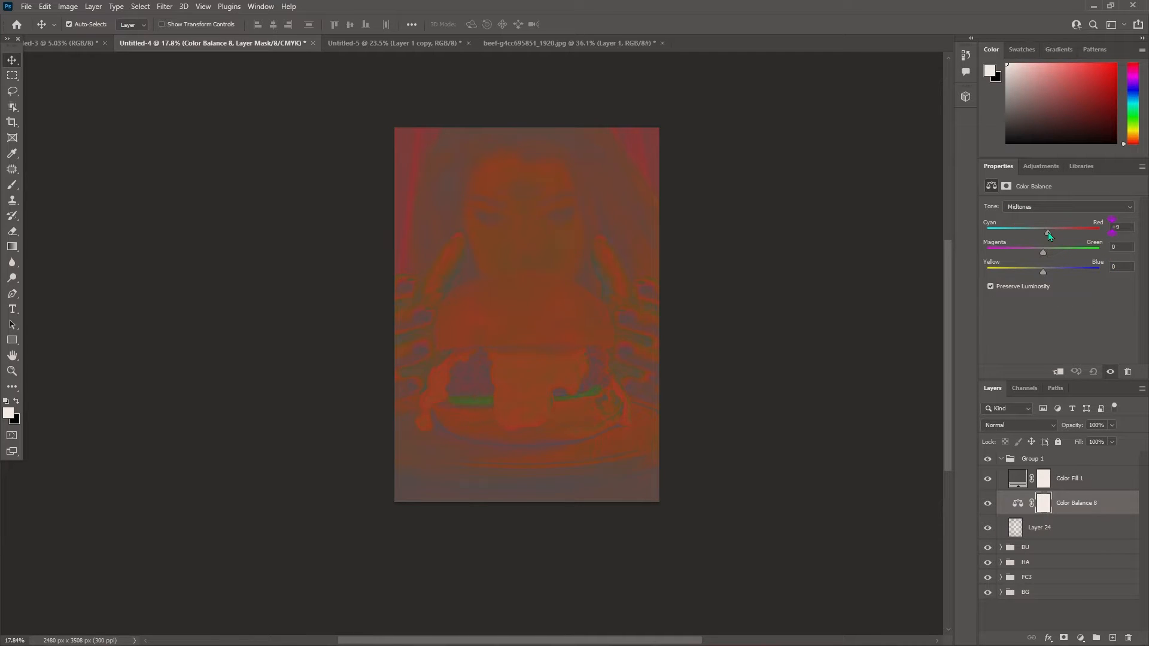
left_click_drag(1048, 233, 1038, 272)
left_click(988, 480)
left_click(989, 479)
Step: Add a Brightness/Contrast adjustment above Color Balance 8, set contrast to 23, fine-tune its brightness and hide the Color Fill 1 layer
left_click(1042, 167)
left_click(1011, 193)
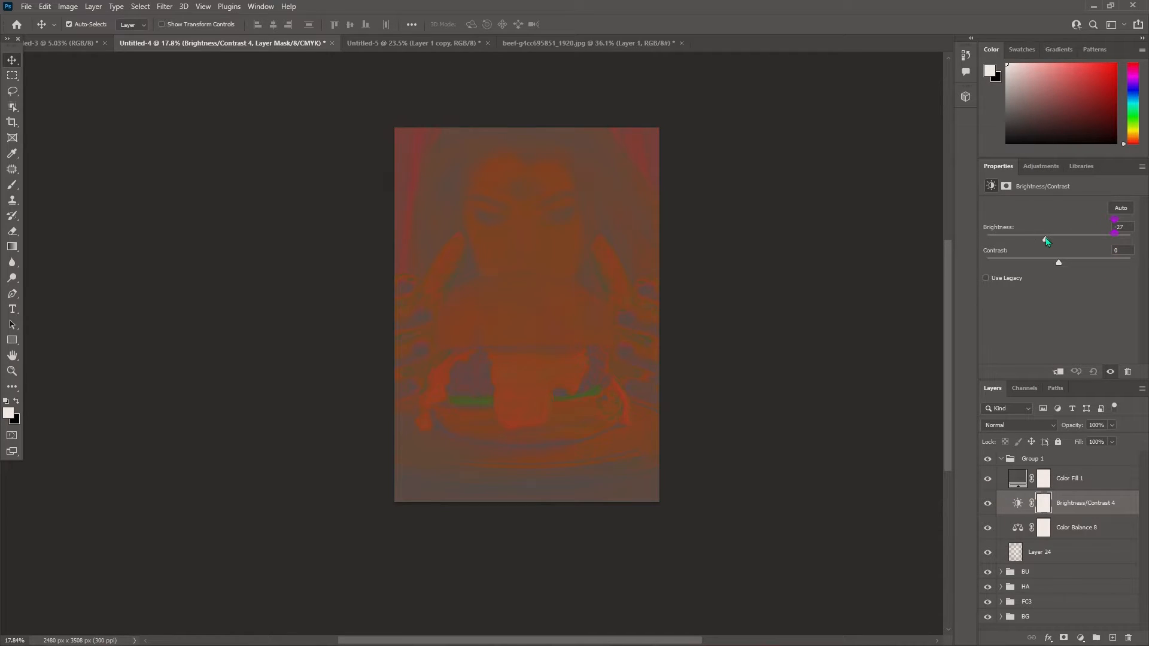
left_click(989, 479)
left_click_drag(1075, 268, 1075, 266)
left_click_drag(1045, 239, 1058, 242)
left_click(815, 264)
scroll(815, 264, "up", 3)
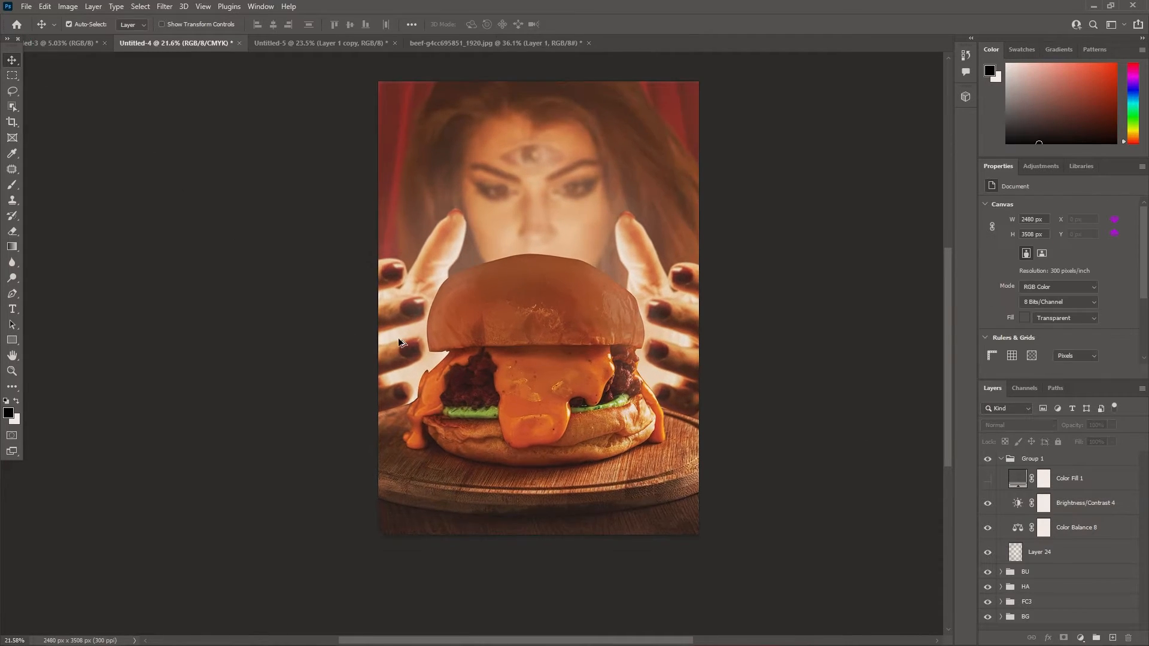
scroll(801, 257, "down", 1)
scroll(800, 256, "up", 1)
Step: Paint soft white light on Layer 19 along both sides and the top of the burger, using a 26% opacity brush
left_click(599, 365)
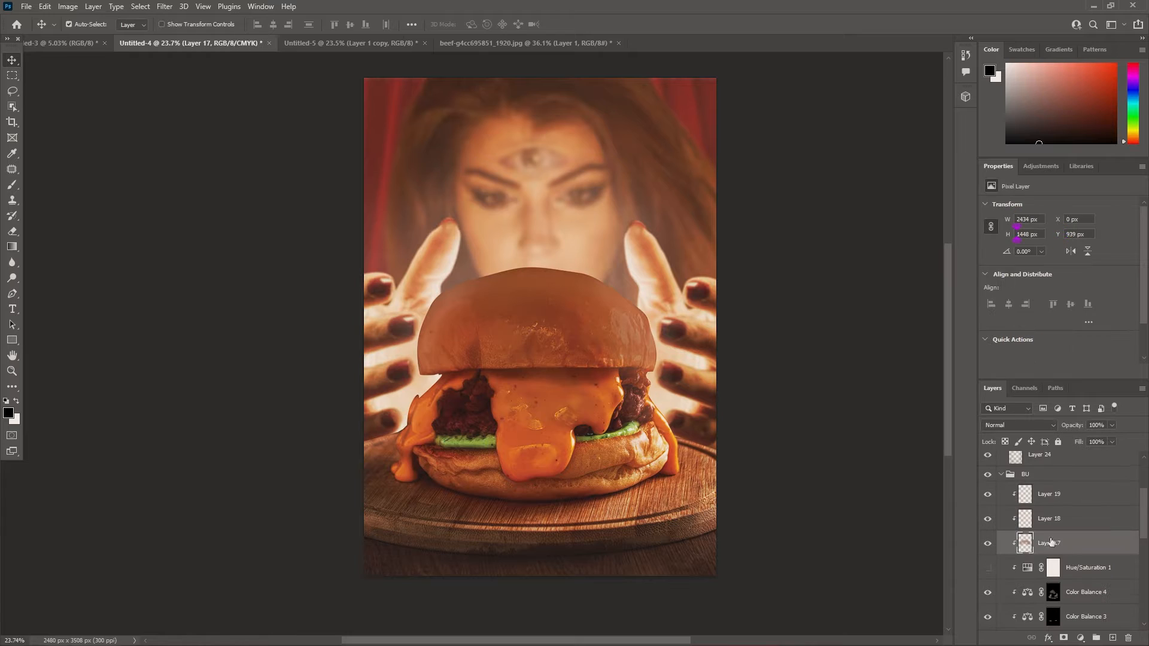
left_click(439, 320)
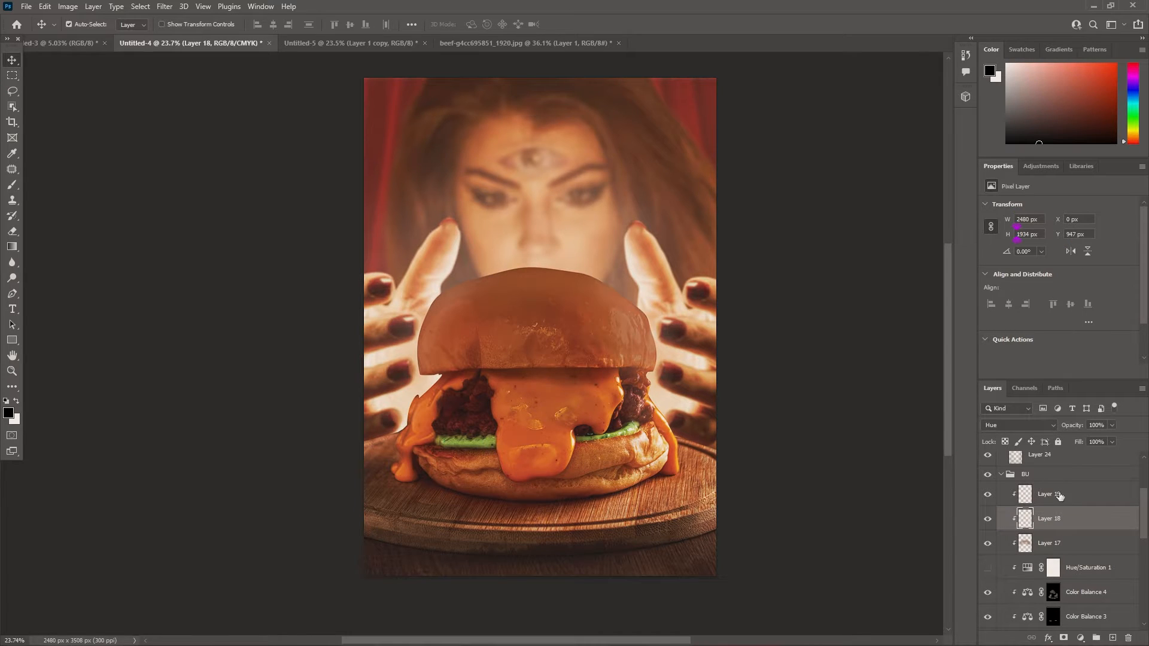
left_click(1060, 496)
key("b")
key("x")
mouse_move(447, 330)
left_mouse_down()
mouse_move(429, 340)
mouse_move(407, 315)
left_mouse_up()
left_click_drag(673, 323, 712, 331)
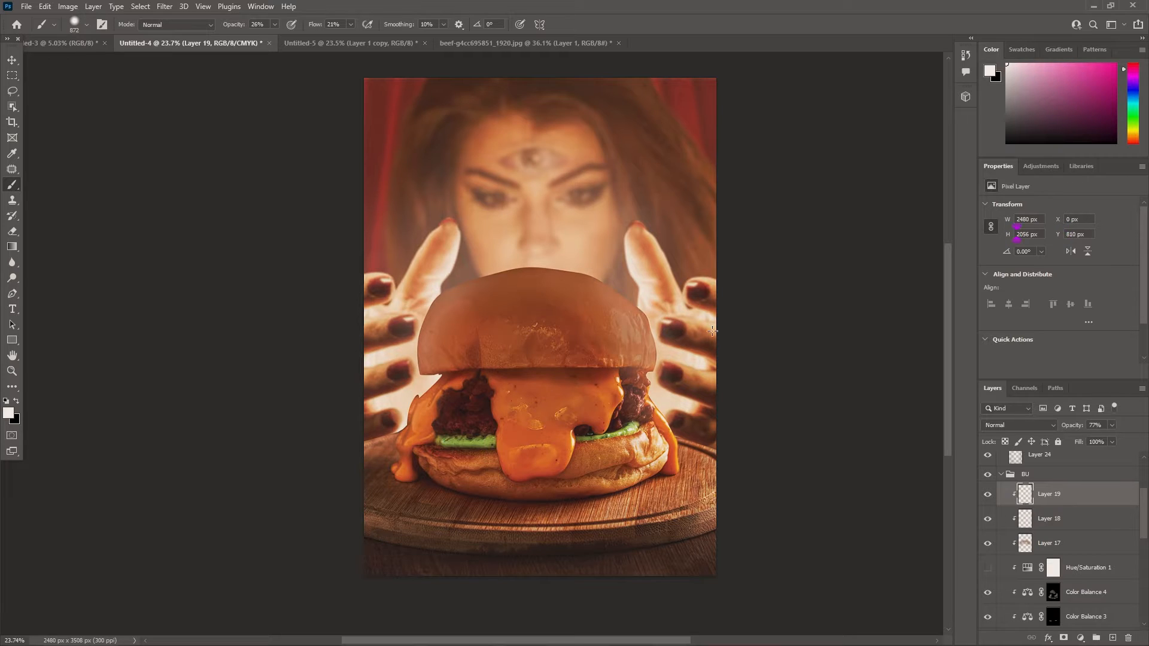
scroll(943, 322, "down", 2)
left_click_drag(713, 434, 672, 442)
left_click_drag(395, 428, 396, 456)
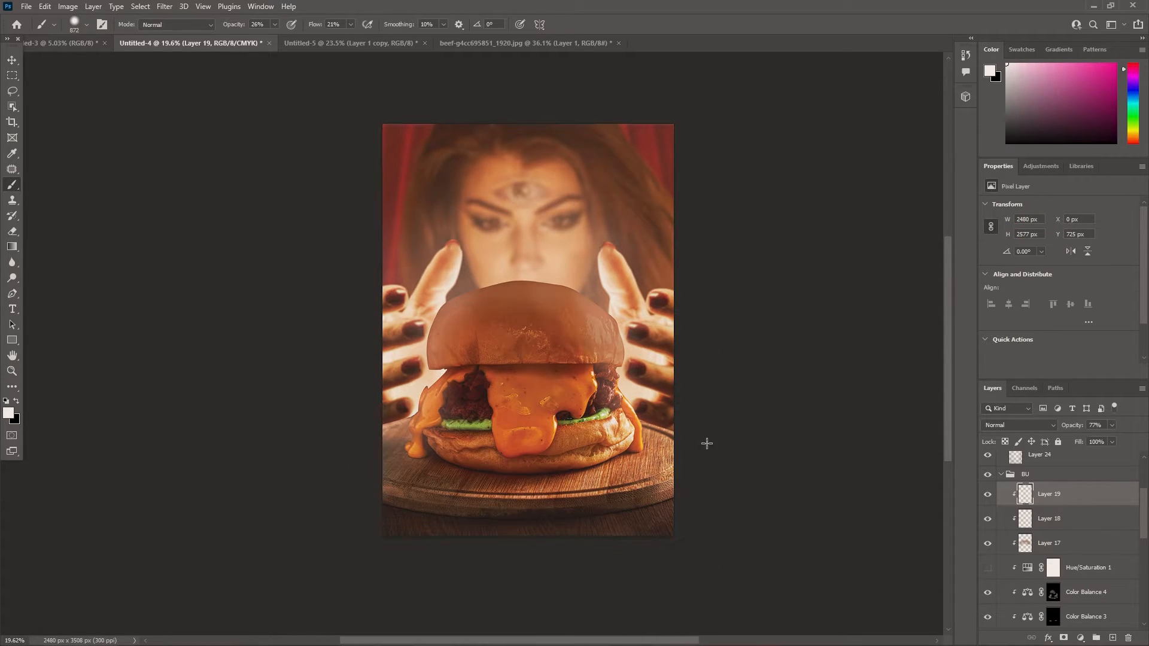
scroll(839, 436, "up", 1)
left_click(476, 239)
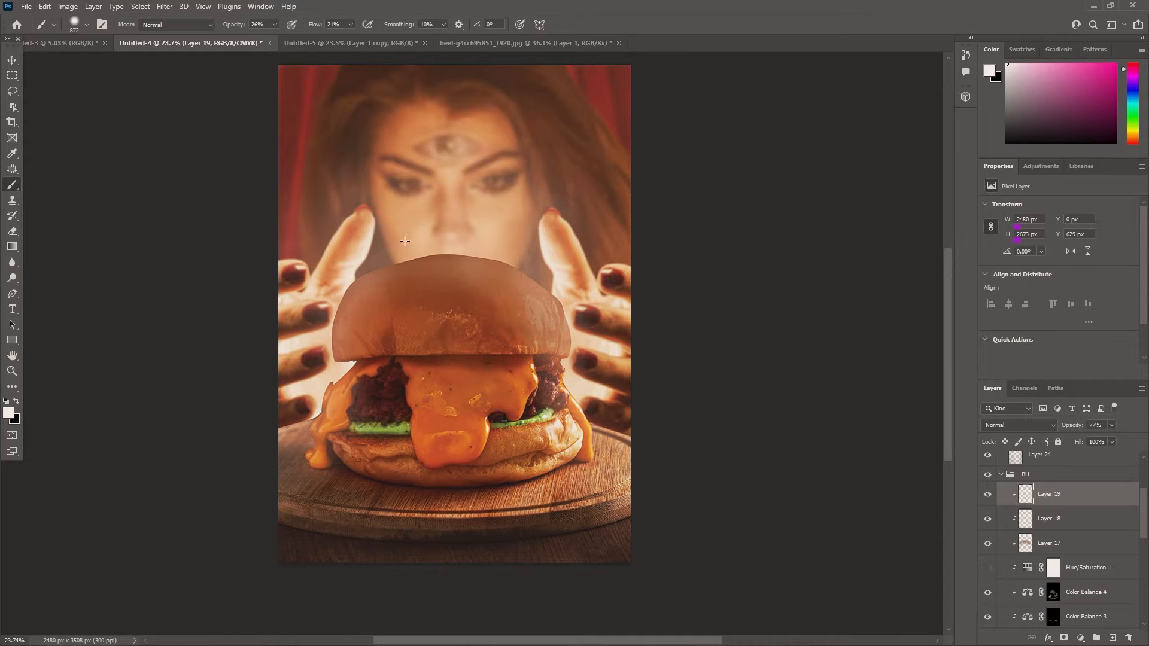
Step: Set the opacity of Layer 19 to 73%
key("v")
scroll(763, 373, "down", 2)
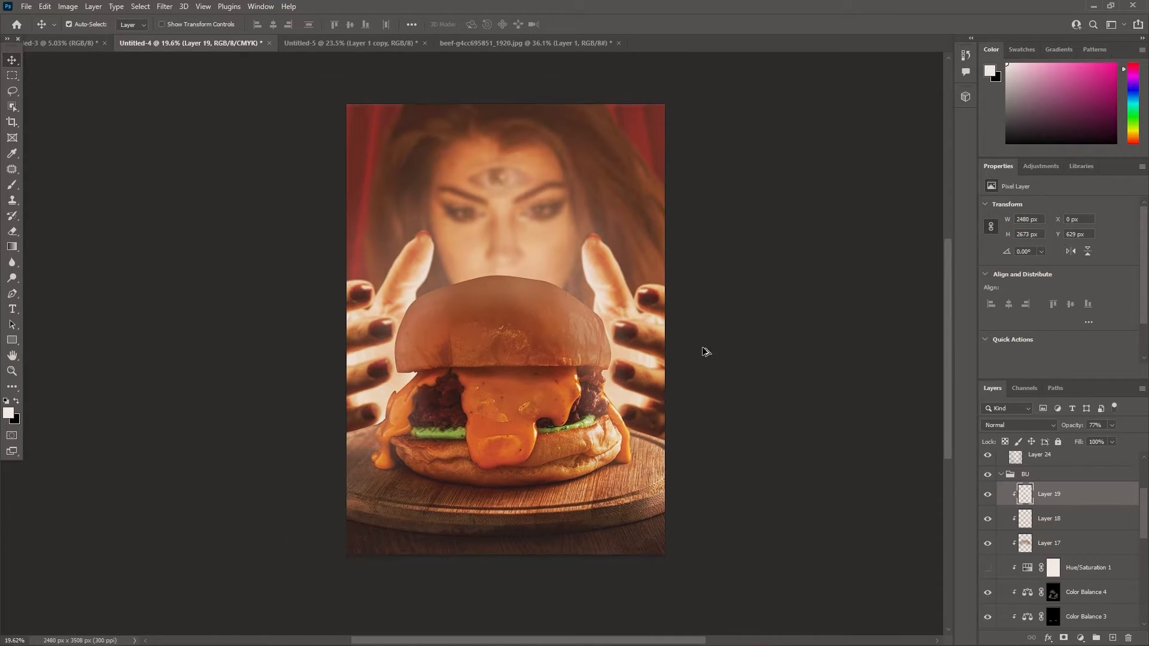
left_click_drag(1104, 437, 1109, 439)
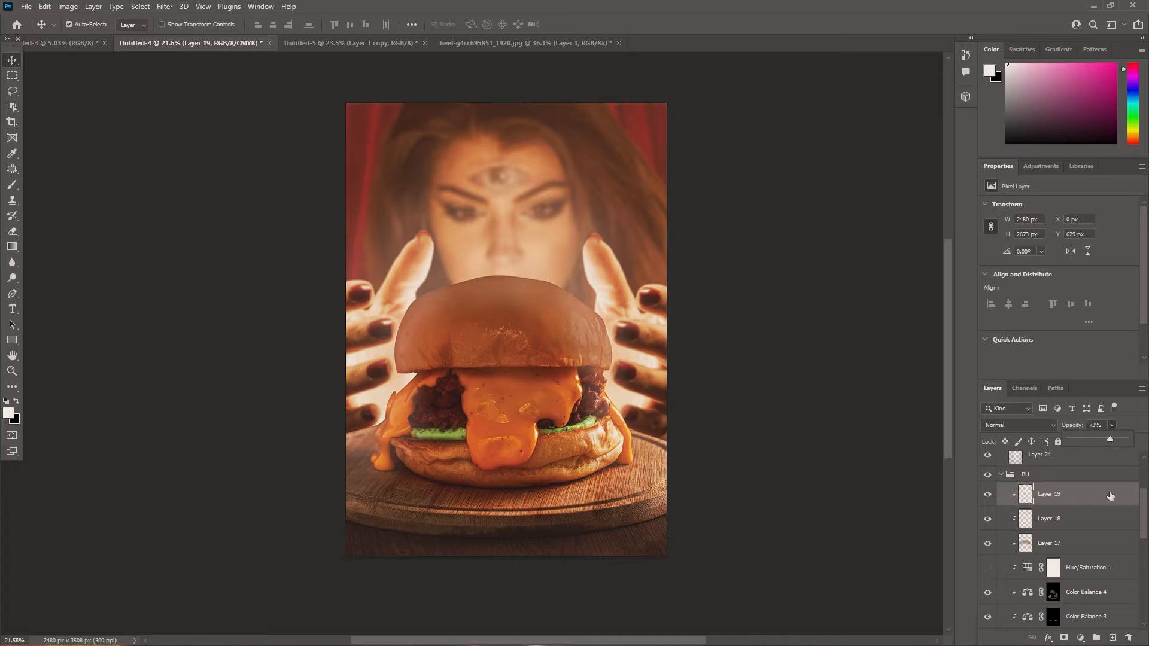
Step: Move the FC3 face group slightly upward with Free Transform, keeping its size
scroll(1096, 546, "down", 5)
left_click(1072, 608)
key("ctrl+t")
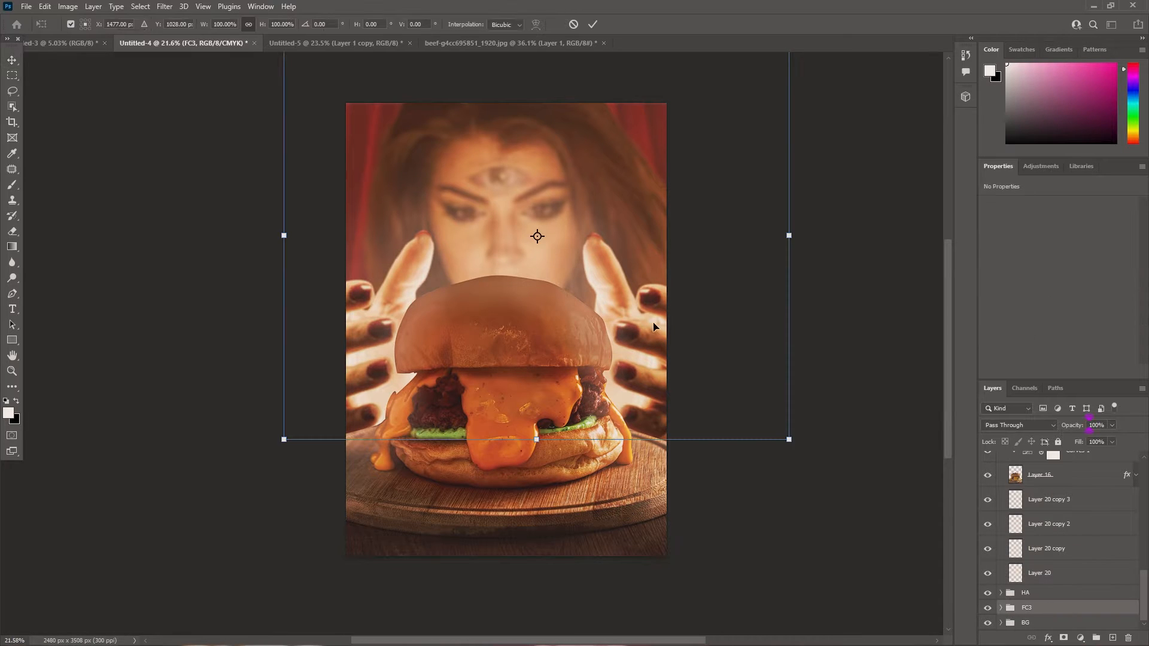
key("Return")
scroll(722, 399, "down", 2)
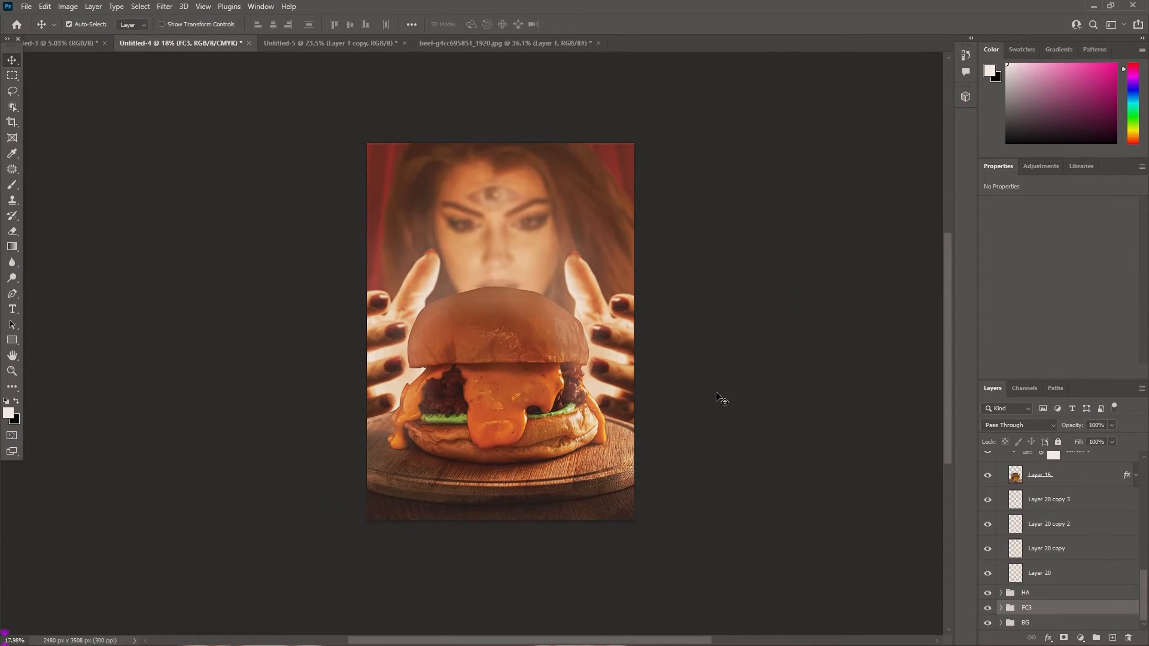
Step: Set the Brightness/Contrast 4 adjustment's brightness to -5 and fine-tune its contrast
scroll(1101, 541, "up", 3)
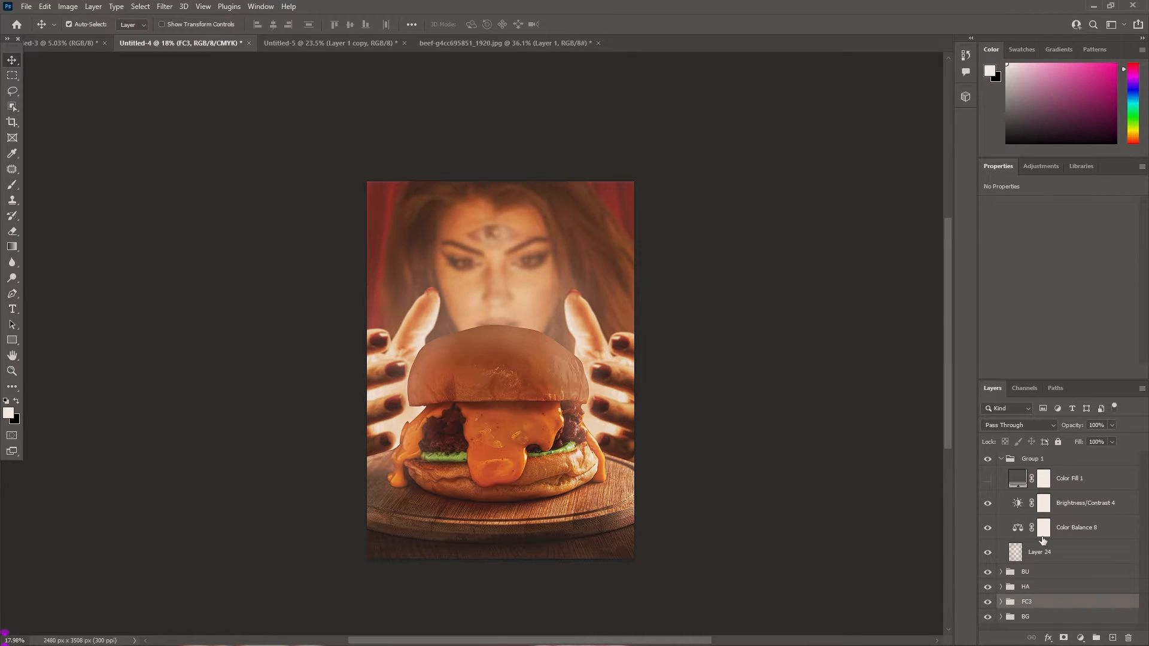
left_click(1018, 509)
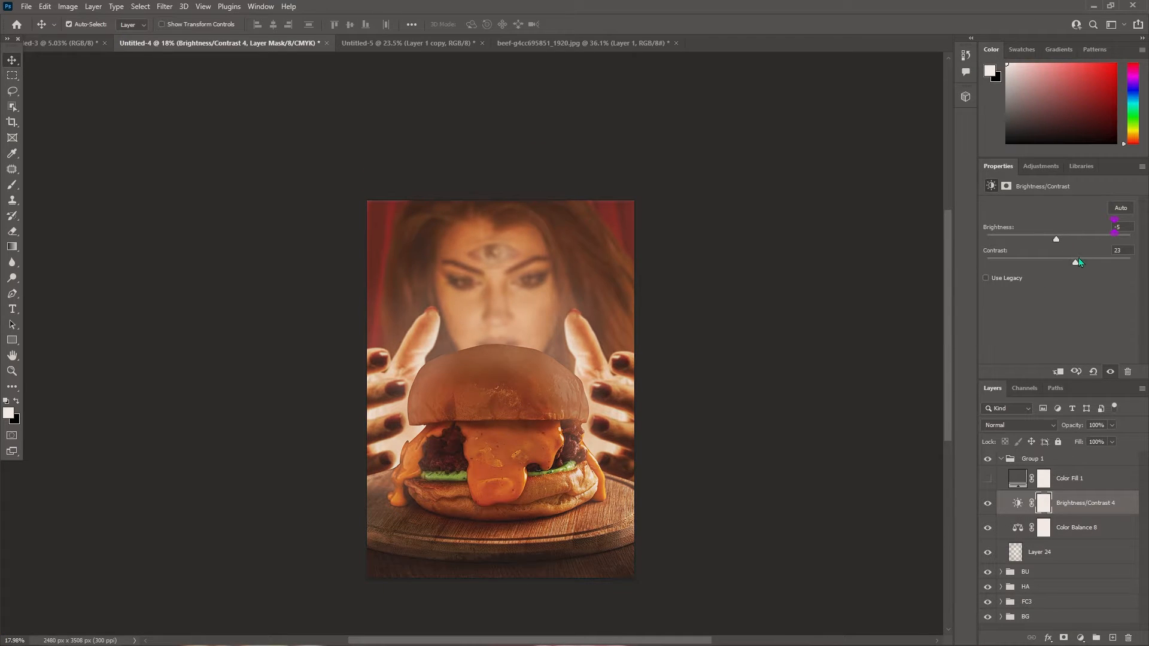
scroll(1039, 539, "down", 3)
Step: Set the burger's clipped Brightness/Contrast 3 adjustment in the BU group to brightness -21 and contrast 23
left_click(1004, 572)
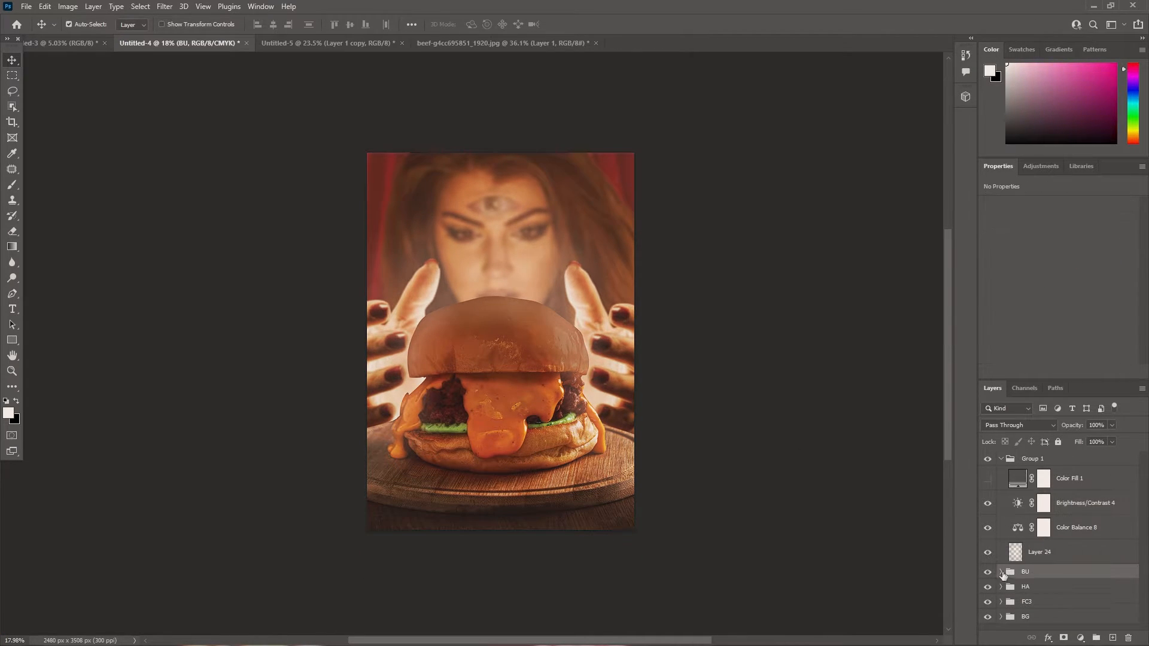
left_click(1002, 573)
scroll(1038, 575, "down", 5)
left_click(1027, 552)
left_click_drag(1047, 241, 1052, 243)
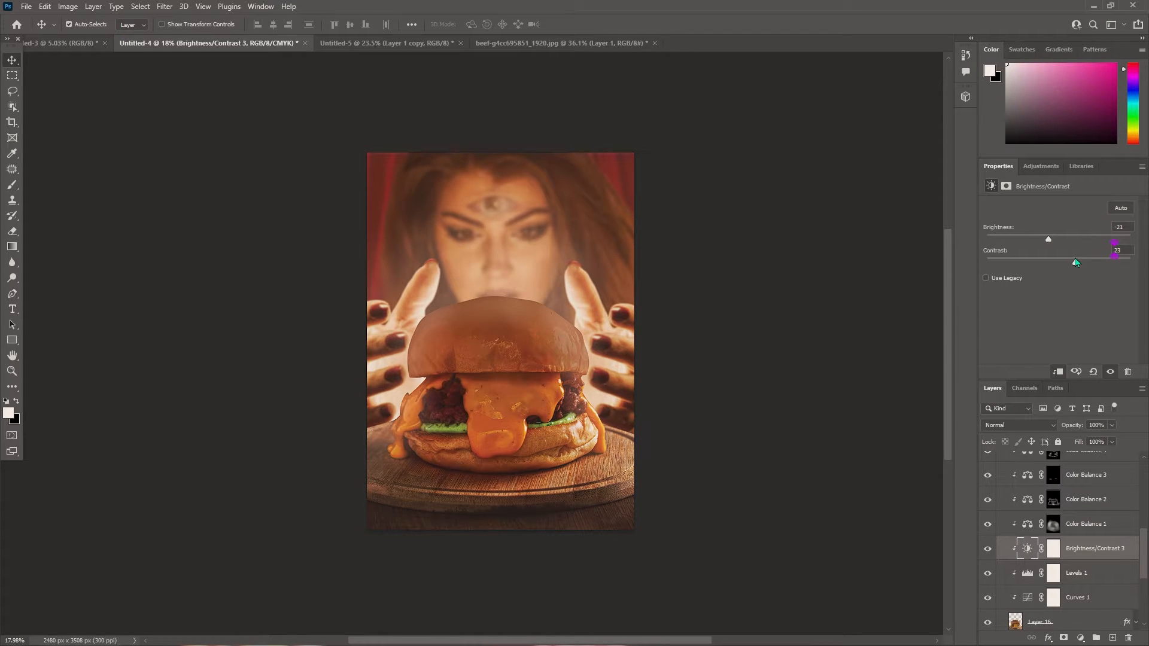
Step: Create a clipped layer directly above Layer 16 and paint over the top bun with brown sampled from it, smoothing its highlights
left_click(1056, 621)
left_click(1081, 639)
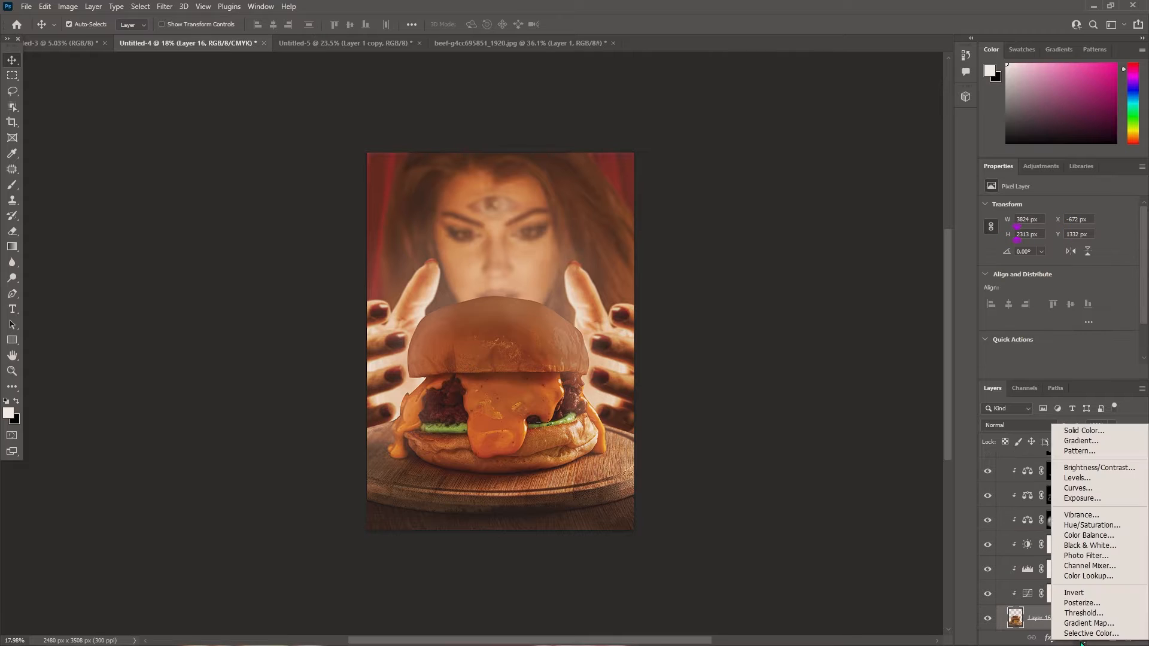
left_click(1081, 639)
left_click(1112, 639)
left_click(13, 184)
scroll(465, 358, "up", 8)
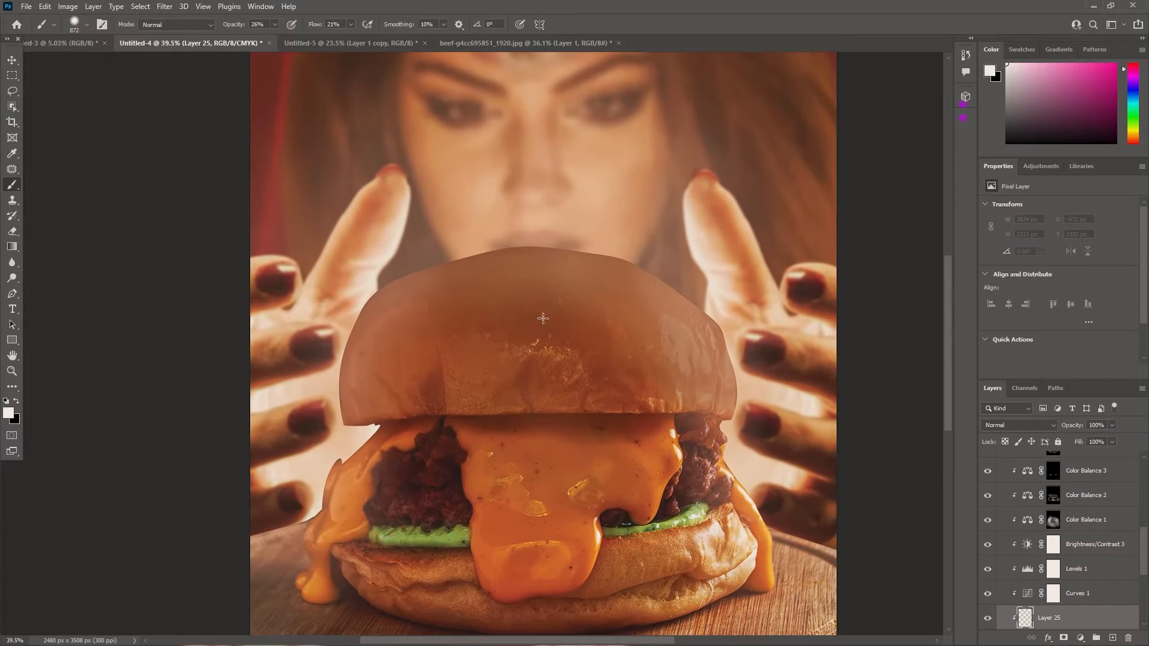
left_click(546, 326, "alt")
mouse_move(575, 324)
left_mouse_down()
mouse_move(617, 321)
mouse_move(615, 307)
left_mouse_up()
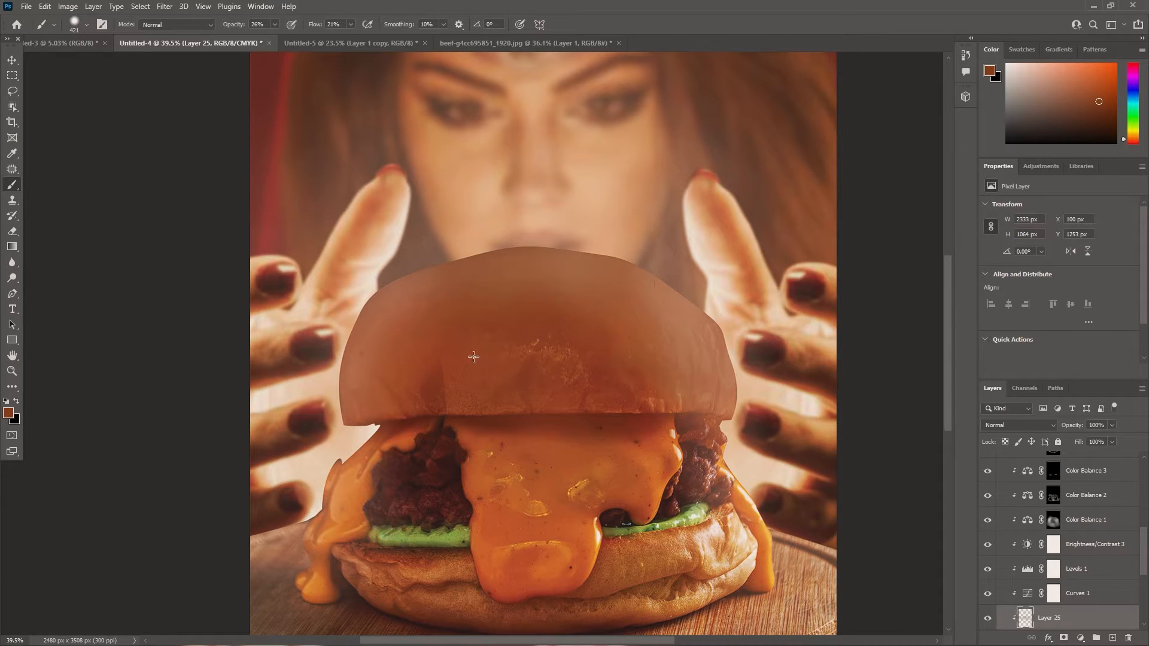
scroll(537, 369, "down", 3)
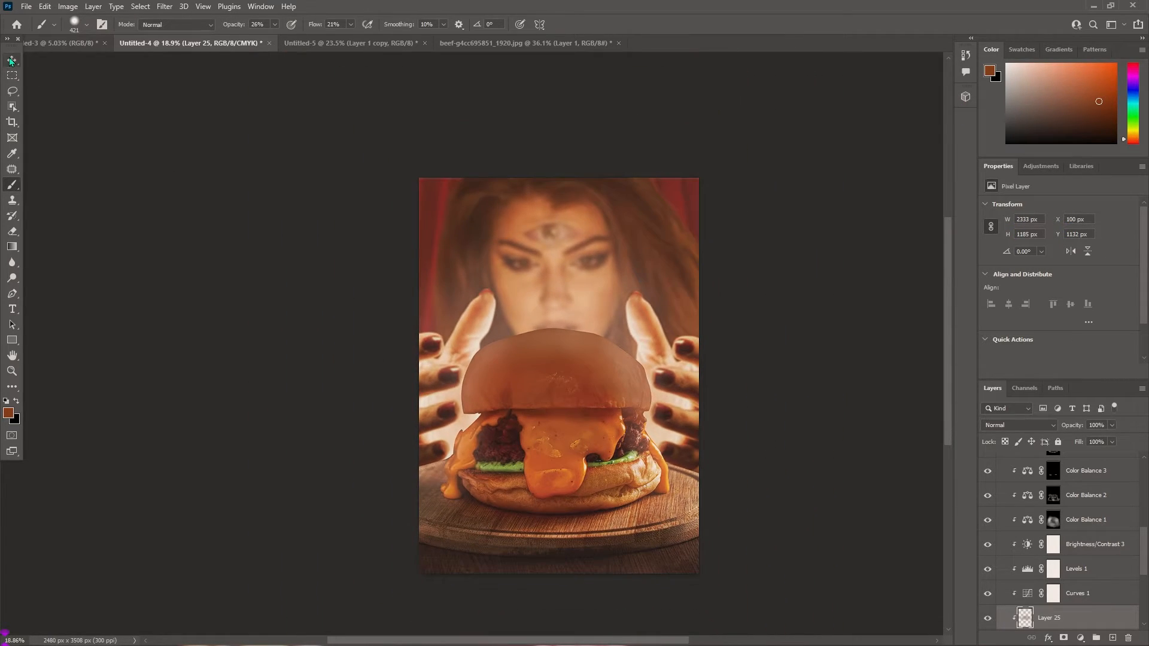
left_click(12, 60)
Step: Nudge the BU burger group horizontally with Free Transform, about 5 px to the right overall
left_click(240, 197)
scroll(623, 409, "down", 4)
scroll(665, 413, "up", 1)
left_click_drag(730, 405, 675, 406)
scroll(607, 395, "up", 4)
scroll(1028, 537, "up", 2)
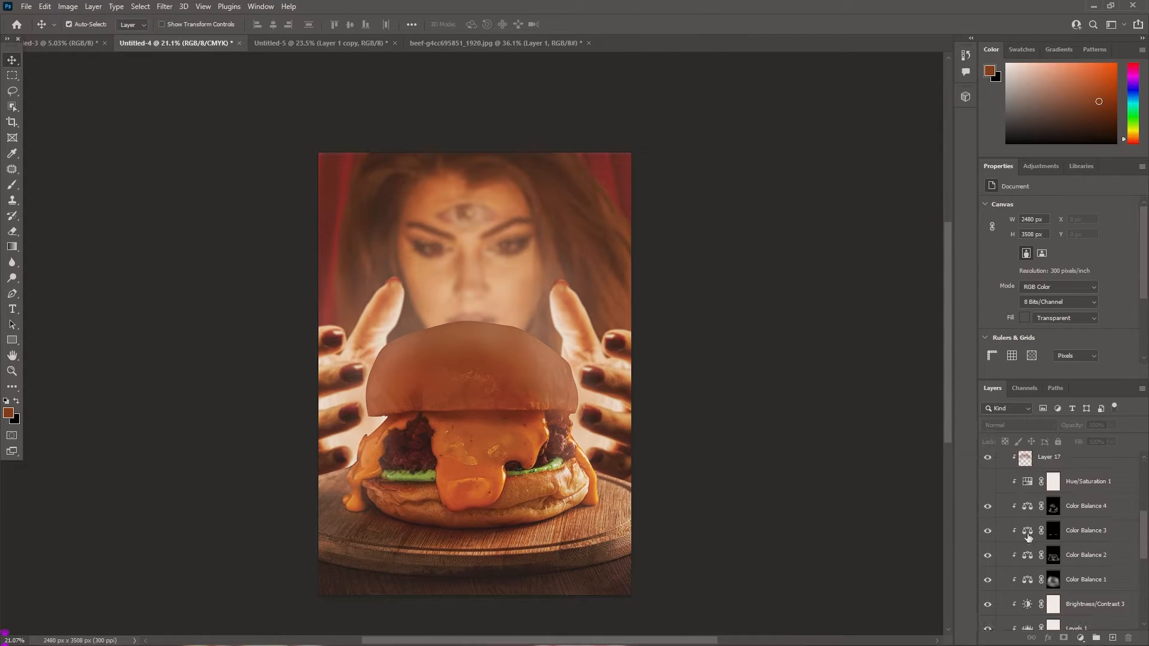
scroll(1027, 537, "up", 2)
left_click(1027, 571)
key("ctrl+t")
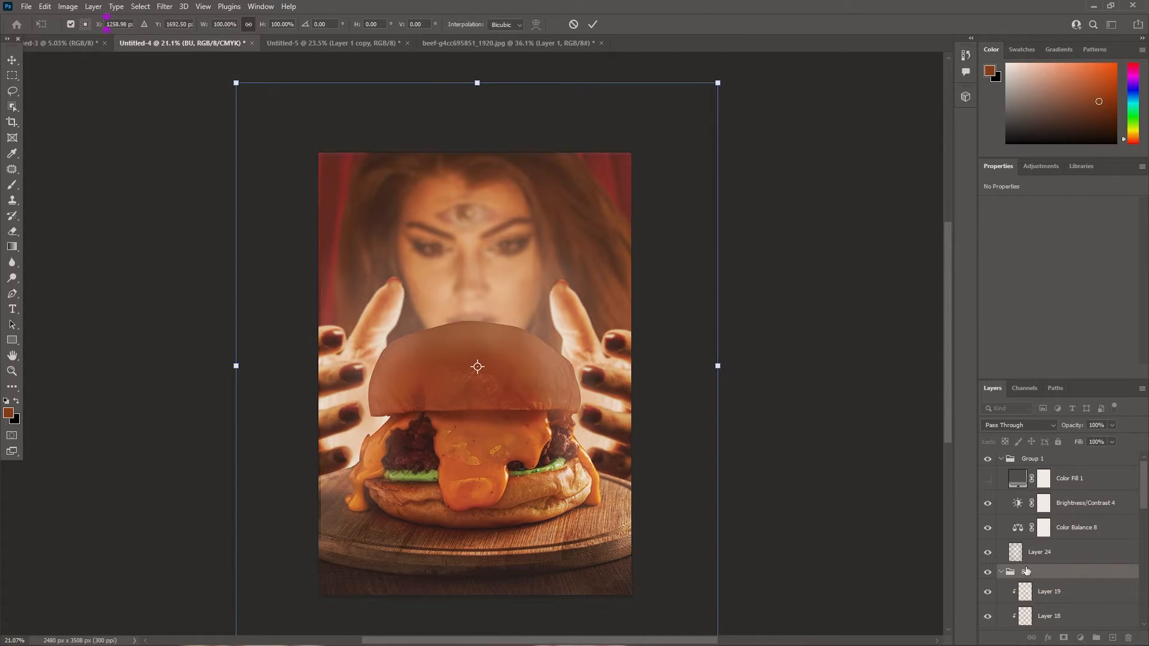
key("Left")
key("Left")
key("Left")
key("Return")
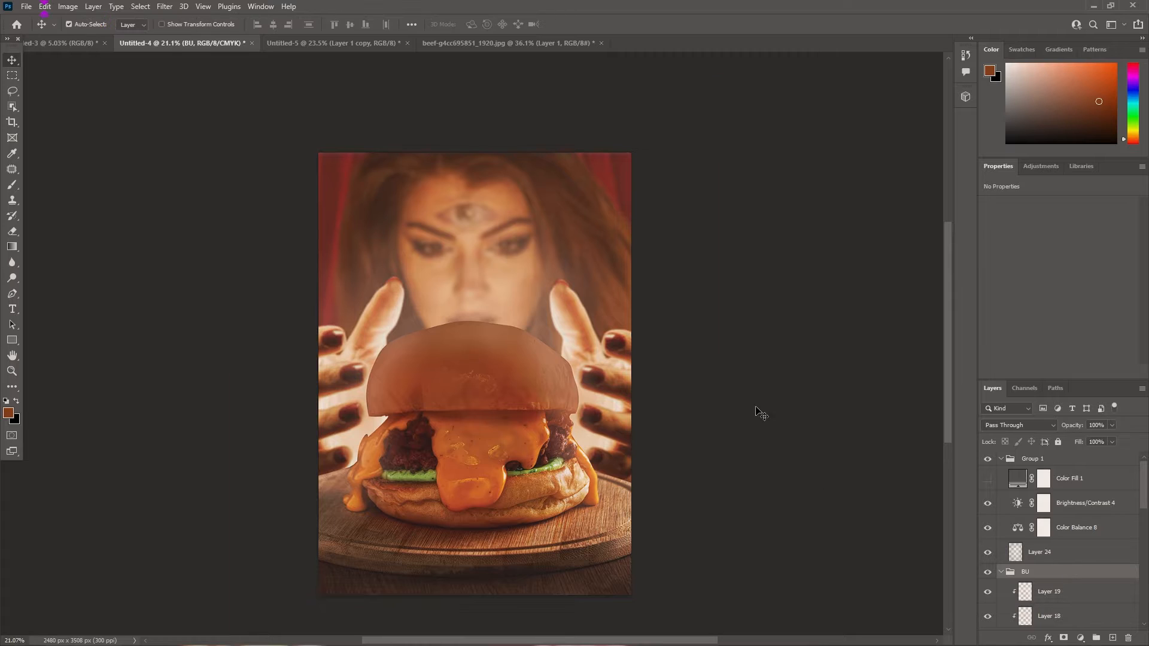
Step: Set Brightness/Contrast 4 to brightness -14 and contrast 24, showing Color Fill 1 only while checking the colours
left_click(755, 413)
scroll(680, 421, "down", 6)
scroll(599, 467, "up", 2)
left_click_drag(676, 431, 694, 458)
left_click(988, 478)
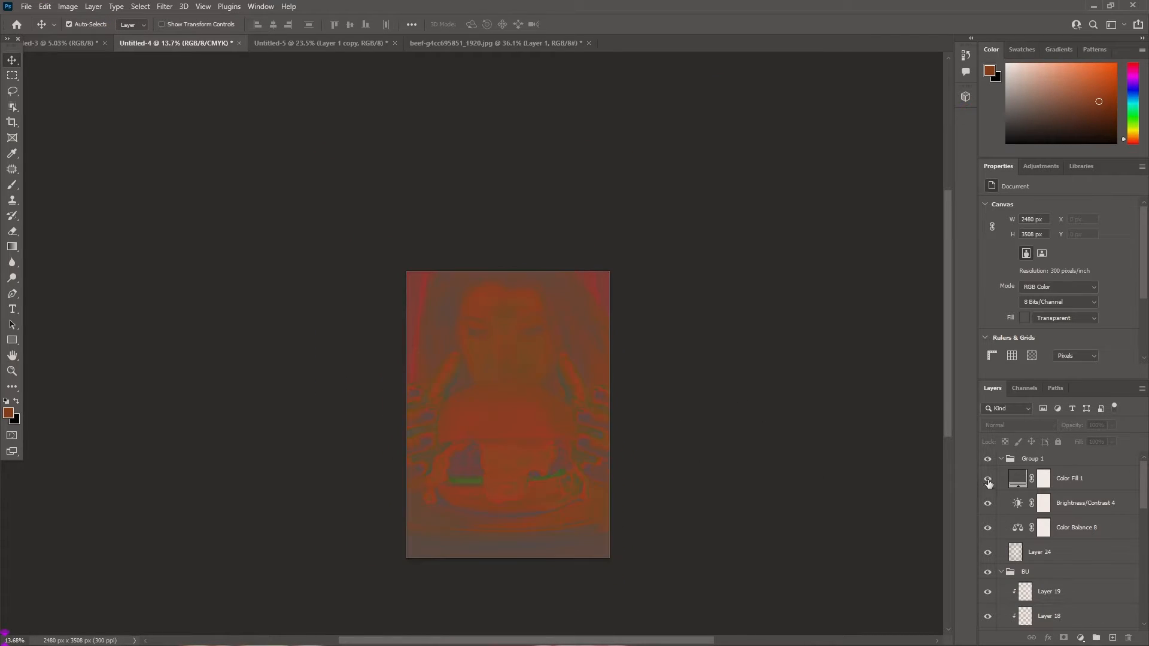
left_click(1017, 503)
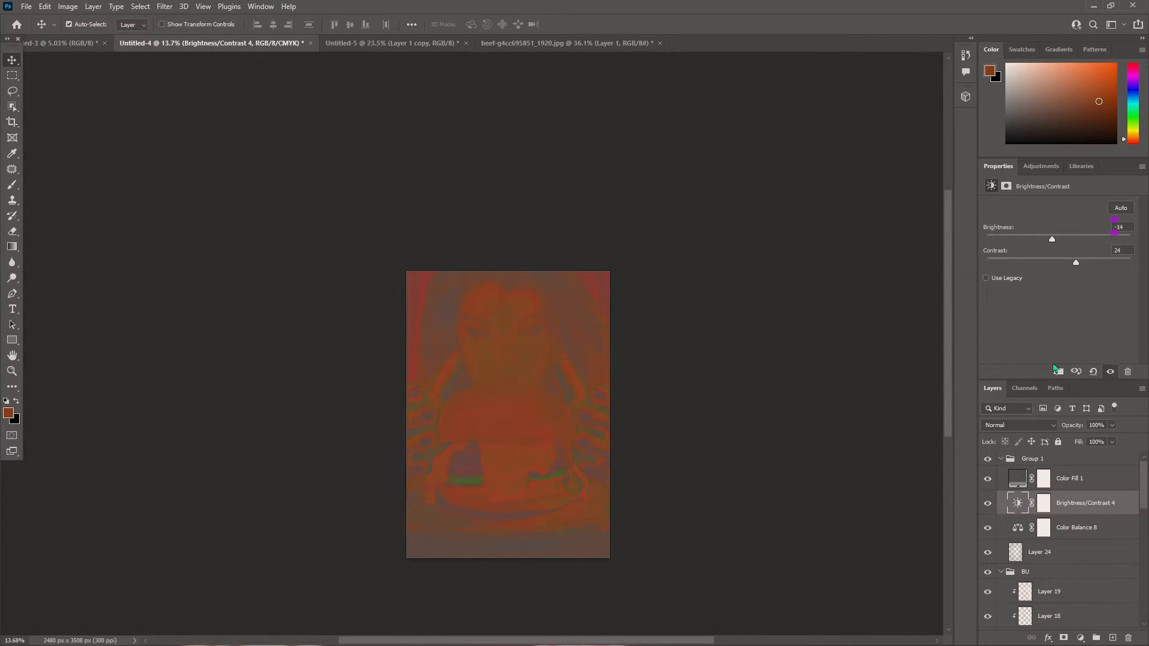
left_click(987, 479)
Step: Set the midtones of Color Balance 8 to red +17, magenta -3 and yellow -7, comparing with Color Fill 1
scroll(698, 536, "up", 3)
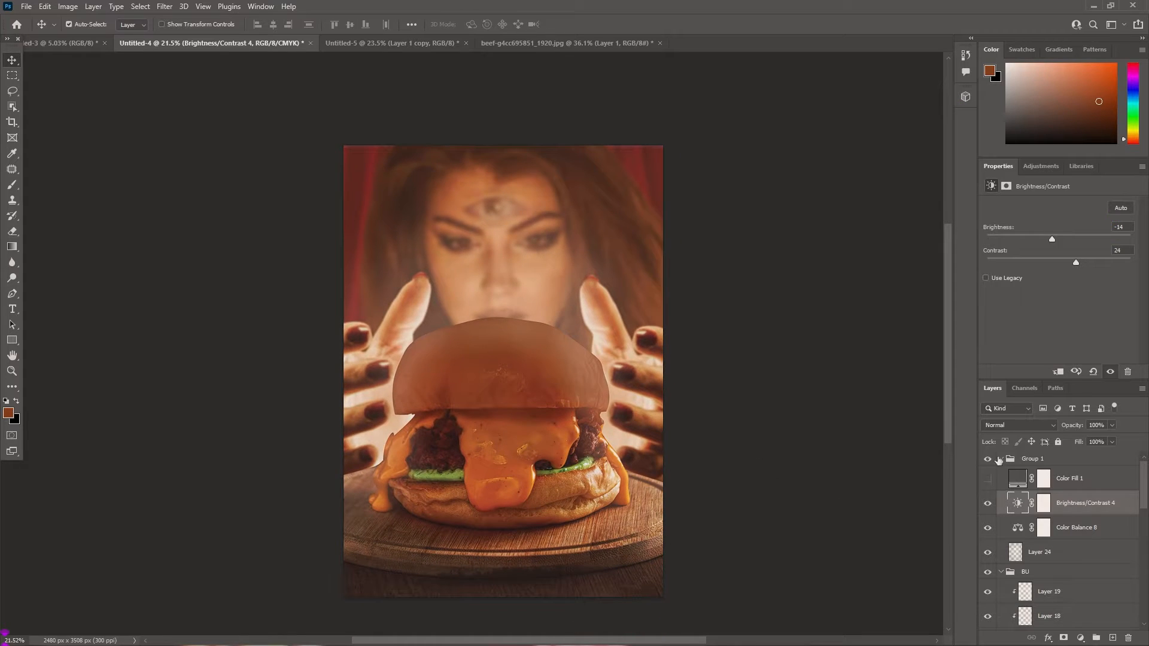
left_click(1018, 527)
left_click(988, 478)
left_click_drag(1053, 235, 1042, 271)
left_click(988, 479)
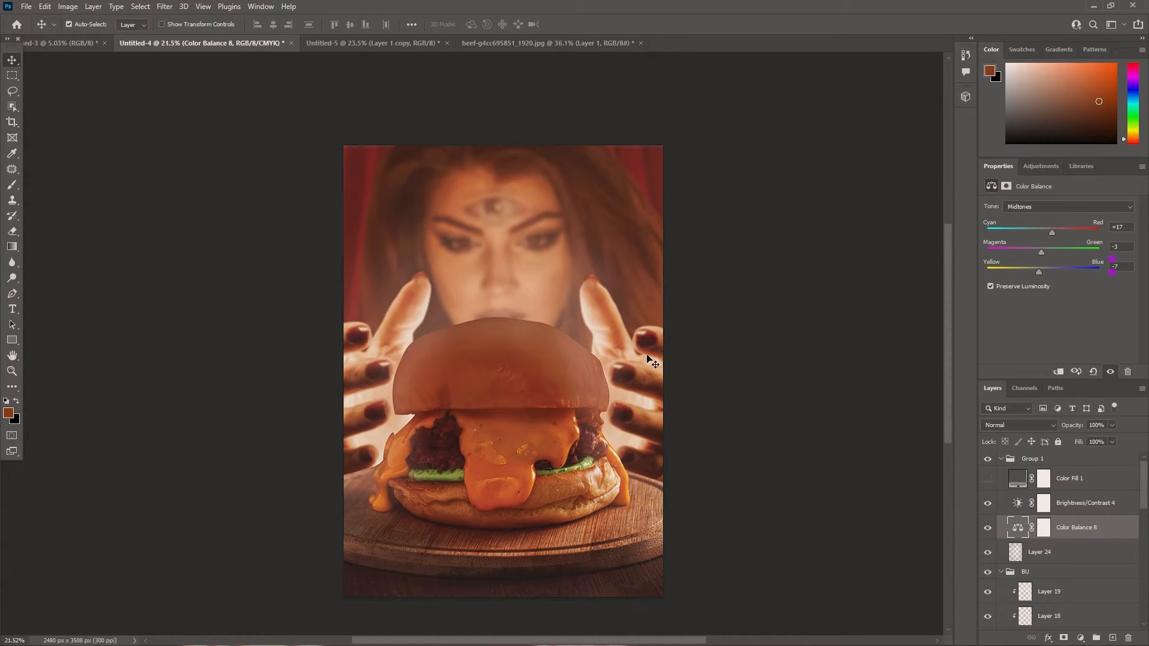
scroll(736, 386, "down", 3)
scroll(706, 410, "up", 4)
scroll(719, 408, "down", 3)
scroll(756, 405, "up", 3)
scroll(682, 409, "down", 3)
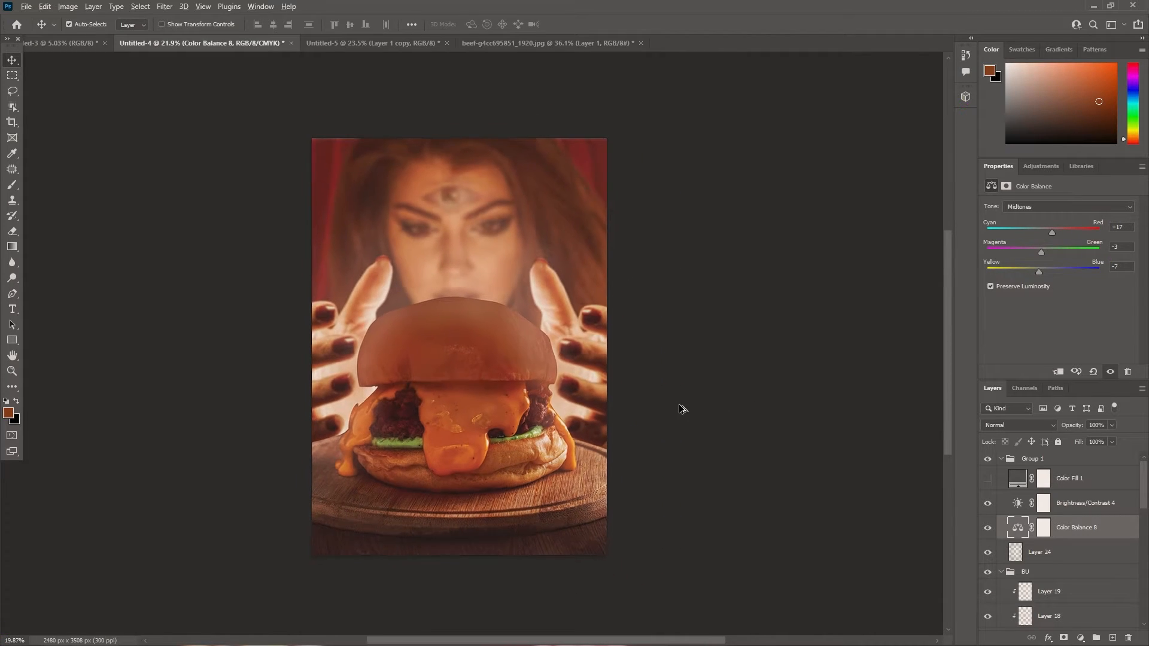
scroll(616, 405, "down", 3)
scroll(595, 411, "up", 3)
Step: Duplicate Layer 20, set the duplicate's blend mode to Overlay and its opacity to 72%, and compare the poster with and without it
scroll(1054, 539, "down", 5)
left_click(1044, 552)
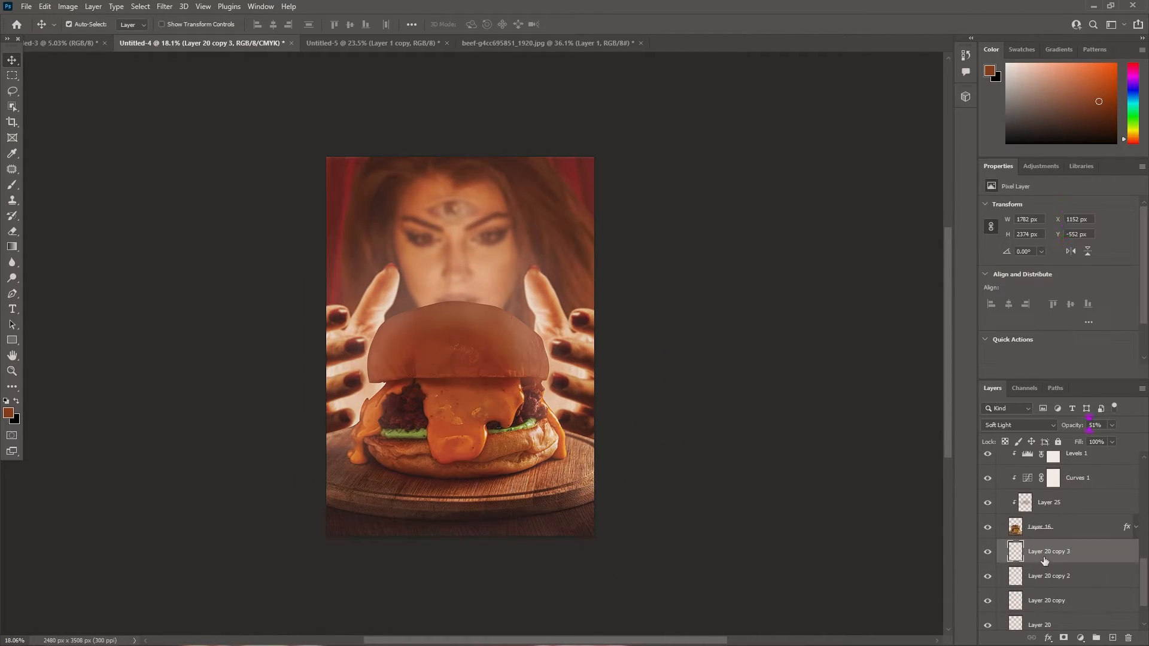
scroll(1054, 579, "down", 2)
left_click(1047, 587)
key("ctrl+j")
left_click(1028, 426)
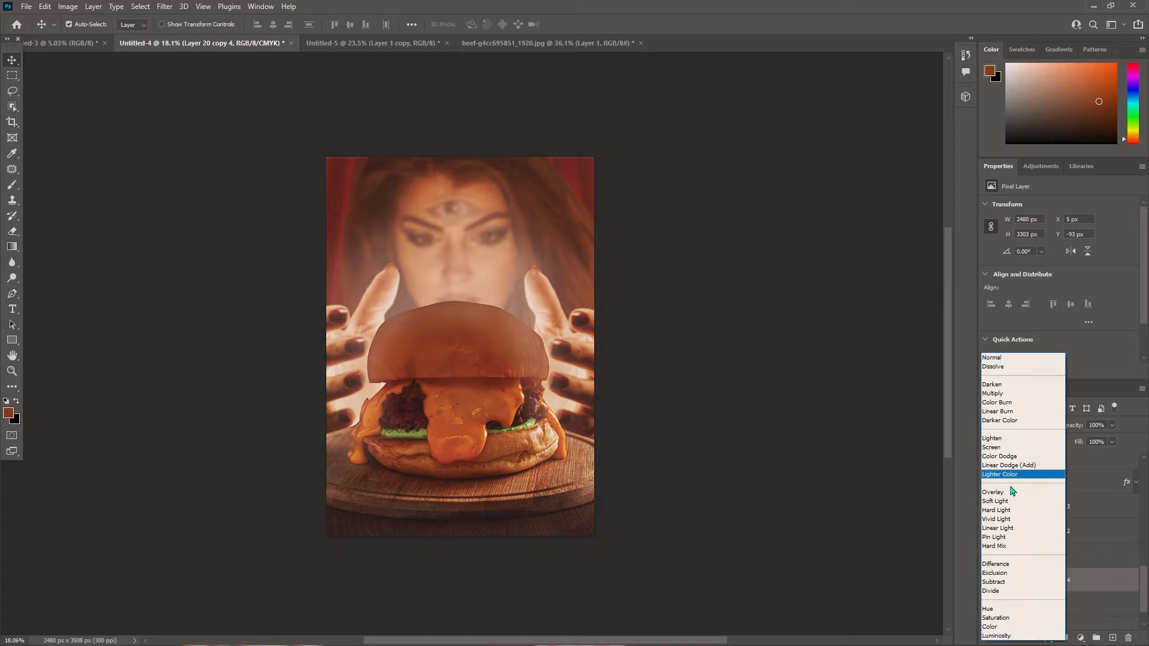
left_click(1001, 492)
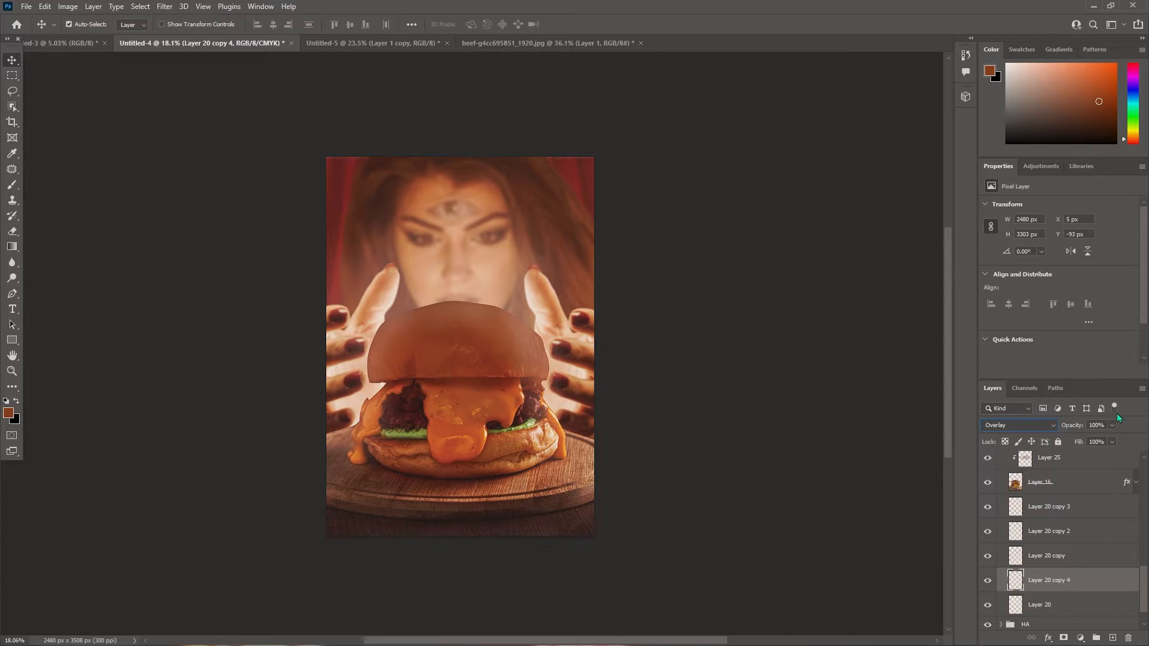
left_click_drag(1112, 425, 1101, 441)
left_click(809, 450)
left_click(988, 580)
left_click(988, 581)
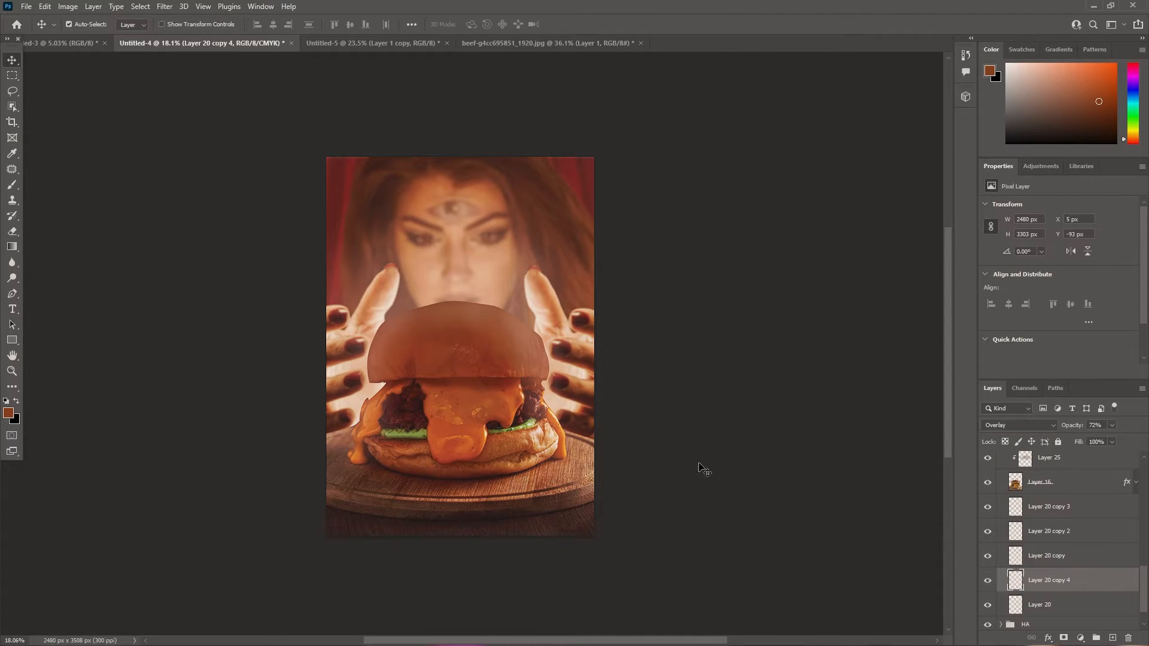
Step: Paste the copied content as a new layer directly above Layer 16 and clip it to that layer
left_click(701, 466)
left_click_drag(610, 437, 668, 431)
scroll(668, 431, "up", 2)
scroll(1064, 542, "up", 5)
left_click(1065, 544)
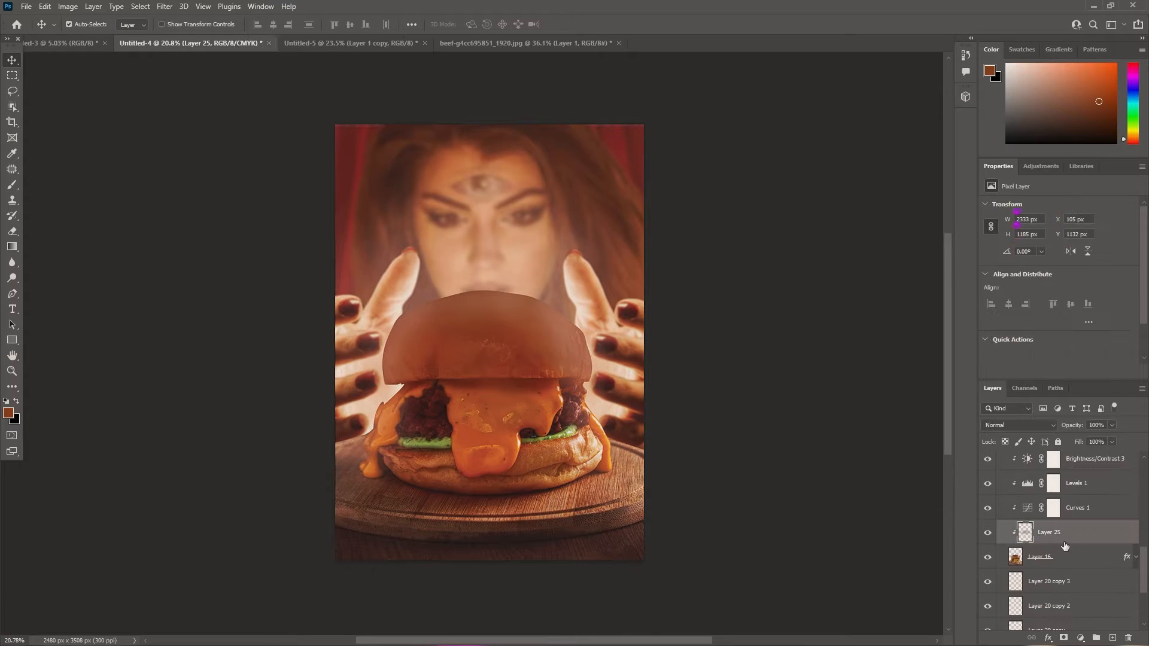
scroll(1078, 521, "up", 4)
scroll(1085, 536, "down", 3)
left_click(1061, 576)
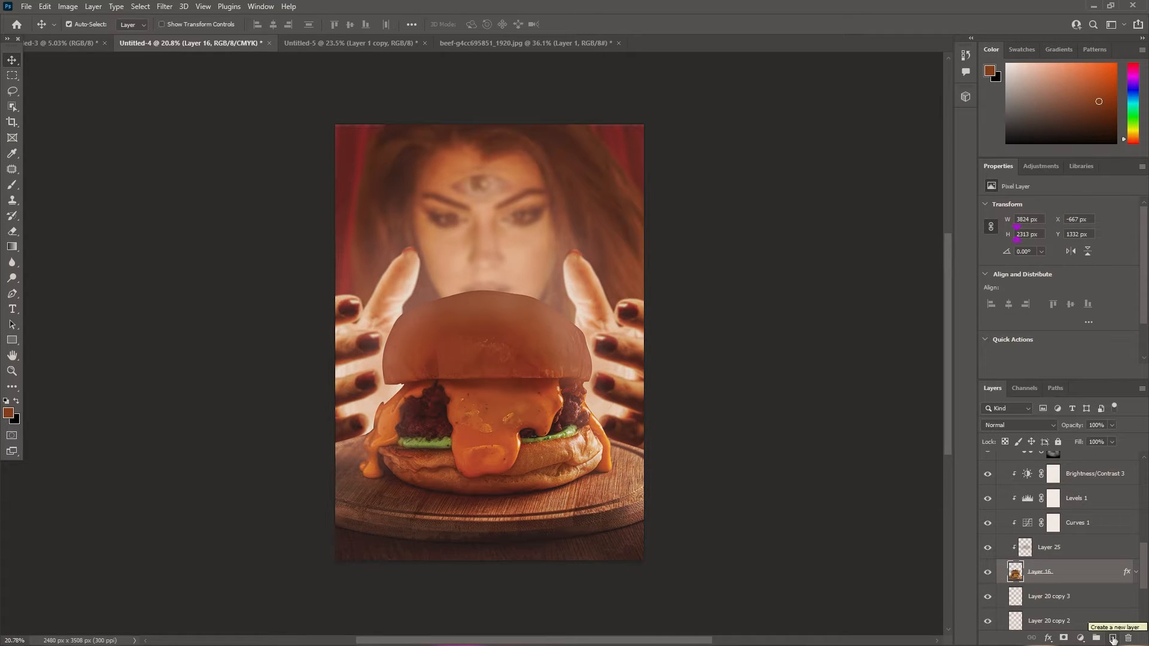
scroll(1061, 577, "down", 3)
left_click(1059, 592)
scroll(1060, 515, "up", 3)
left_click(1061, 524)
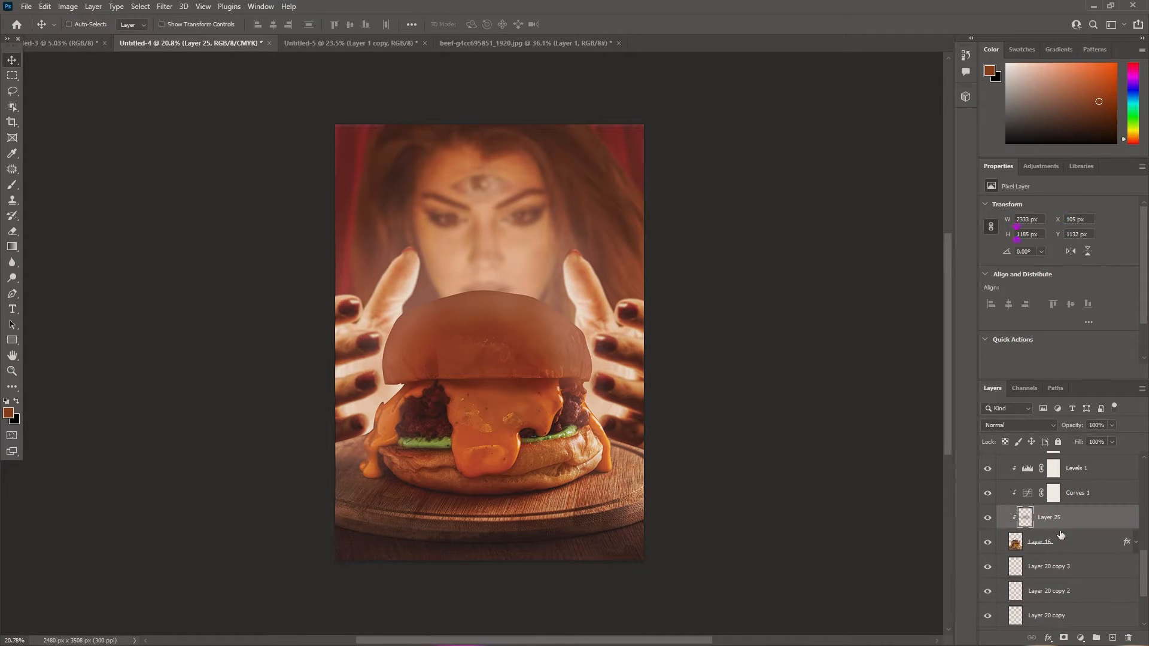
key("ctrl+v")
key("ctrl+z")
left_click(1053, 547)
key("ctrl+v")
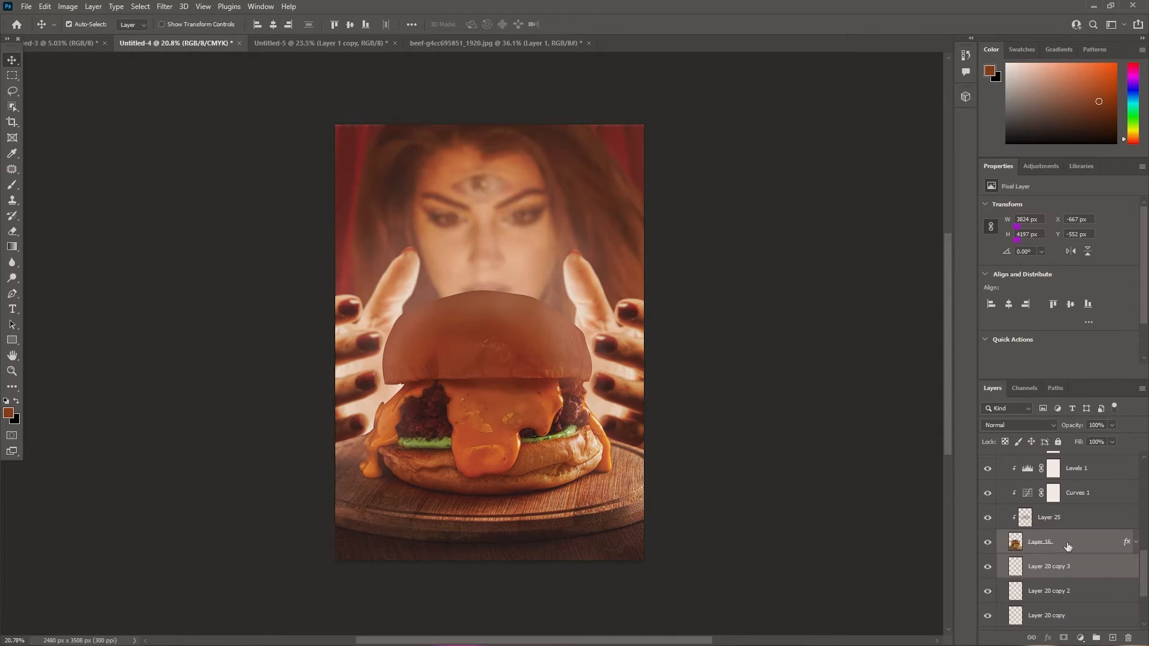
key("ctrl+alt+g")
Step: Reshape the new clipped layer with Free Transform over the lower part of the wooden board and set its opacity to 62%
key("ctrl+t")
left_click_drag(602, 383, 508, 509)
left_click_drag(546, 471, 736, 477)
left_click_drag(487, 266, 487, 429)
key("Return")
left_click(1112, 426)
left_click_drag(1113, 439, 1093, 440)
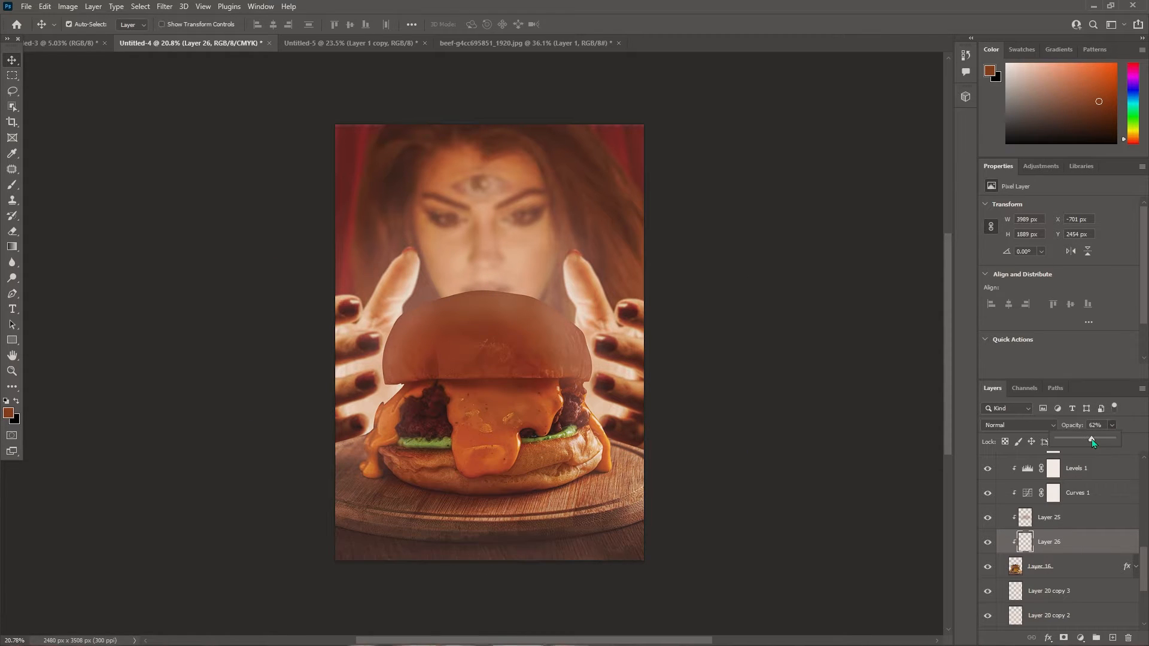
left_click(1090, 546)
scroll(695, 409, "down", 2)
left_click(696, 408)
scroll(676, 459, "up", 3)
scroll(679, 461, "down", 1)
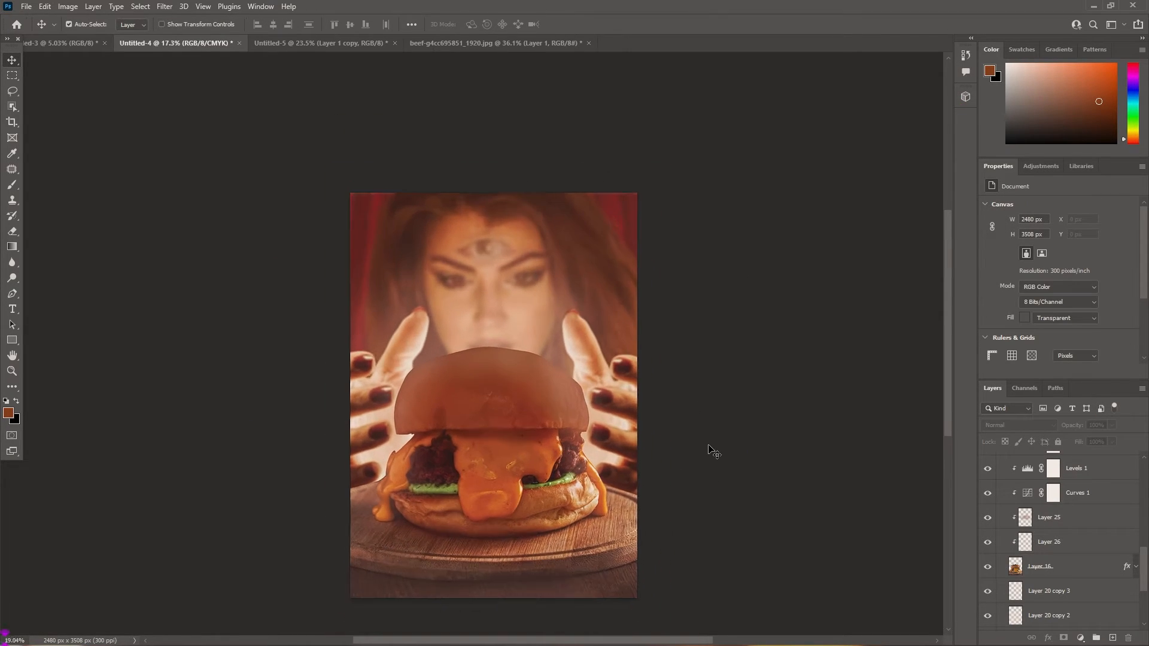
Step: Set the brightness of Brightness/Contrast 4 to -39, comparing the poster with Color Fill 1 shown and hidden
scroll(1030, 544, "up", 5)
left_click(1044, 502)
left_click(988, 479)
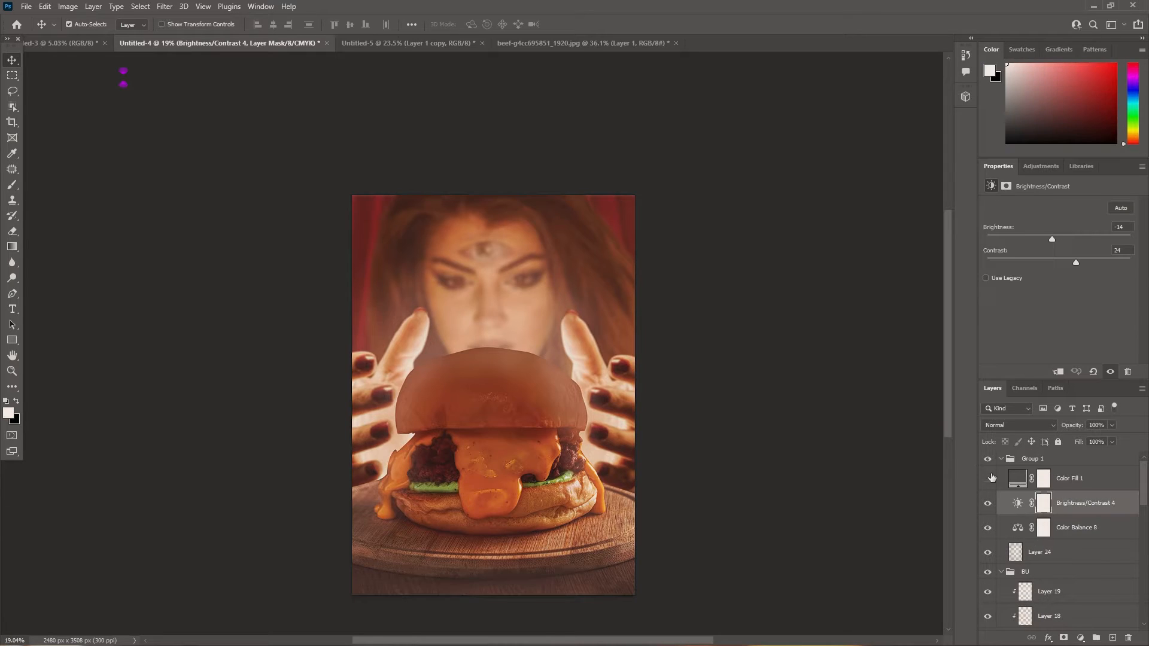
left_click(989, 478)
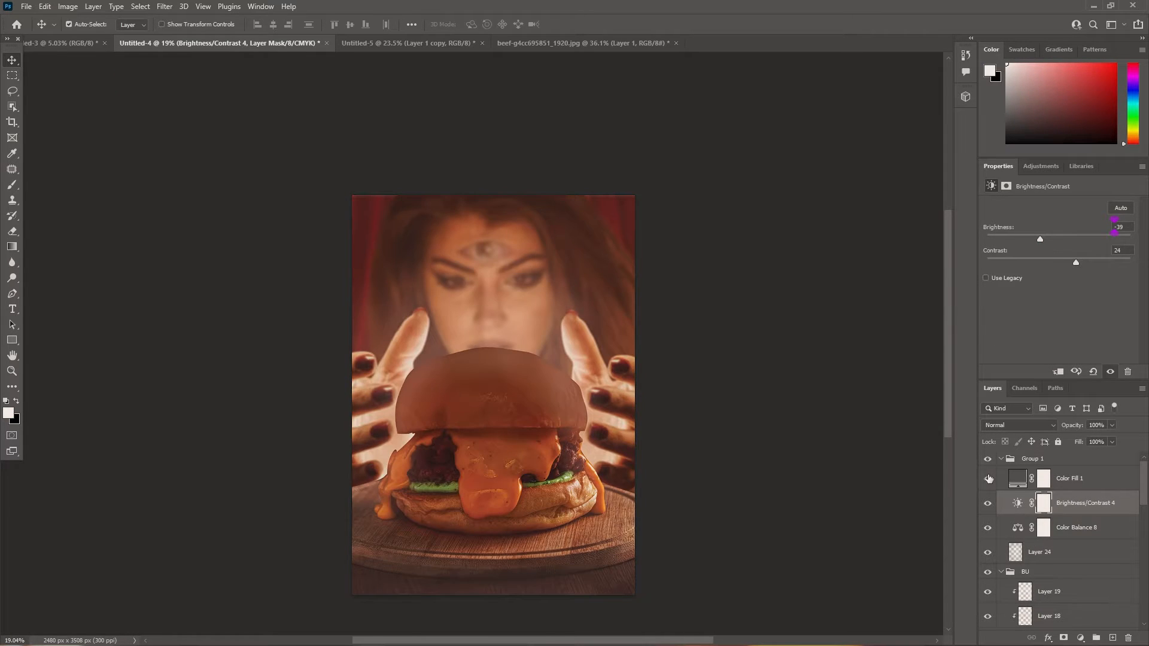
left_click(989, 479)
left_click(990, 479)
left_click(989, 478)
Step: Set the midtones red of Color Balance 8 to +26 using Color Fill 1 as a check, and hide Color Fill 1 again
left_click(1071, 527)
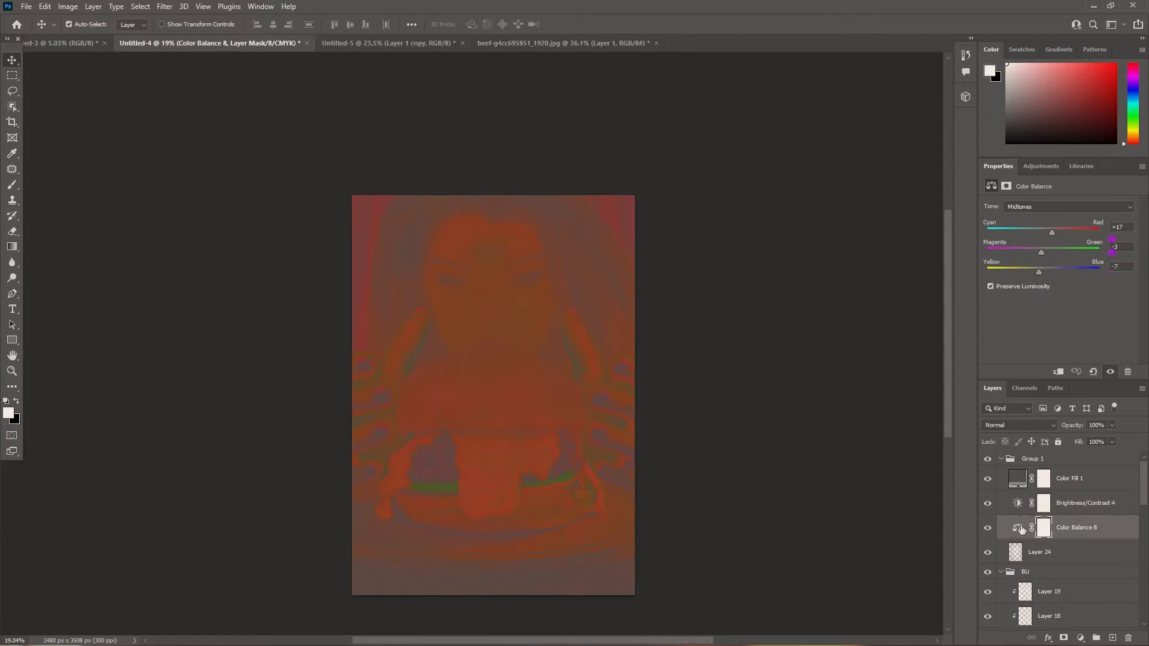
left_click(989, 478)
left_click(988, 479)
left_click_drag(1060, 233, 1059, 234)
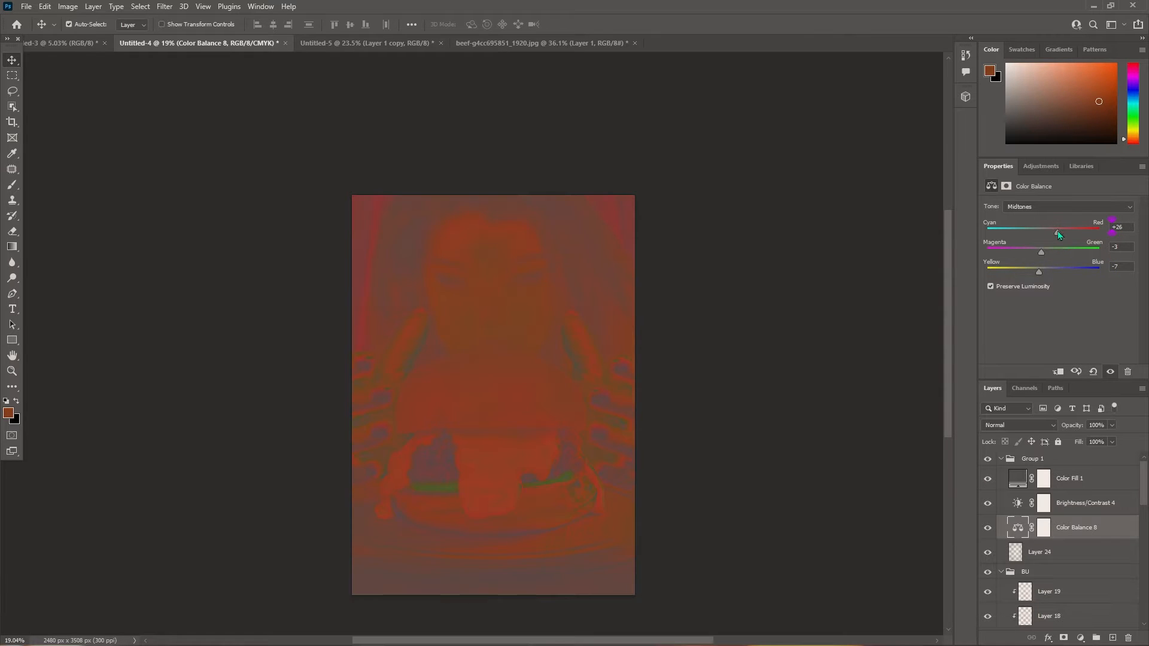
left_click(988, 480)
left_click(751, 408)
scroll(752, 409, "down", 3)
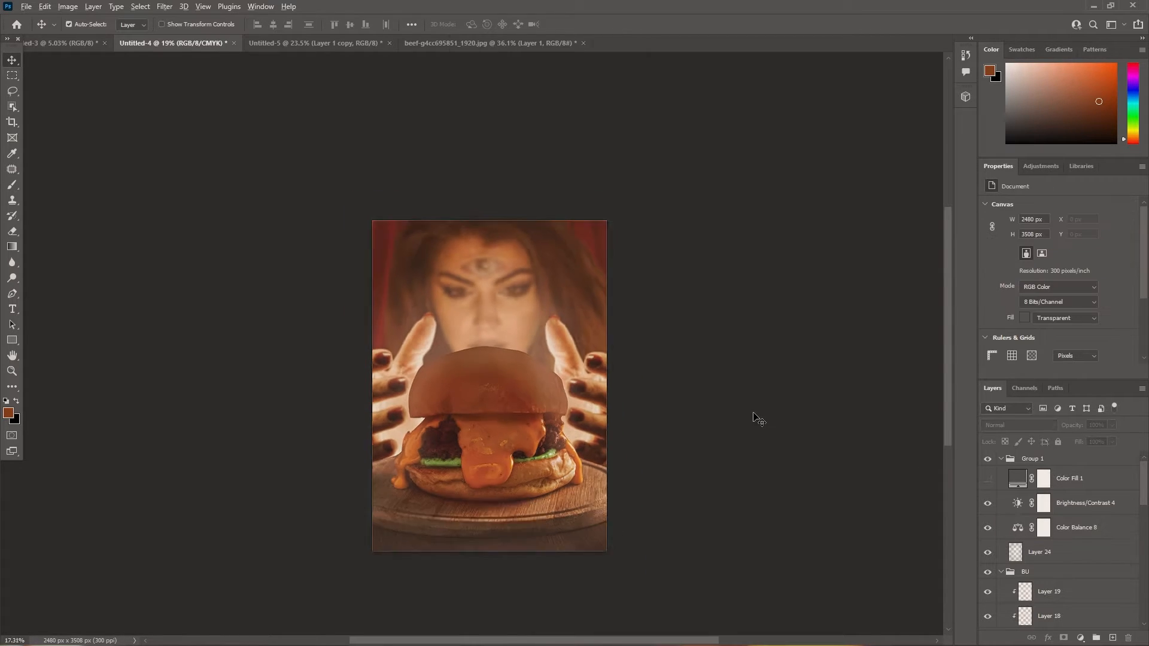
scroll(680, 373, "up", 3)
scroll(1065, 539, "down", 5)
Step: Set Brightness/Contrast 3 on the burger to brightness -5 and contrast 31
left_click(1095, 564)
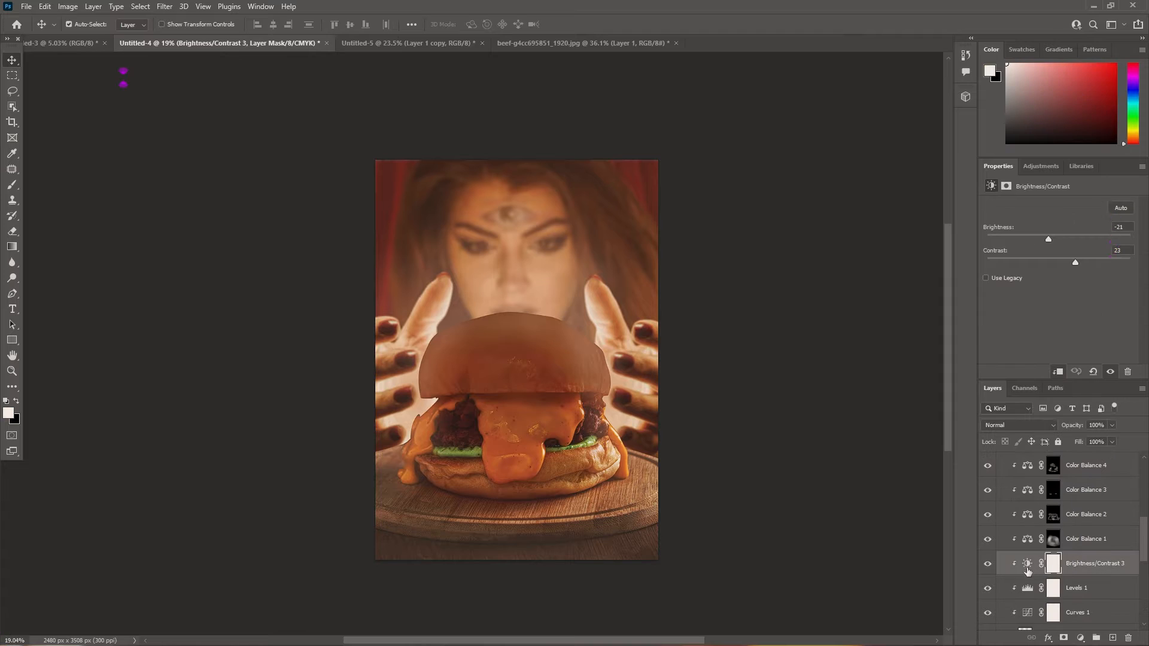
left_click_drag(1053, 239, 1058, 240)
scroll(1041, 555, "down", 1)
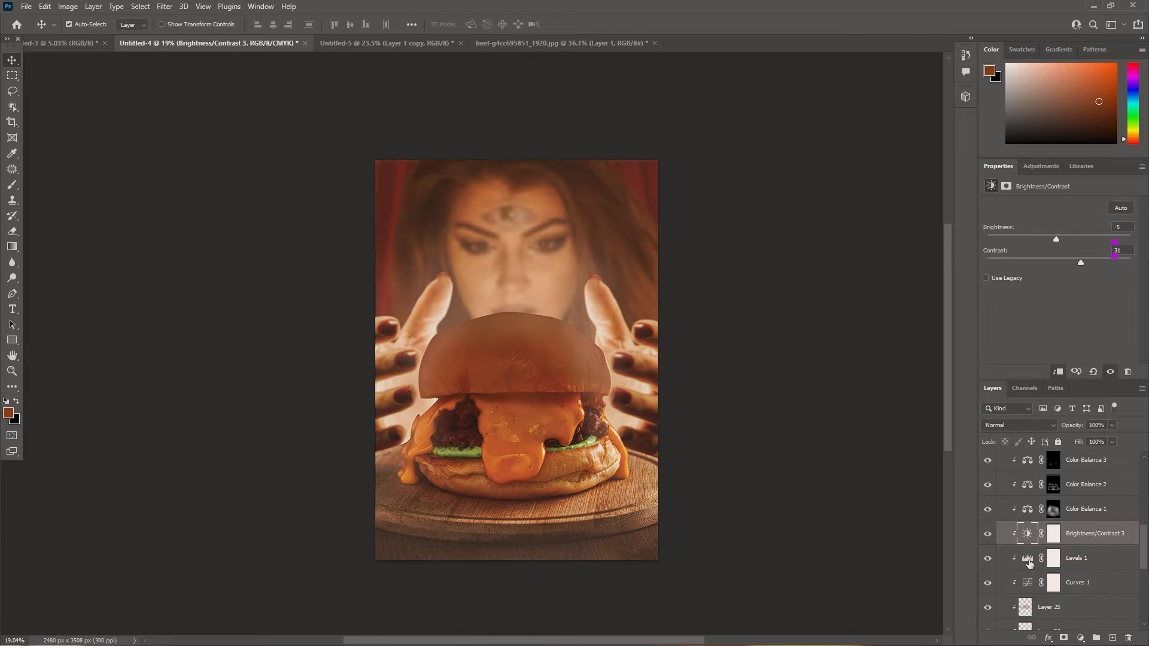
Step: Adjust the highlight input level of Levels 1 on the burger
left_click(1040, 557)
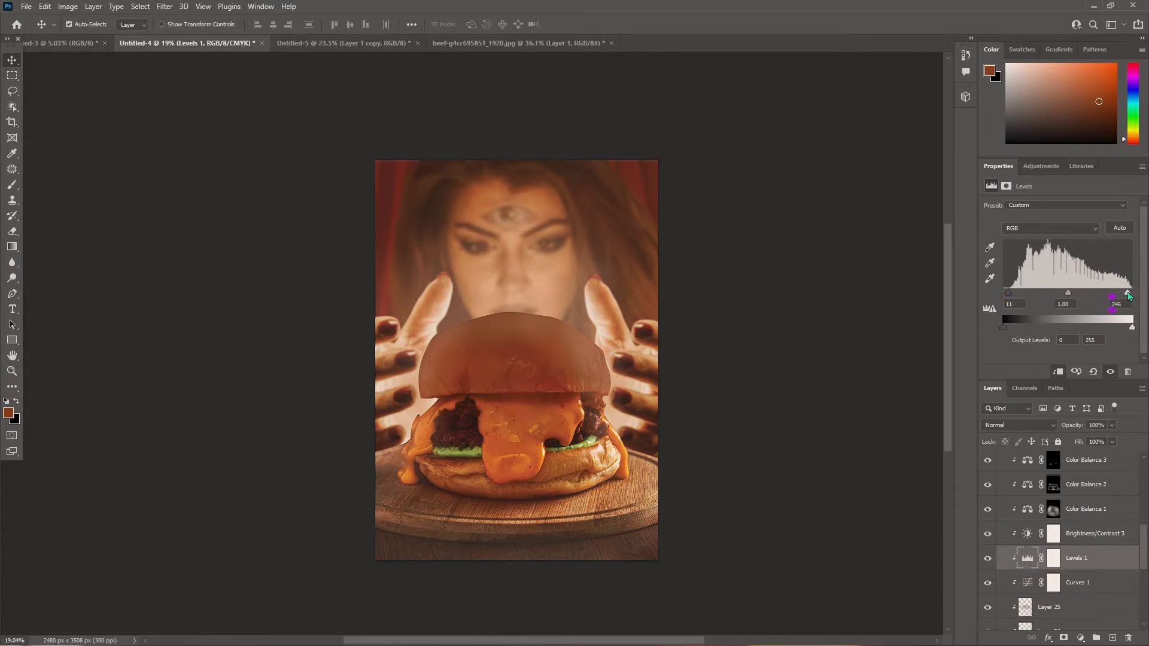
left_click_drag(1129, 296, 1132, 295)
scroll(1065, 538, "down", 2)
Step: Reshape the upper part of the RGB curve in Curves 1 and check the whole poster
left_click(1076, 523)
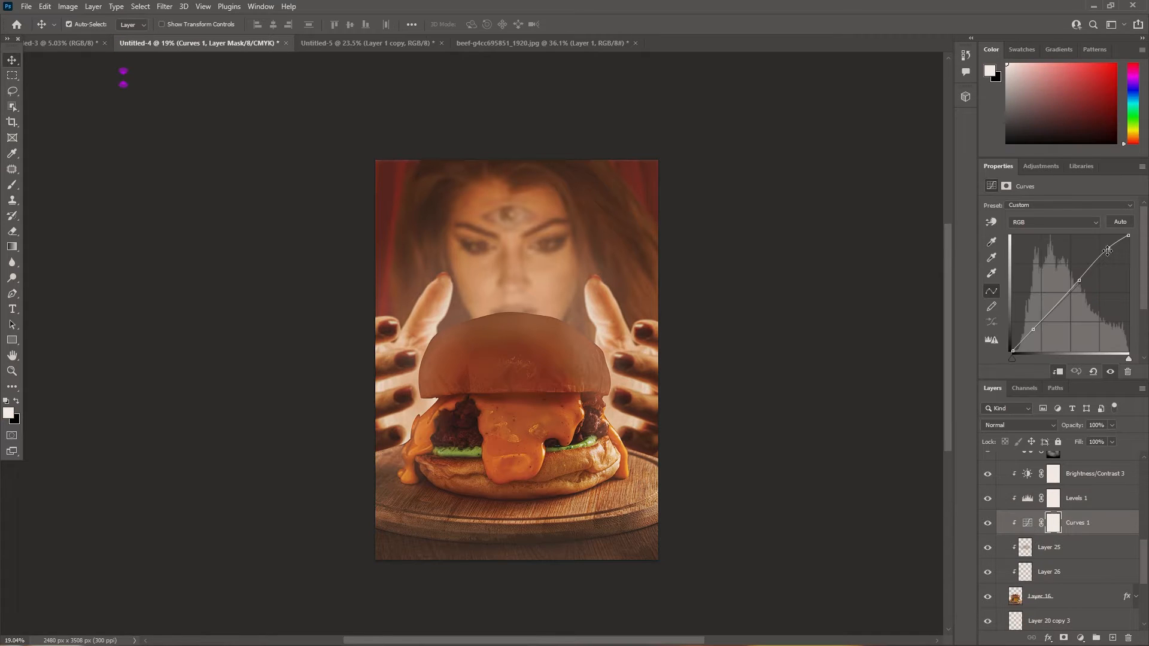
left_click_drag(1107, 251, 1081, 280)
left_click(45, 136)
scroll(569, 462, "down", 4)
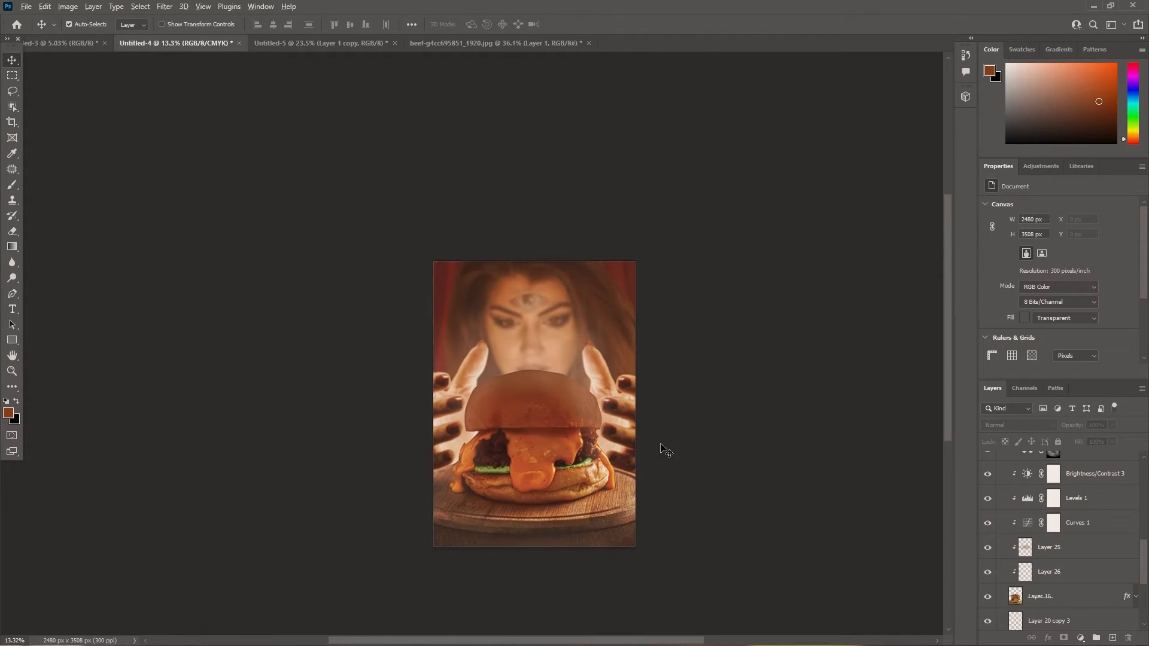
scroll(718, 419, "up", 5)
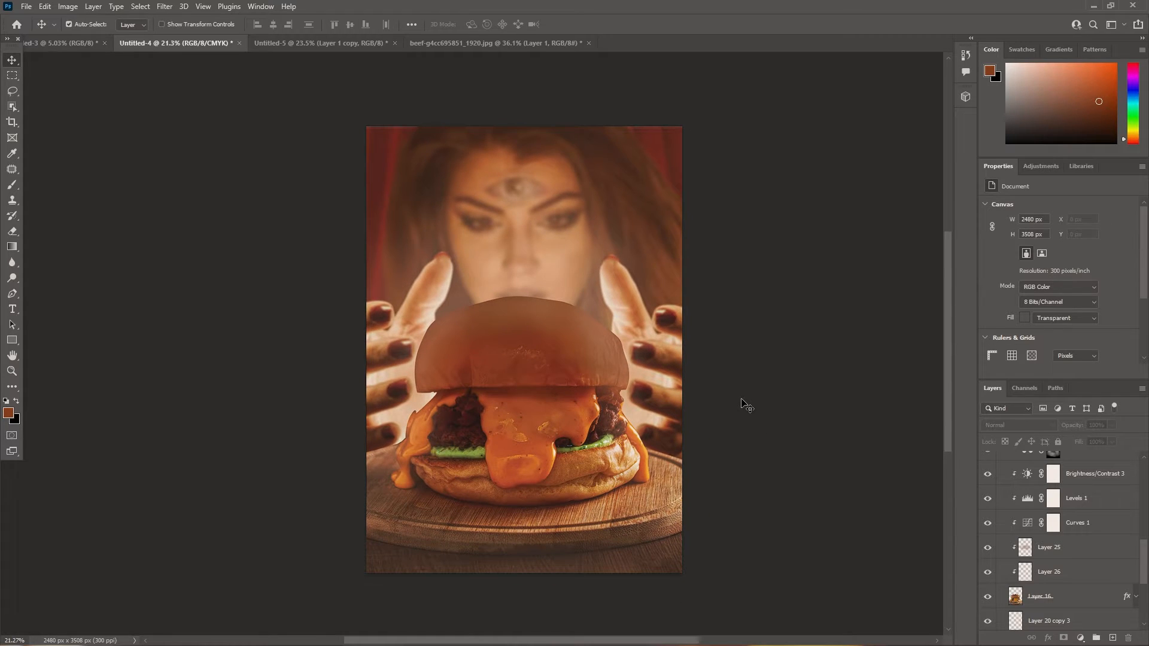
Step: Set Brightness/Contrast 3 to brightness 25 and contrast 17
left_click(1089, 473)
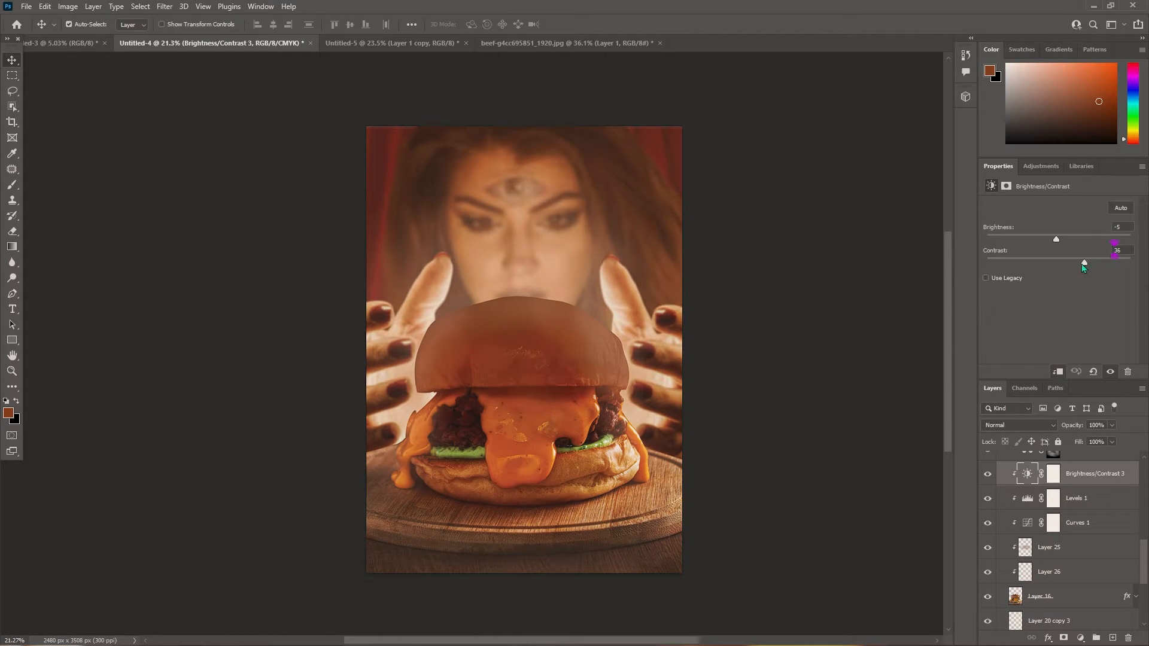
left_click_drag(1057, 239, 1072, 240)
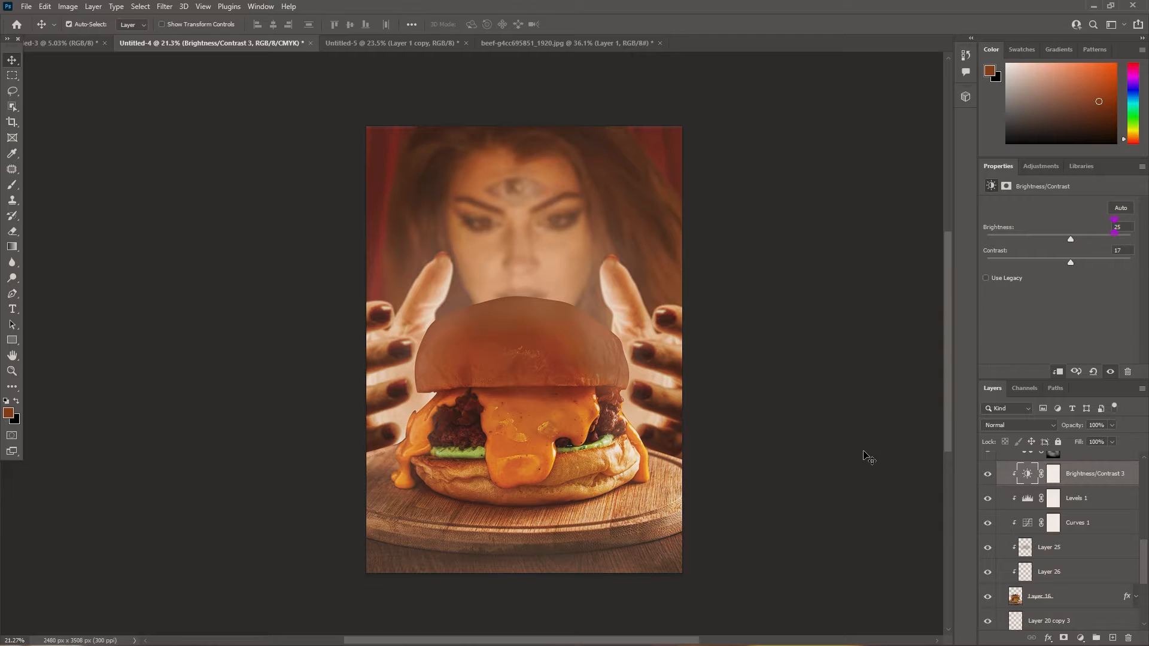
scroll(886, 472, "down", 2)
Step: Add a clipped Brightness/Contrast adjustment above Layer 16 with brightness 150 and invert its mask to black
left_click(1054, 547)
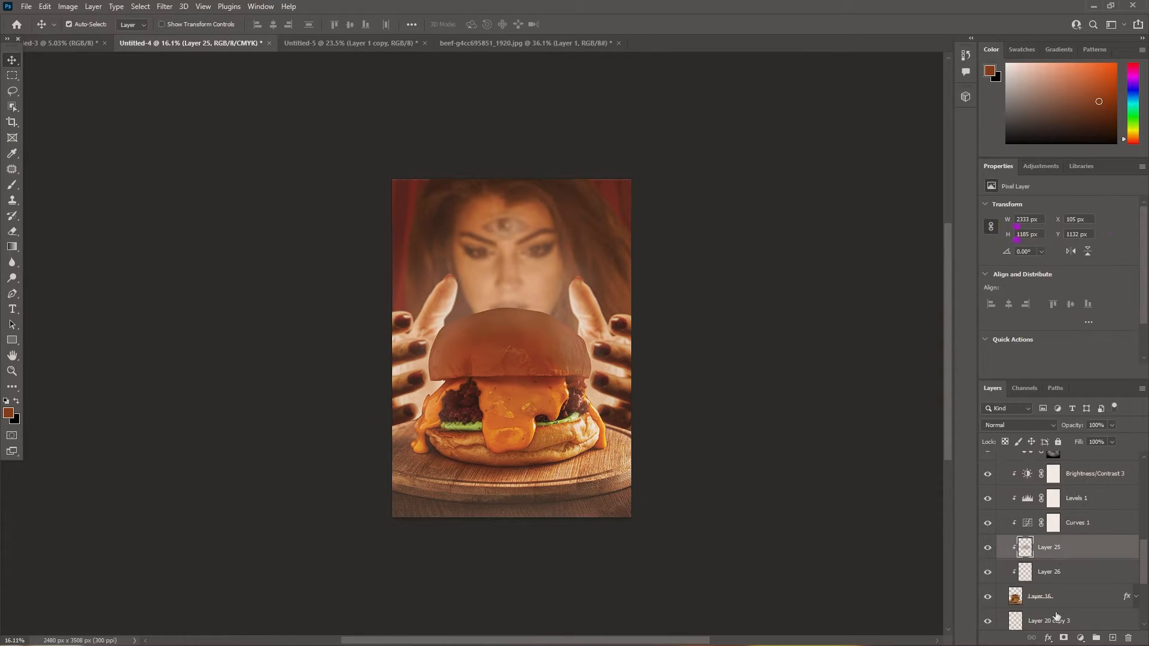
left_click(1054, 596)
left_click(1041, 166)
left_click(1012, 193)
left_click_drag(1060, 239, 1133, 240)
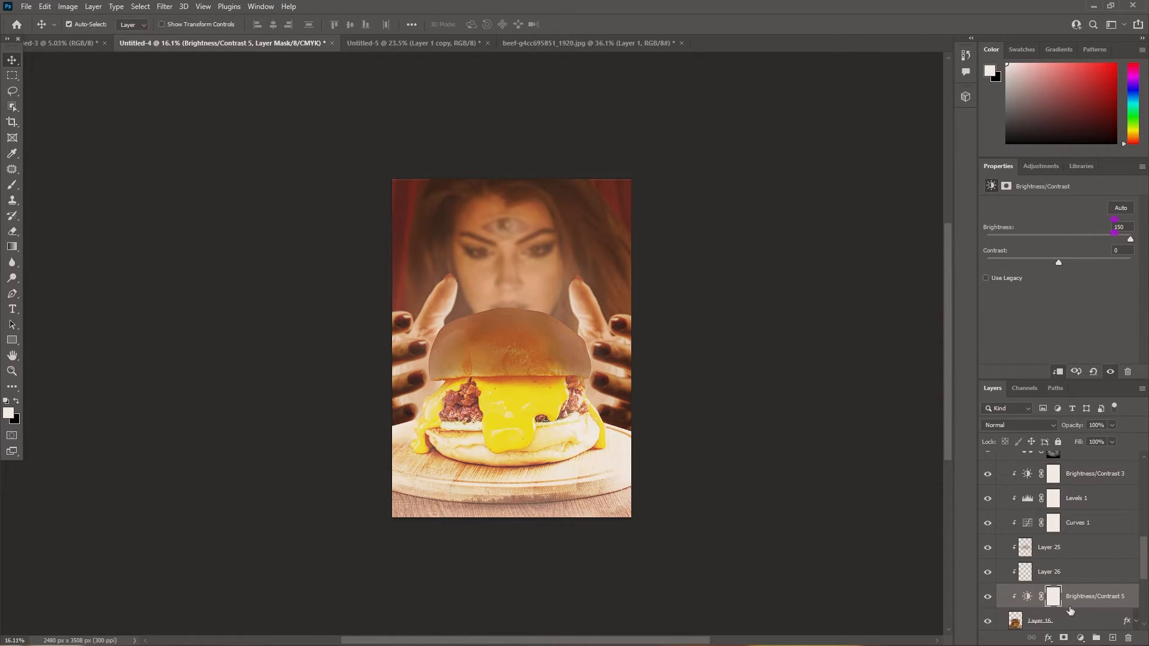
key("ctrl+i")
Step: Paint white on the Brightness/Contrast 5 mask along the burger's outer edges with a smaller soft brush at 35% flow
key("b")
scroll(515, 335, "up", 4)
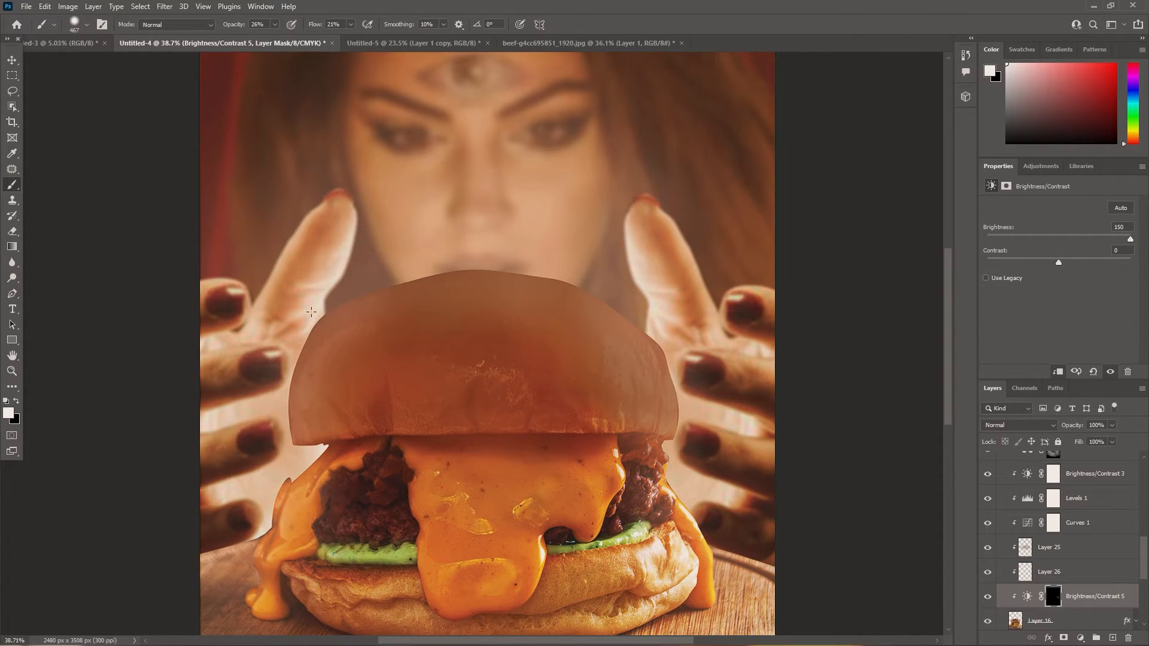
left_click_drag(316, 25, 324, 25)
key("bracketleft")
key("bracketleft")
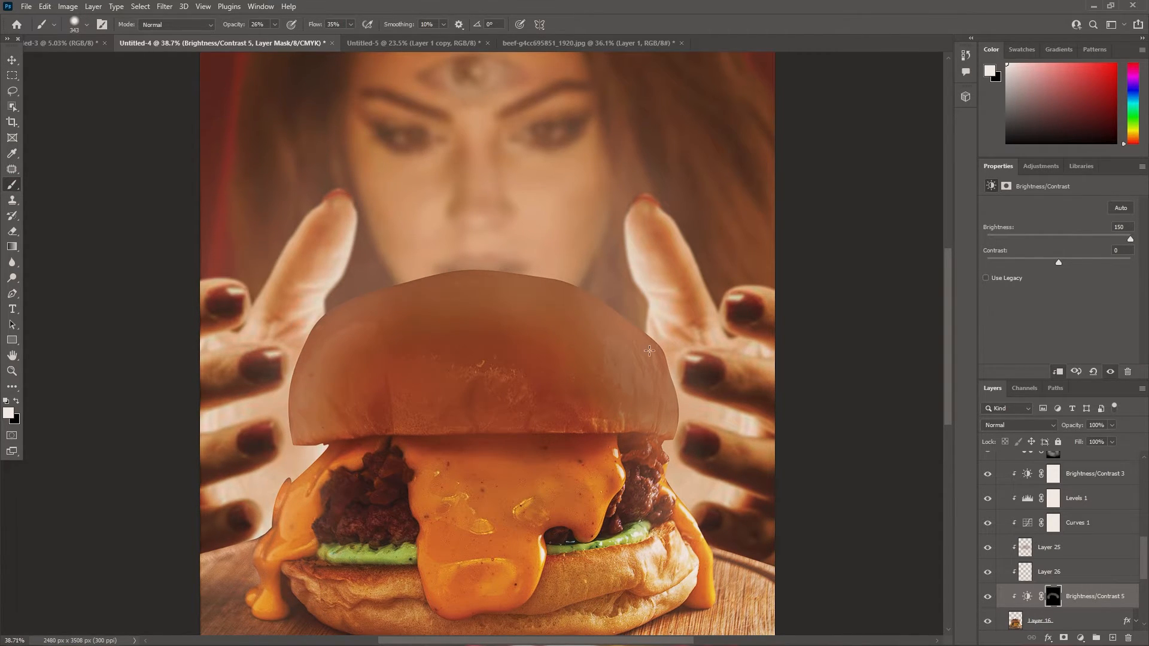
left_click_drag(706, 503, 721, 619)
mouse_move(282, 500)
left_mouse_down()
mouse_move(257, 570)
mouse_move(176, 582)
left_mouse_up()
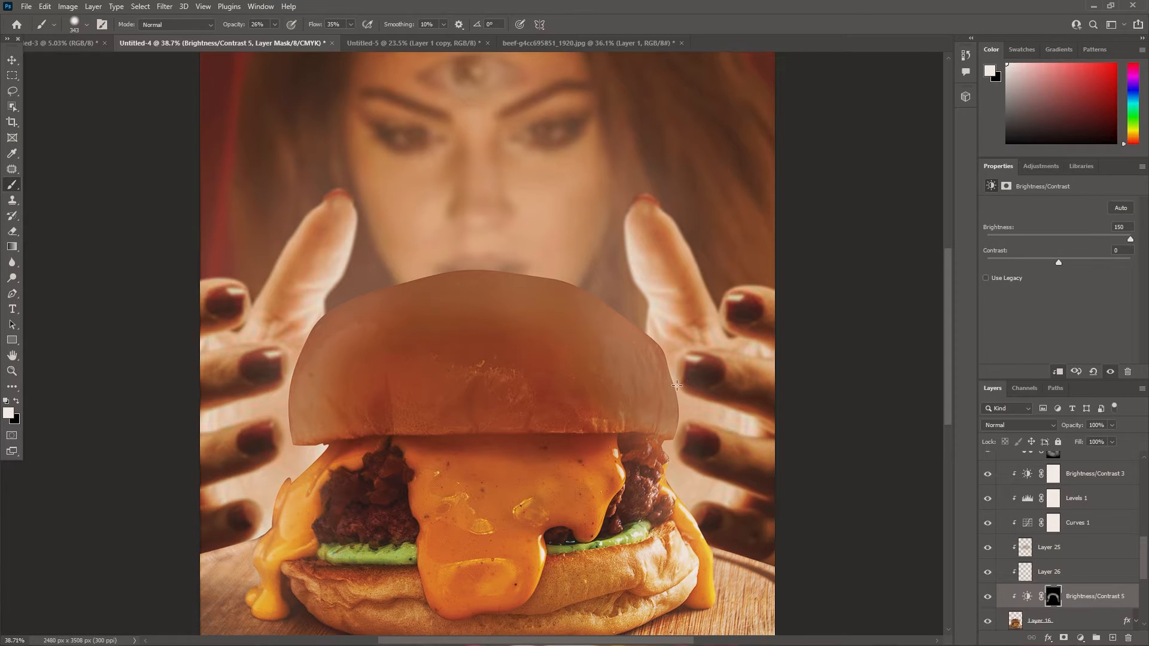
Step: Raise the brush opacity to 40% and strengthen the brightening on both sides of the burger in the mask
scroll(456, 418, "down", 3)
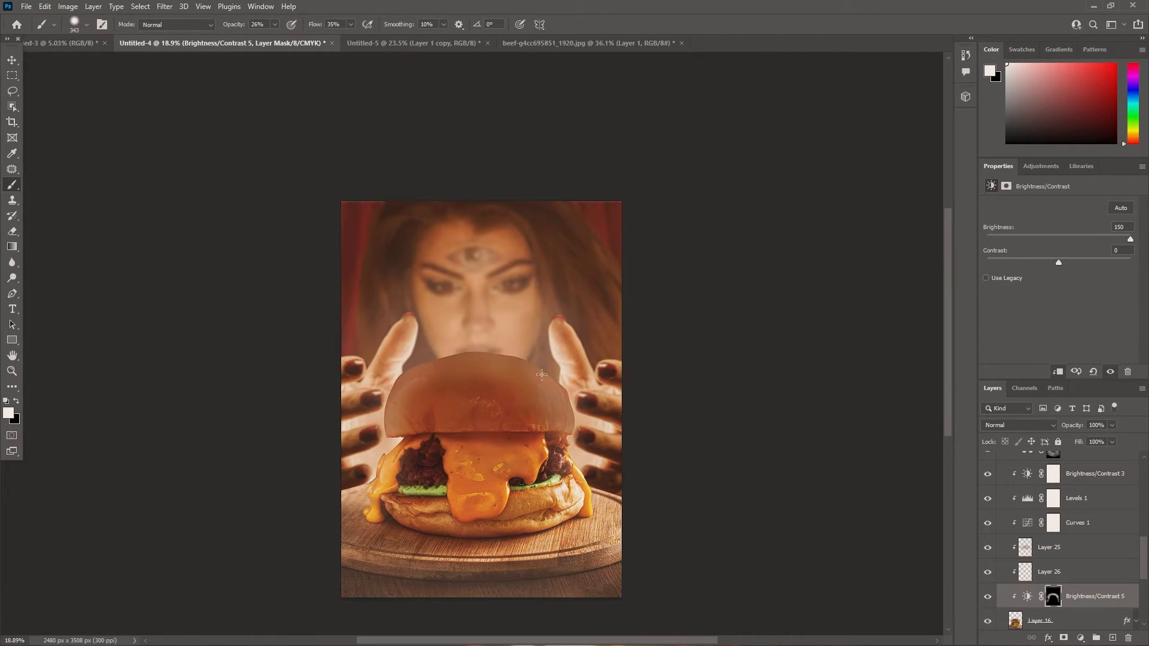
left_click_drag(277, 27, 283, 41)
left_click_drag(369, 444, 341, 507)
left_click_drag(579, 456, 635, 506)
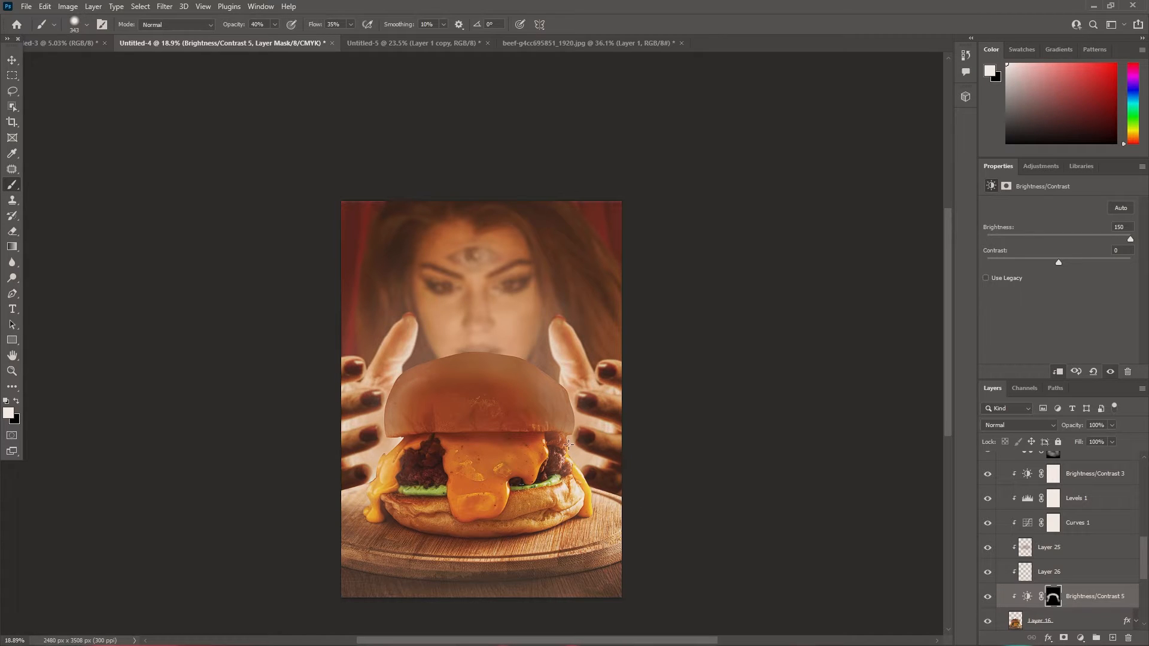
scroll(587, 355, "up", 2)
Step: Paint white light along the bun's edges on a new clipped layer above Layer 16 and set its blend mode to Overlay
left_click(1113, 638, "ctrl")
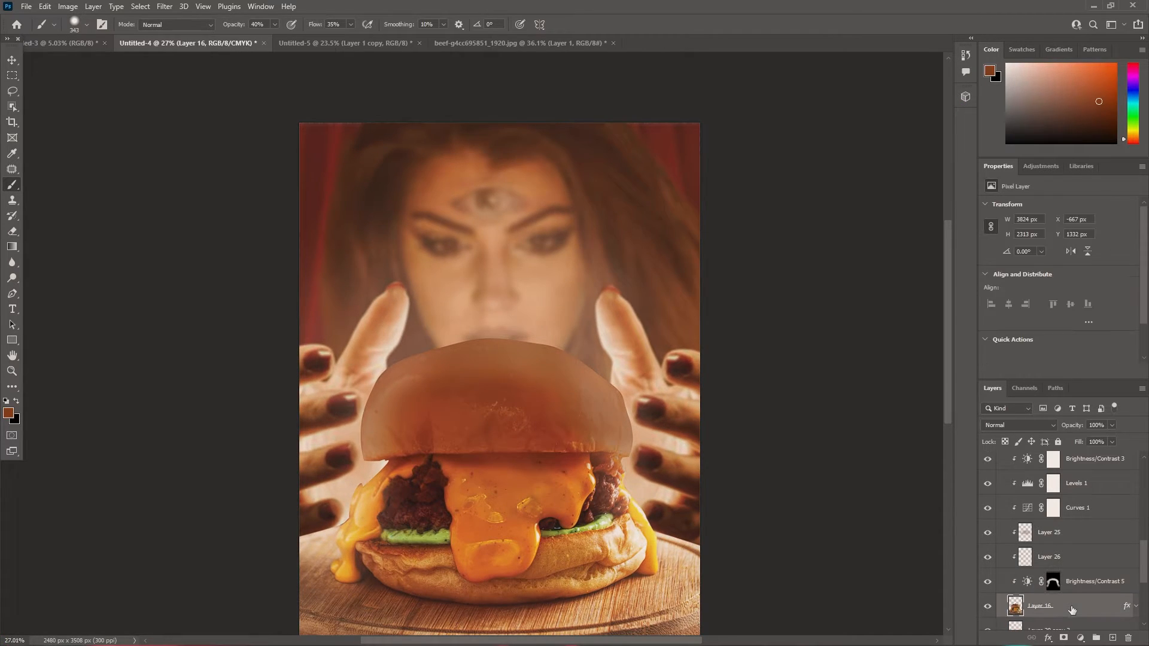
left_click(9, 413)
left_click(705, 289)
key("Return")
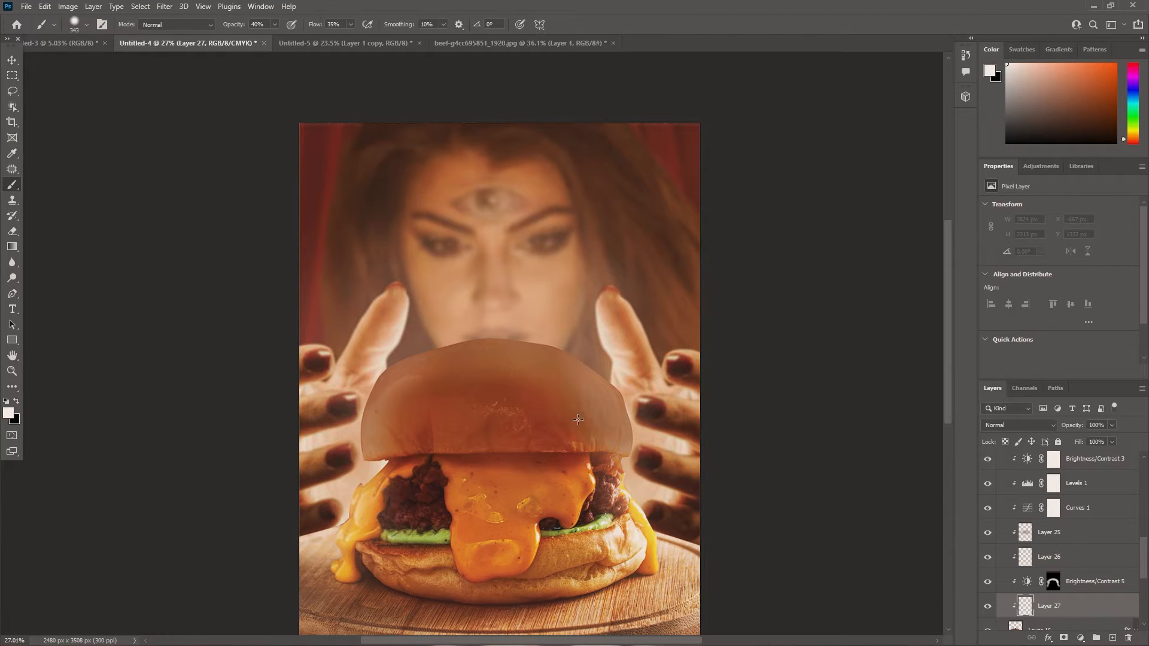
left_click_drag(533, 371, 390, 373)
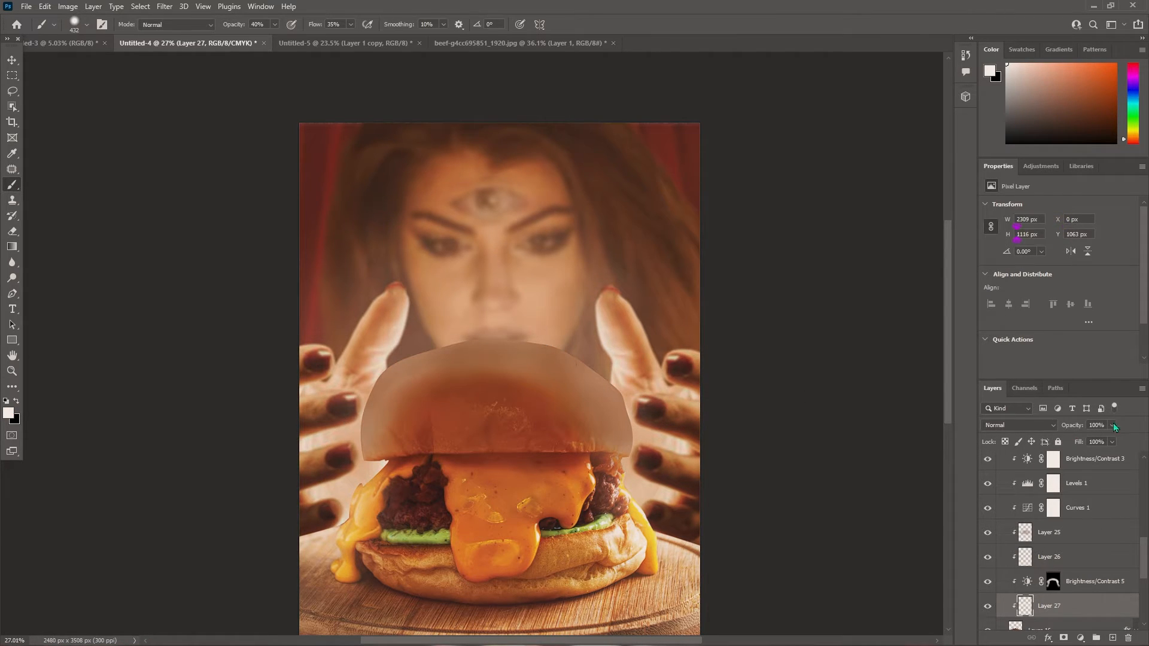
left_click(1020, 425)
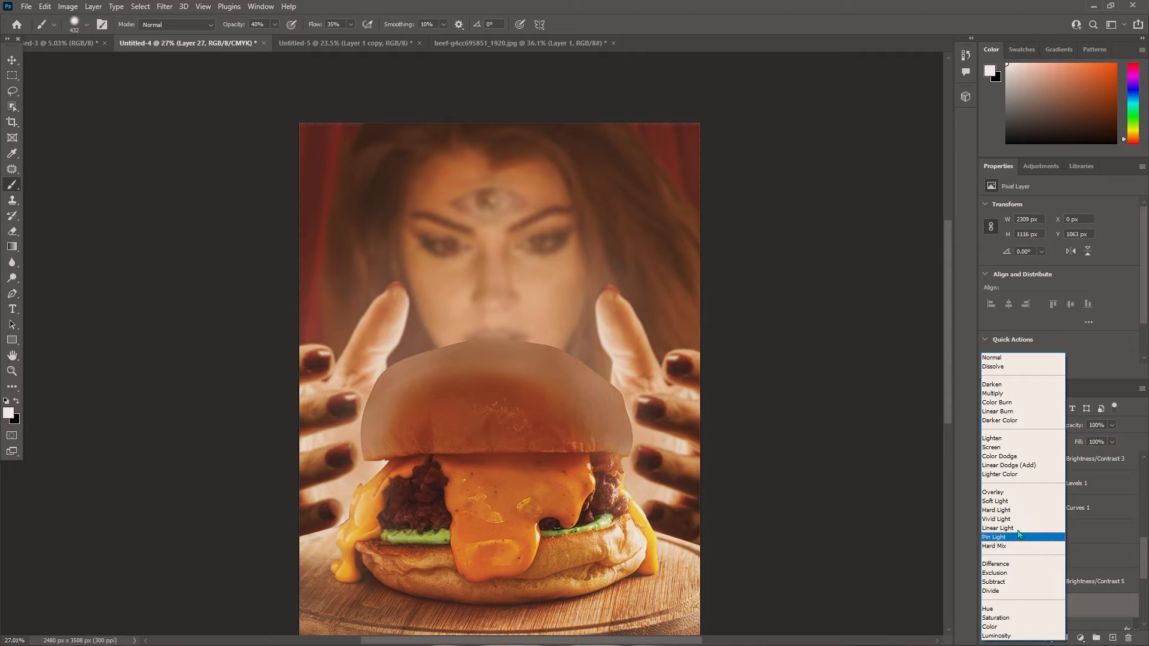
left_click(1027, 495)
Step: Compare the burger with and without its painted clipped layers, including Layer 25, Layer 18 and Layer 17
left_click(997, 540)
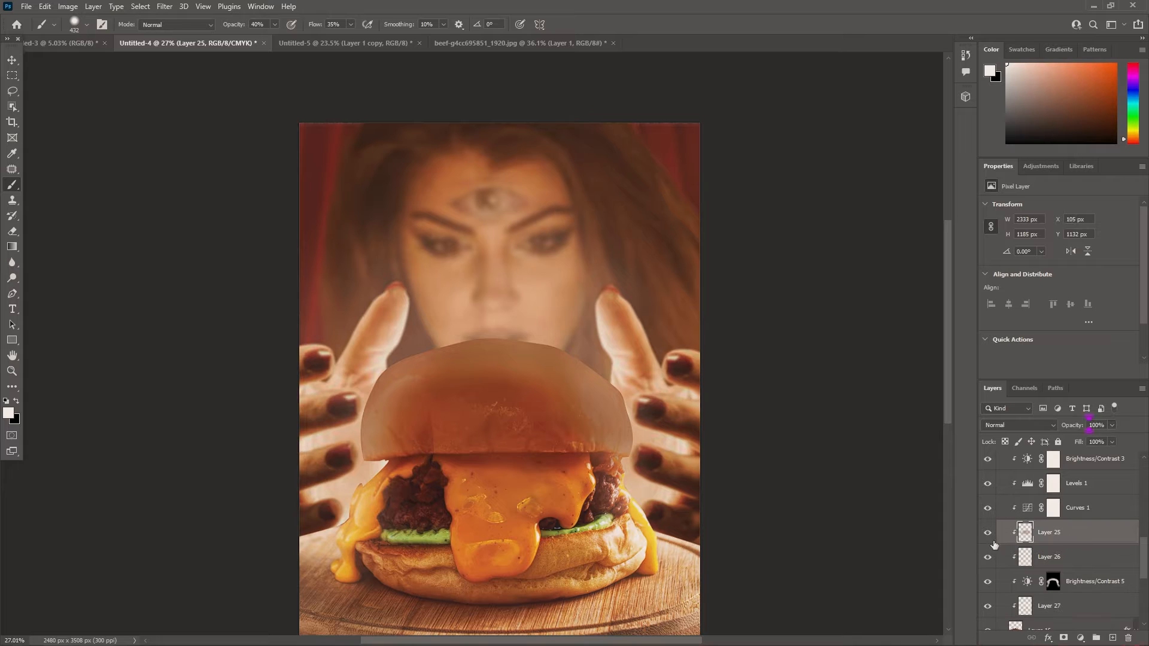
left_click(992, 541)
left_click(992, 541)
left_click(991, 553)
left_click(991, 553)
scroll(1064, 537, "up", 6)
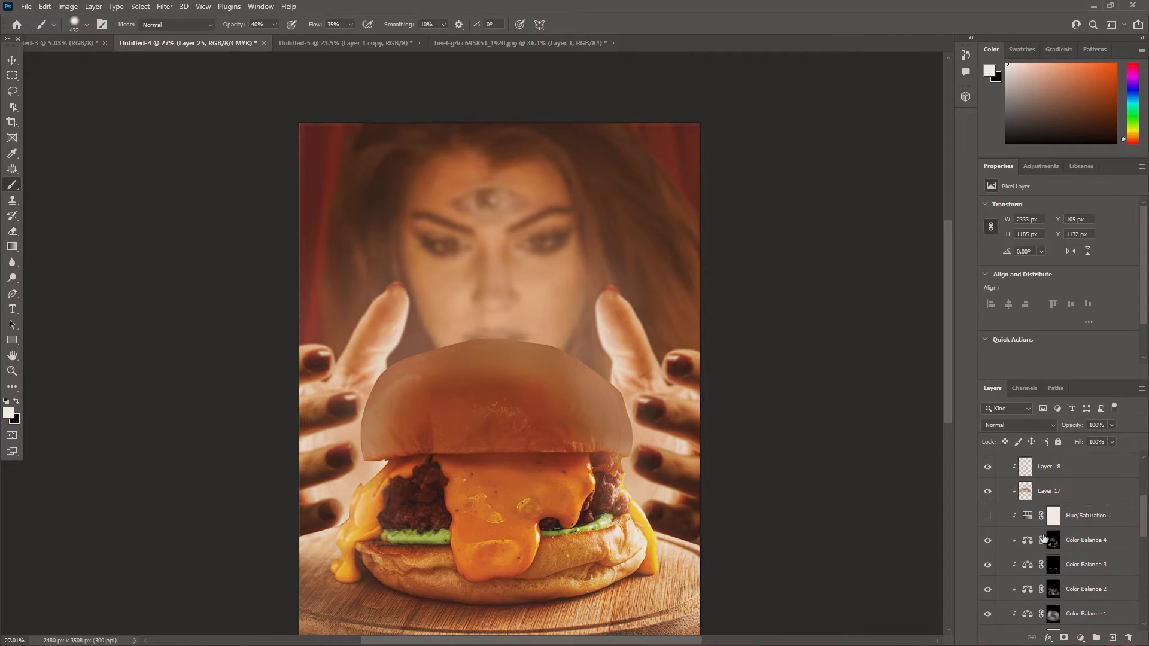
scroll(1044, 540, "up", 2)
left_click(988, 538)
left_click(988, 538)
left_click(991, 519)
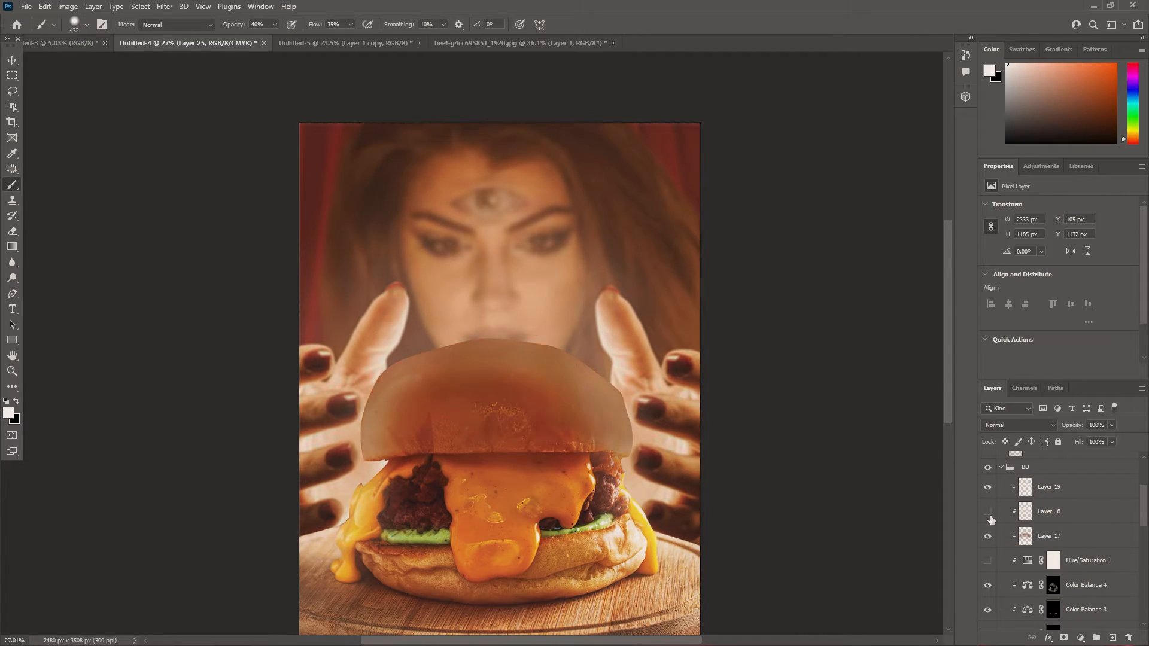
left_click(991, 519)
left_click(991, 540)
left_click(991, 540)
Step: Set Layer 17's opacity to 60%
left_click(1096, 538)
left_click_drag(1113, 425, 1088, 443)
scroll(656, 461, "down", 4)
left_click_drag(794, 503, 770, 434)
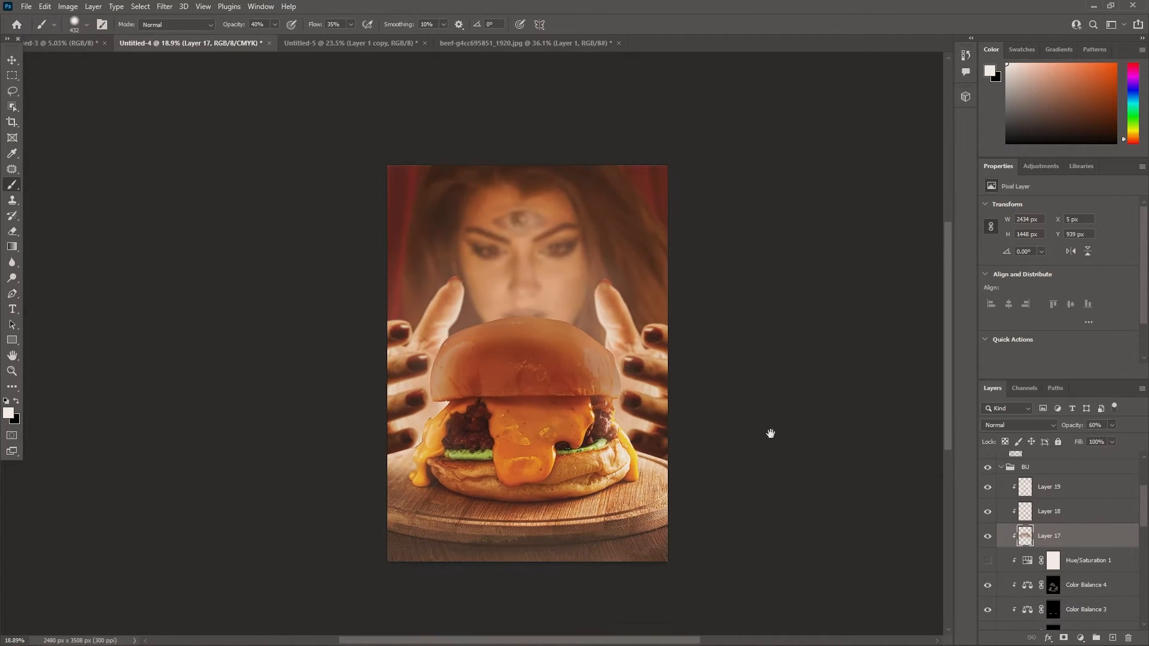
Step: Set Layer 17's blend mode to Linear Dodge (Add) and its opacity to 35%
scroll(802, 458, "up", 2)
left_click_drag(816, 465, 788, 440)
left_click(1018, 425)
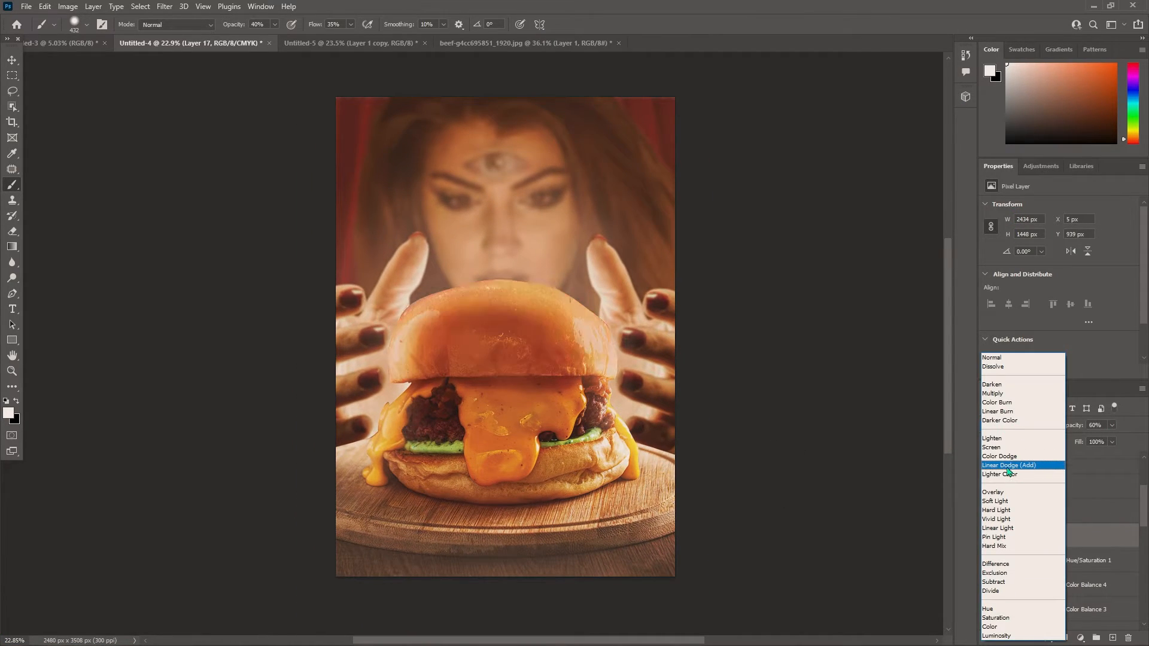
left_click(1008, 467)
left_click(1111, 425)
left_click_drag(1115, 442, 1098, 442)
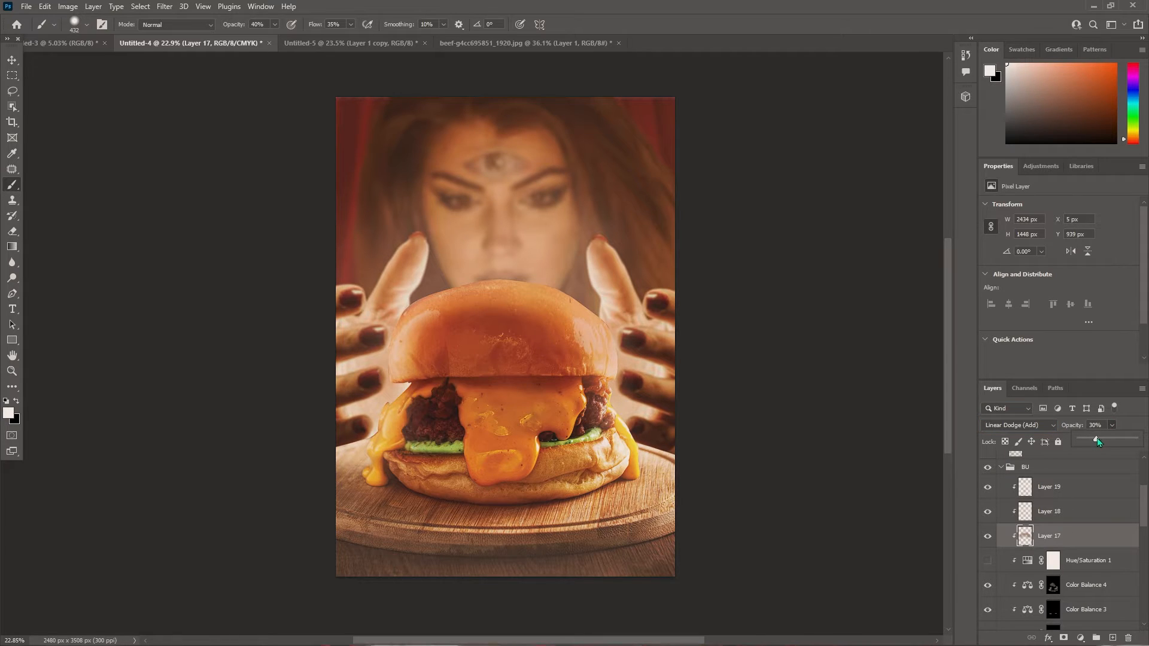
Step: Compare the burger with and without the painted clipped layers Layer 18 and Layer 19
left_click(1001, 514)
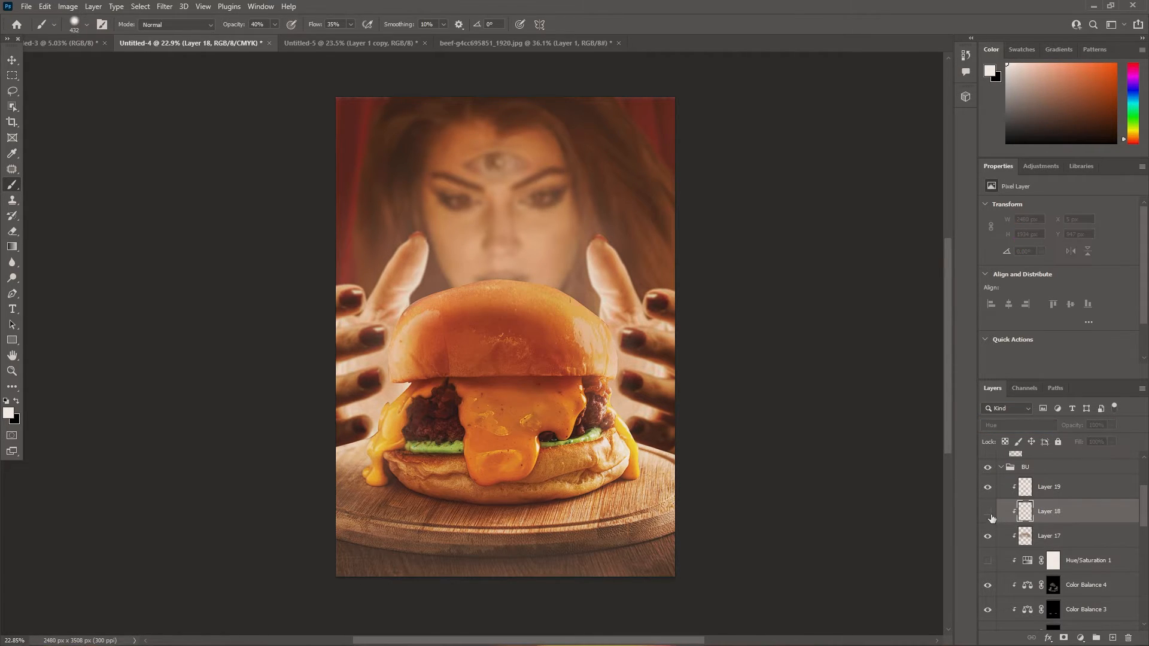
left_click(991, 493)
left_click(990, 493)
left_click(1101, 493)
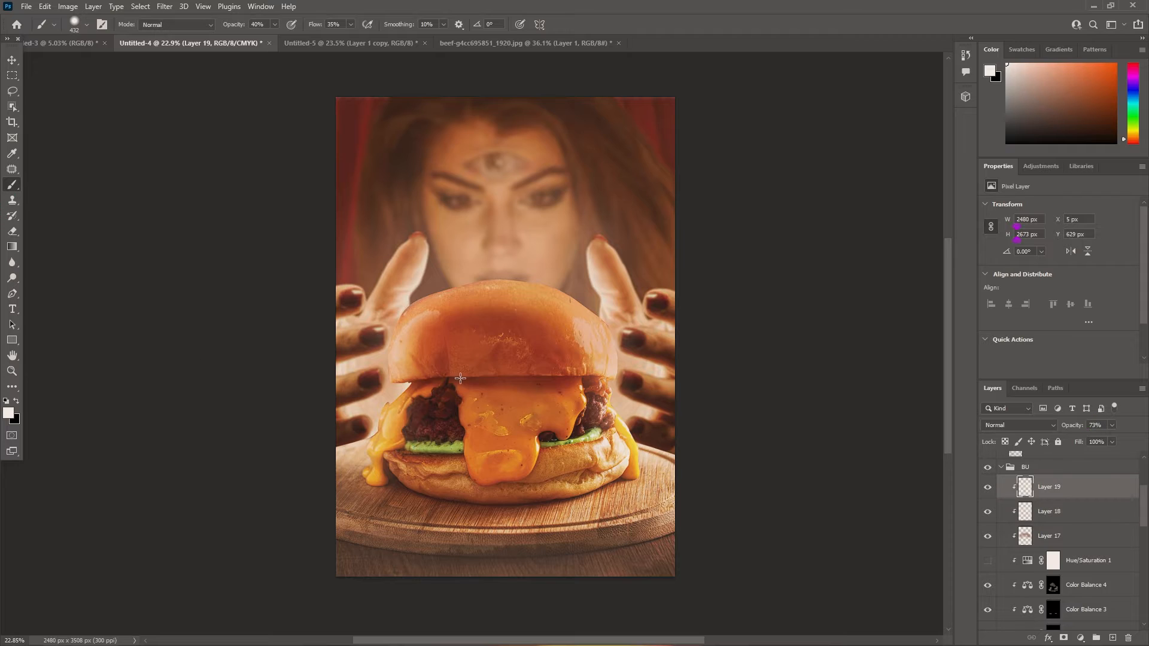
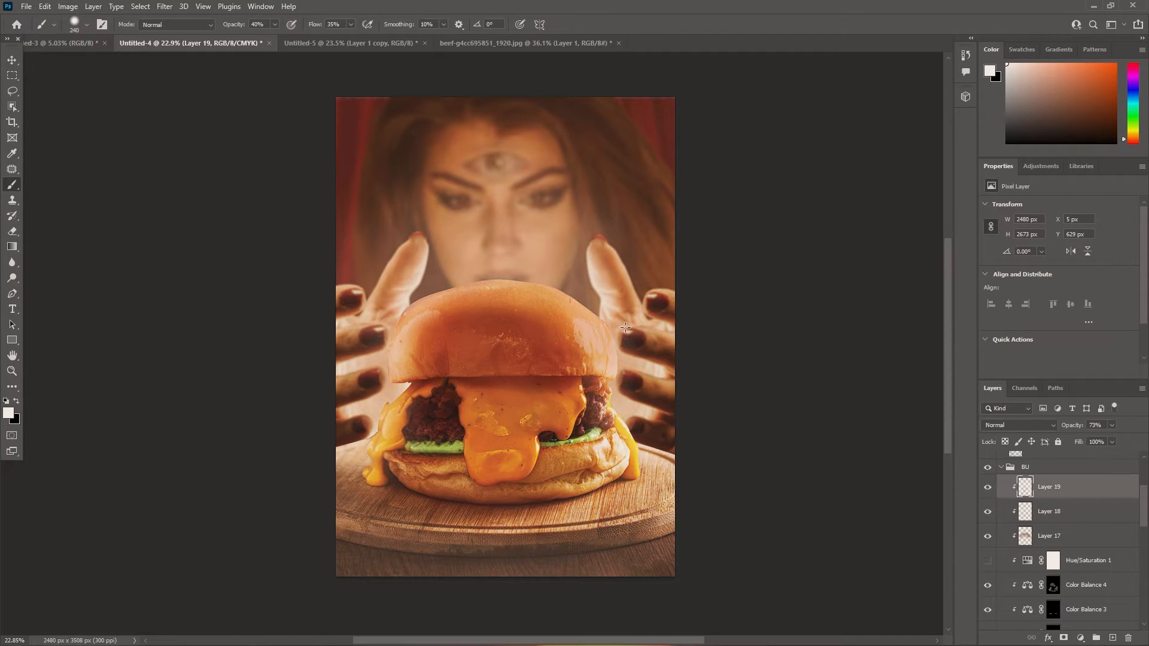
Step: Compare the hands with and without their clipped Brightness/Contrast 2 adjustment
scroll(626, 327, "down", 2)
scroll(1051, 571, "down", 12)
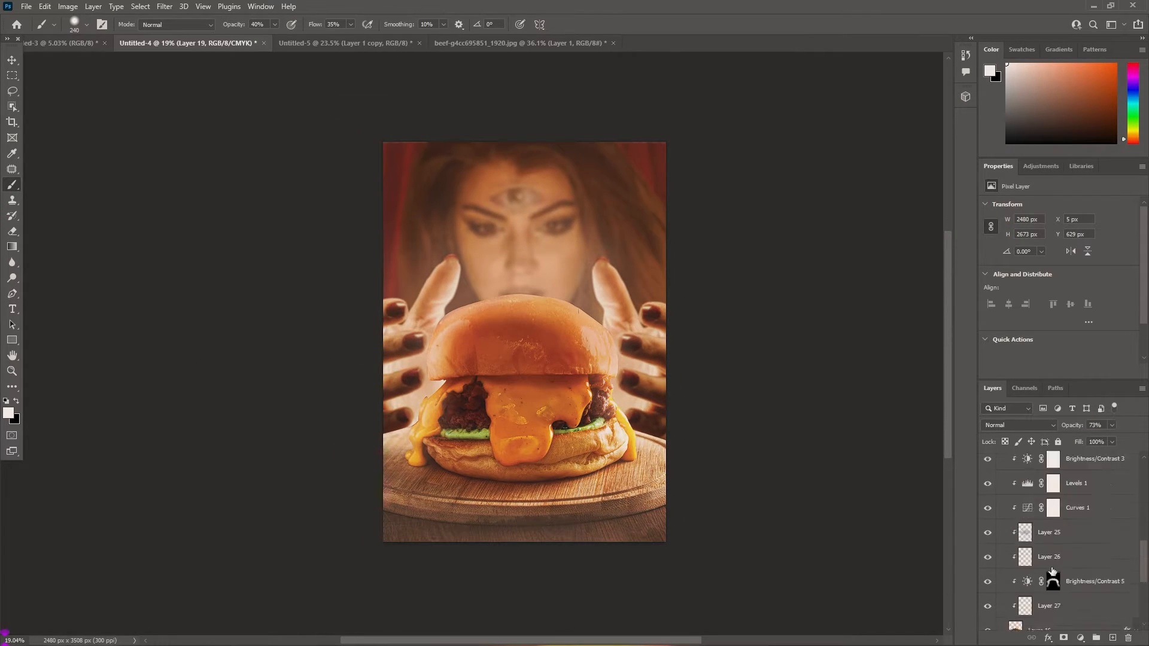
left_click(1002, 593)
scroll(1035, 585, "down", 3)
left_click(1045, 524)
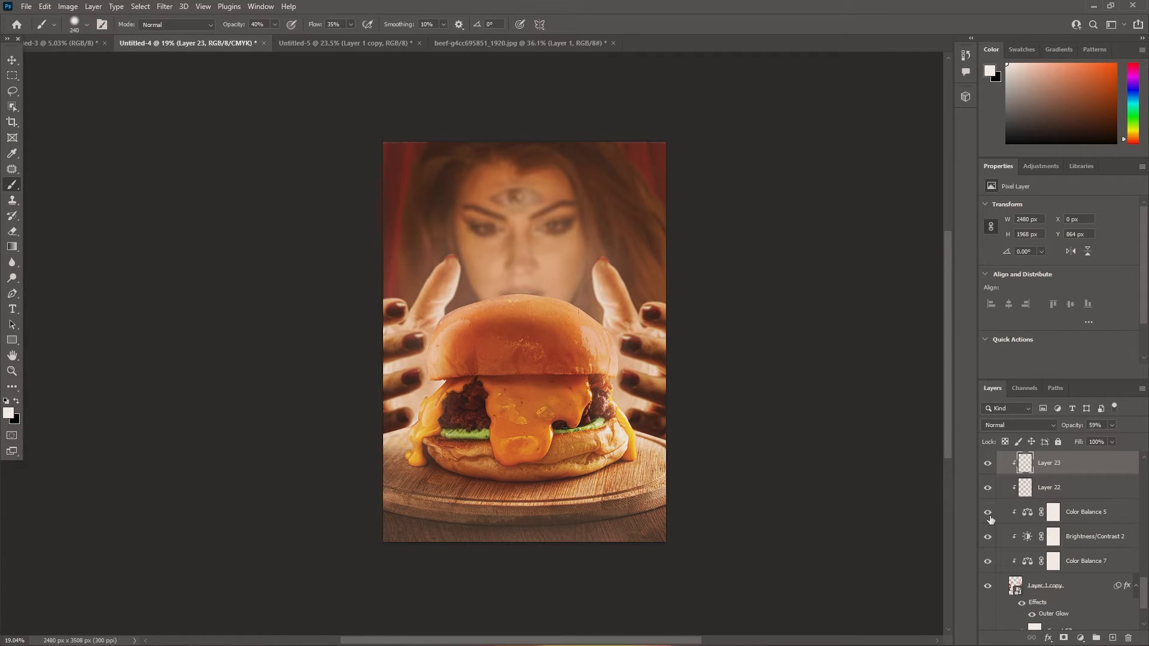
left_click(990, 532)
left_click(990, 531)
Step: Shift the midtones of the hands' Color Balance 7 adjustment toward cyan, with Cyan–Red at -33
left_click(1027, 563)
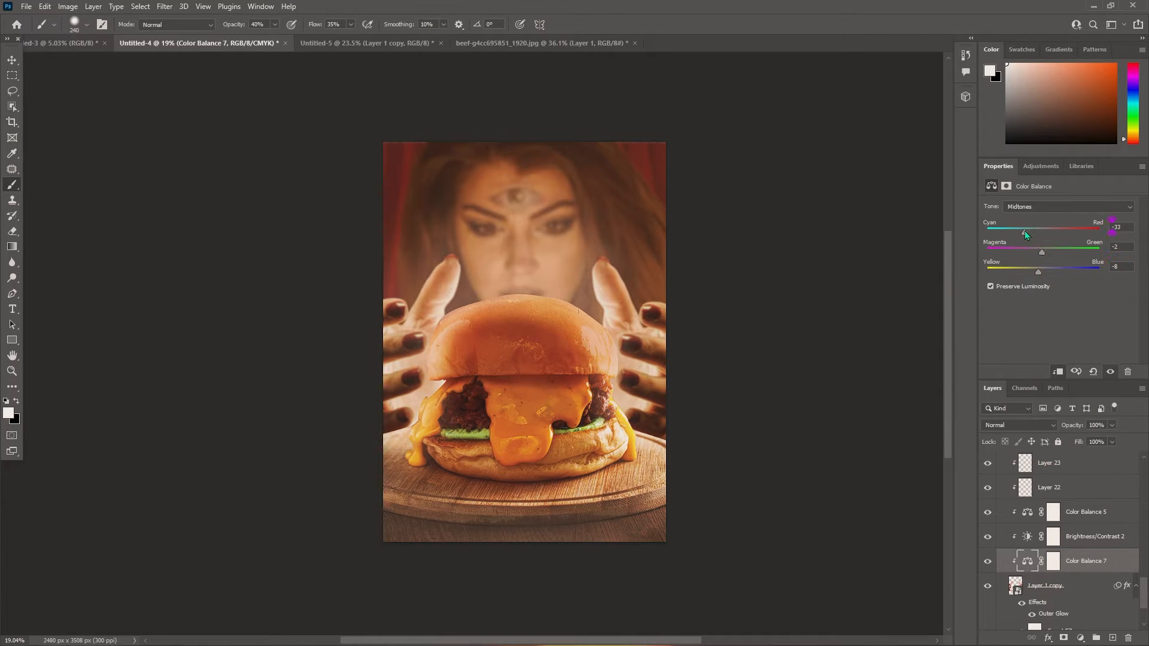
left_click(753, 395)
left_click(562, 241)
left_click(12, 60)
left_click(276, 239)
Step: Set the brightness of Brightness/Contrast 4 in Group 1 to -54, judging it with the Color Fill 1 check layer
scroll(473, 361, "up", 4)
scroll(488, 323, "down", 1)
scroll(786, 323, "down", 1)
scroll(1053, 538, "up", 10)
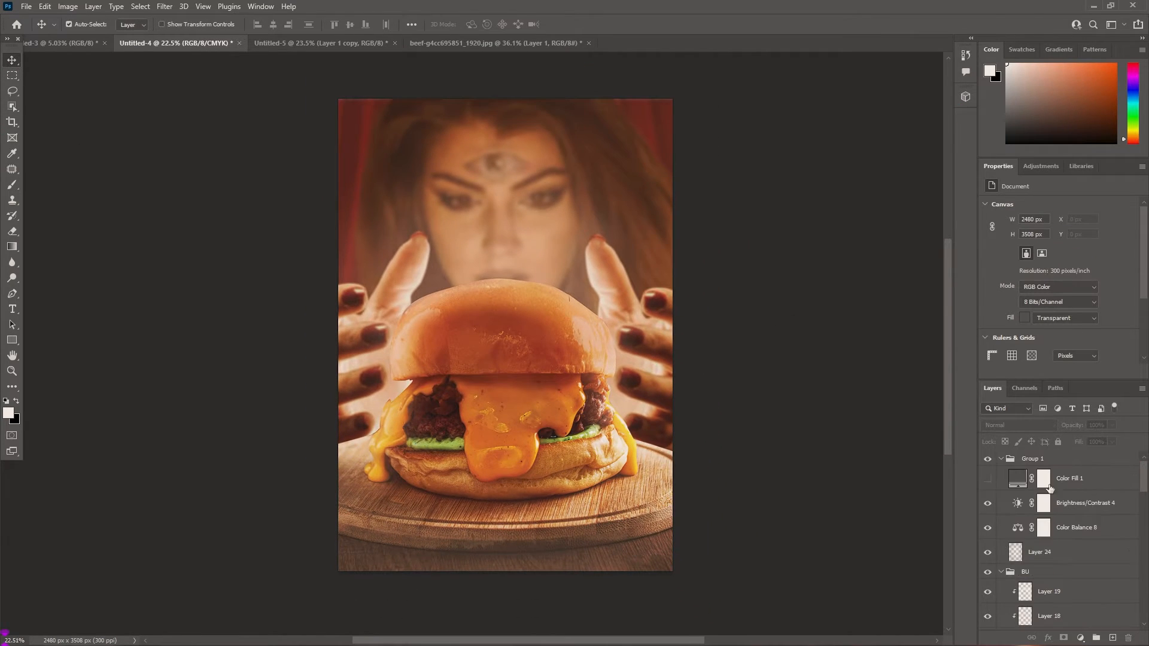
left_click(1019, 509)
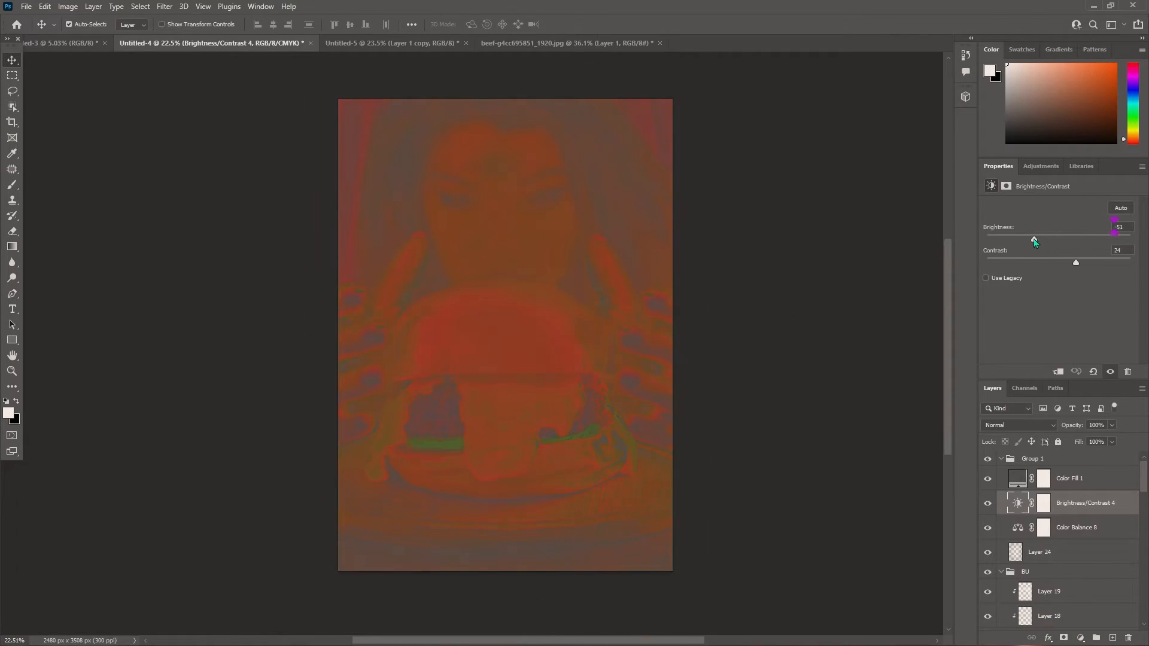
left_click_drag(1035, 240, 1033, 240)
left_click(988, 478)
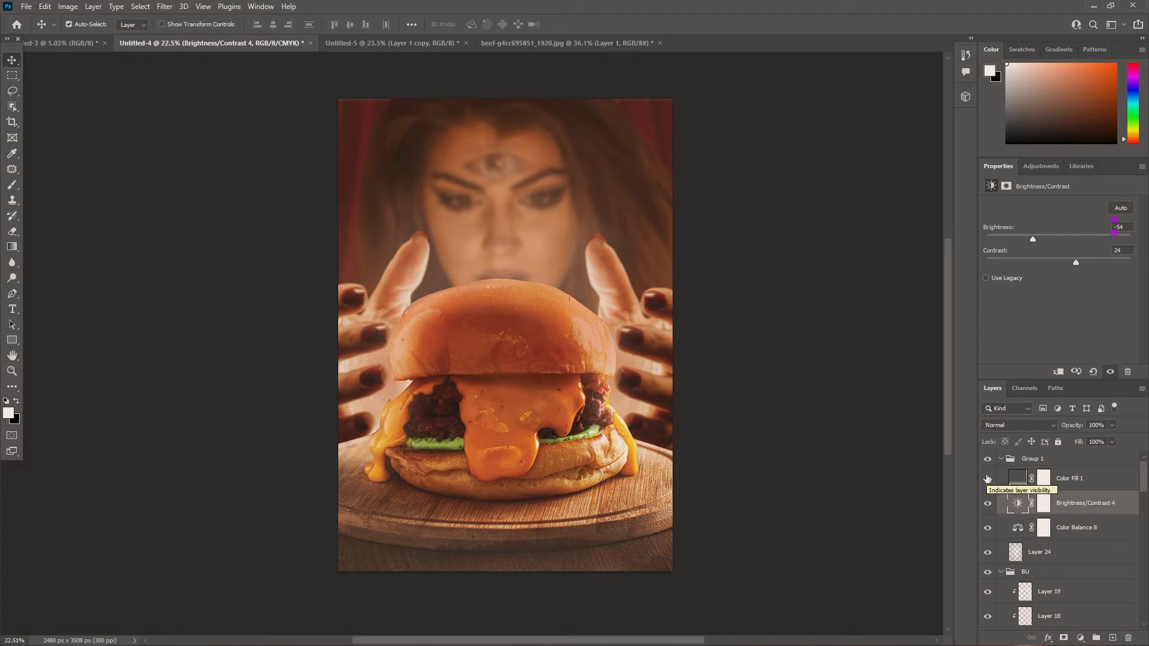
left_click(987, 478)
Step: Set Color Balance 8's midtones to Cyan–Red +28 and Yellow–Blue -23, checking the tones with and without Color Fill 1
left_click(1018, 527)
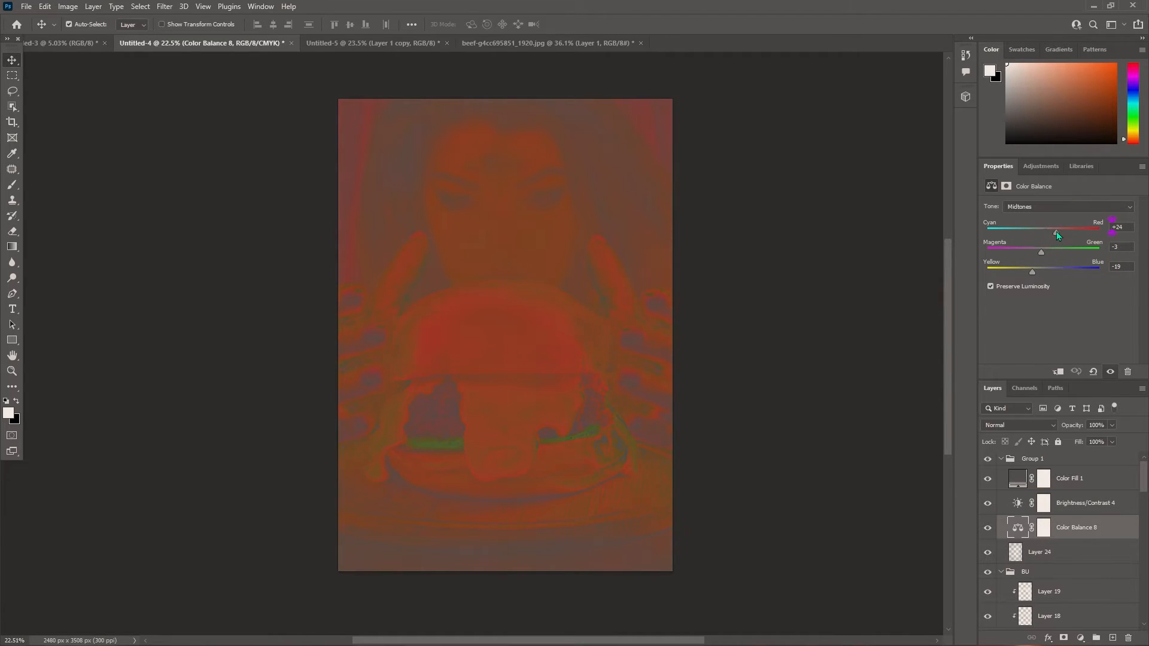
left_click_drag(1032, 273, 1026, 271)
left_click(988, 485)
left_click(987, 485)
left_click(989, 480)
left_click(988, 479)
left_click_drag(1028, 272, 1029, 274)
left_click(989, 480)
Step: Set the brightness of the burger's Brightness/Contrast 3 adjustment to 19
left_click(756, 425)
left_click_drag(756, 426, 801, 431)
left_click(1065, 616)
scroll(1054, 569, "down", 4)
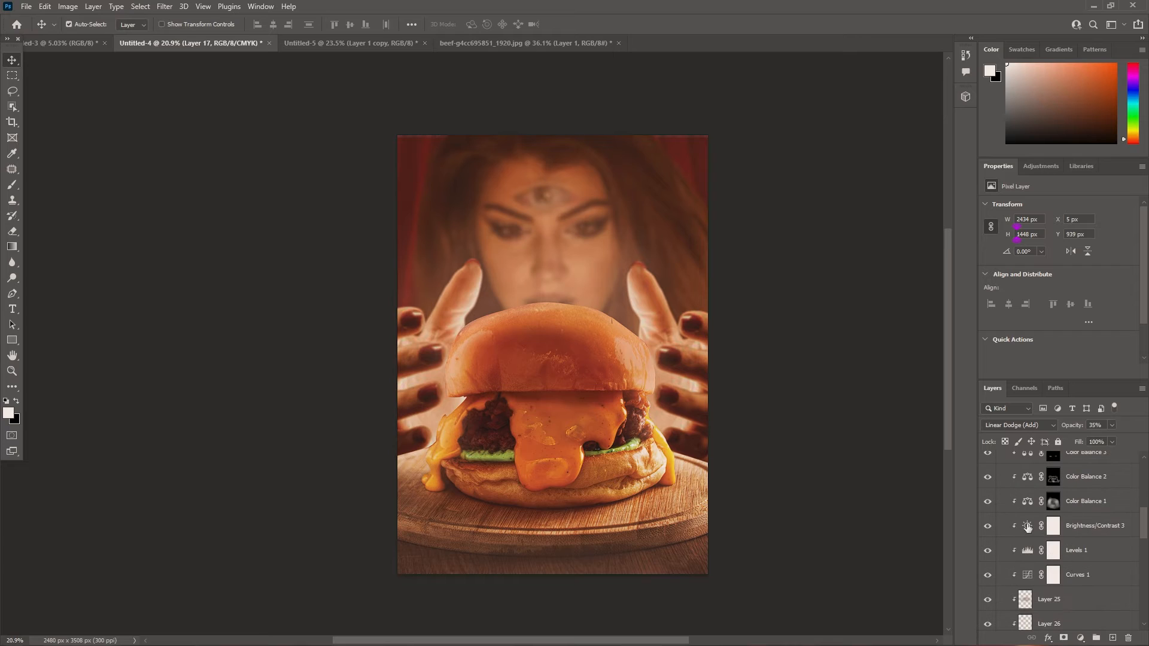
left_click(1027, 527)
left_click_drag(1071, 239, 1063, 239)
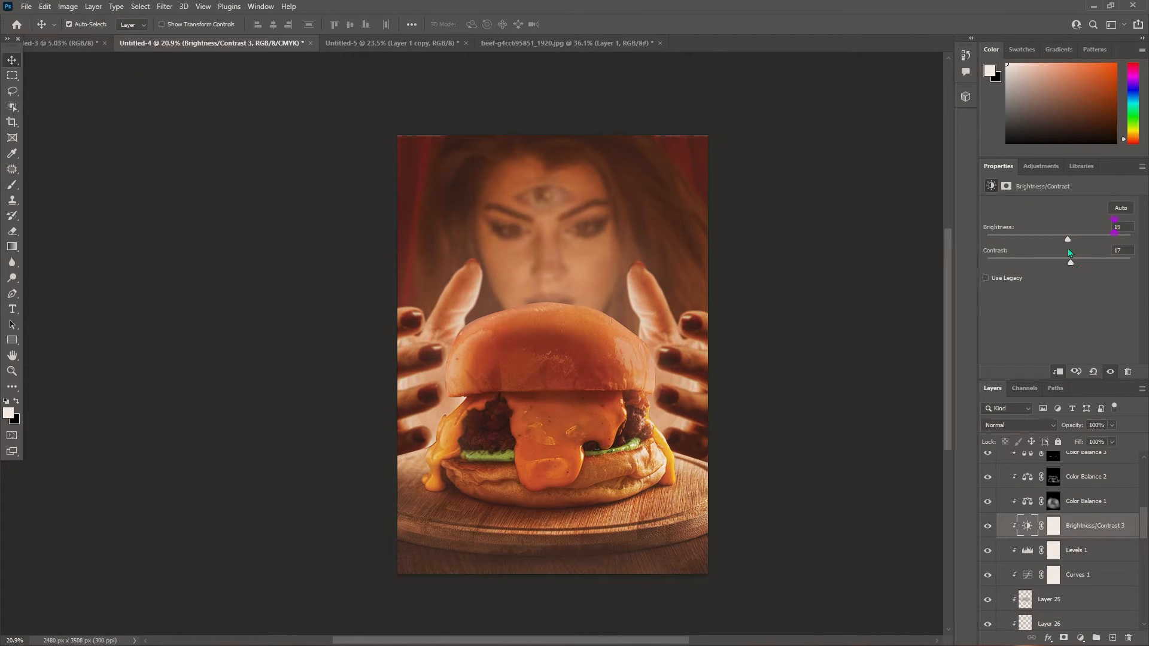
Step: Set the burger's Levels 1 black input to 11 and fine-tune the highlight and shadow points of Curves 1
left_click(1028, 551)
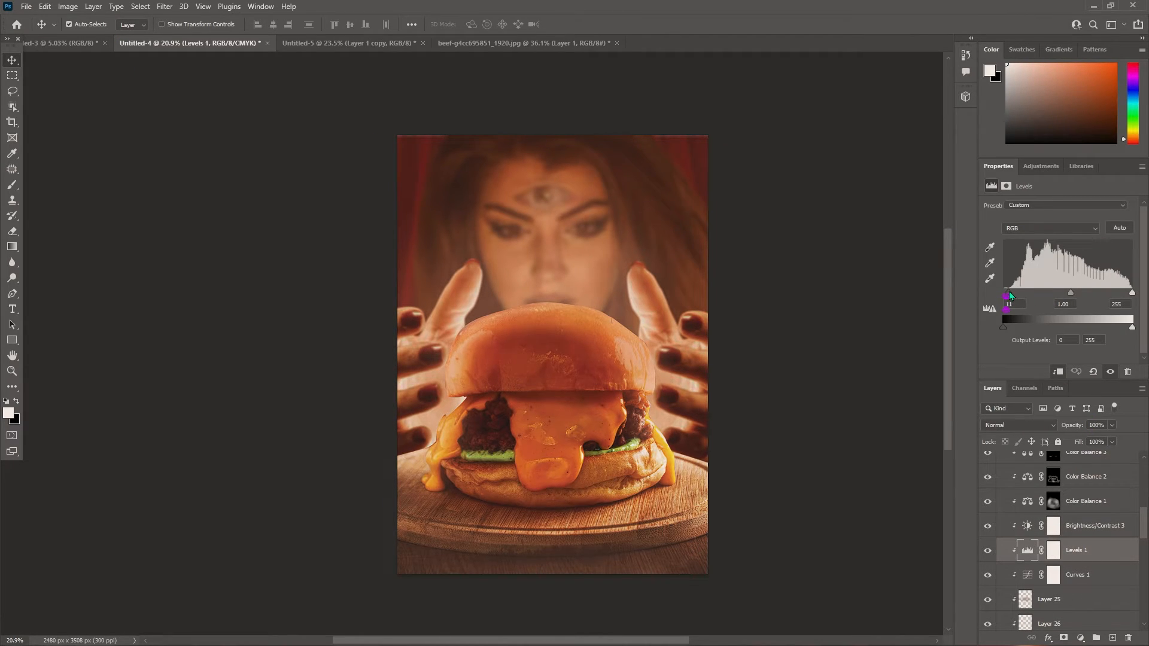
left_click(1029, 575)
left_click_drag(1106, 250, 1107, 252)
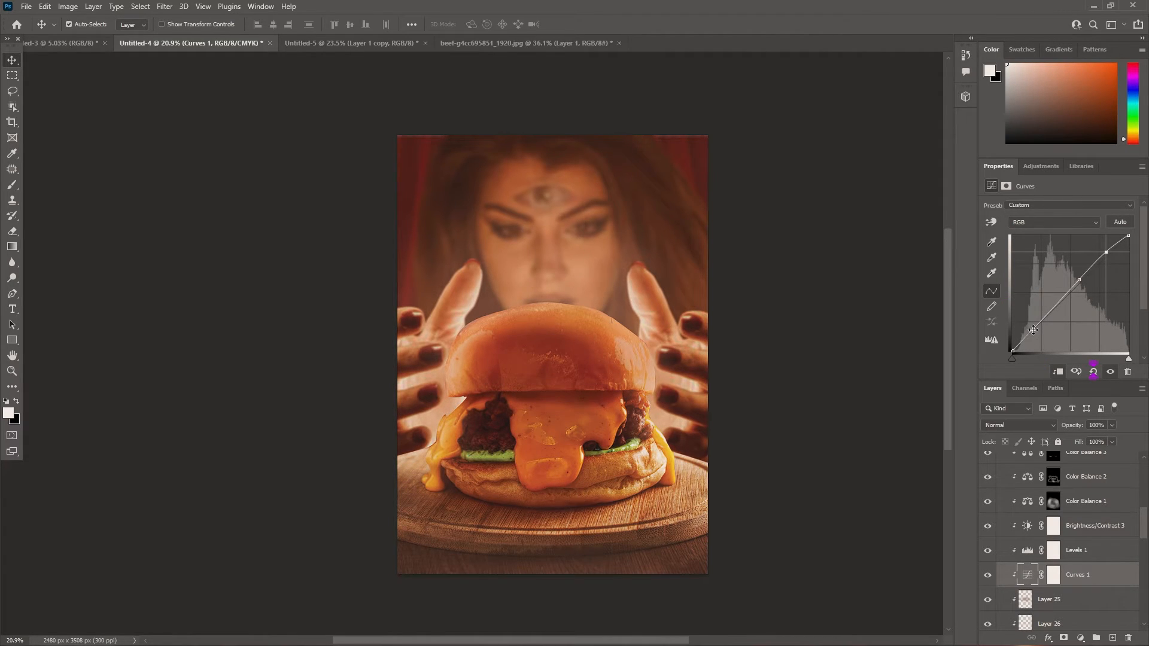
left_click_drag(1034, 330, 1034, 327)
left_click(88, 110)
scroll(623, 383, "down", 4)
scroll(676, 394, "up", 3)
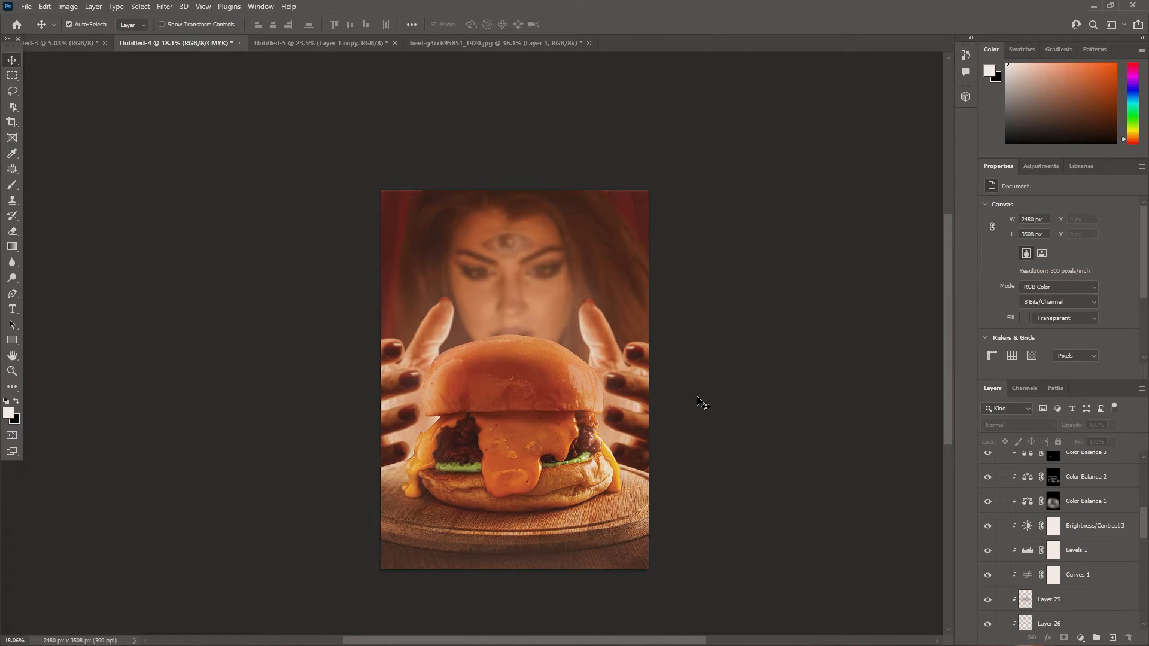
Step: Collapse all of the poster's layer groups
scroll(1060, 538, "up", 5)
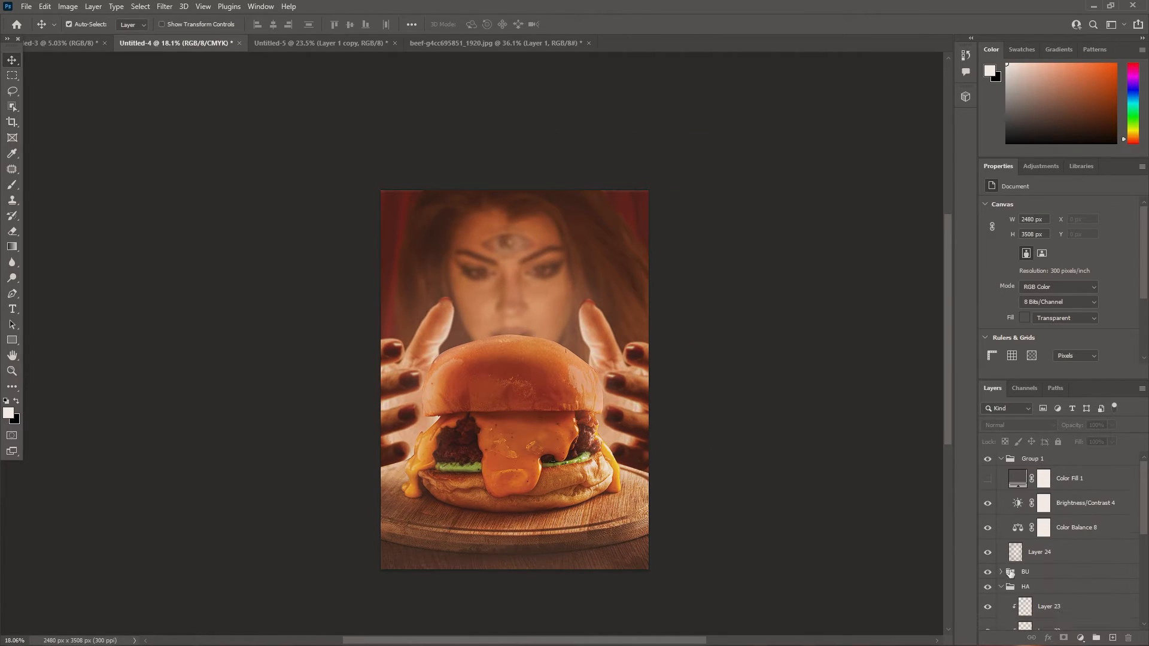
left_click(1002, 459)
left_click(1011, 459)
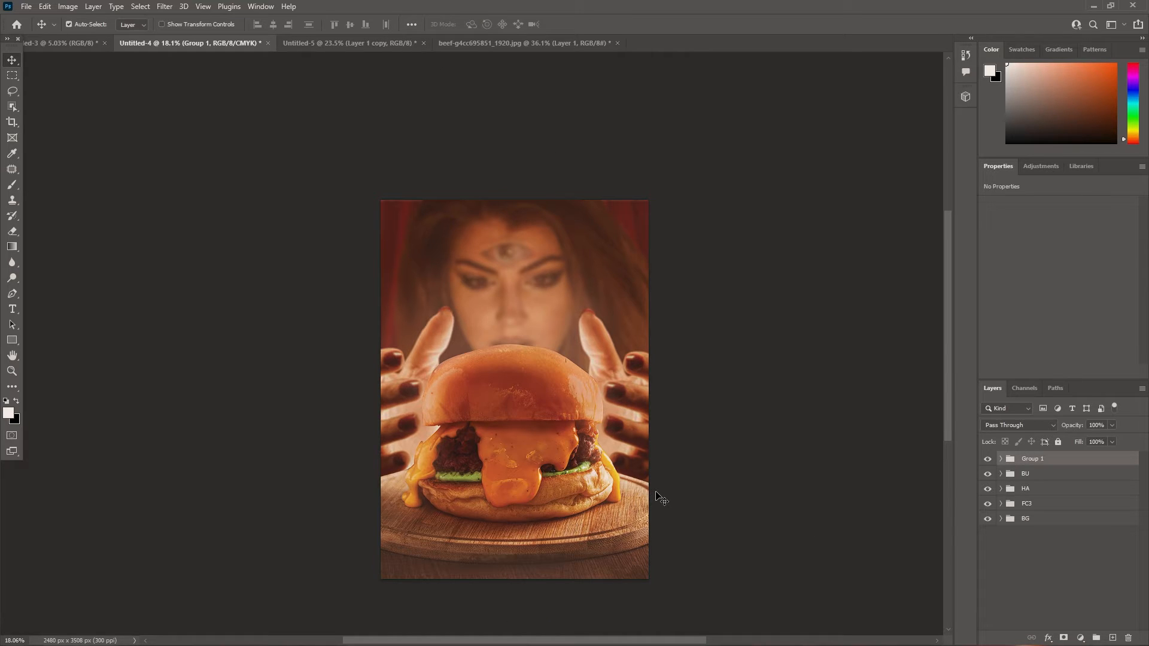
Step: Set Brightness/Contrast 2 in the HA group to brightness -6 and contrast 35
left_click(422, 366)
scroll(638, 413, "down", 1)
double_click(1008, 587)
scroll(1042, 592, "down", 3)
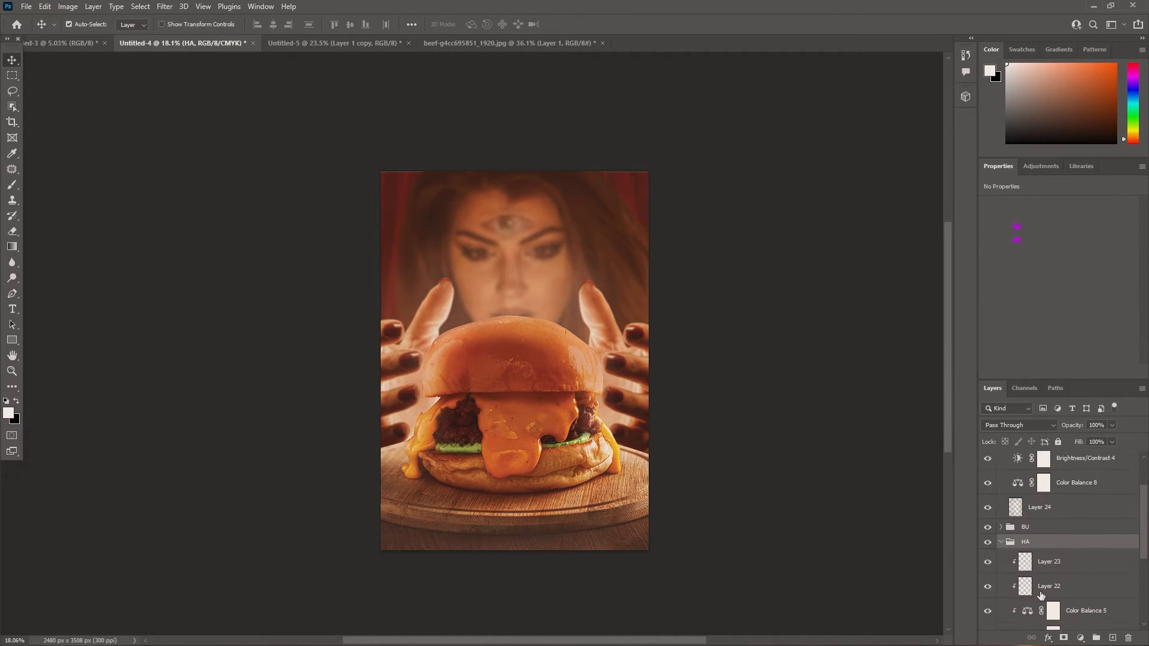
left_click(1028, 576)
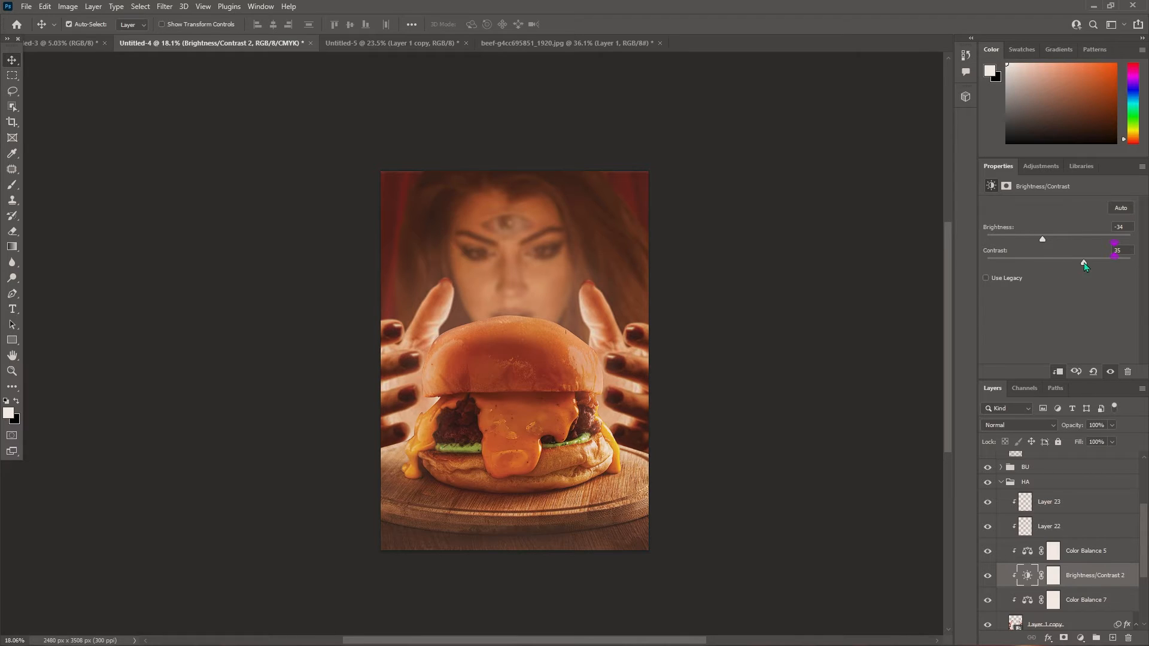
mouse_move(1043, 239)
left_mouse_down()
mouse_move(1028, 240)
mouse_move(1056, 241)
left_mouse_up()
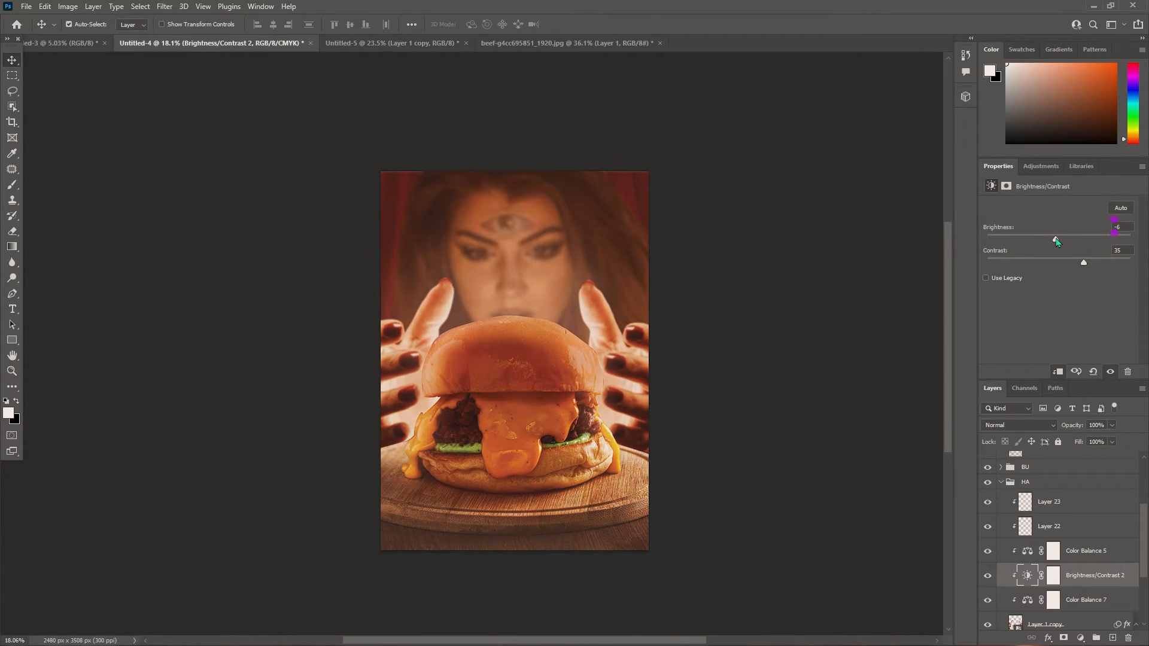
Step: Compare the burger with and without Layer 19 and set that layer's opacity to 76%
left_click(605, 359)
scroll(1005, 557, "up", 1)
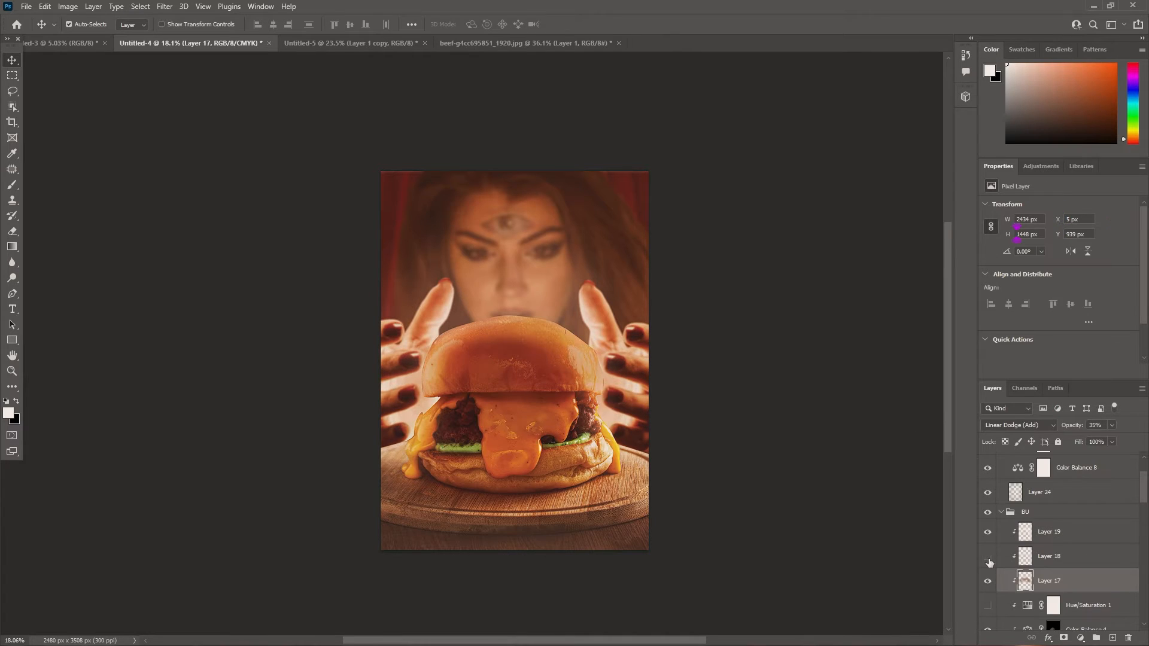
left_click(991, 537)
left_click(991, 537)
left_click(1082, 541)
left_click(1112, 426)
left_click_drag(1092, 440, 1115, 440)
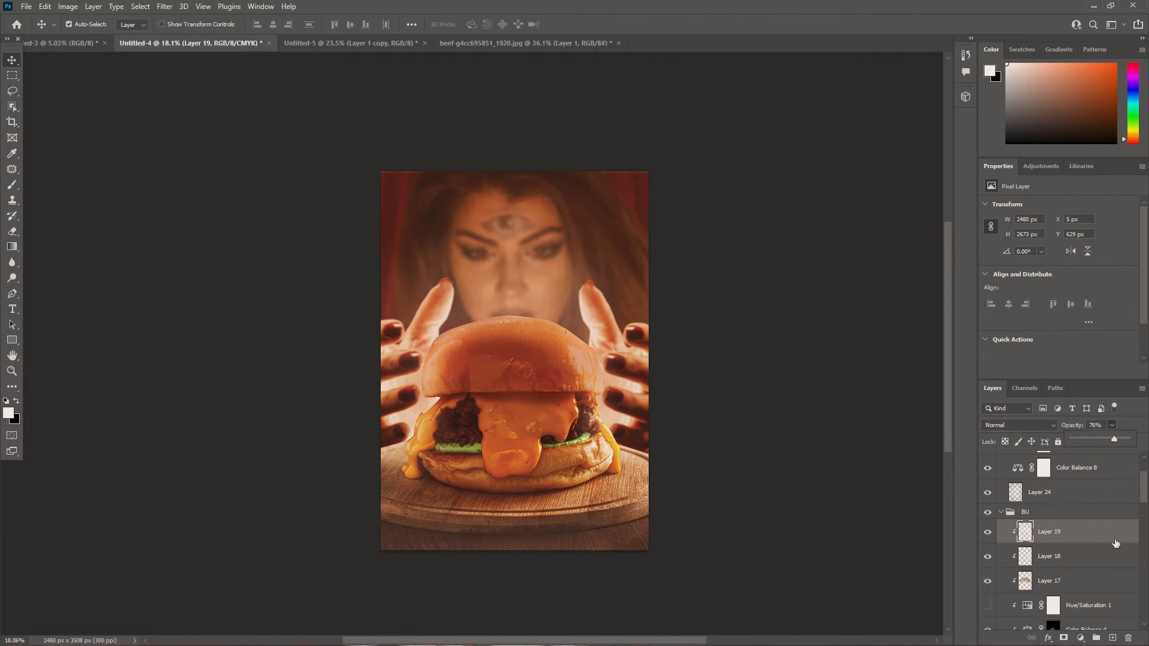
left_click(818, 467)
scroll(586, 486, "down", 4)
scroll(639, 440, "up", 3)
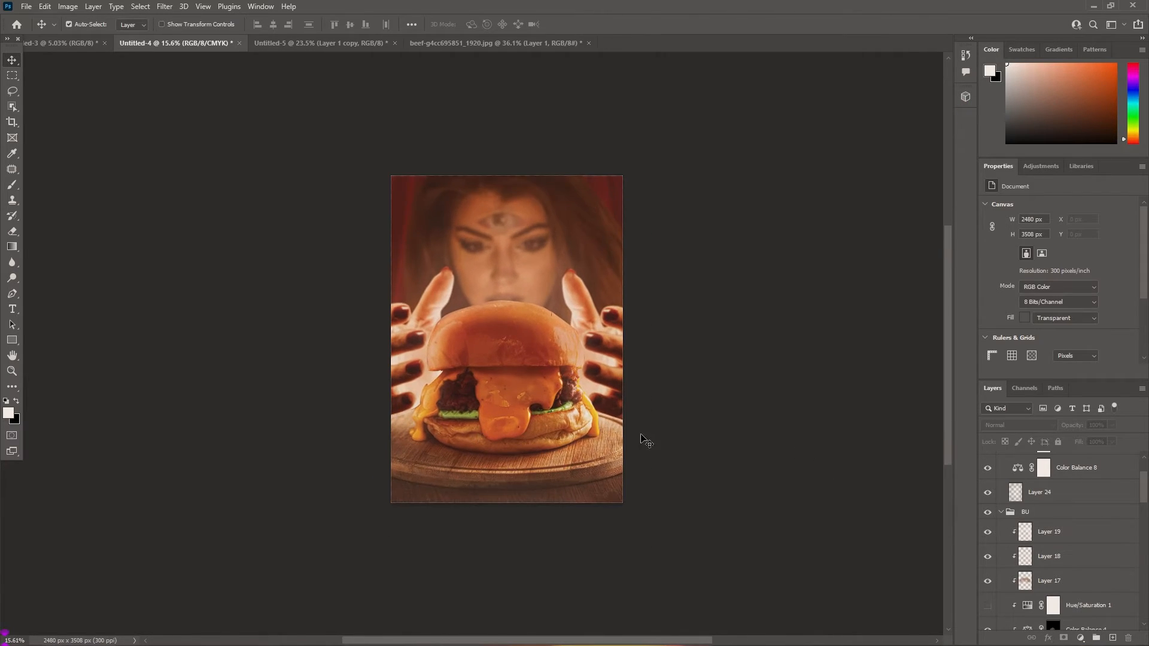
Step: Set the woman's Brightness/Contrast 1 adjustment in the FC3 group to brightness 48 and contrast 34
scroll(1059, 551, "down", 5)
left_click(1028, 578)
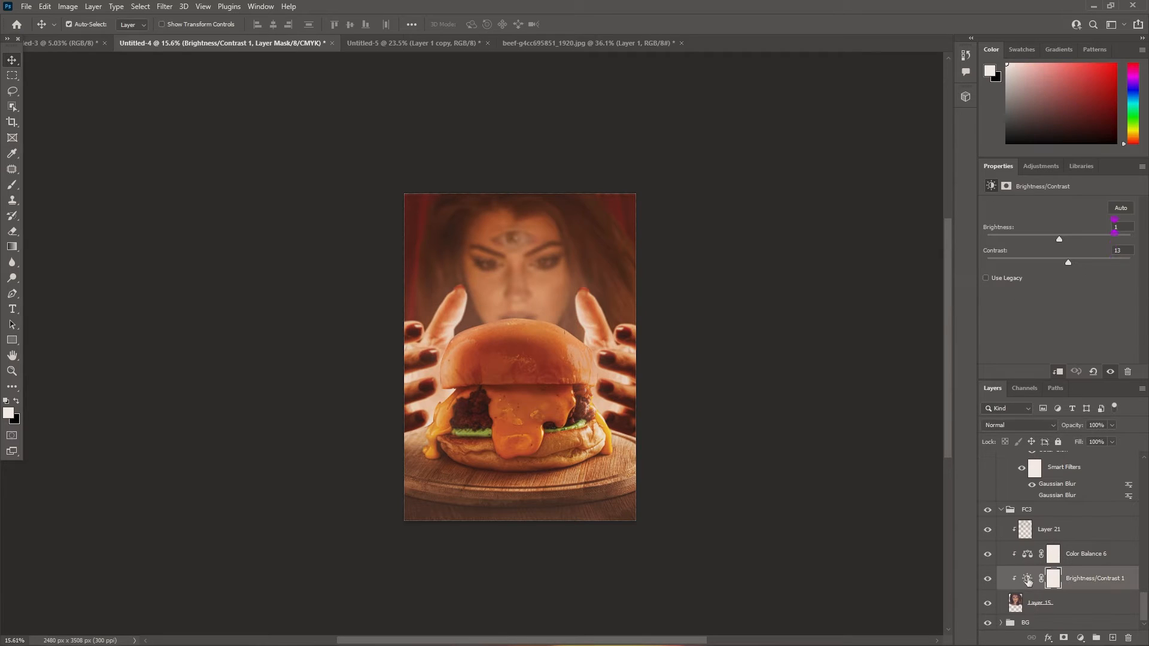
left_click_drag(1065, 240, 1089, 240)
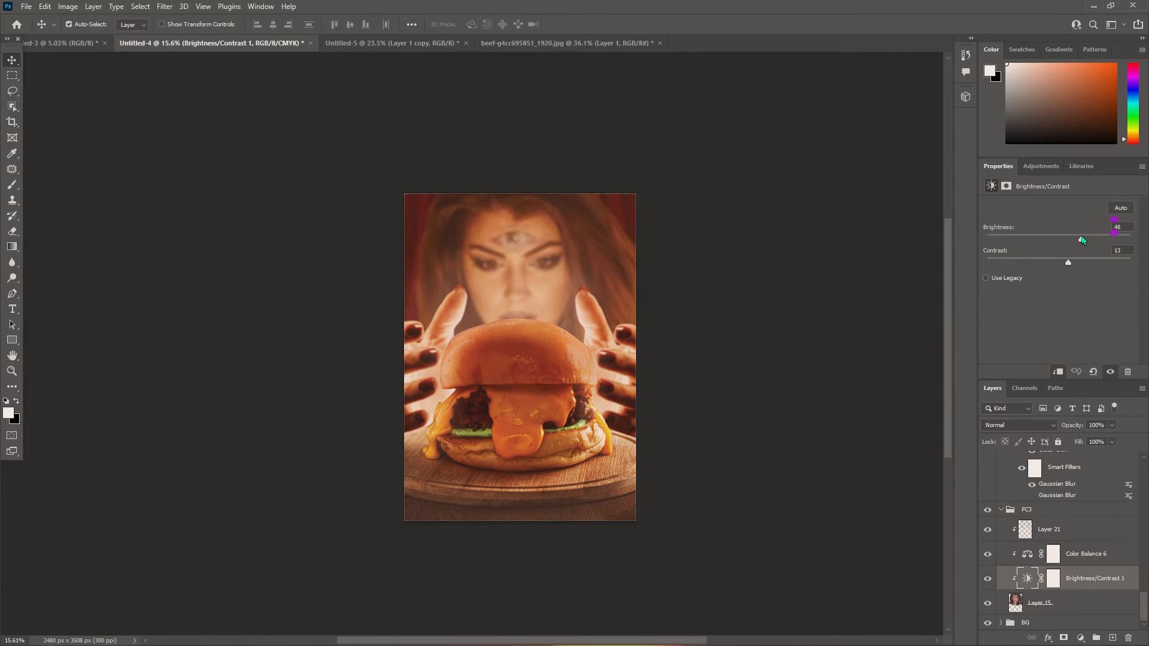
Step: Show the Color Fill 1 check layer and lower the brightness of Brightness/Contrast 4 to -65
scroll(1066, 522, "up", 12)
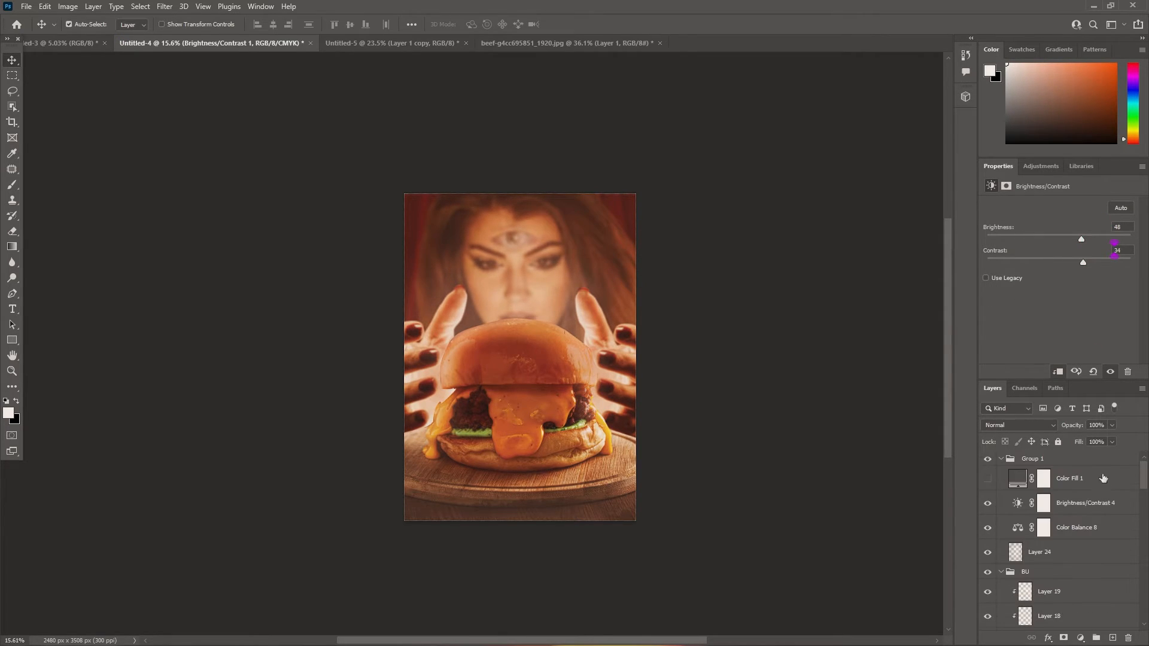
left_click(988, 479)
left_click(1046, 503)
scroll(616, 368, "up", 2)
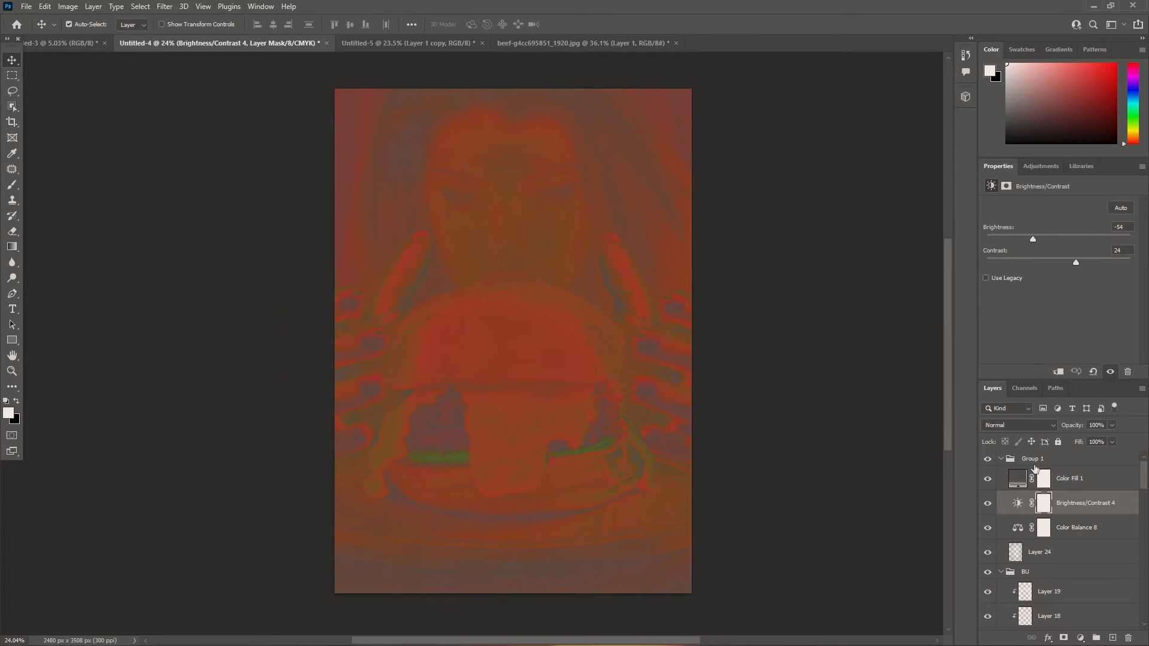
left_click(1032, 239)
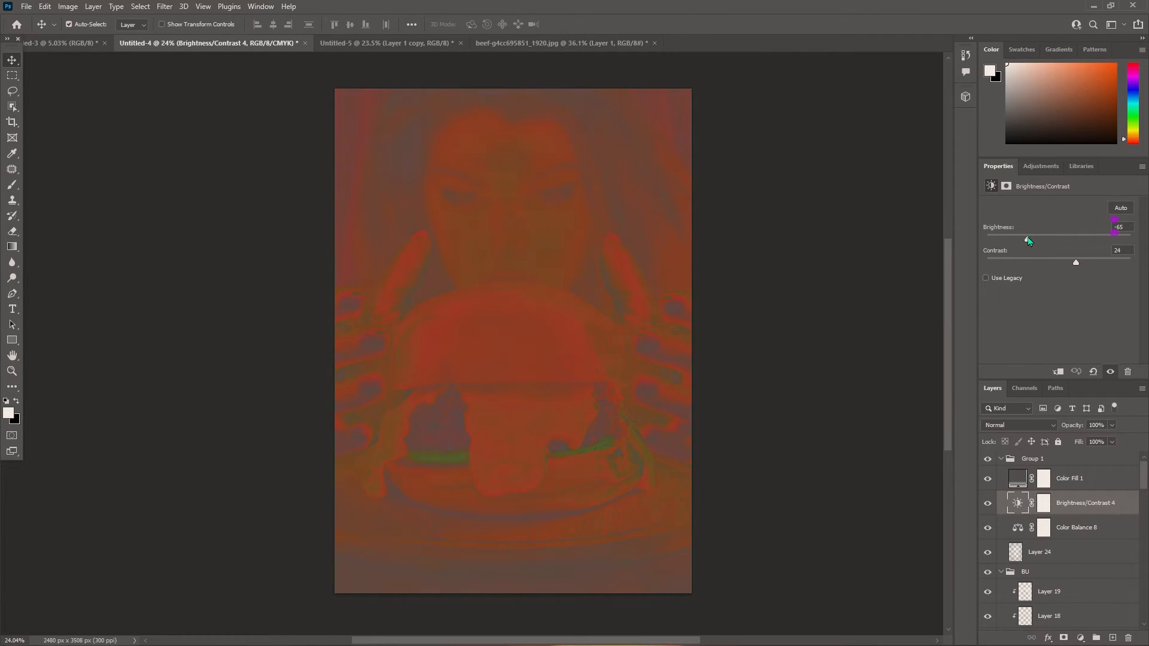
left_click(987, 479)
left_click(988, 478)
Step: Set Color Balance 8's midtone Cyan–Red to +48, hide Color Fill 1 and collapse the BU, HA, FC3 and BG groups
left_click(1018, 528)
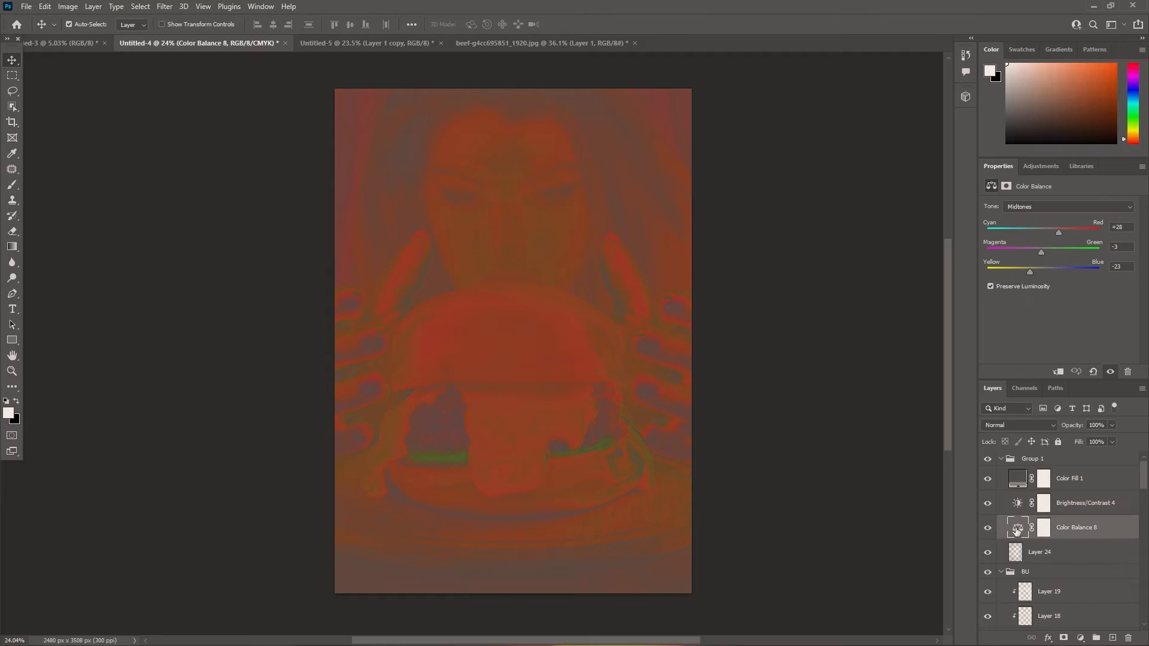
left_click_drag(1065, 233, 1069, 234)
left_click(987, 479)
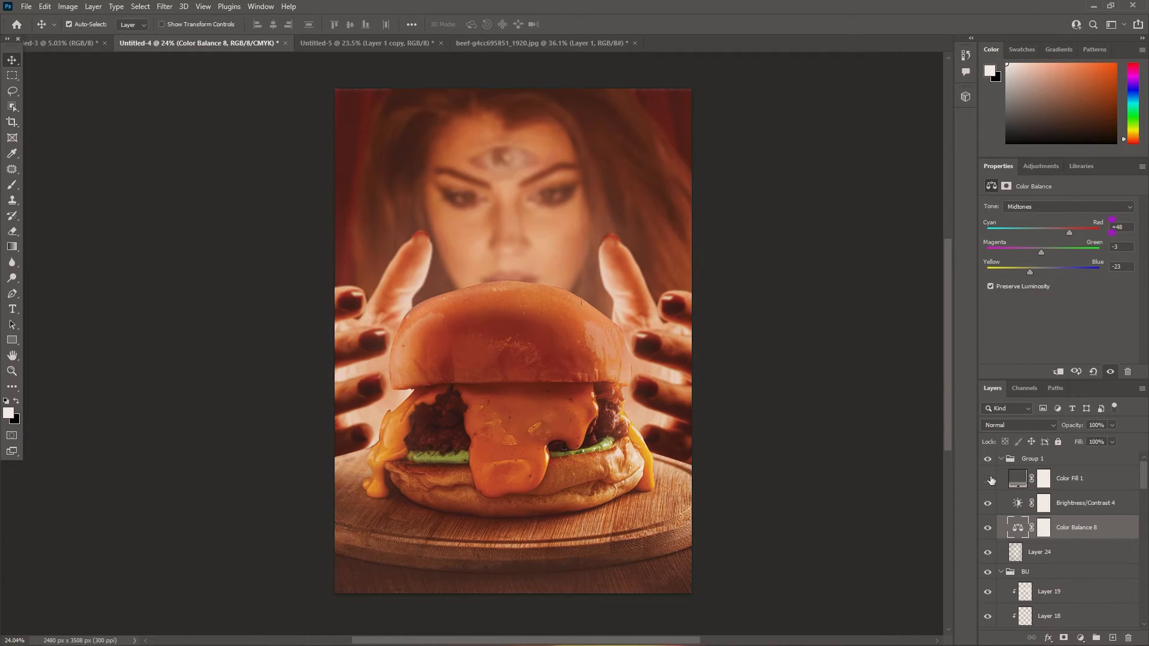
scroll(789, 427, "down", 3)
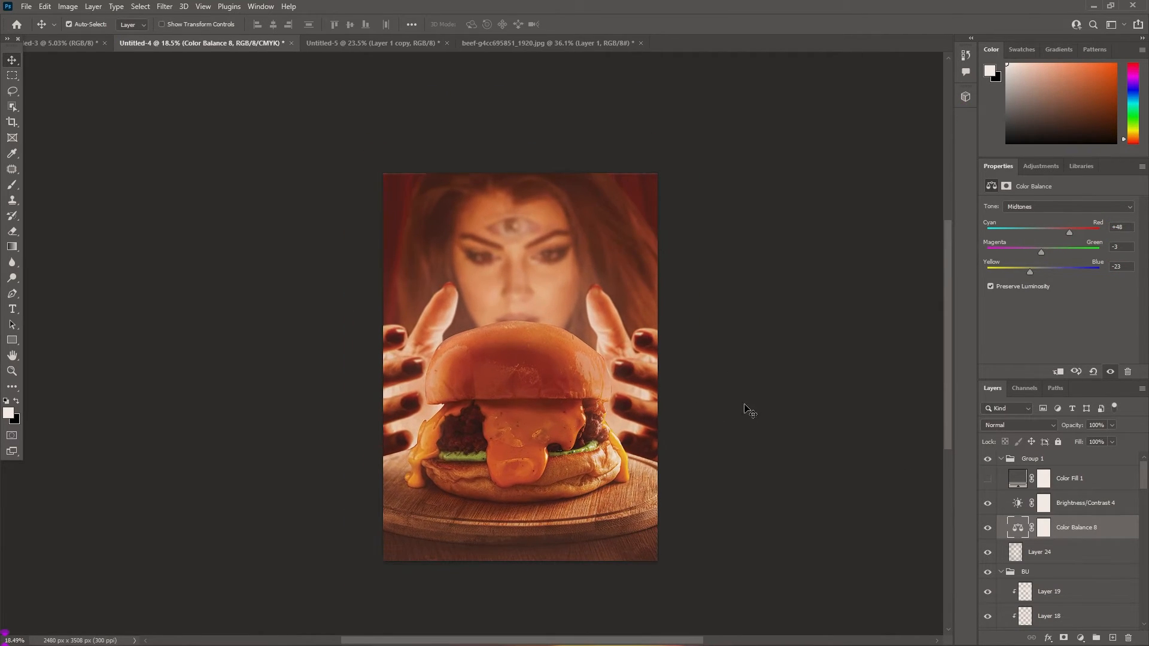
scroll(772, 383, "down", 2)
scroll(754, 401, "up", 2)
scroll(689, 400, "down", 1)
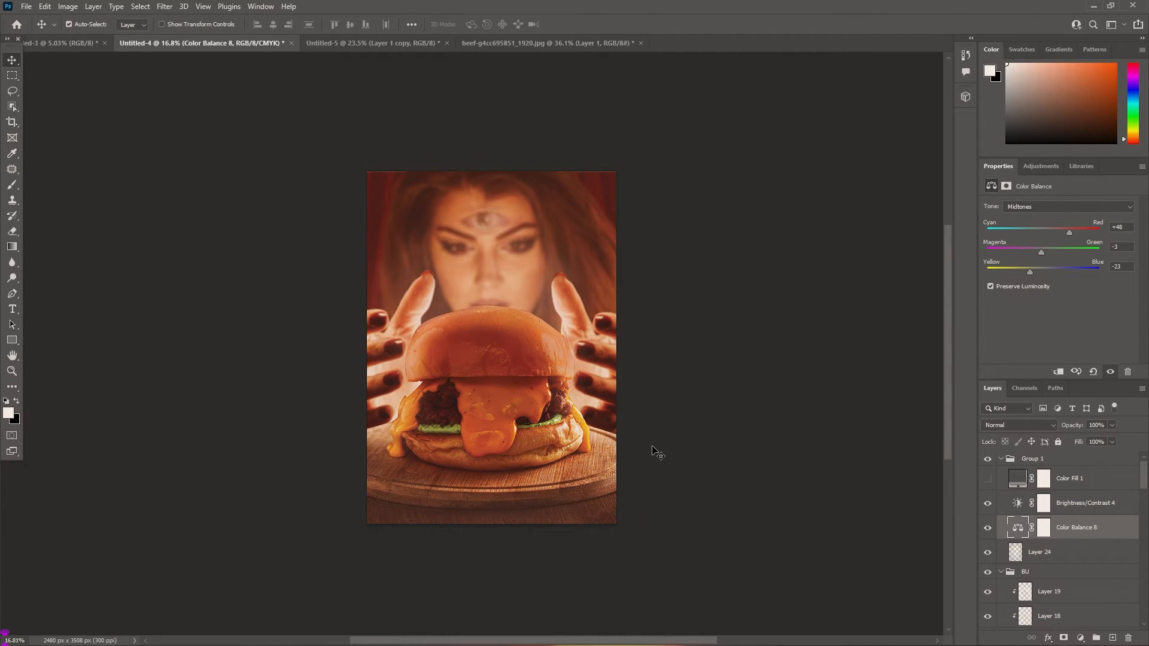
left_click(1004, 573)
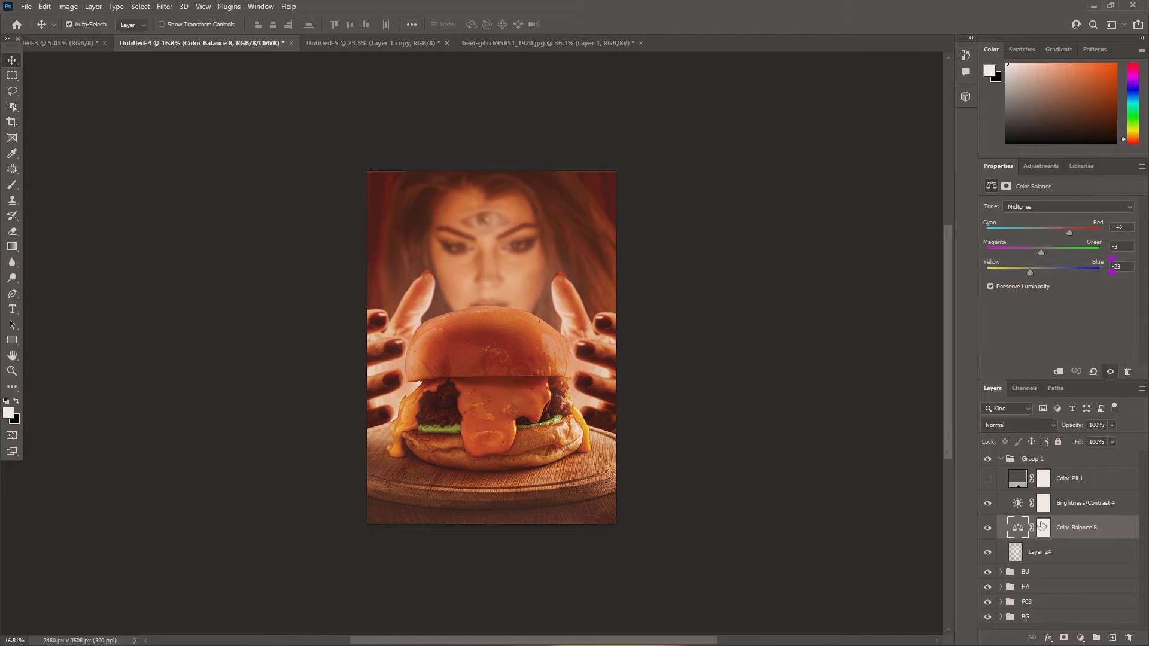
Step: Set the opacity of Layer 19 in the BU group to 53% and collapse the group
scroll(659, 462, "down", 2)
scroll(715, 456, "up", 2)
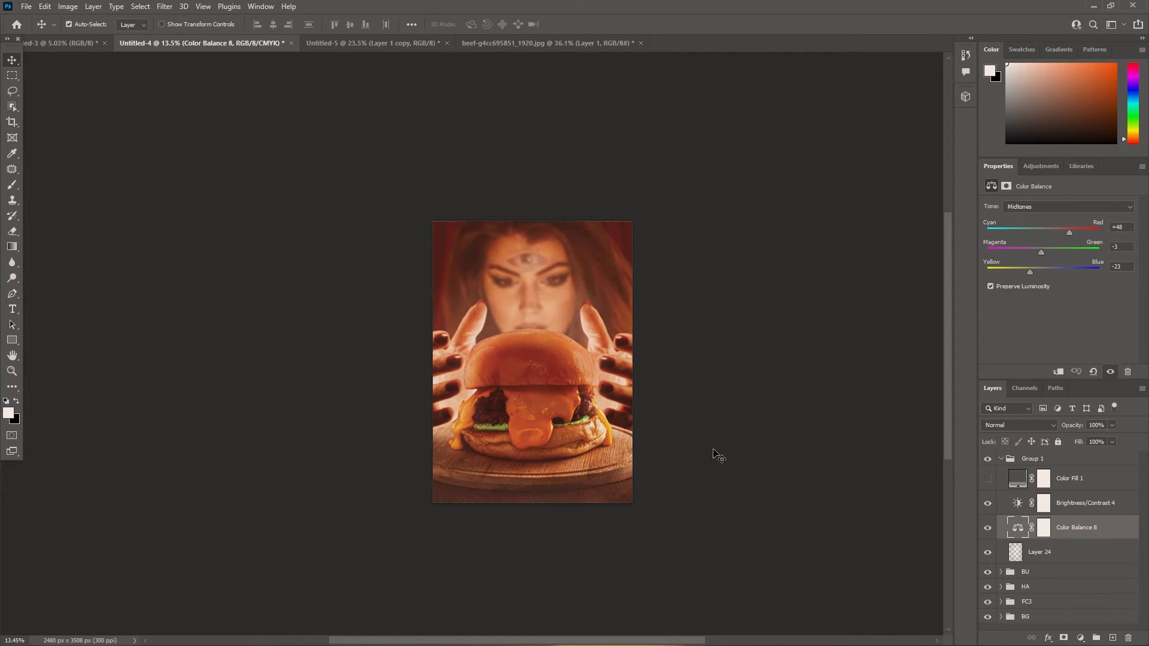
left_click(1001, 572)
scroll(1018, 557, "down", 5)
left_click(1050, 518)
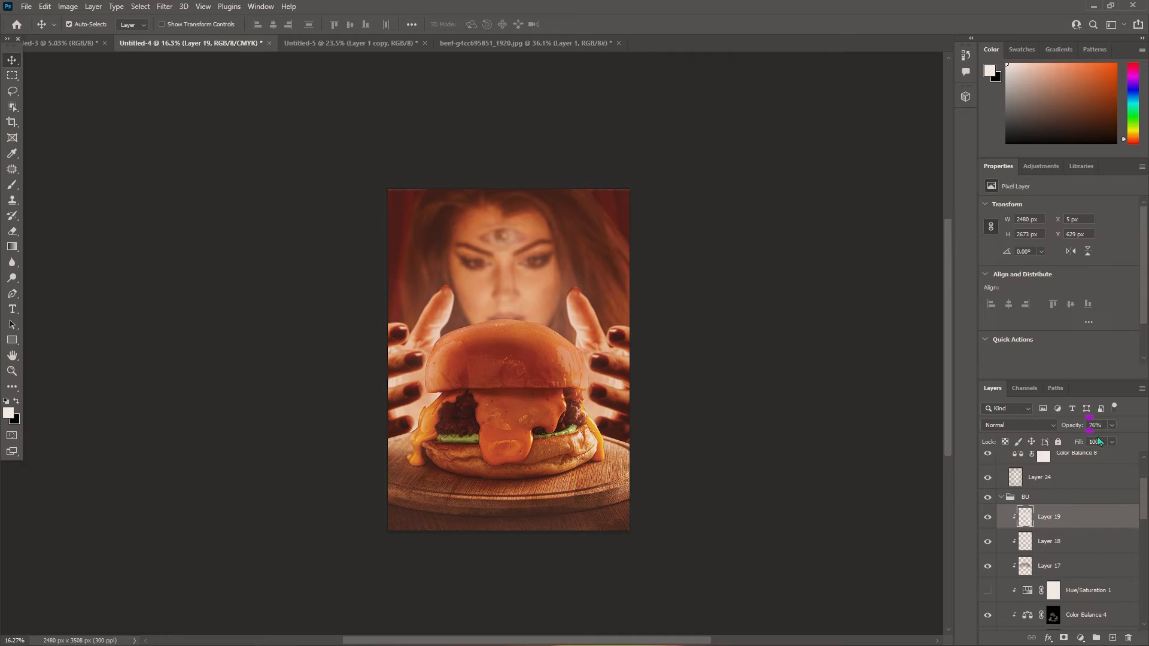
left_click(1112, 425)
left_click_drag(1129, 439, 1102, 440)
scroll(779, 496, "down", 3)
scroll(626, 473, "up", 5)
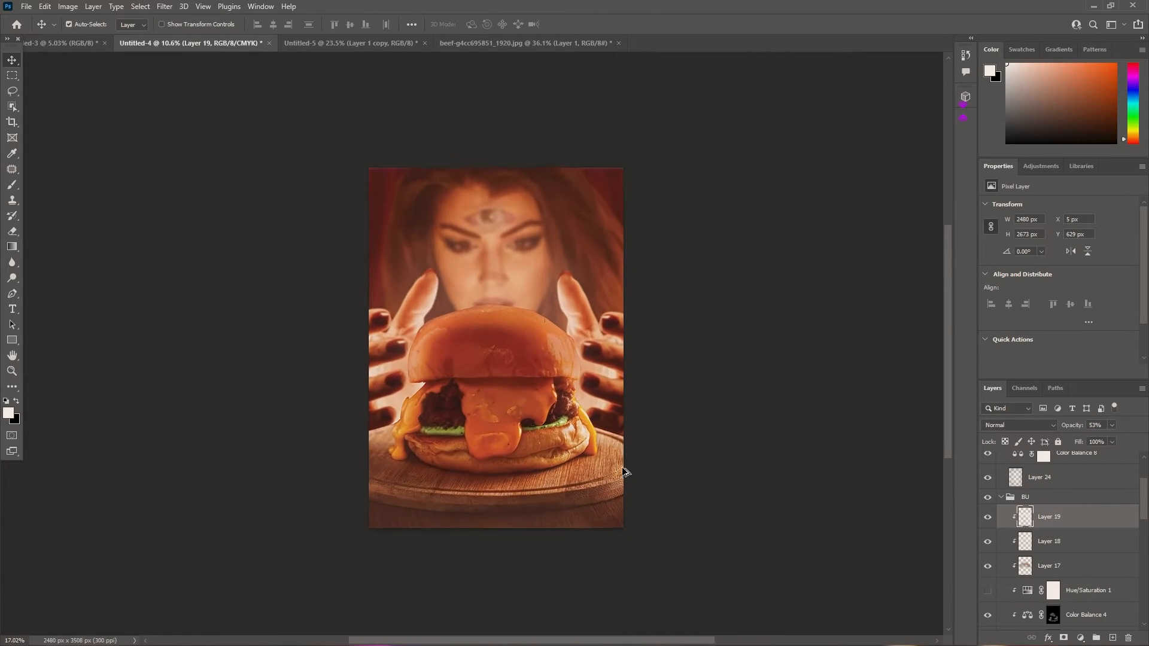
scroll(726, 473, "down", 2)
scroll(1047, 527, "up", 4)
left_click(1001, 572)
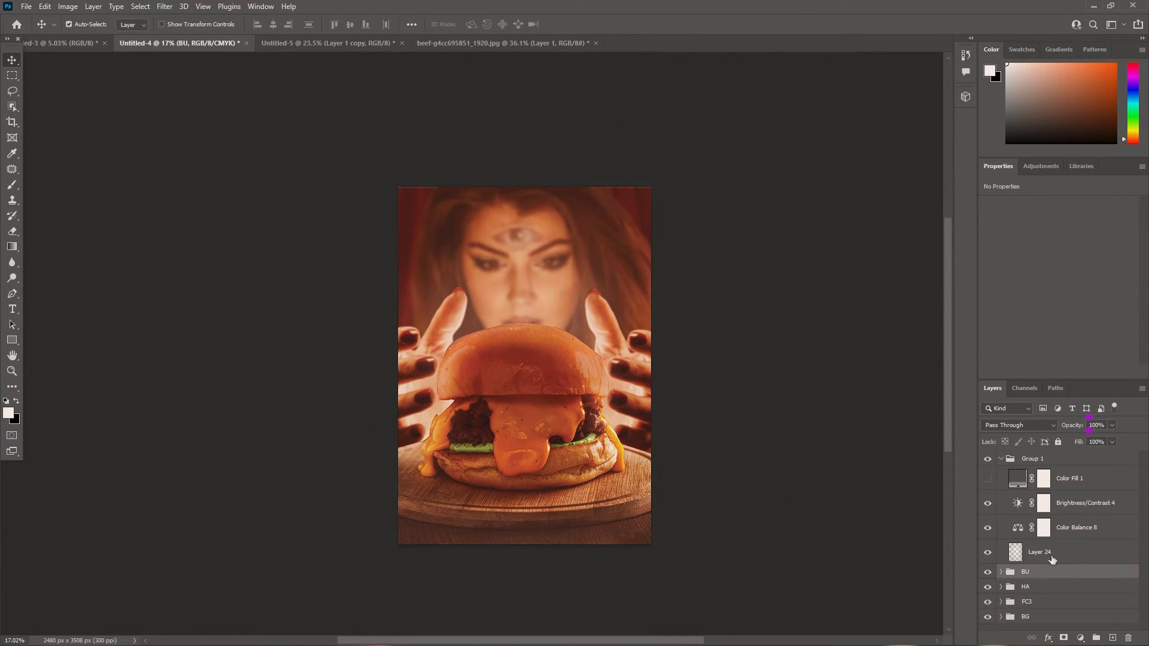
Step: Switch to the Downloads folder in File Explorer and place the anyrgb.com (12) smoke image above Group 1, over the burger
left_click(1044, 460)
left_click(600, 634)
scroll(521, 329, "up", 8)
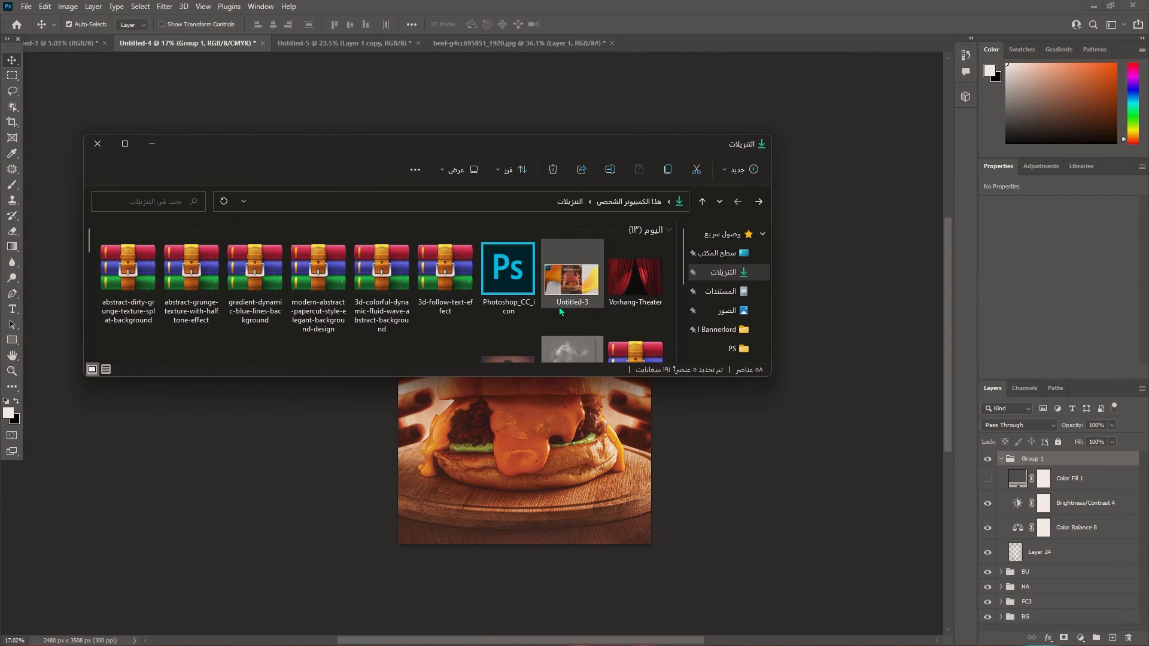
scroll(561, 309, "down", 1)
left_click_drag(578, 315, 589, 439)
left_click_drag(538, 400, 576, 410)
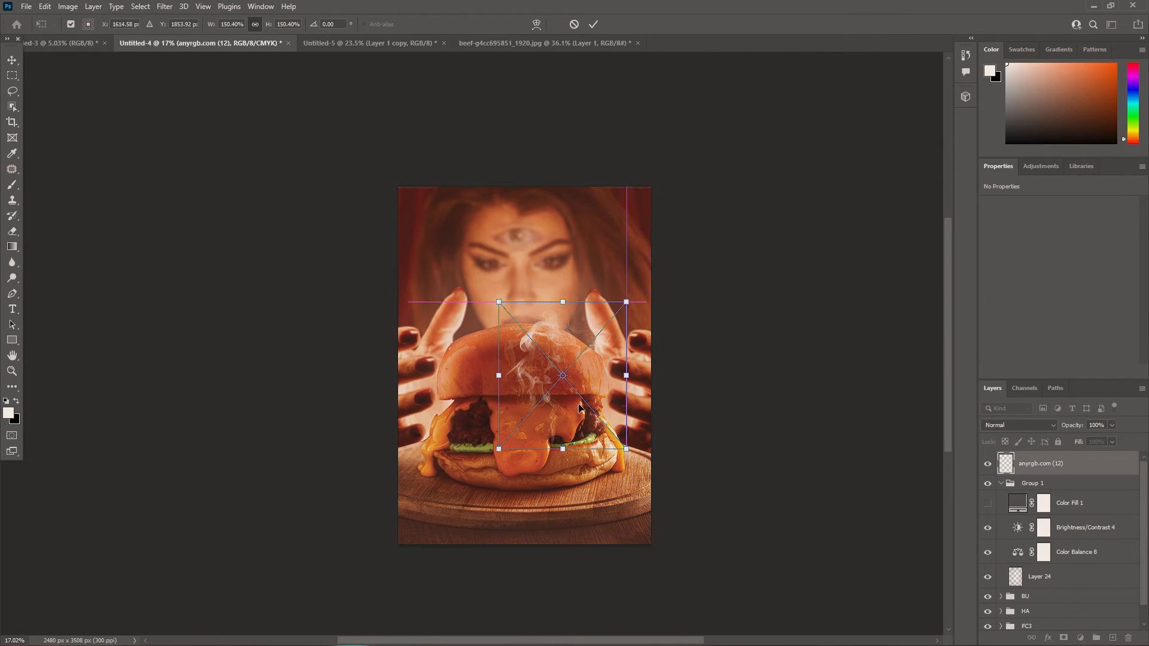
Step: Rotate the smoke about 20° and stretch it to about 174% width and 193% height over the bun's right side
left_click_drag(627, 301, 682, 315)
left_click_drag(501, 300, 543, 265)
left_click_drag(594, 365, 586, 358)
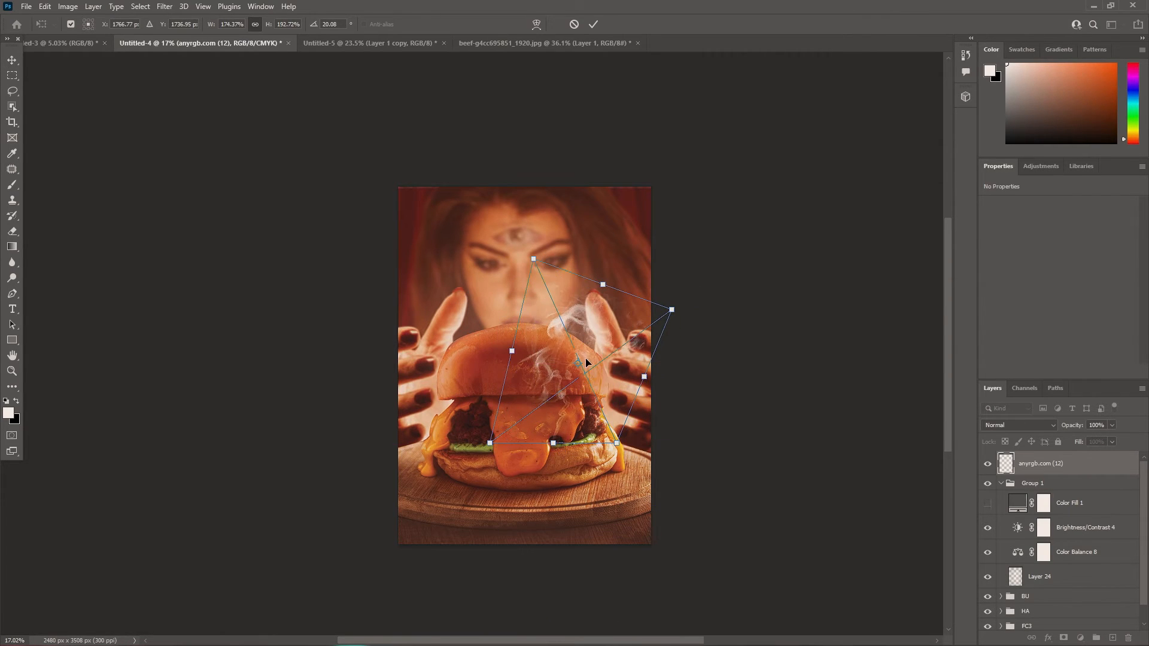
key("Return")
Step: Set the smoke layer's blend mode to Soft Light and duplicate it below Layer 24, above the BU group
left_click(1037, 426)
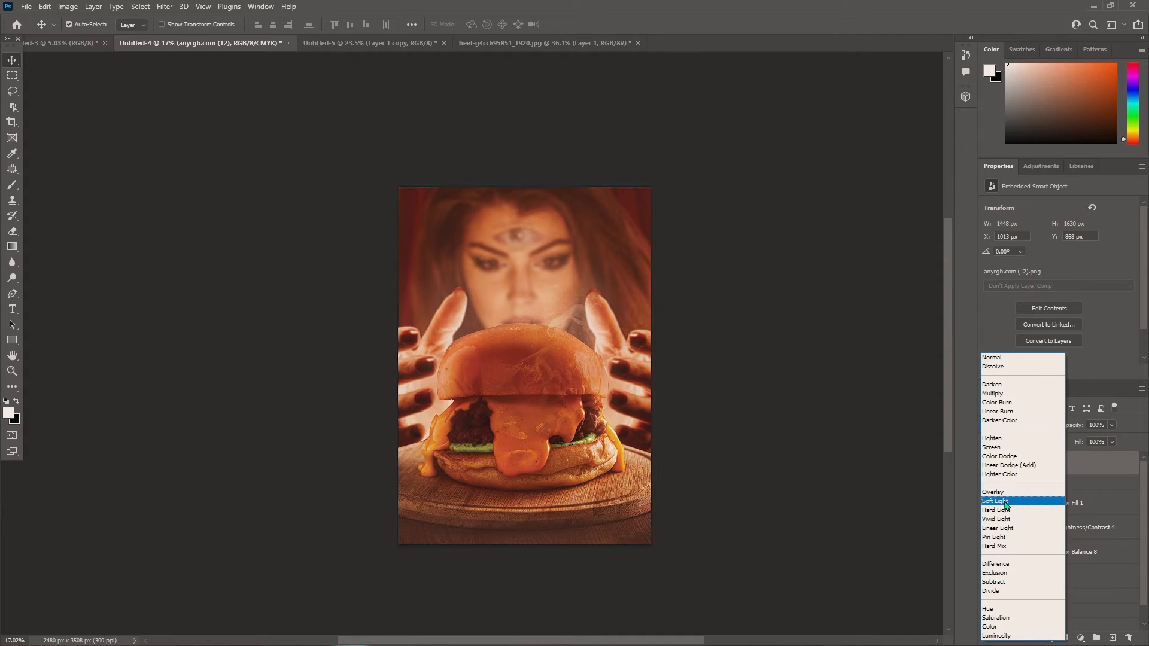
left_click(1018, 501)
left_click_drag(1051, 498, 1054, 584)
Step: Relocate the duplicate smoke layer to the top of the HA group
key("ctrl+t")
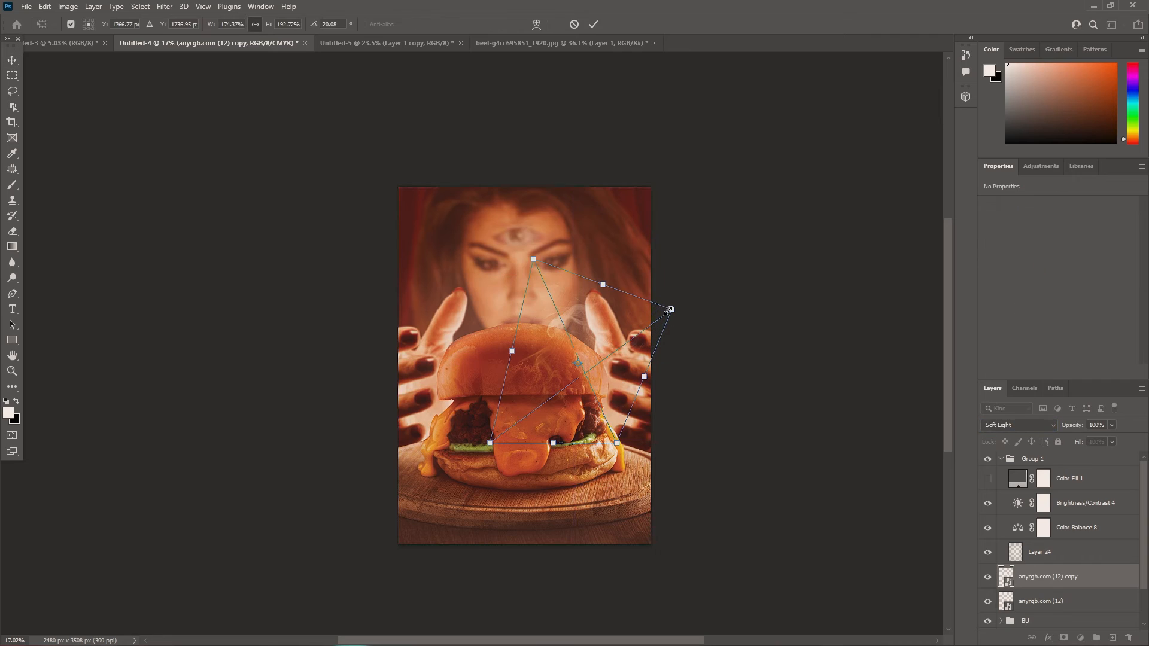
key("Return")
scroll(1078, 578, "down", 3)
left_click_drag(1074, 531, 1054, 592)
left_click(1001, 593)
scroll(1044, 612, "down", 1)
left_click(1046, 587)
Step: Enlarge the duplicate smoke, flip it horizontally and position it over the poster's left side beside the woman's face
key("ctrl+t")
left_click_drag(672, 311, 790, 242)
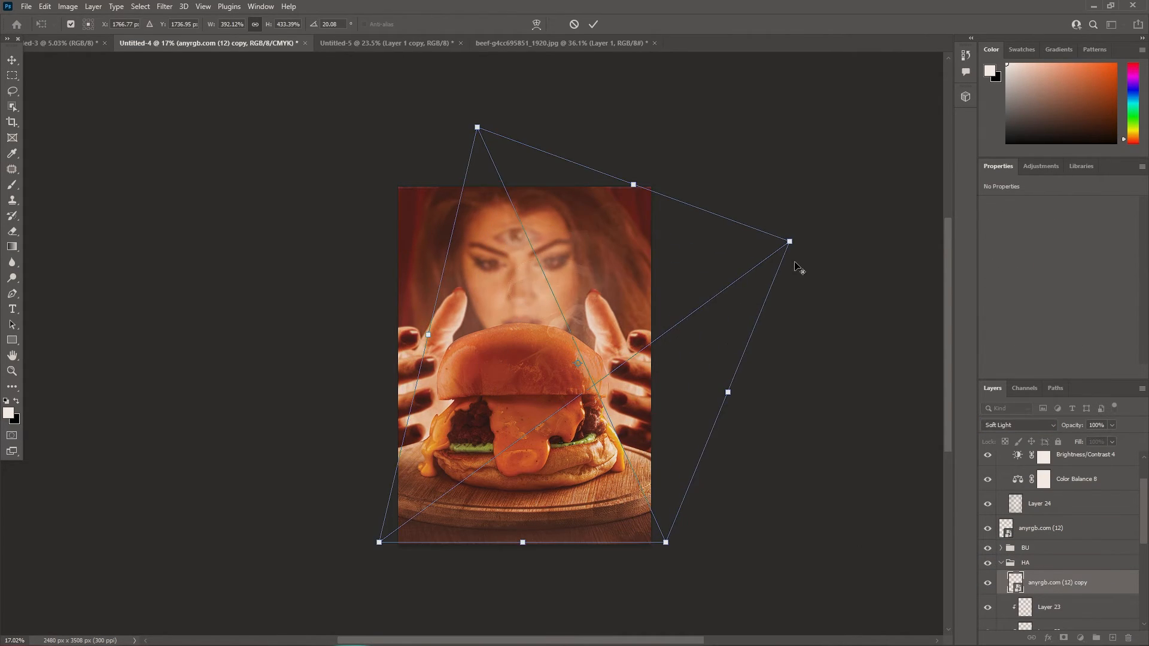
left_click_drag(643, 437, 665, 406)
left_click_drag(812, 211, 716, 208)
right_click(634, 269)
left_click(680, 490)
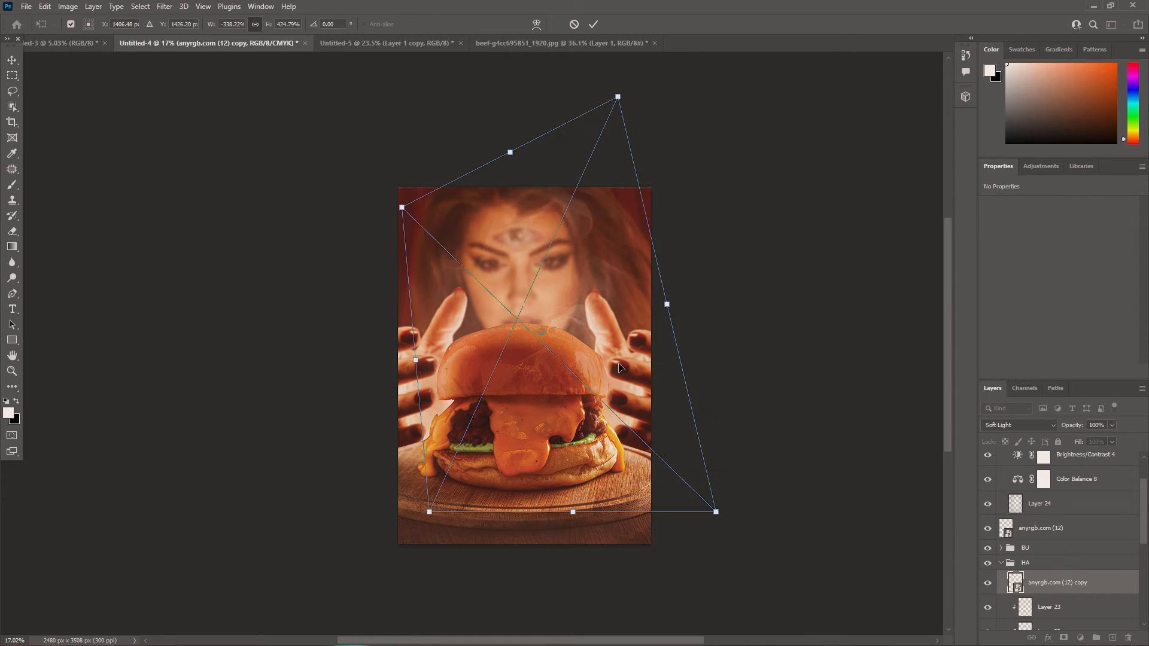
left_click_drag(618, 372, 500, 383)
key("Return")
key("Return")
Step: Set the duplicate smoke layer to Lighter Color blending with 72% opacity
left_click(1020, 425)
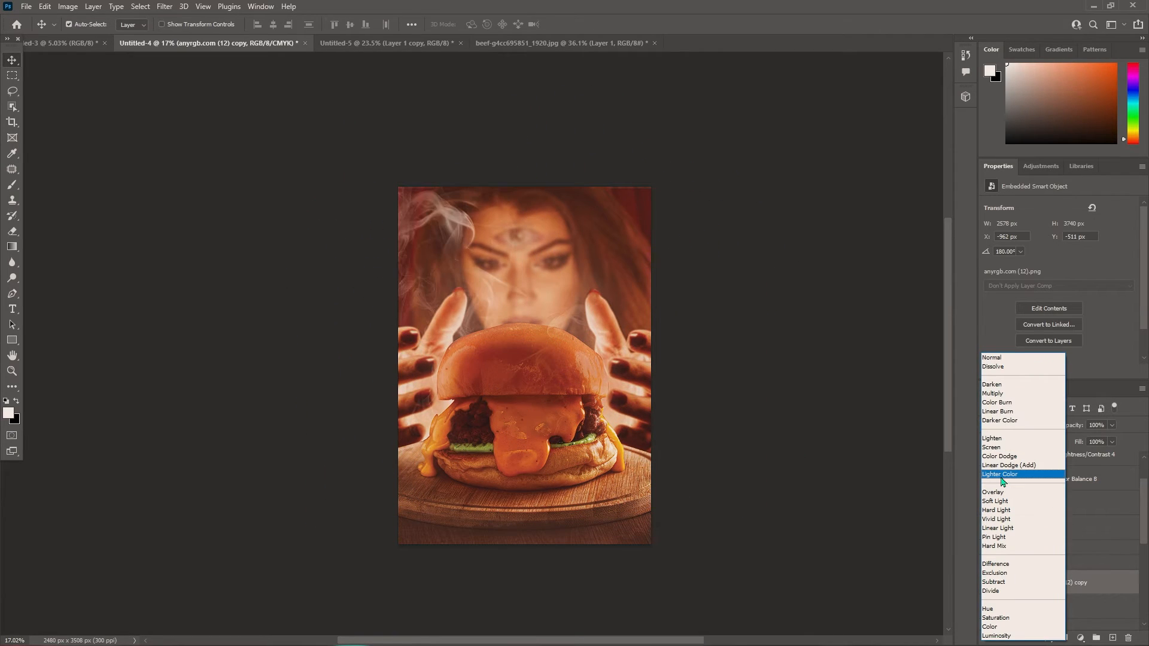
left_click(1003, 477)
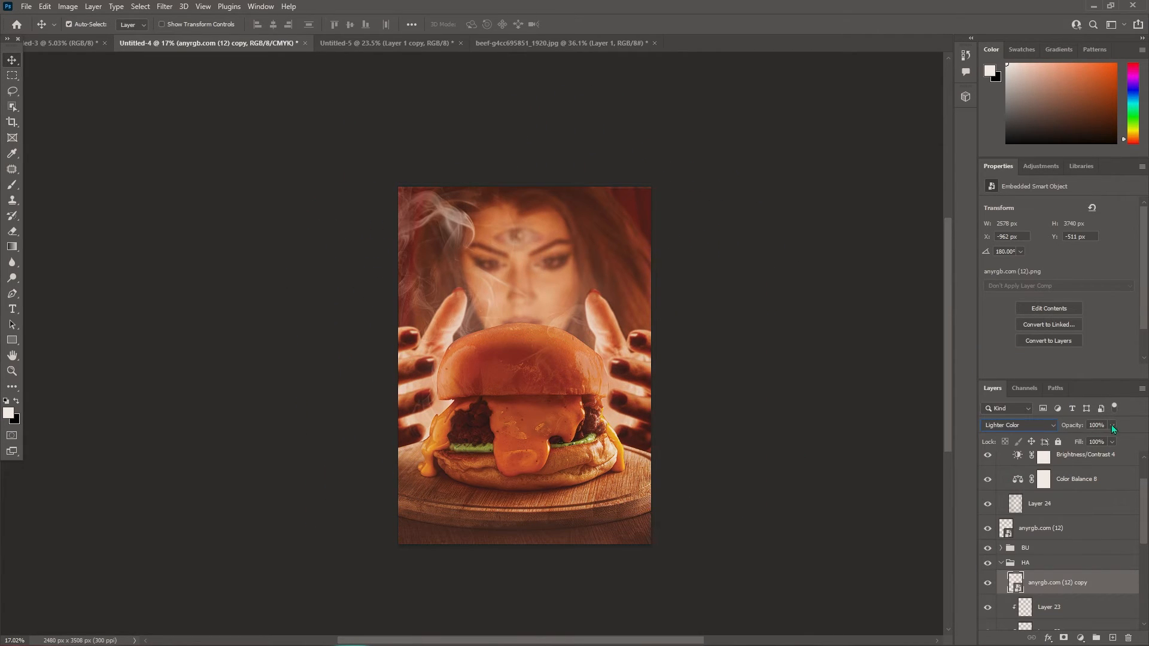
left_click_drag(1112, 426, 1099, 441)
left_click(1090, 594)
Step: Shorten the left smoke to about 367% height and skew it by about 17.7° behind the burger
scroll(481, 320, "up", 3)
left_click_drag(545, 367, 533, 349)
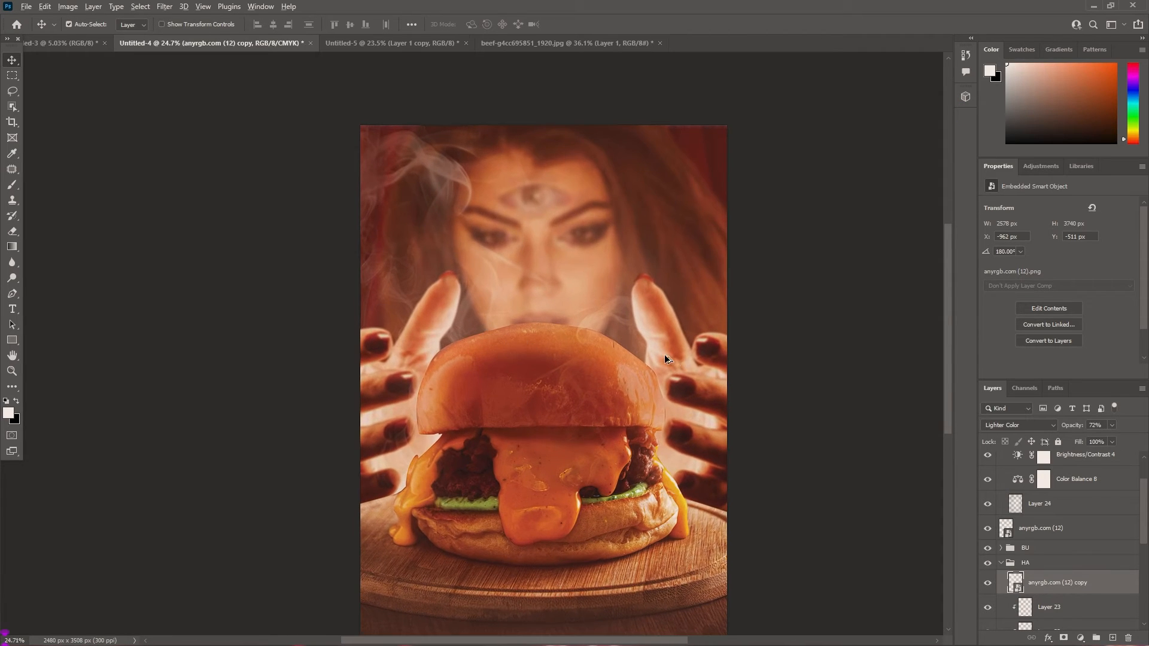
left_click_drag(630, 342, 659, 363)
key("ctrl+t")
left_click_drag(616, 133, 624, 166)
left_click_drag(533, 76, 510, 150)
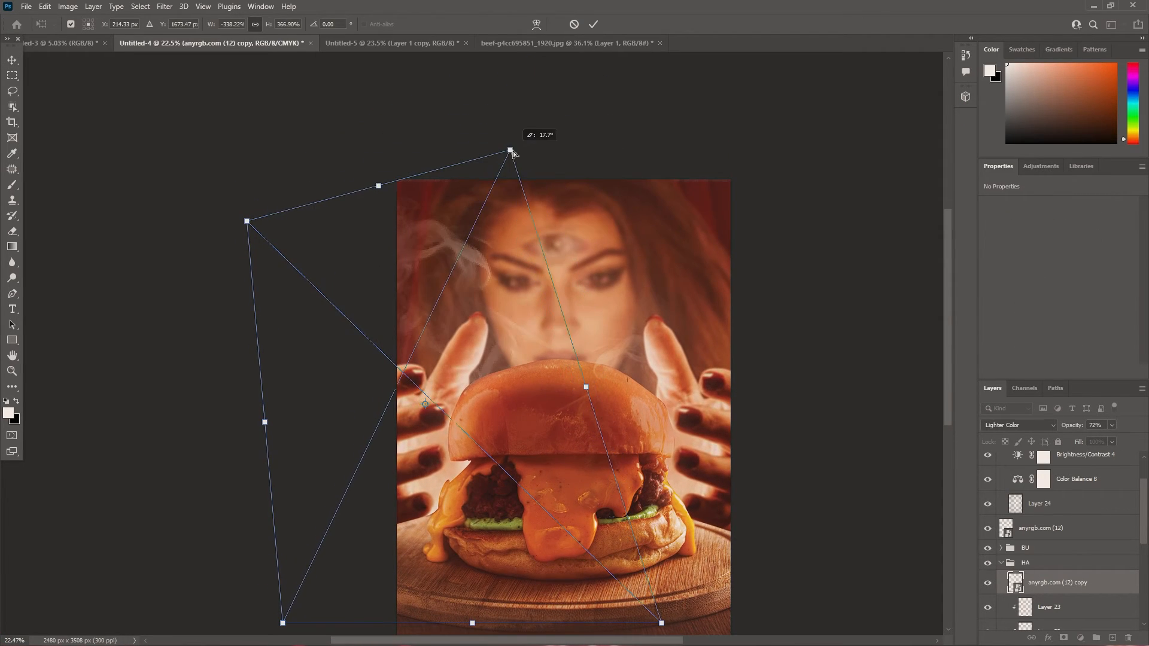
key("Return")
Step: Duplicate the left smoke layer, flip the copy horizontally and position it over the right side of the woman's face
key("ctrl+j")
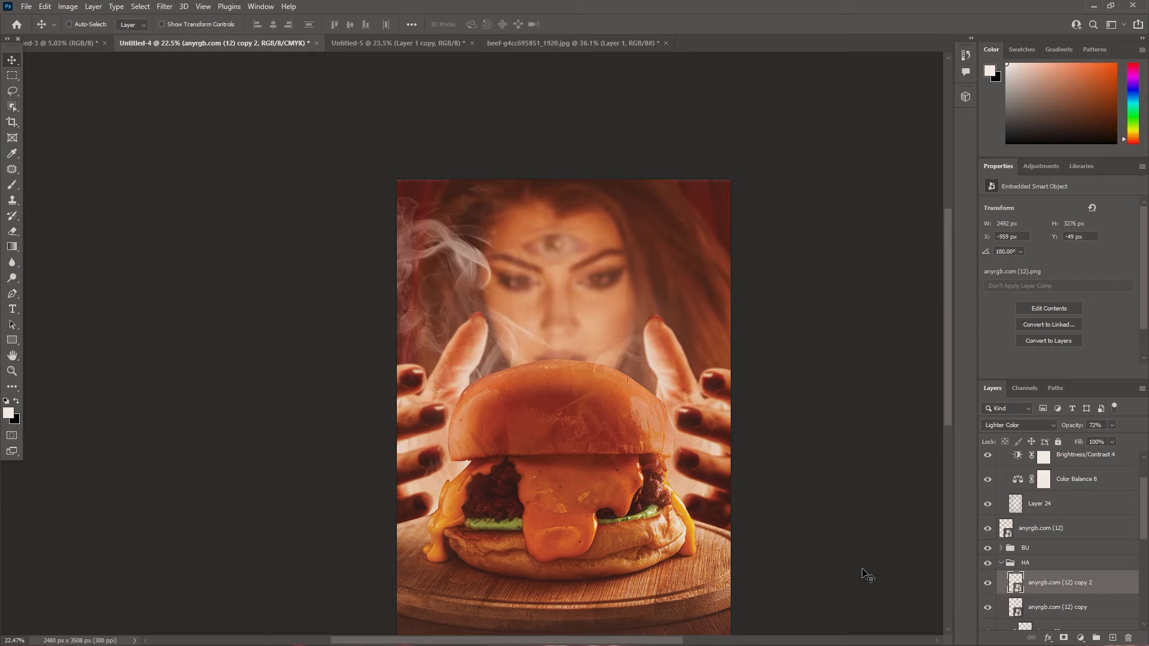
key("ctrl+t")
right_click(457, 344)
left_click(488, 565)
left_click_drag(456, 383, 610, 343)
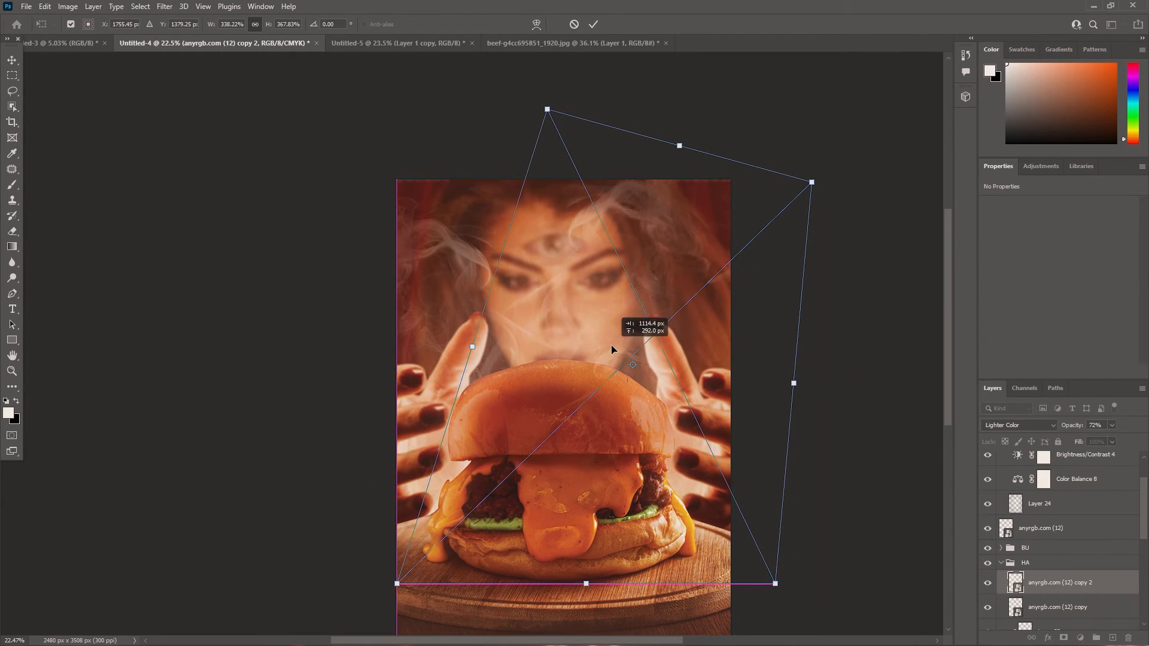
left_click_drag(546, 108, 509, 231)
left_click_drag(648, 373, 686, 324)
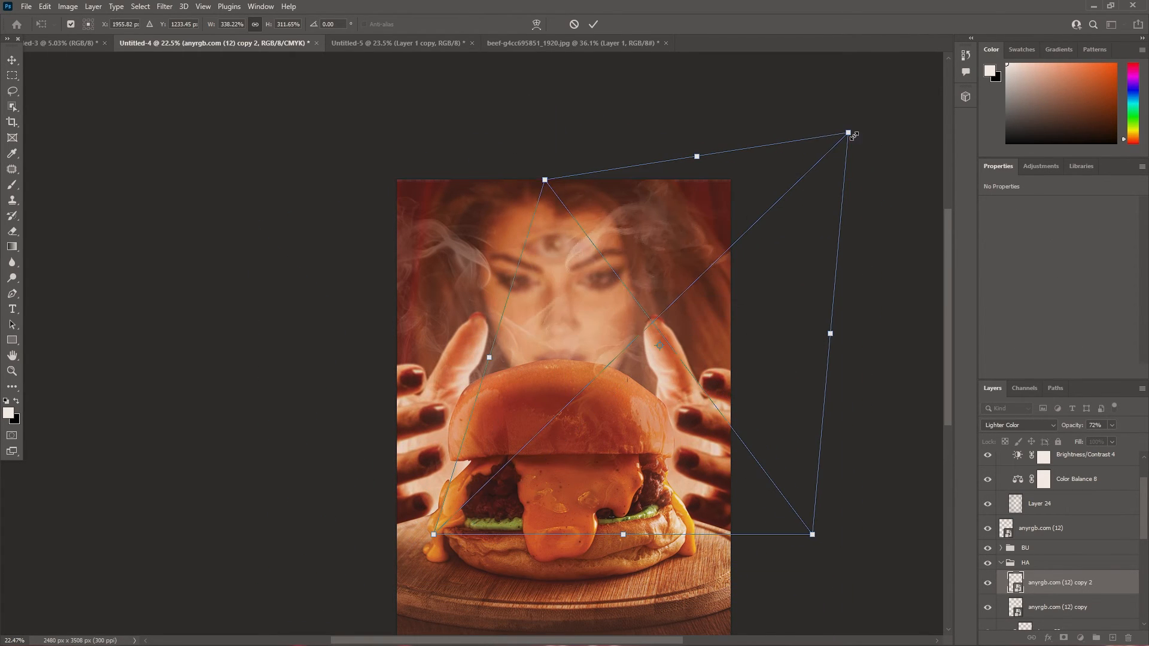
Step: Reshape the right smoke copy to about 2039 × 2087 px around the fingertip of the right hand
left_click_drag(853, 135, 663, 133)
left_click_drag(639, 297, 659, 330)
key("Return")
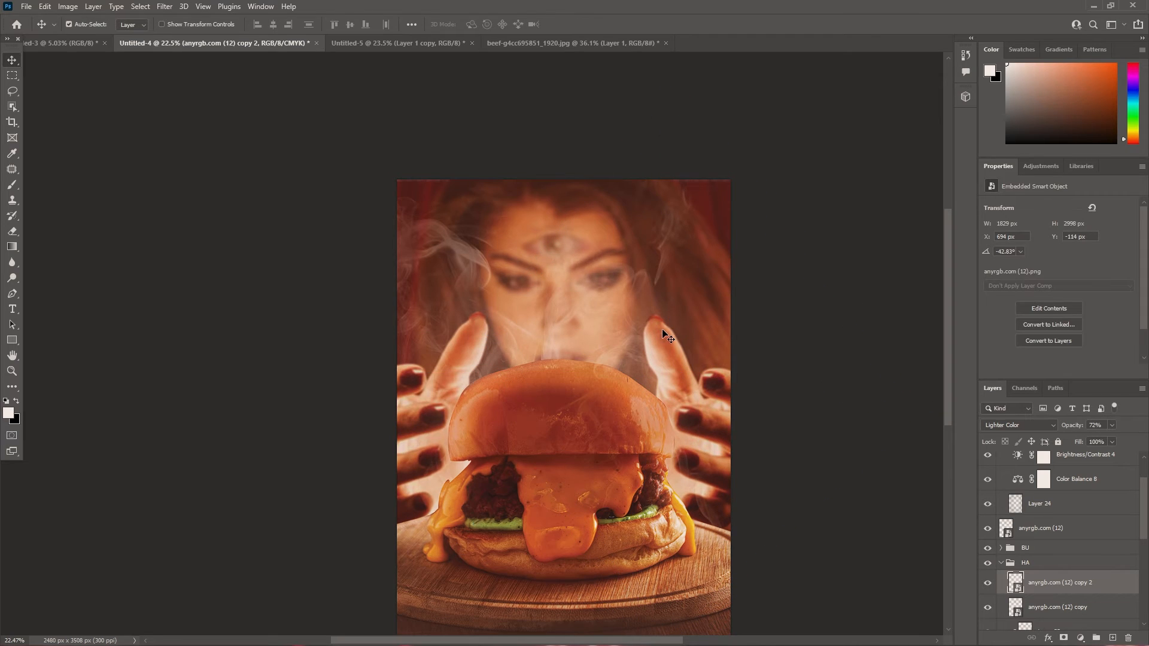
key("ctrl+t")
left_click_drag(665, 92, 653, 234)
key("Return")
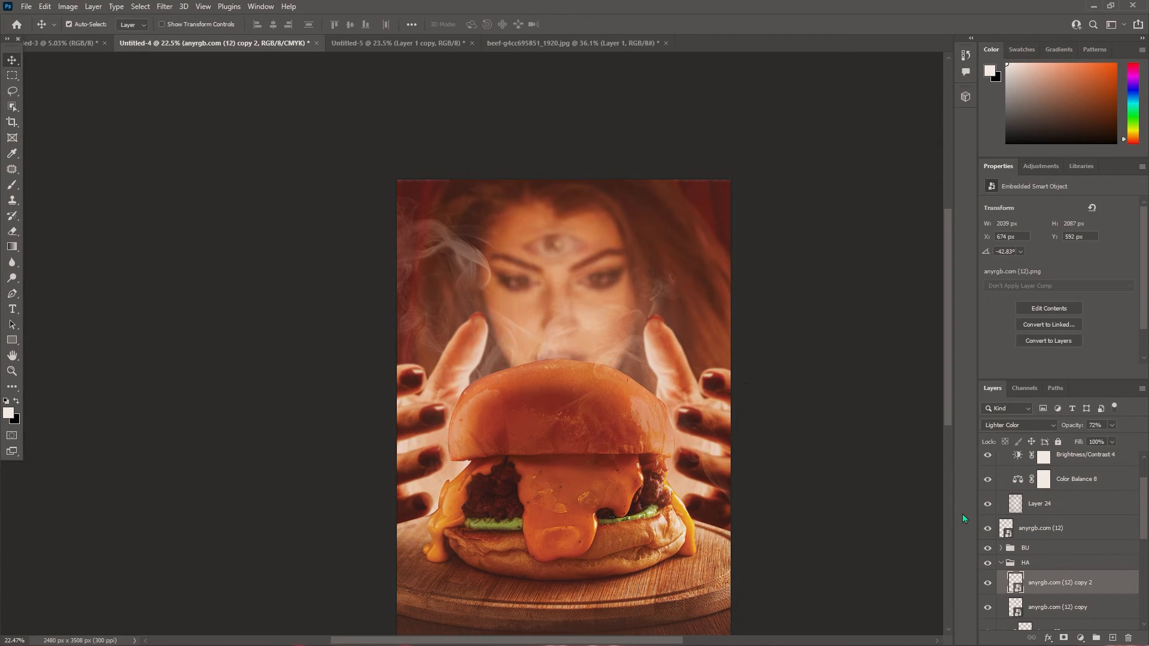
Step: Rasterize both smoke copies in the HA group and fade the left smoke with a 764-size eraser at 11% flow
key("e")
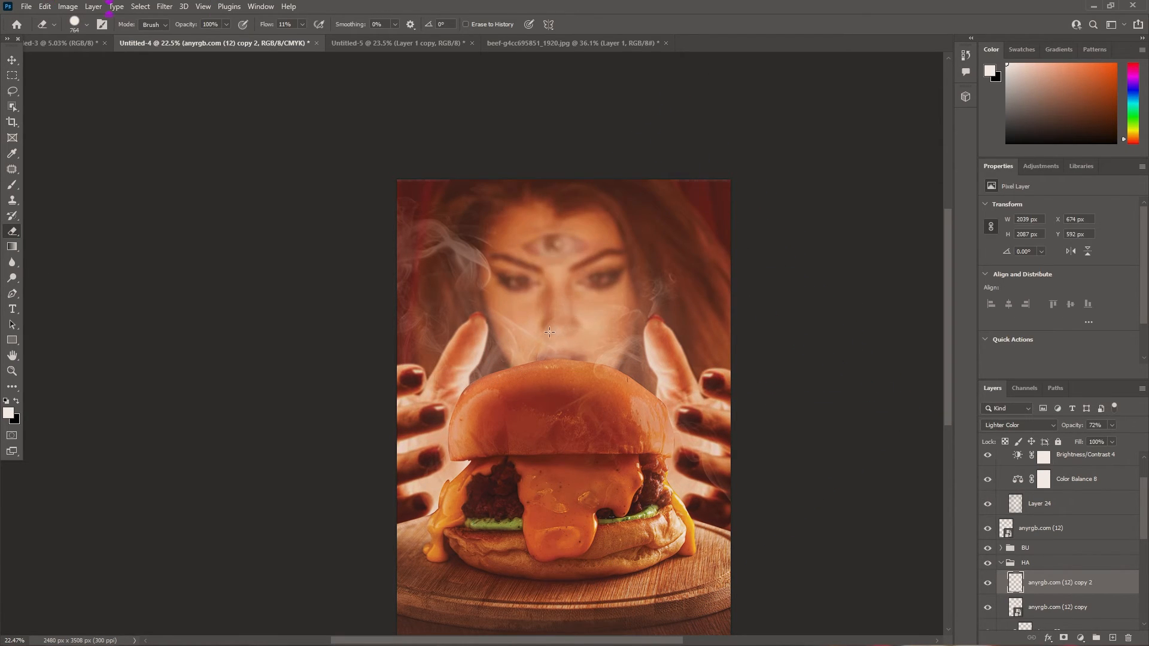
left_click(1016, 610)
left_click(460, 268)
key("Return")
left_click_drag(469, 252, 484, 261)
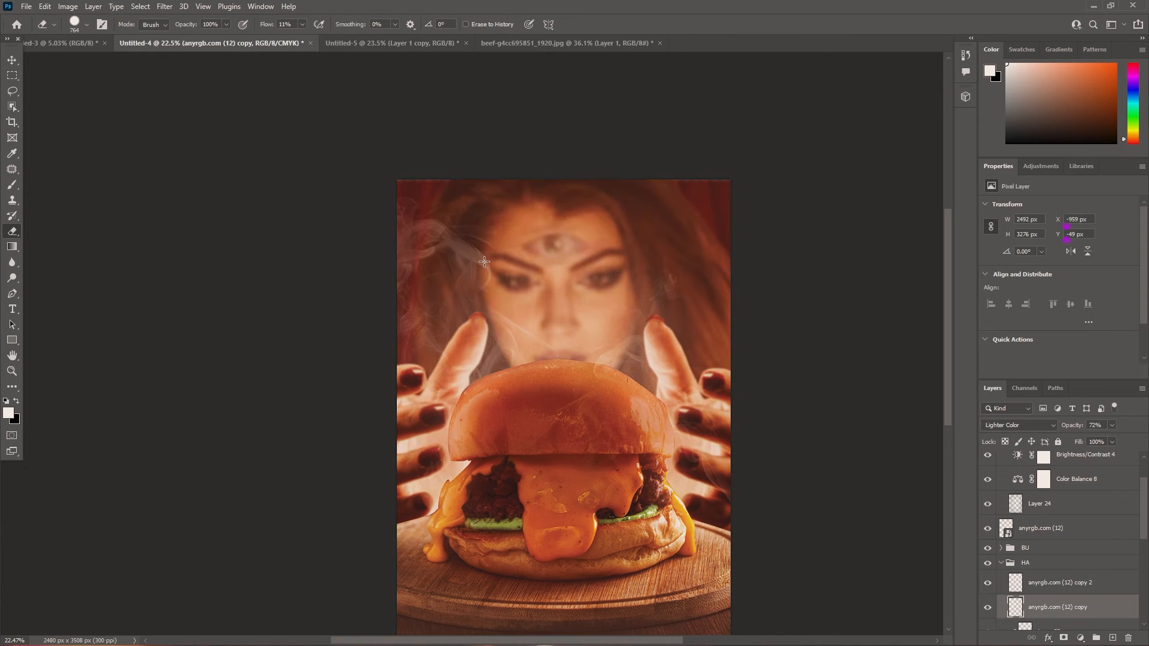
scroll(625, 326, "down", 2)
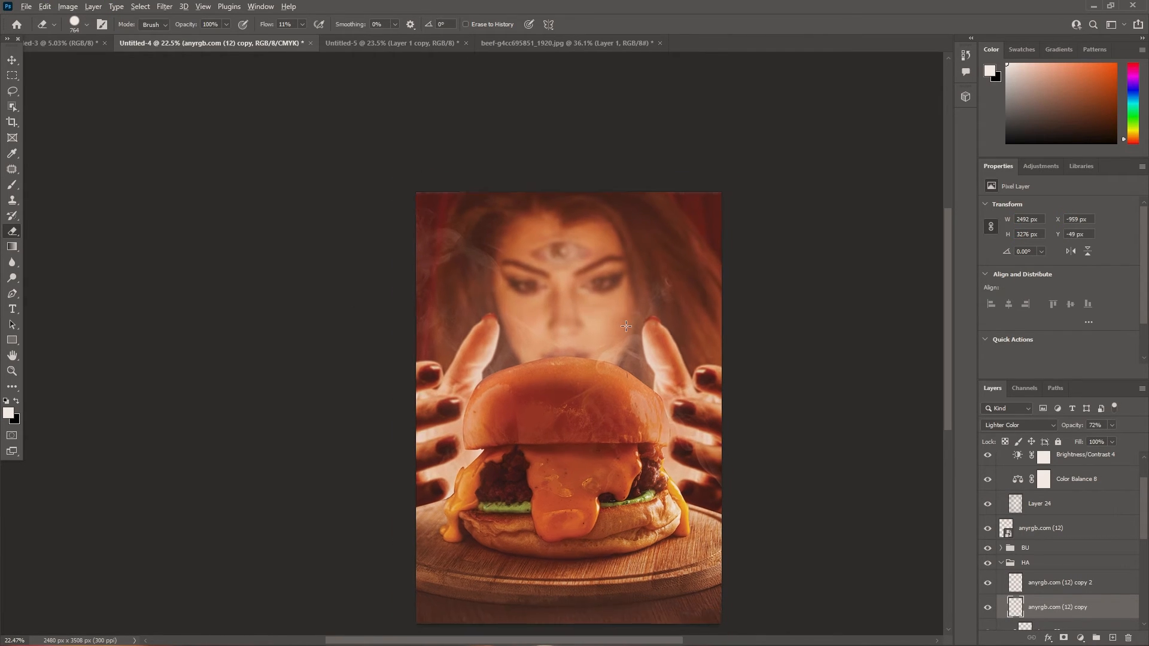
key("v")
left_click(226, 287)
Step: Add a Levels adjustment clipped to Layer 15 in the FC3 group with output levels 4 and 237
scroll(718, 347, "up", 5)
scroll(670, 340, "down", 4)
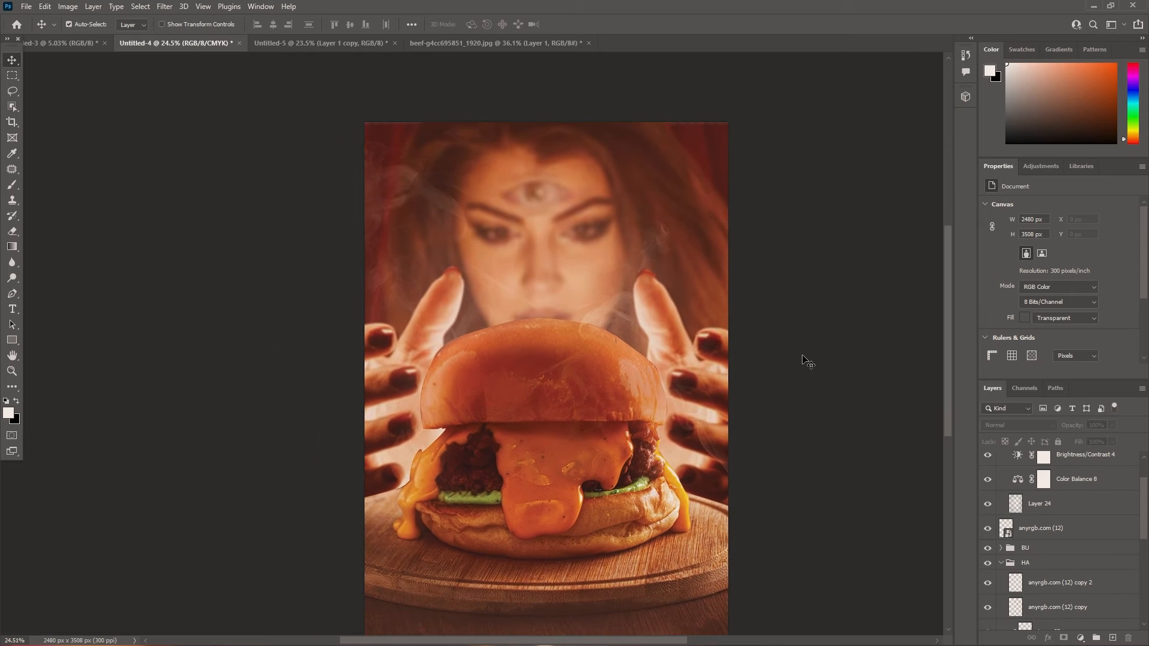
scroll(722, 270, "up", 1)
left_click_drag(694, 300, 709, 321)
scroll(1051, 605, "down", 10)
left_click(1001, 610)
scroll(1030, 599, "down", 3)
left_click(1040, 603)
left_click(1041, 166)
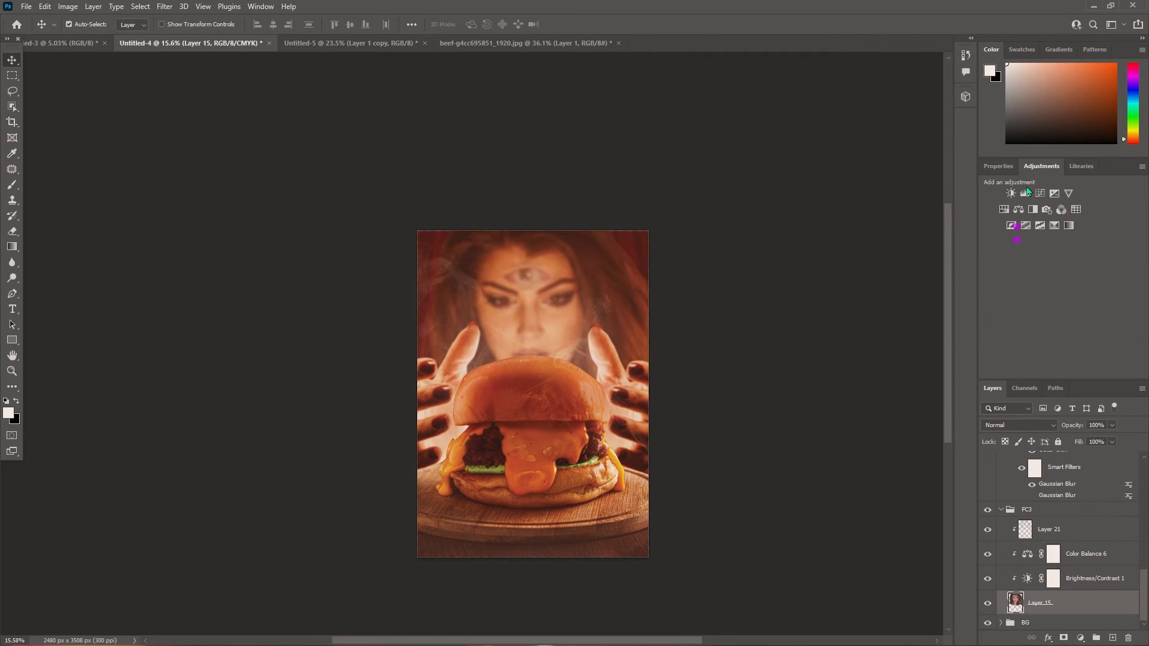
left_click(1032, 194)
left_click_drag(1005, 330, 1004, 331)
left_click_drag(1132, 329, 1127, 332)
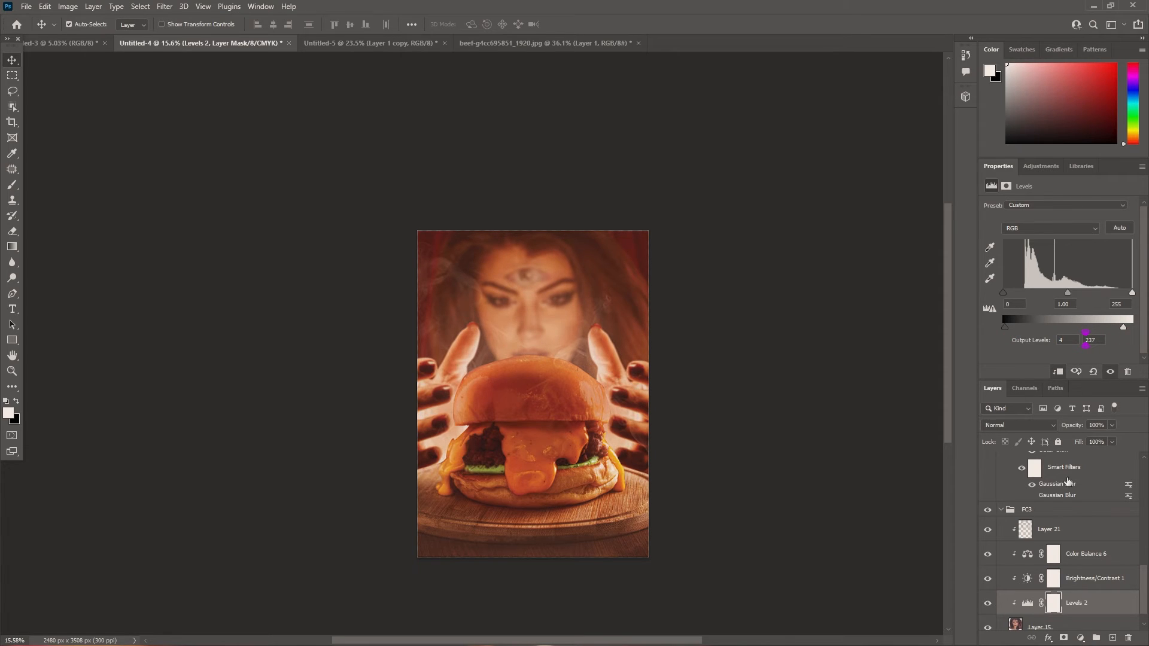
left_click(682, 453)
Step: Nudge the burger's BU group and the woman's FC3 group slightly upward on the poster
scroll(734, 458, "up", 4)
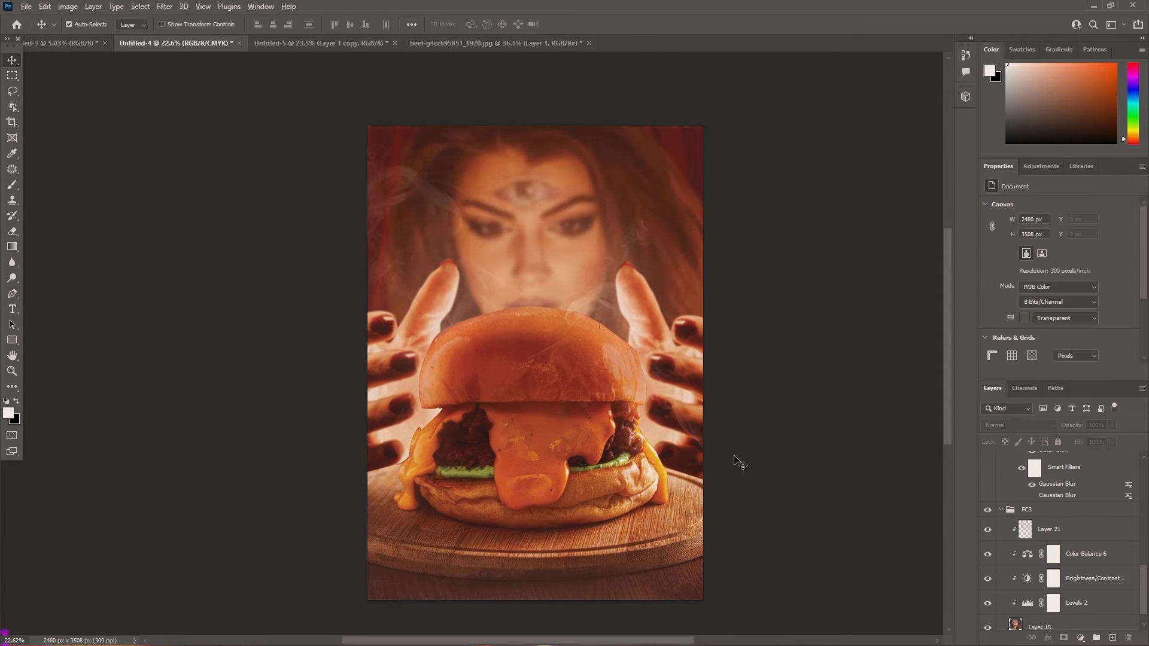
scroll(736, 458, "down", 1)
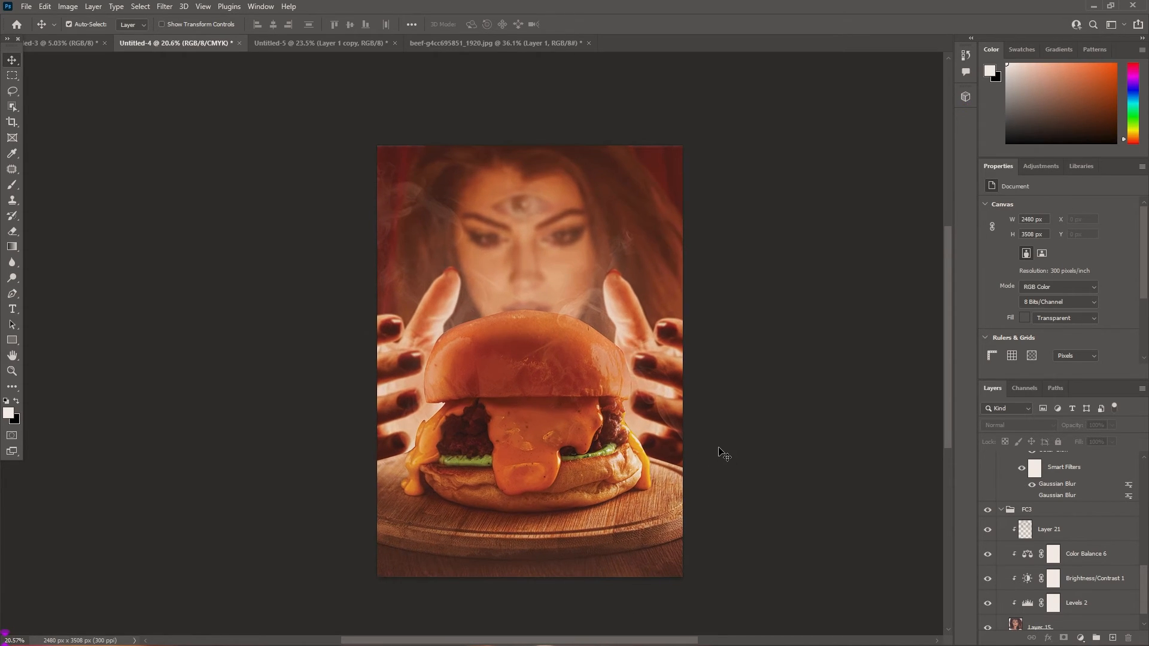
scroll(1054, 527, "up", 5)
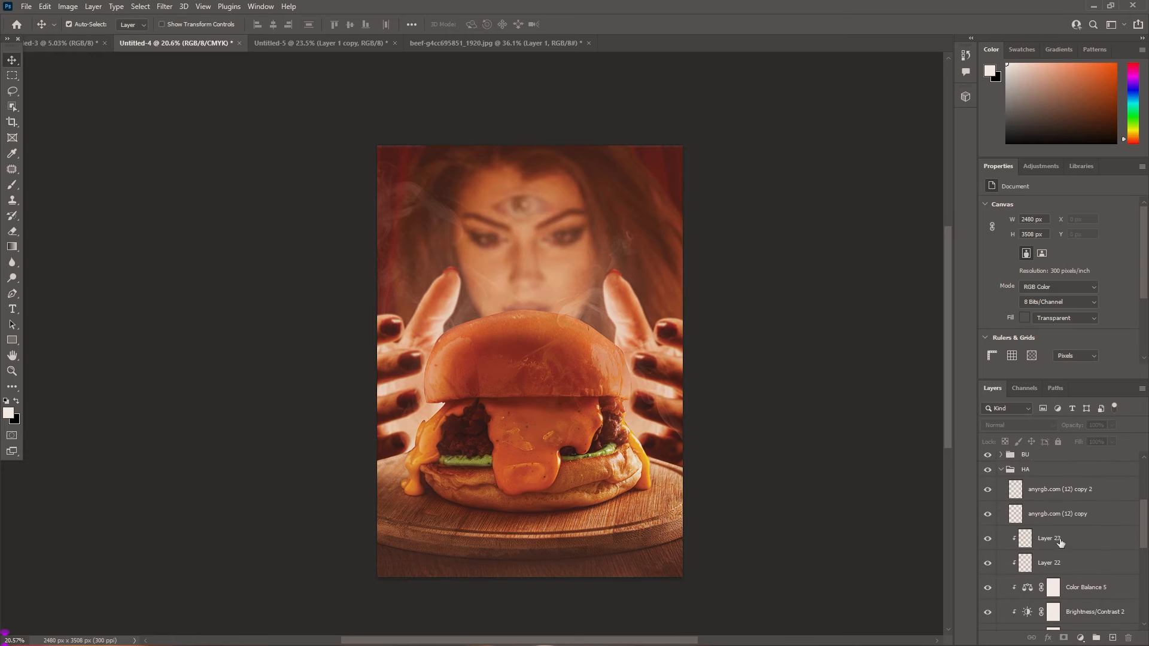
left_click(1043, 507)
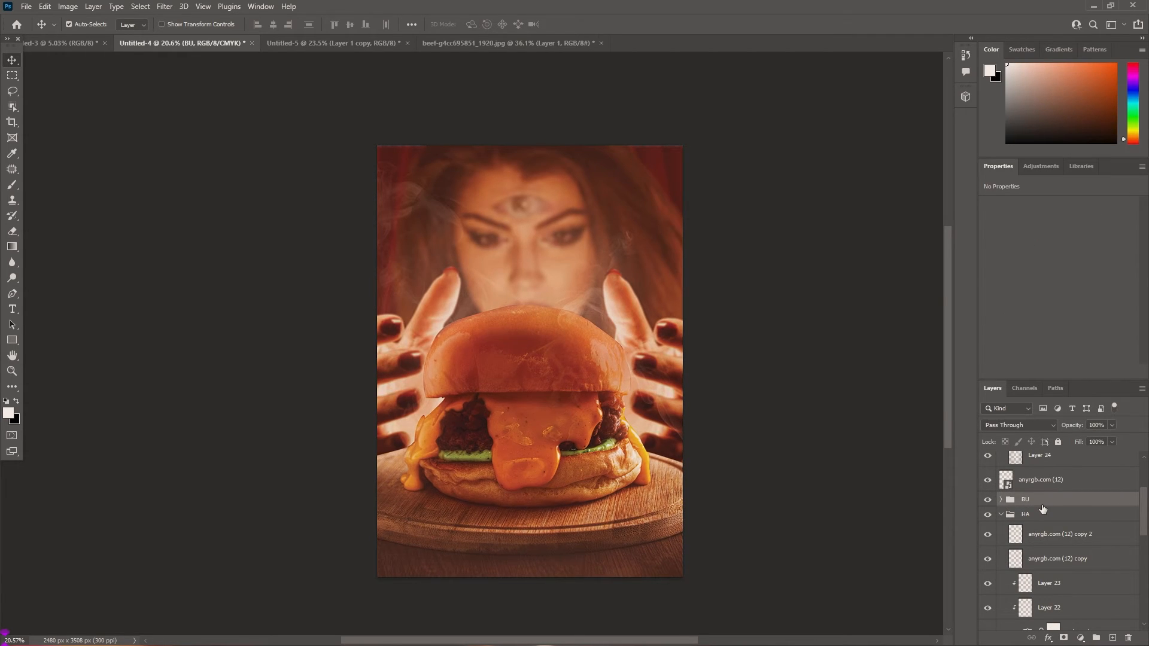
scroll(1083, 572, "down", 2)
scroll(1083, 573, "down", 5)
left_click(1040, 488)
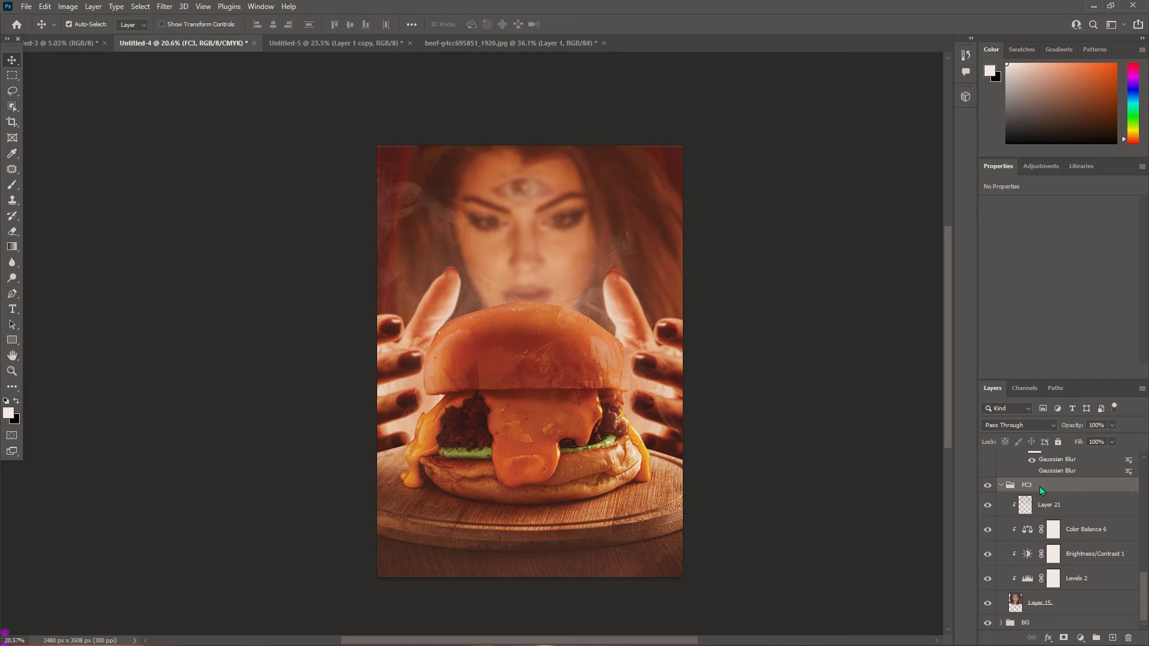
Step: Collapse the FC3 and HA groups
scroll(1070, 513, "up", 2)
left_click(1000, 546)
scroll(1002, 544, "up", 4)
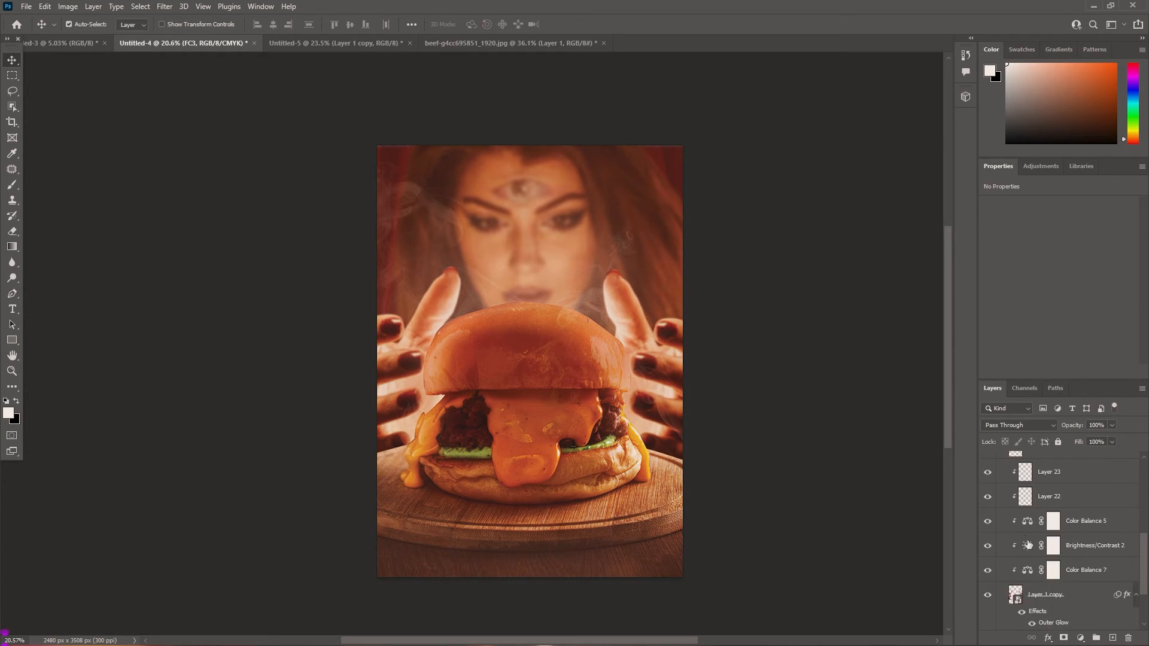
left_click(1002, 522)
scroll(1009, 523, "up", 1)
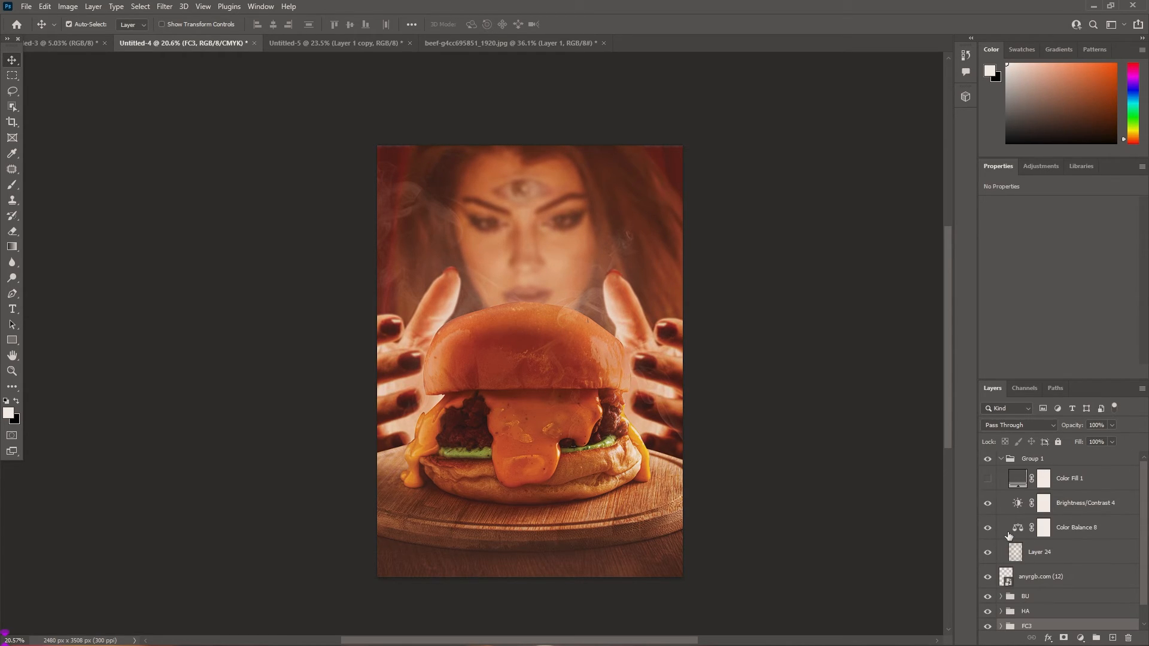
Step: With the Color Fill 1 check layer shown, inspect Color Balance 7 and set Brightness/Contrast 2's contrast to 9 in the HA group
left_click(988, 478)
scroll(1030, 574, "down", 1)
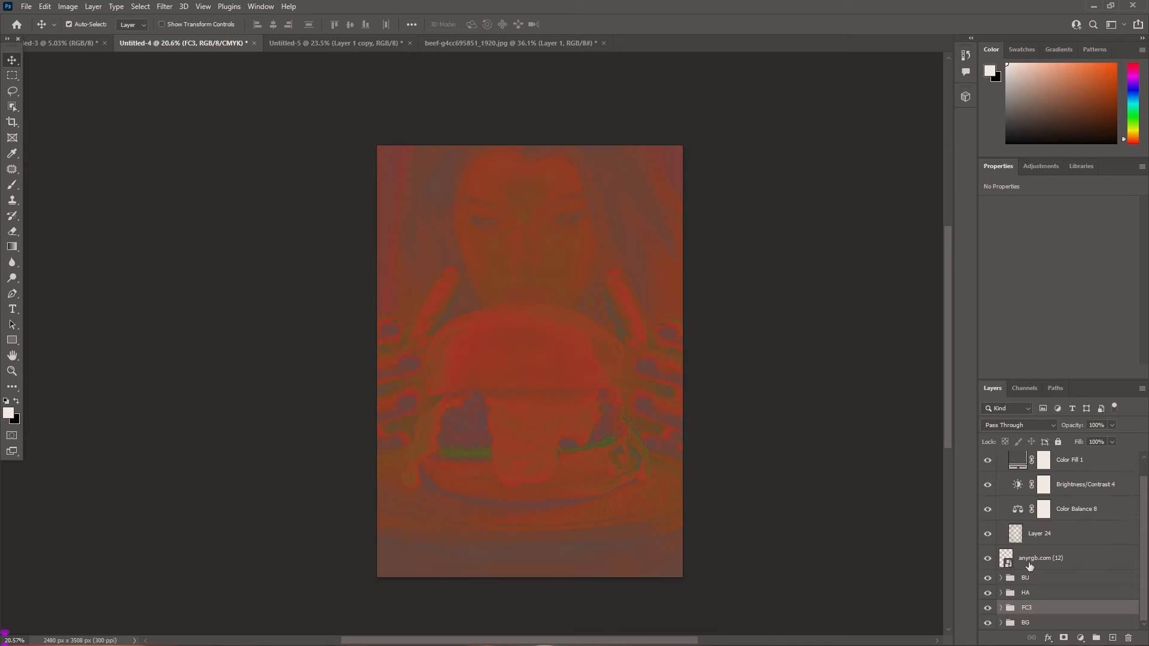
left_click(1001, 592)
scroll(1038, 608, "down", 5)
left_click(1027, 565)
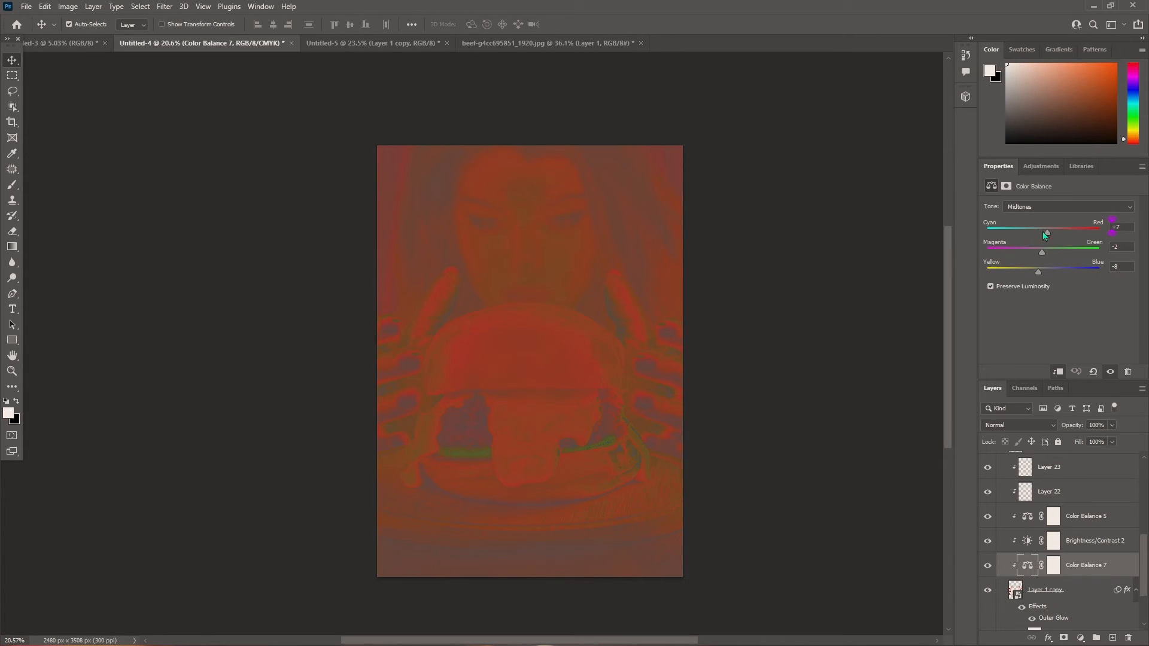
left_click(1028, 542)
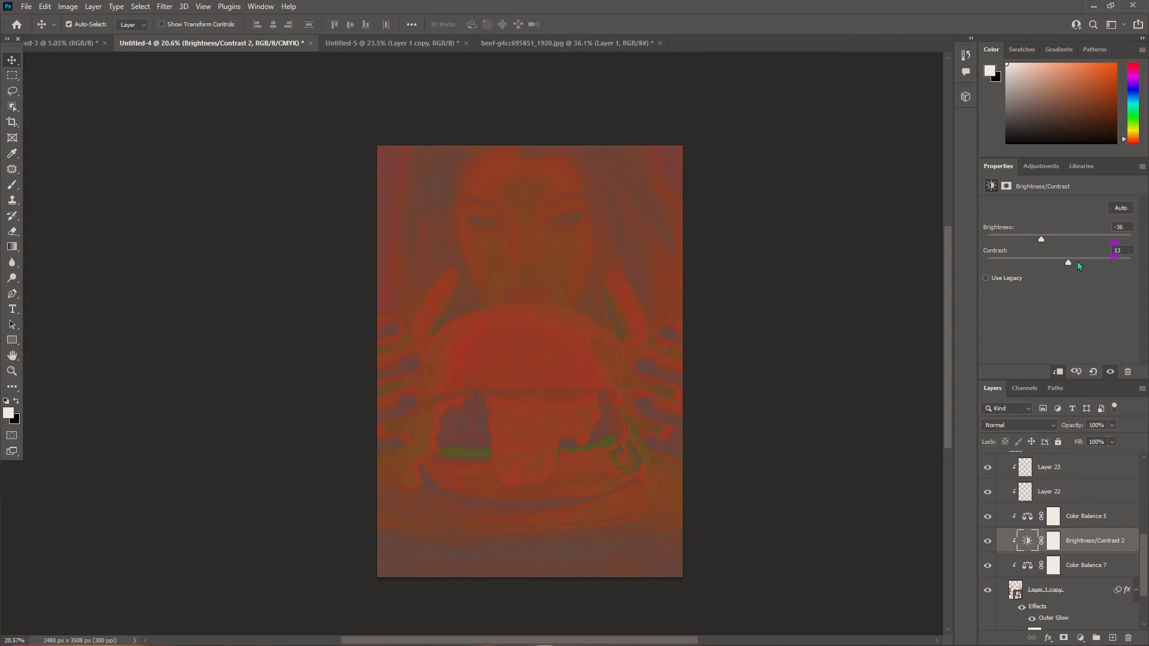
scroll(1048, 527, "up", 6)
left_click(988, 479)
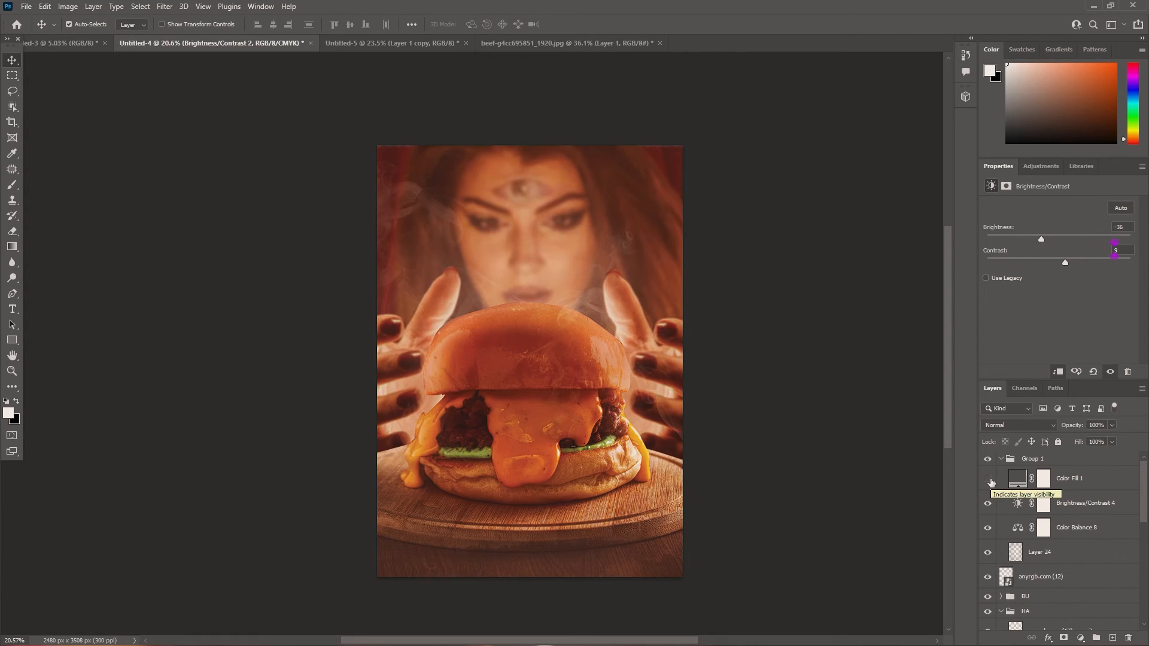
Step: Set Color Balance 5's midtones to +50, +13 and -28 in the HA group with Color Fill 1 shown, and hide the check layer
left_click(991, 482)
scroll(1047, 538, "down", 5)
left_click(1027, 579)
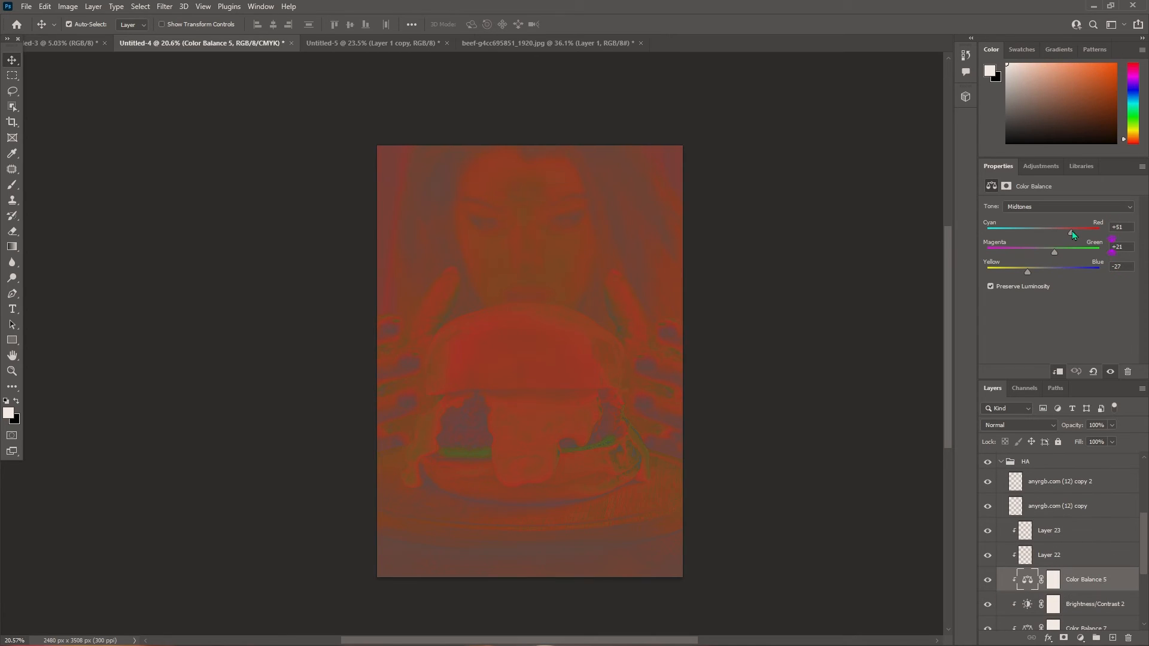
left_click_drag(1072, 232, 1027, 274)
scroll(1031, 519, "up", 5)
left_click(989, 479)
scroll(772, 477, "down", 5)
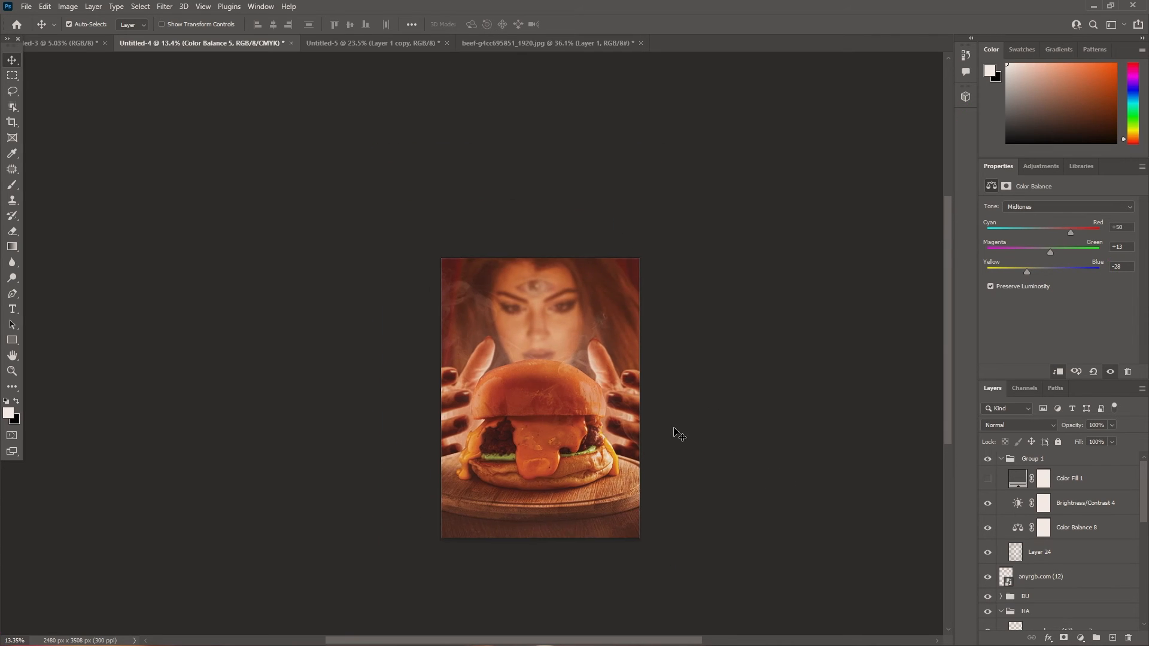
Step: Add a Brightness/Contrast adjustment at maximum brightness clipped to Layer 1 copy in the HA group and invert its mask
scroll(675, 433, "up", 4)
left_click_drag(676, 434, 770, 449)
scroll(1037, 554, "down", 8)
left_click(1036, 565)
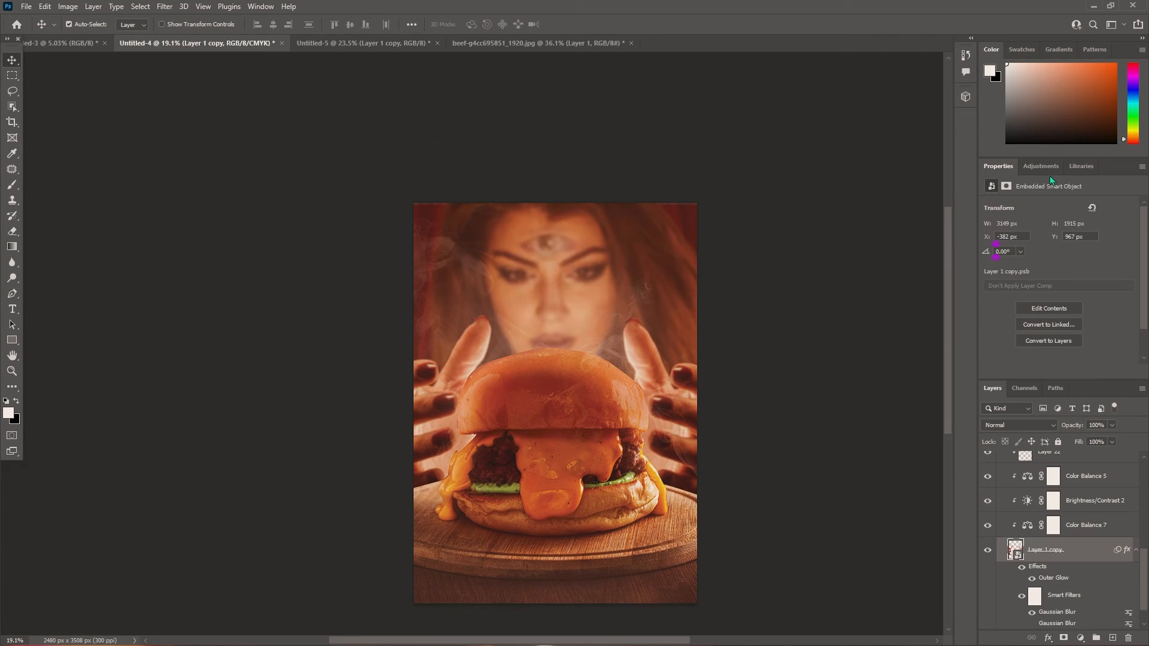
left_click(1044, 168)
left_click(1013, 193)
left_click_drag(1060, 239, 1132, 241)
left_click(1053, 550)
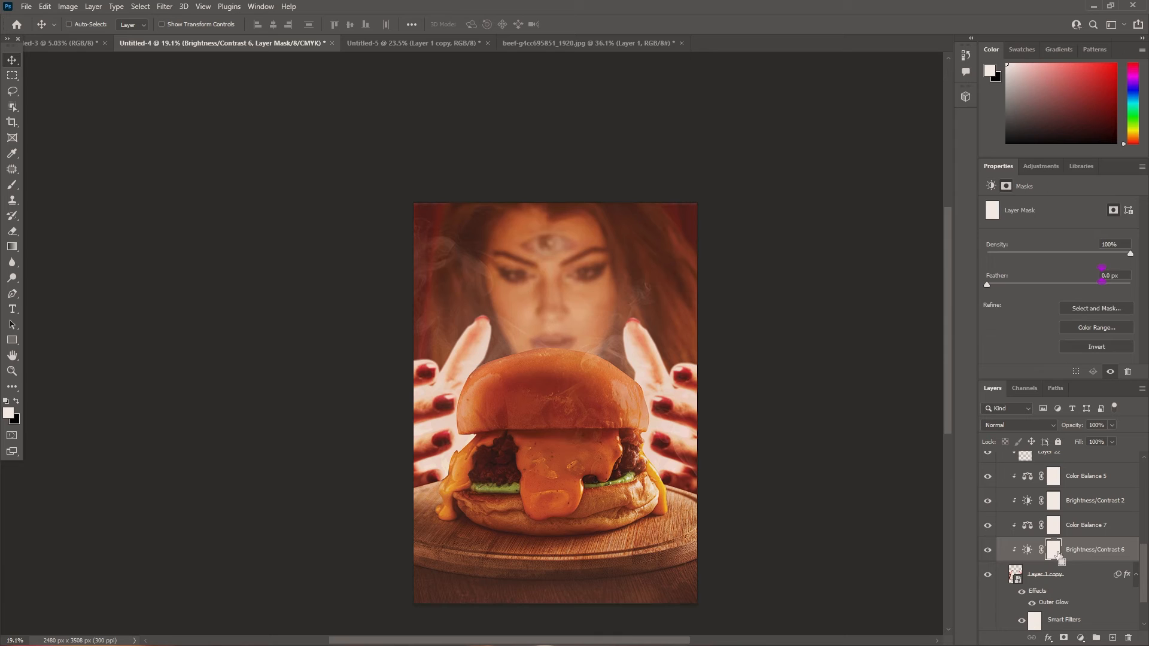
key("ctrl+i")
Step: Paint the Brightness/Contrast 6 mask white over both hands' edges near the burger with a soft brush at 16% flow
scroll(679, 411, "up", 3)
key("b")
left_click(351, 24)
left_click_drag(351, 38, 339, 39)
left_click_drag(673, 306, 623, 349)
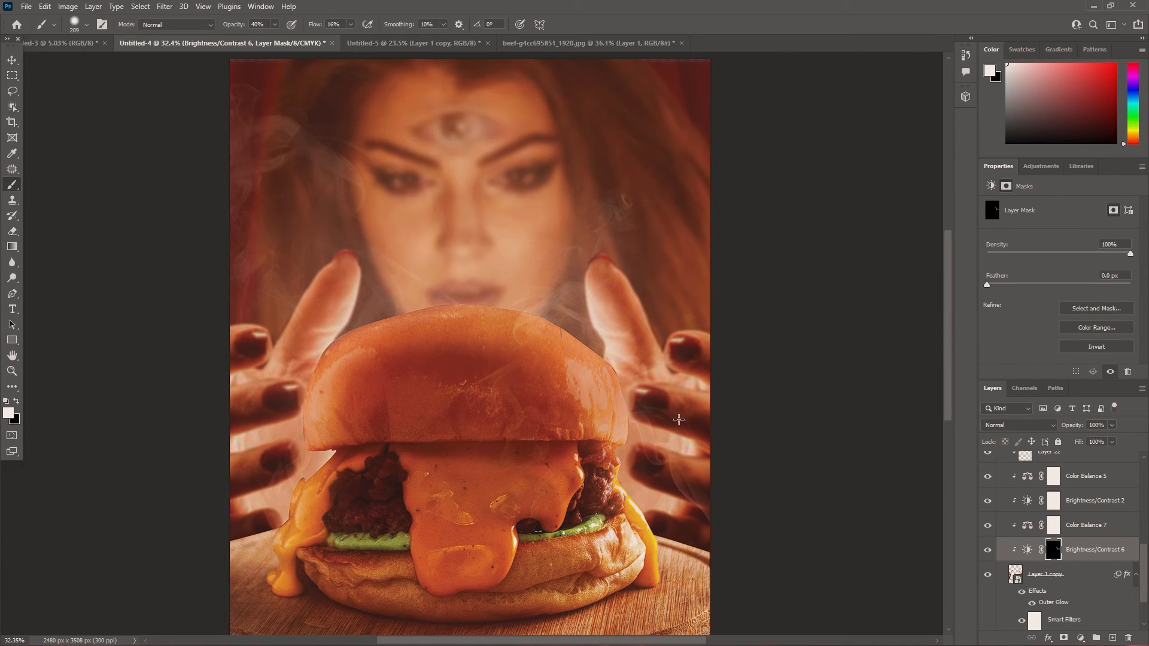
mouse_move(306, 406)
left_mouse_down()
mouse_move(263, 368)
mouse_move(270, 446)
mouse_move(220, 546)
left_mouse_up()
mouse_move(322, 359)
left_mouse_down()
mouse_move(304, 355)
mouse_move(362, 267)
left_mouse_up()
mouse_move(606, 323)
left_mouse_down()
mouse_move(671, 361)
mouse_move(675, 401)
mouse_move(623, 504)
left_mouse_up()
scroll(513, 500, "down", 5)
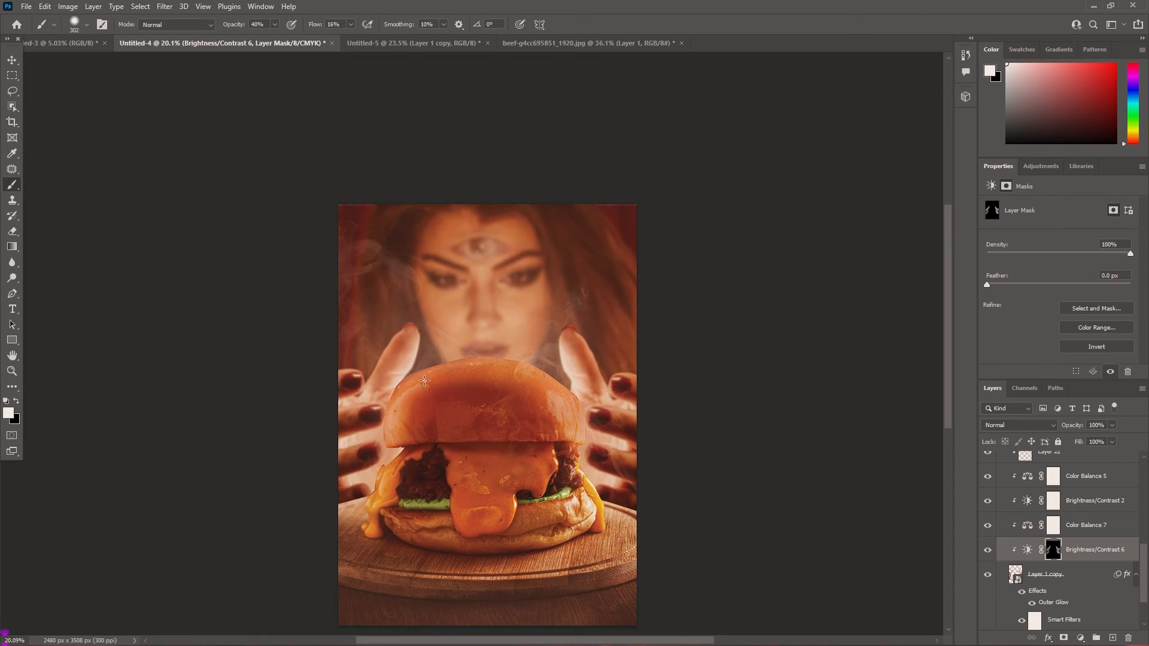
left_click_drag(370, 396, 371, 481)
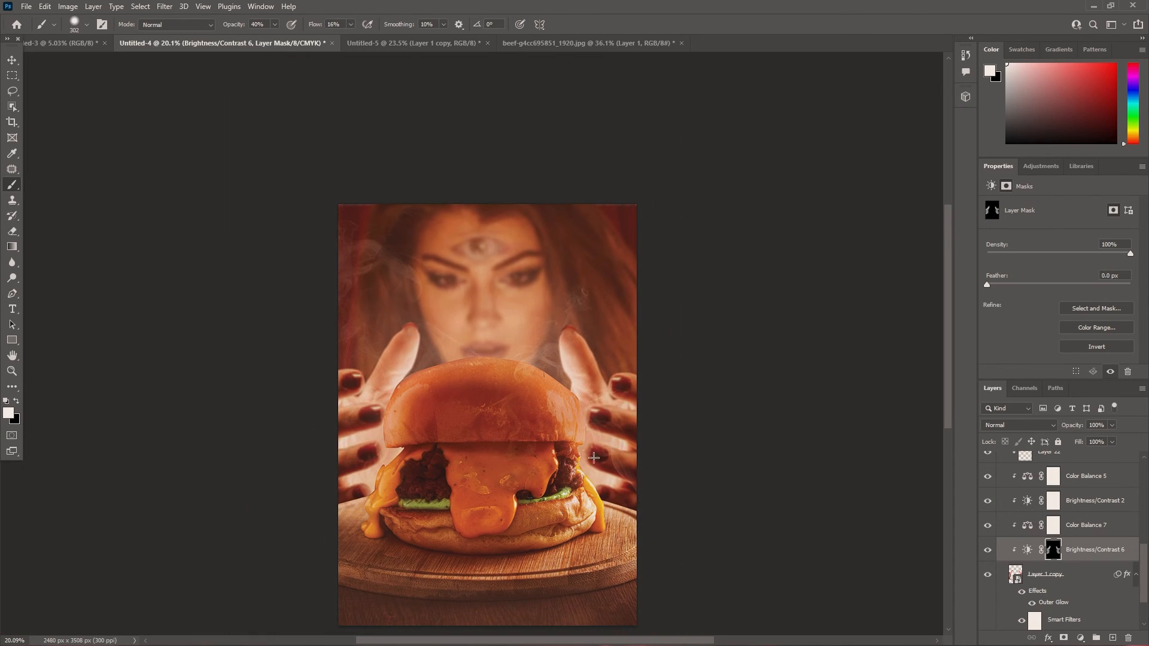
Step: Add an empty layer above the FC3 group and a Brightness/Contrast adjustment with brightness 150 and an inverted mask
scroll(599, 523, "down", 1)
scroll(556, 523, "up", 1)
left_click(1055, 523)
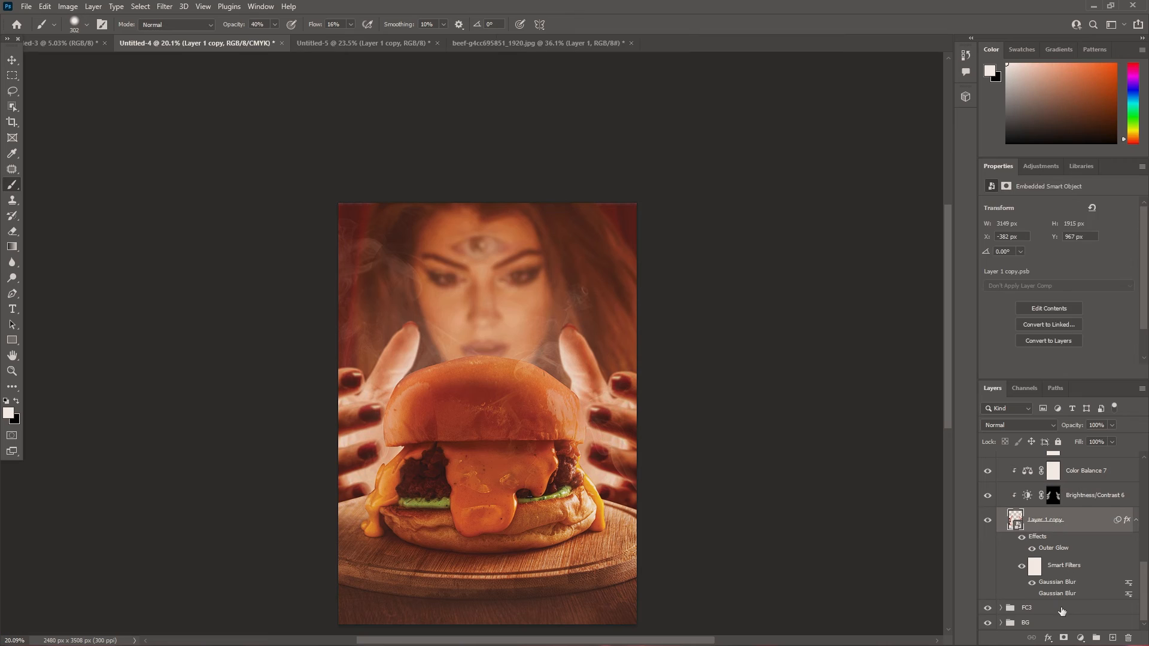
left_click(1062, 610)
left_click(1113, 638)
scroll(1080, 599, "down", 1)
left_click(1041, 167)
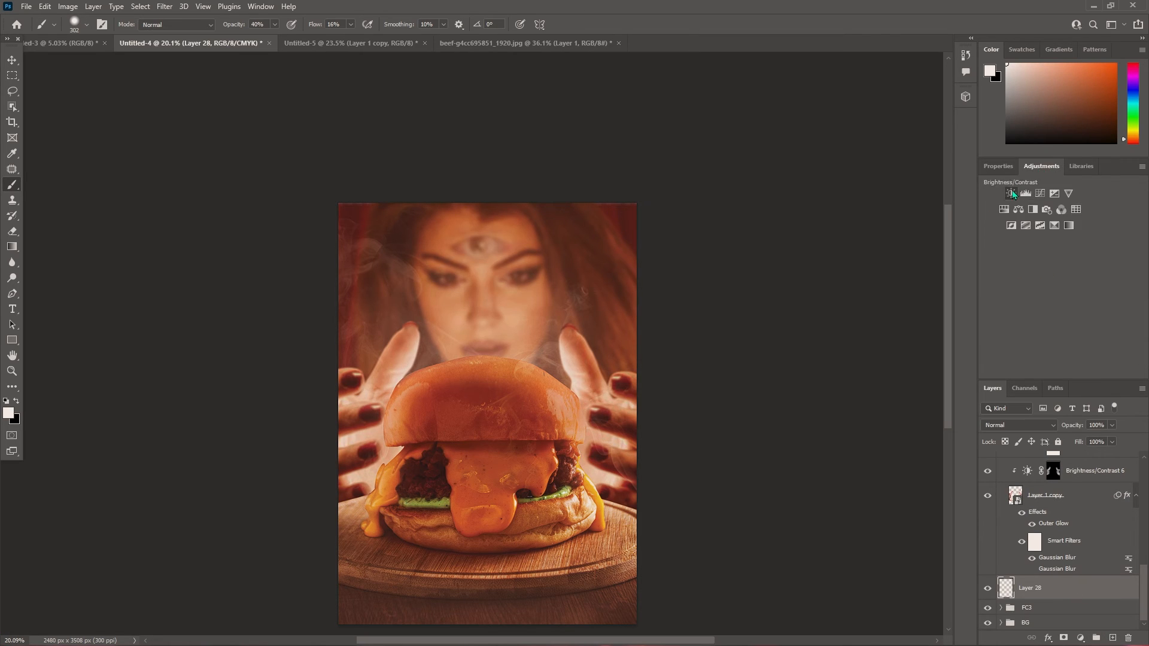
left_click(1013, 195)
left_click_drag(1059, 238, 1148, 242)
left_click(1035, 589)
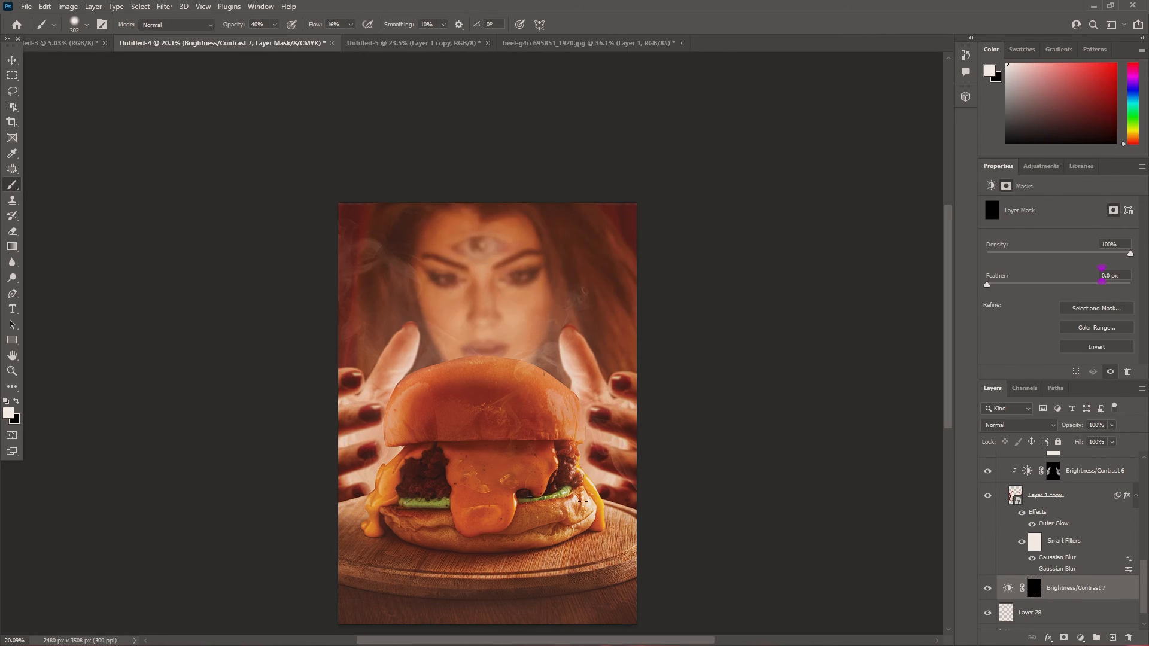
key("ctrl+i")
Step: Place Brightness/Contrast 7 between the BU and HA groups and scale its painted mask to about 139%, shifted down over the lower poster
mouse_move(1070, 596)
left_mouse_down()
mouse_move(1112, 415)
mouse_move(1106, 638)
mouse_move(1078, 610)
left_mouse_up()
key("ctrl+t")
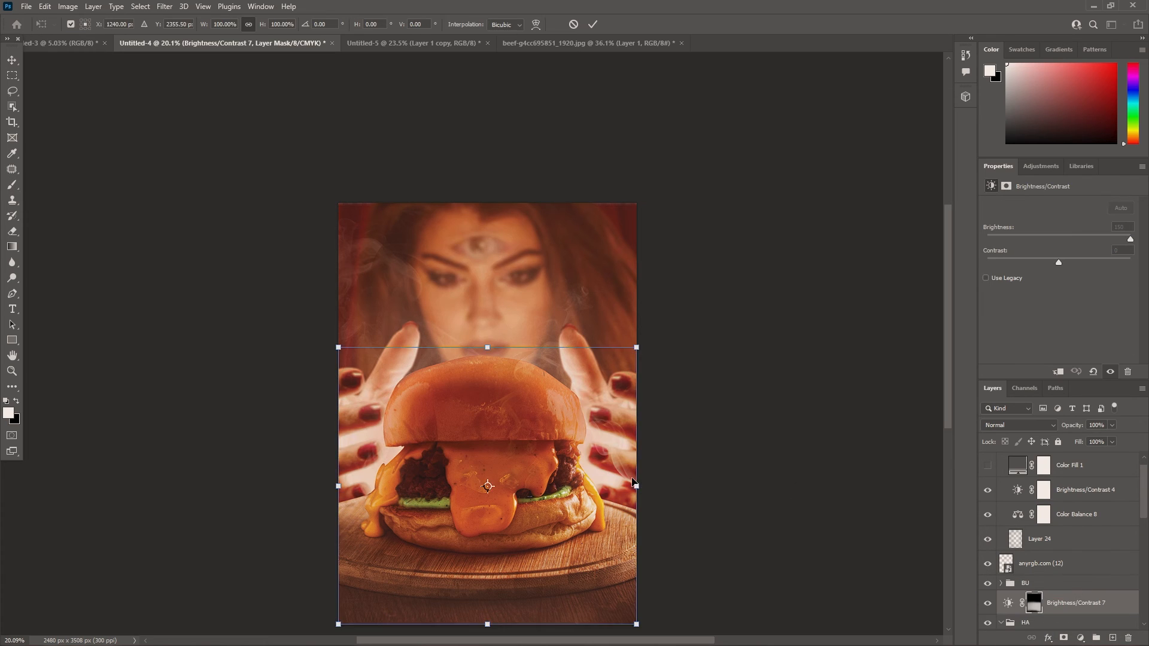
left_click_drag(633, 413, 622, 469)
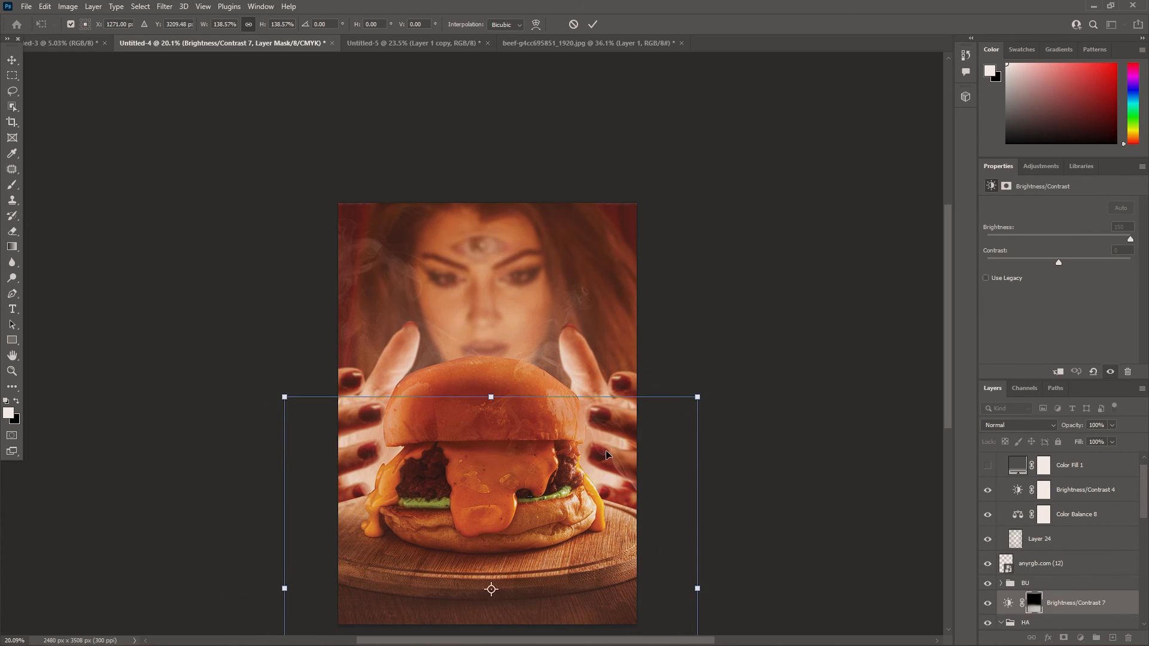
key("Return")
key("b")
scroll(698, 437, "up", 2)
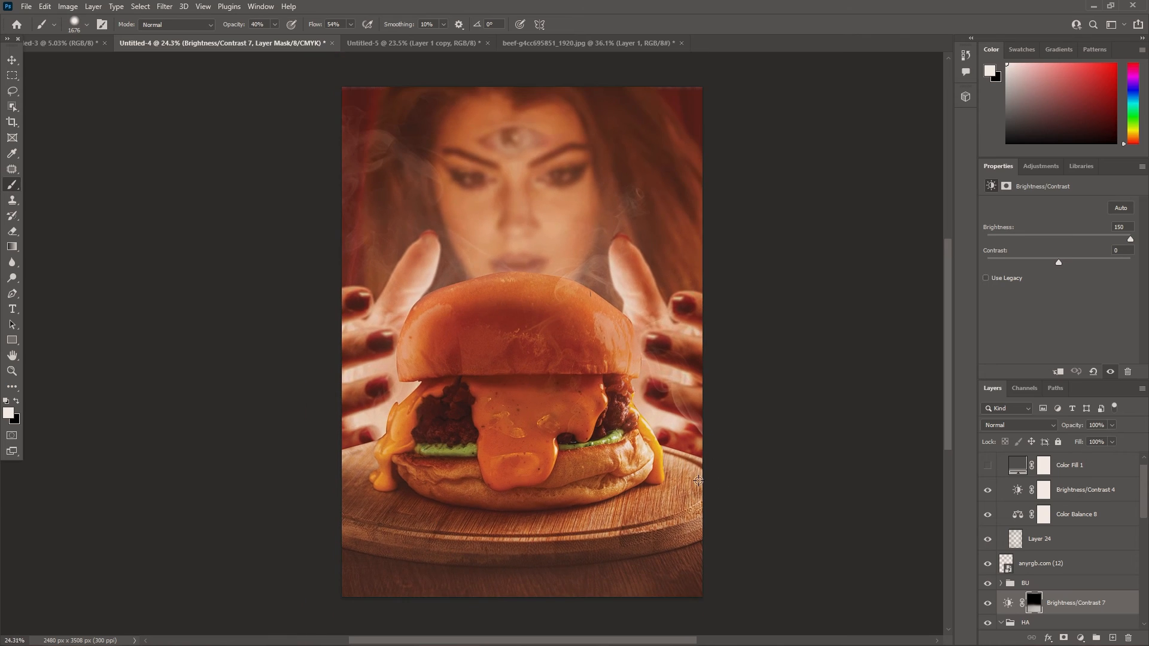
scroll(699, 481, "down", 2)
key("v")
left_click(231, 245)
scroll(749, 303, "down", 4)
scroll(560, 383, "up", 4)
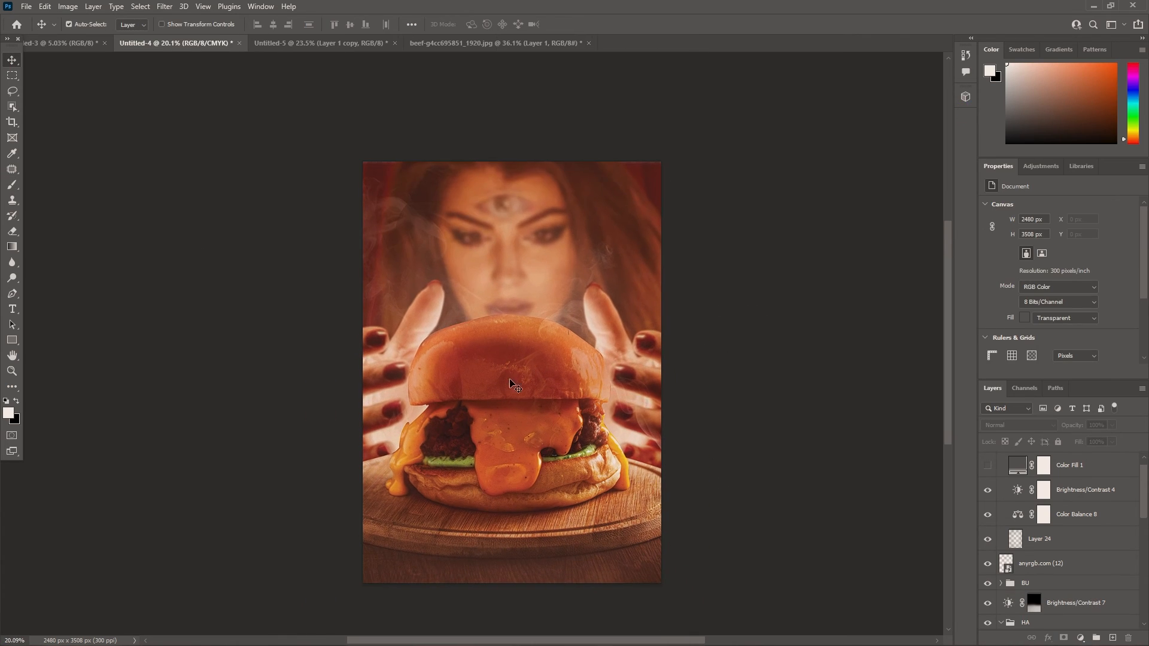
Step: Brighten the burger by lowering the white input level of the Levels 1 adjustment
left_click(511, 384)
scroll(1057, 591, "down", 4)
double_click(1028, 512)
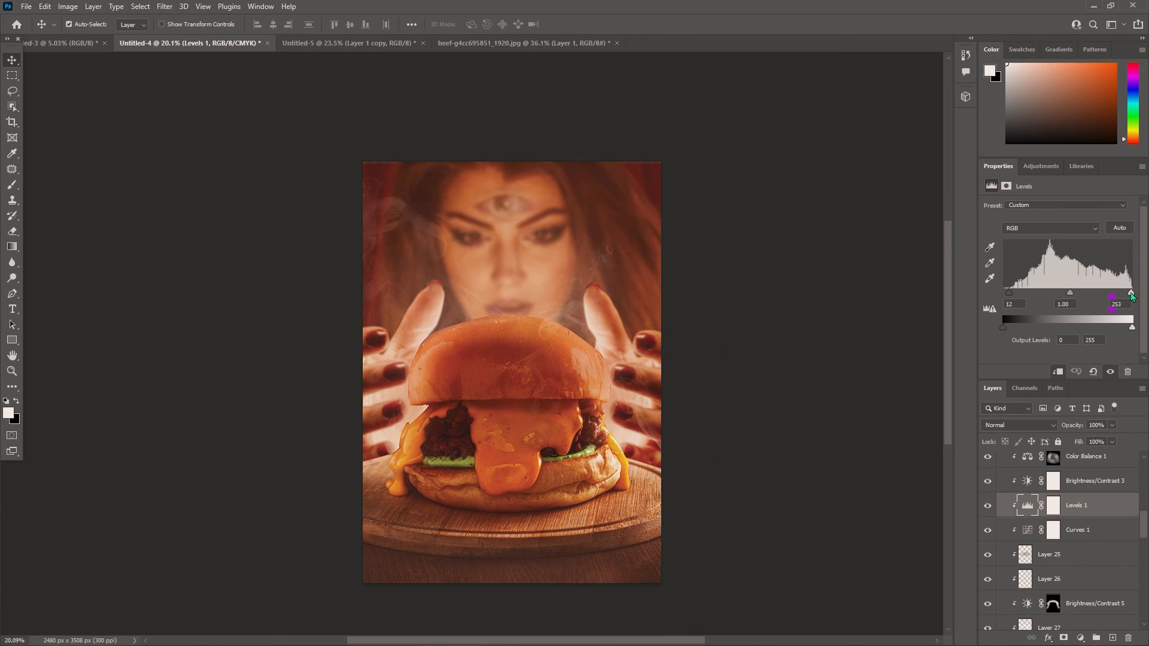
left_click_drag(1132, 294, 1112, 295)
left_click(793, 464)
scroll(716, 464, "down", 1)
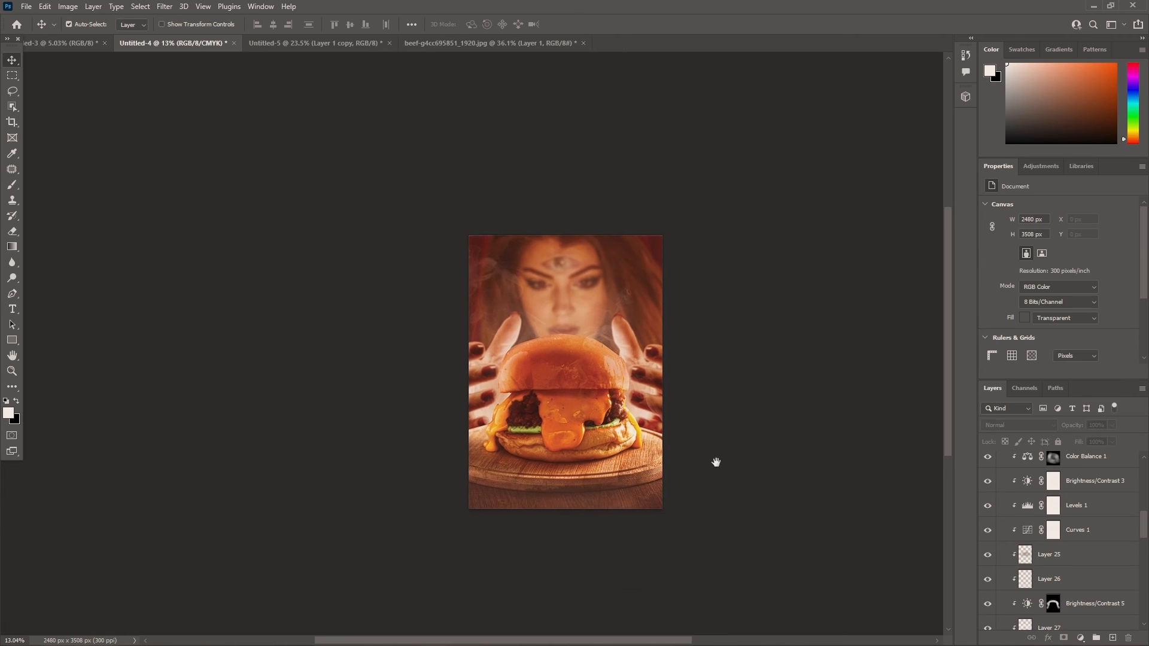
scroll(788, 465, "up", 2)
scroll(779, 467, "down", 1)
scroll(790, 473, "up", 1)
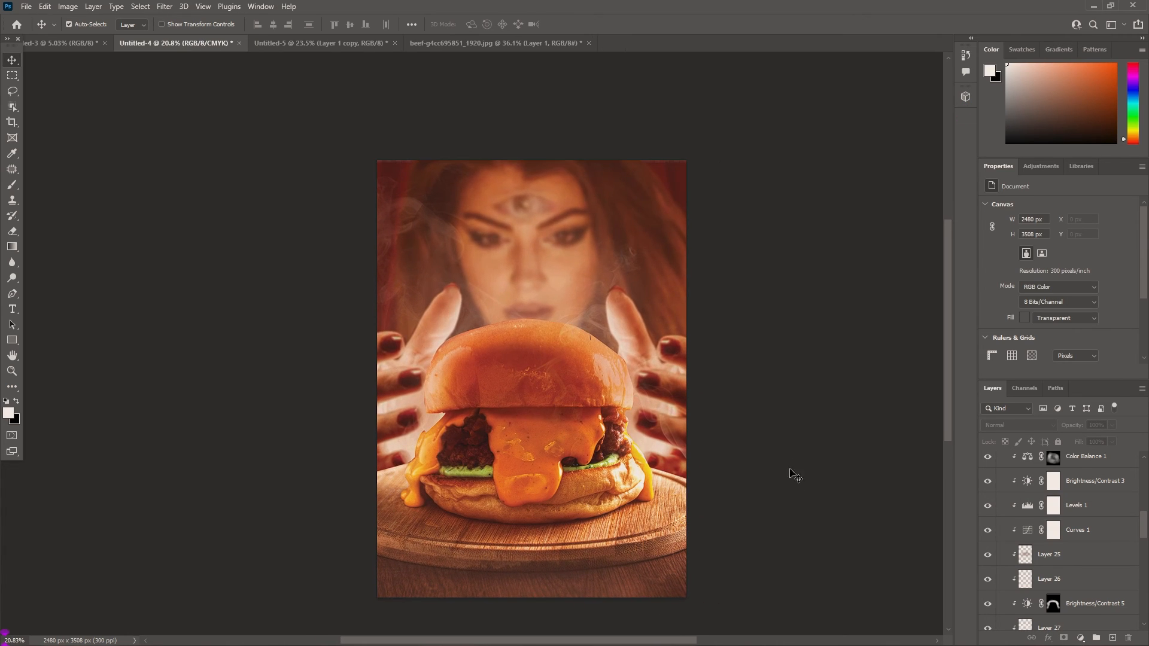
Step: Copy the anyrgb.com (11) logo from Untitled-5 into the poster's upper right corner at X 2200 px, Y 47 px
left_click(435, 45)
left_click(365, 46)
left_click(988, 487)
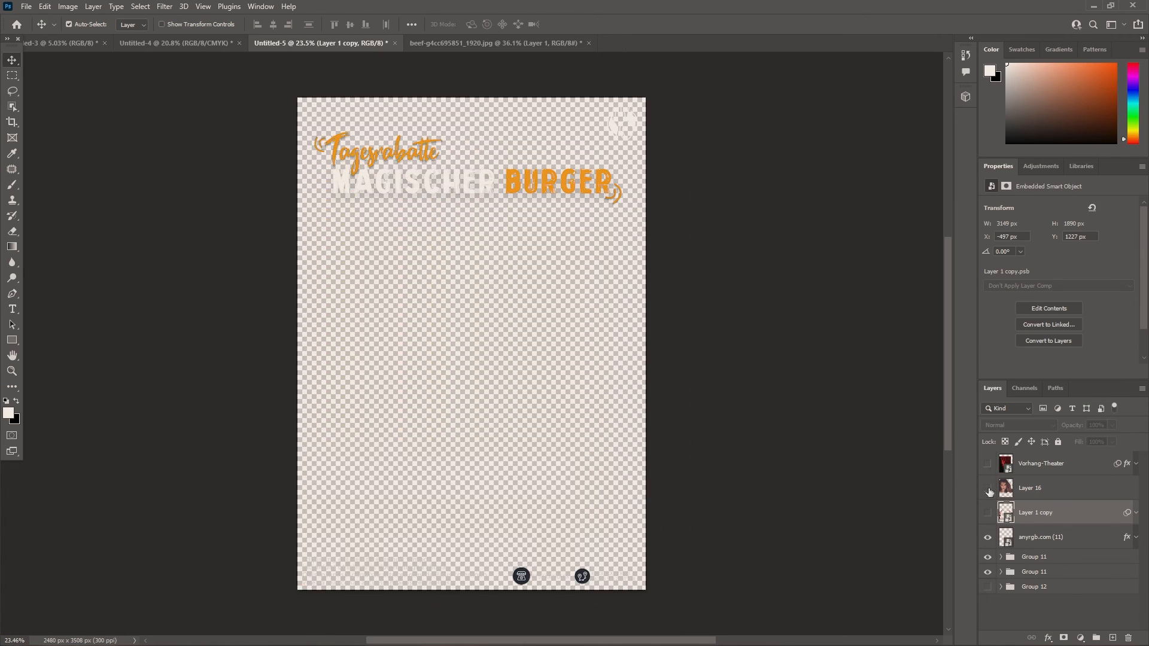
left_click(1009, 541)
left_click_drag(1008, 542, 684, 179)
key("ctrl+t")
key("Return")
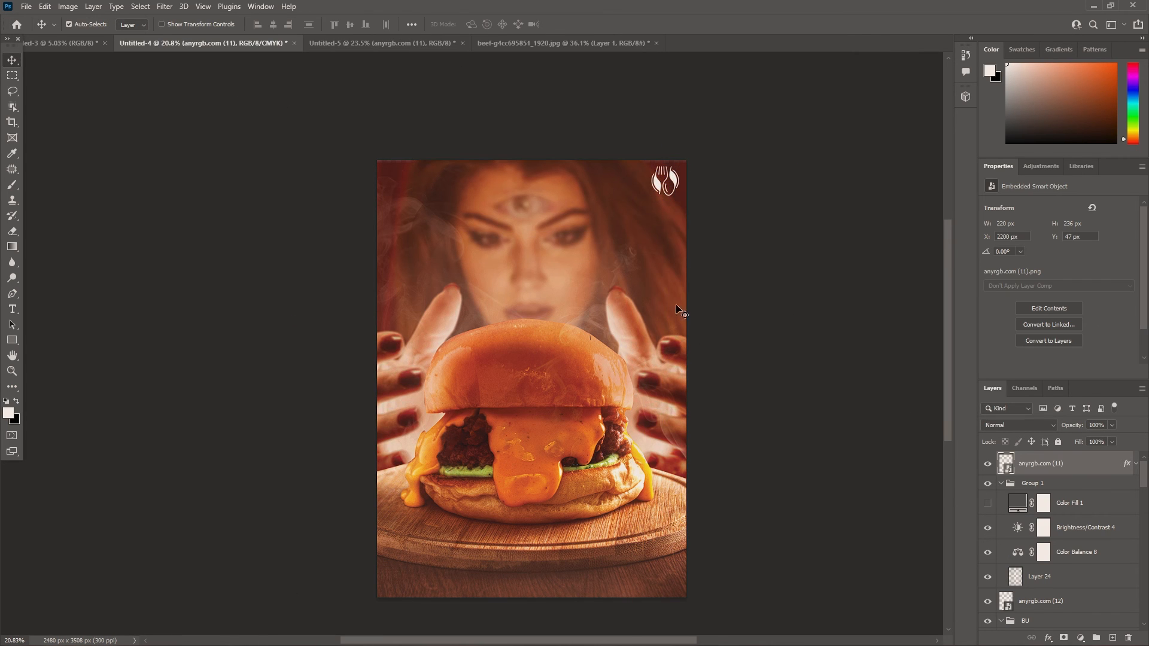
scroll(690, 453, "down", 1)
Step: Copy the Group 11 headline and body text from Untitled-5 onto the poster and nudge the group slightly up and left
left_click(428, 43)
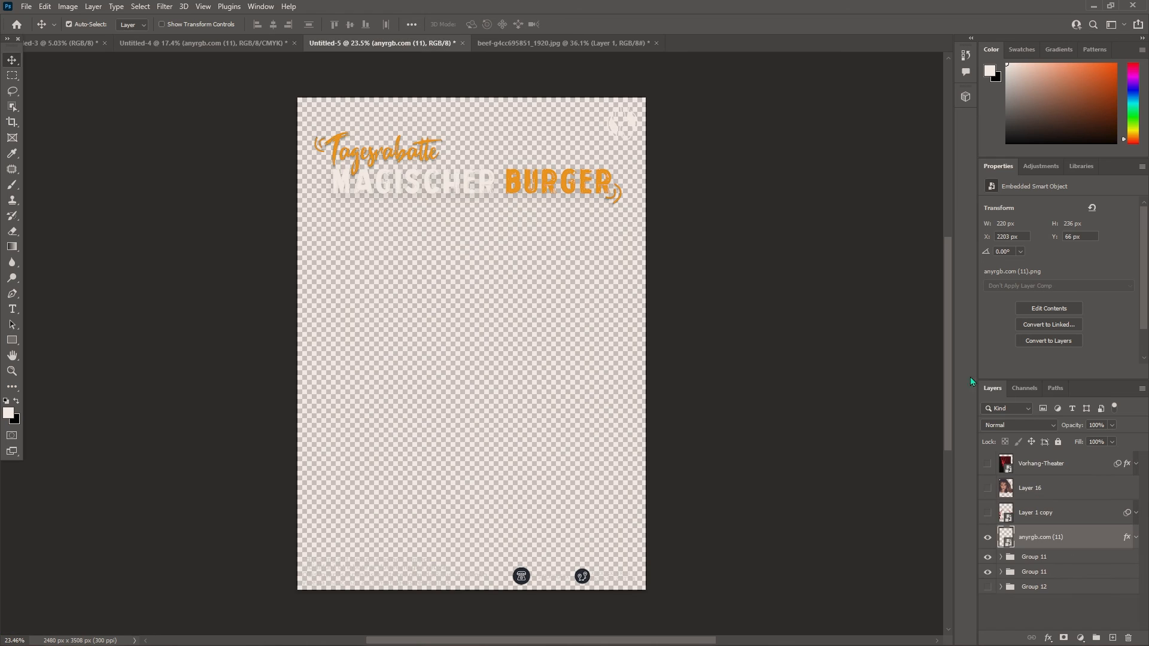
left_click(991, 558)
left_click_drag(576, 314, 528, 259)
key("ctrl+t")
key("Return")
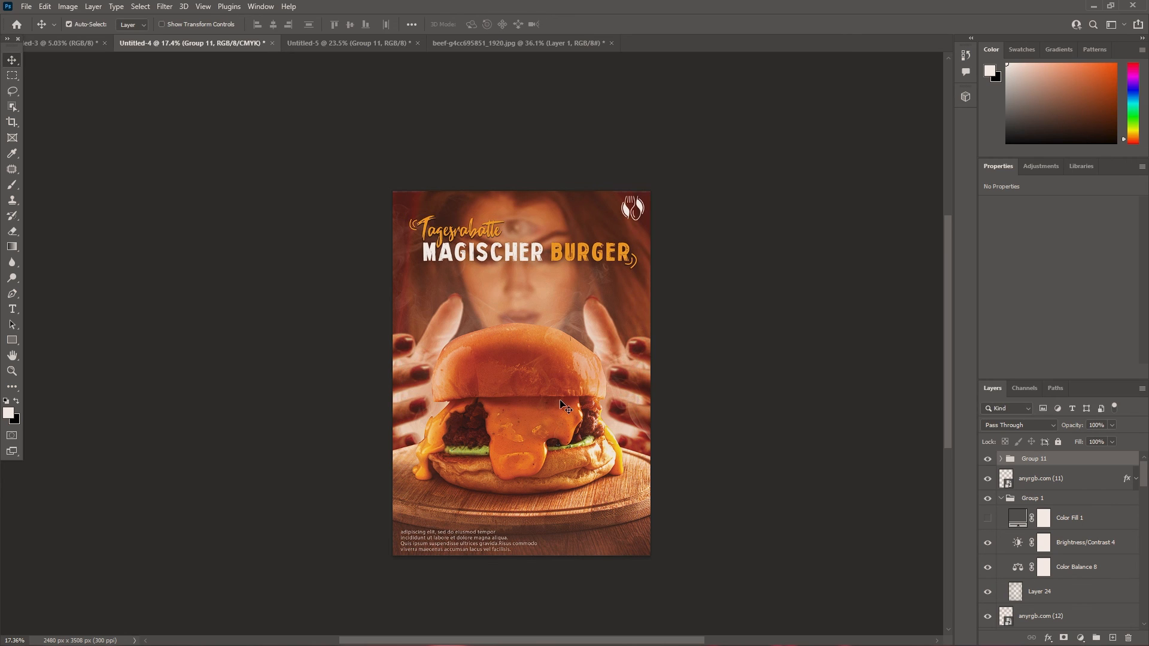
left_click_drag(490, 316, 488, 312)
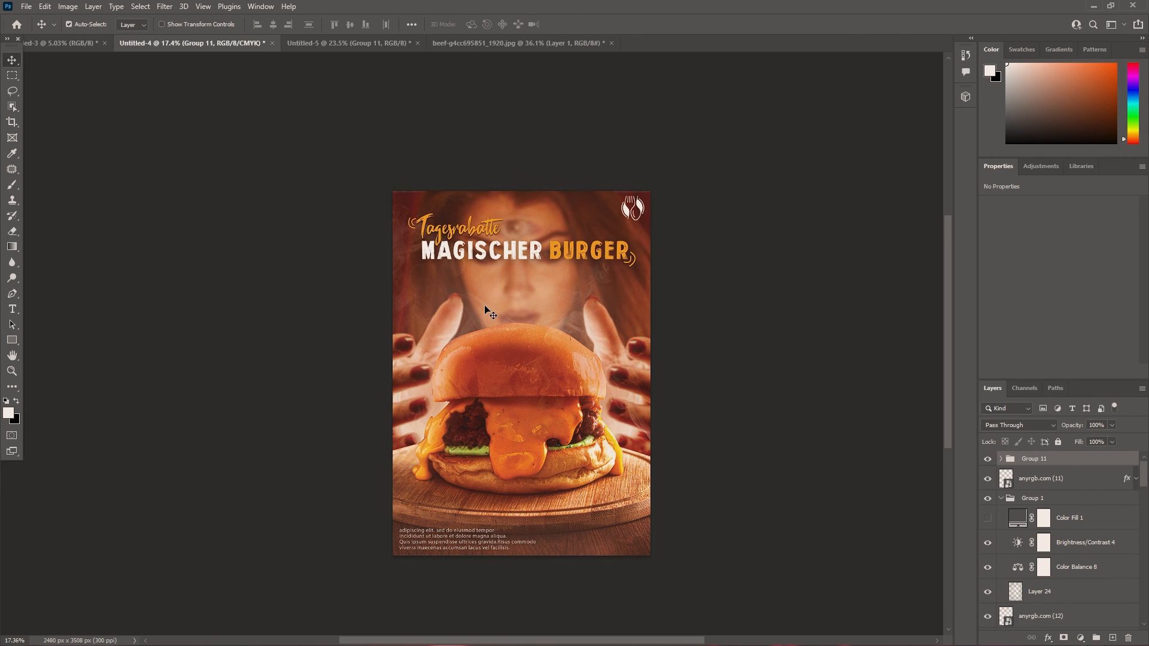
Step: Copy the Group 11 contact icons from Untitled-5 into the poster's lower right corner beside the body text
left_click(378, 42)
left_click_drag(1037, 572, 624, 548)
key("ctrl+t")
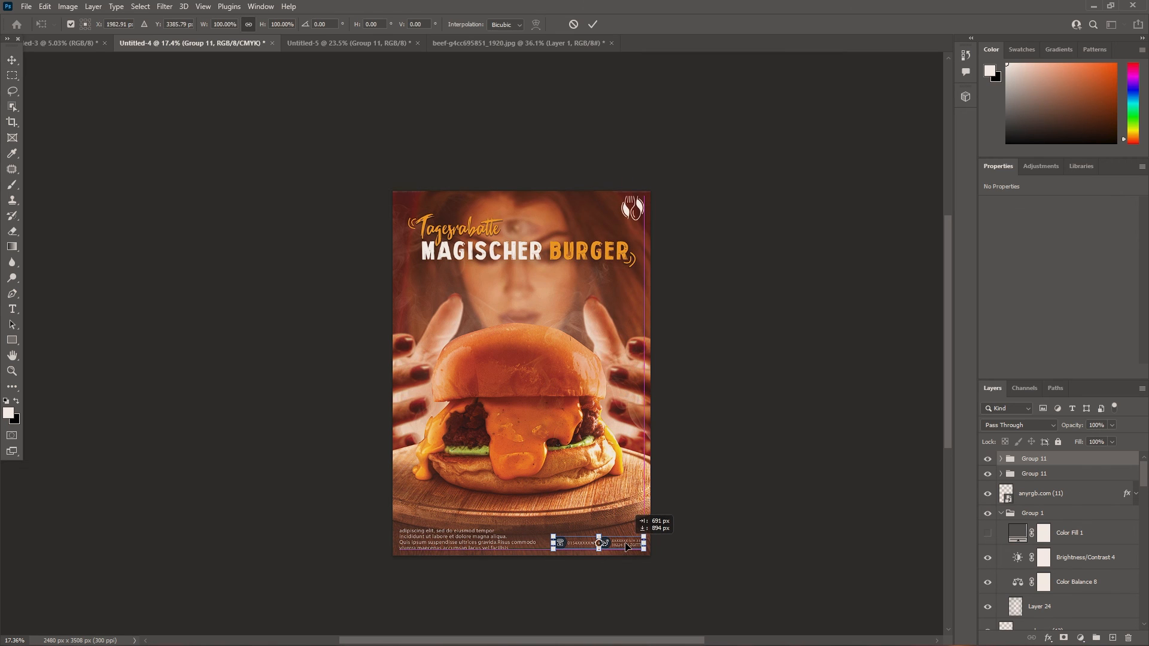
key("Return")
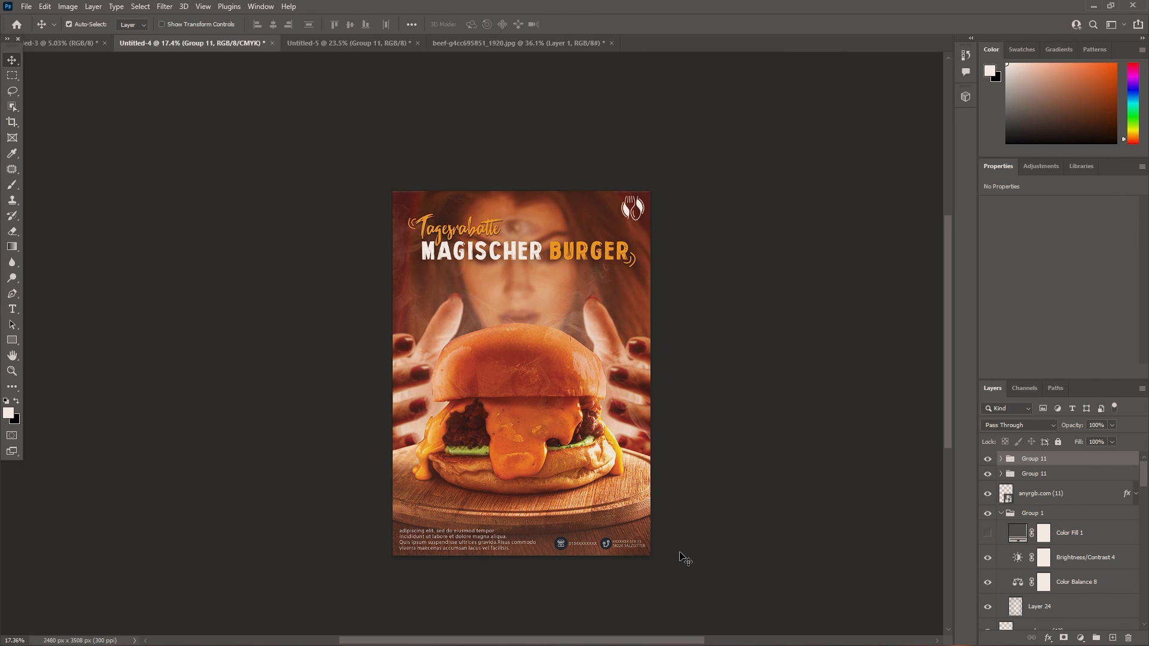
scroll(608, 379, "down", 1)
scroll(670, 442, "up", 1)
left_click_drag(674, 443, 712, 403)
Step: Add a layer above Color Fill 1 in Group 1 and darken the poster's edges with a 1840-size black brush at 22% flow
scroll(688, 419, "up", 3)
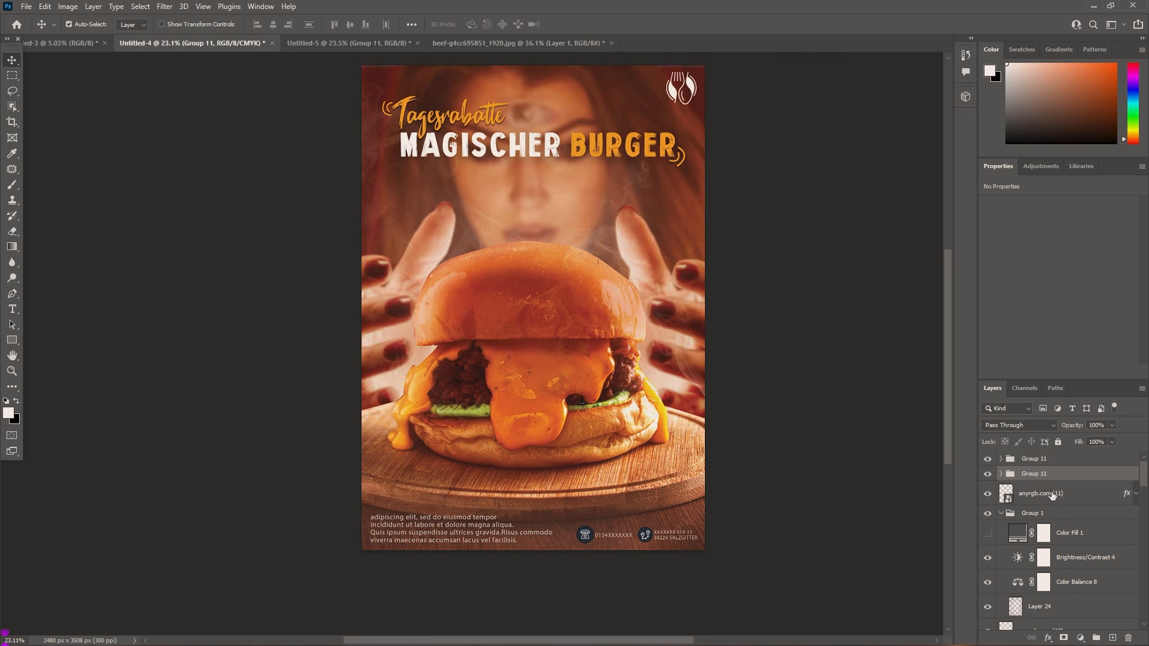
left_click(1069, 533)
left_click(1113, 638)
left_click(13, 185)
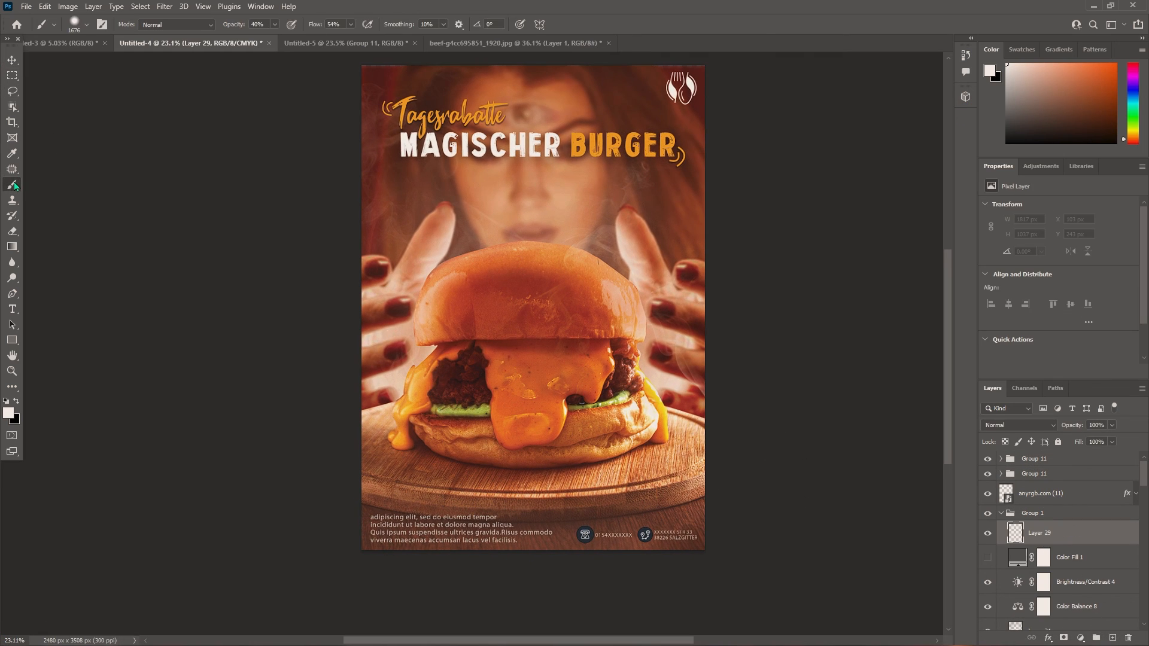
left_click_drag(469, 279, 475, 294)
left_click_drag(458, 376, 455, 392)
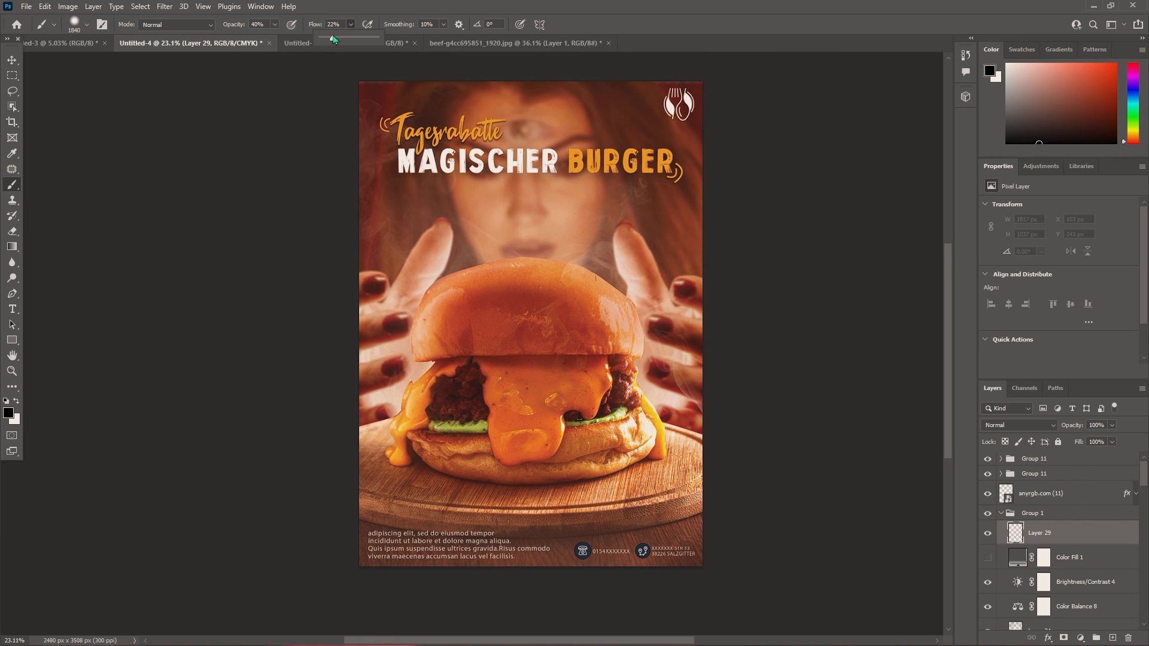
mouse_move(746, 180)
left_mouse_down()
mouse_move(764, 641)
mouse_move(344, 603)
left_mouse_up()
left_click_drag(344, 75, 344, 487)
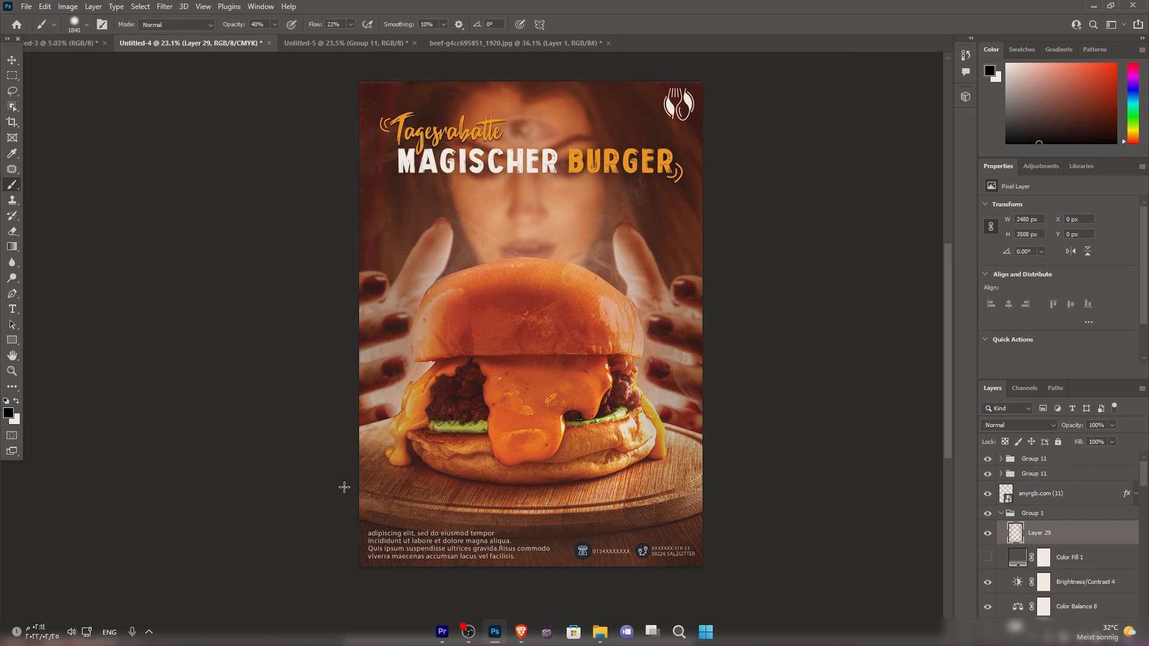
Step: Reduce Layer 29's opacity to 55% and compare the poster with and without the edge darkening
scroll(700, 527, "down", 4)
scroll(791, 363, "up", 2)
left_click_drag(834, 405, 733, 355)
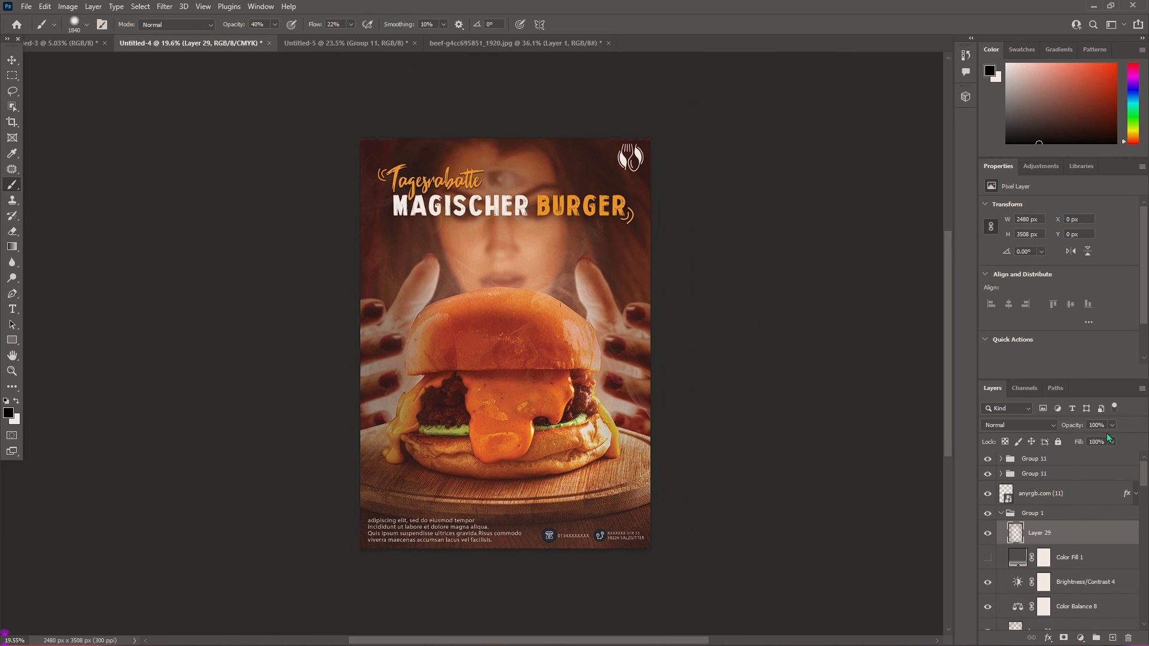
left_click_drag(1111, 425, 1088, 442)
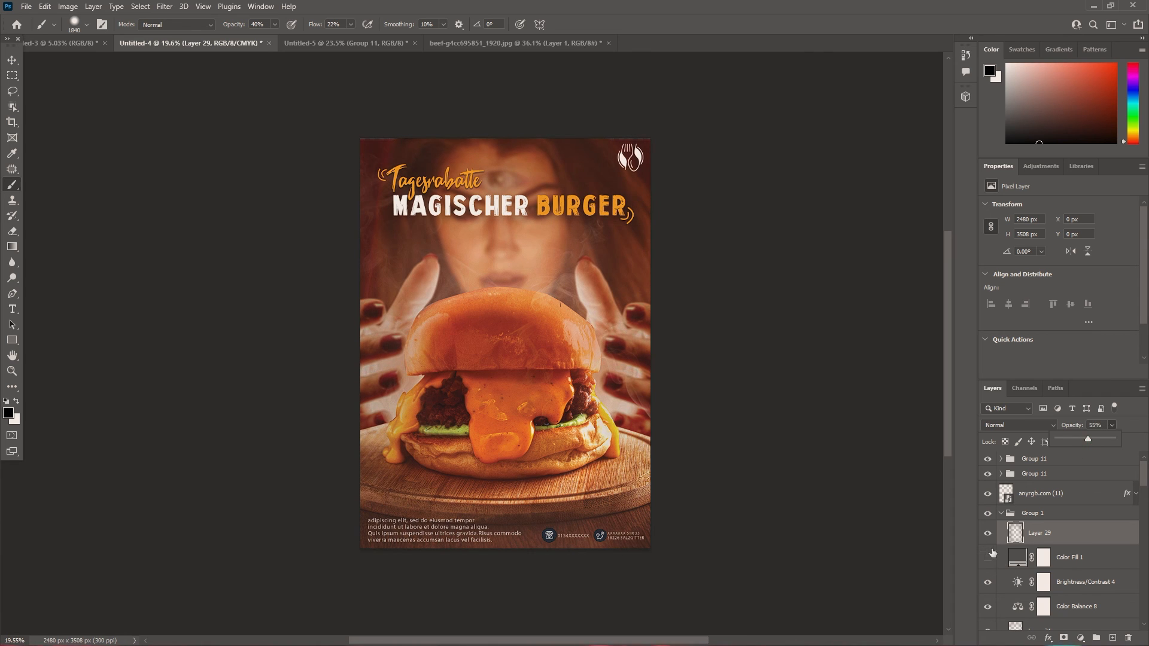
left_click(988, 534)
left_click(988, 534)
left_click(12, 60)
left_click(712, 422)
scroll(712, 422, "up", 2)
scroll(720, 417, "down", 1)
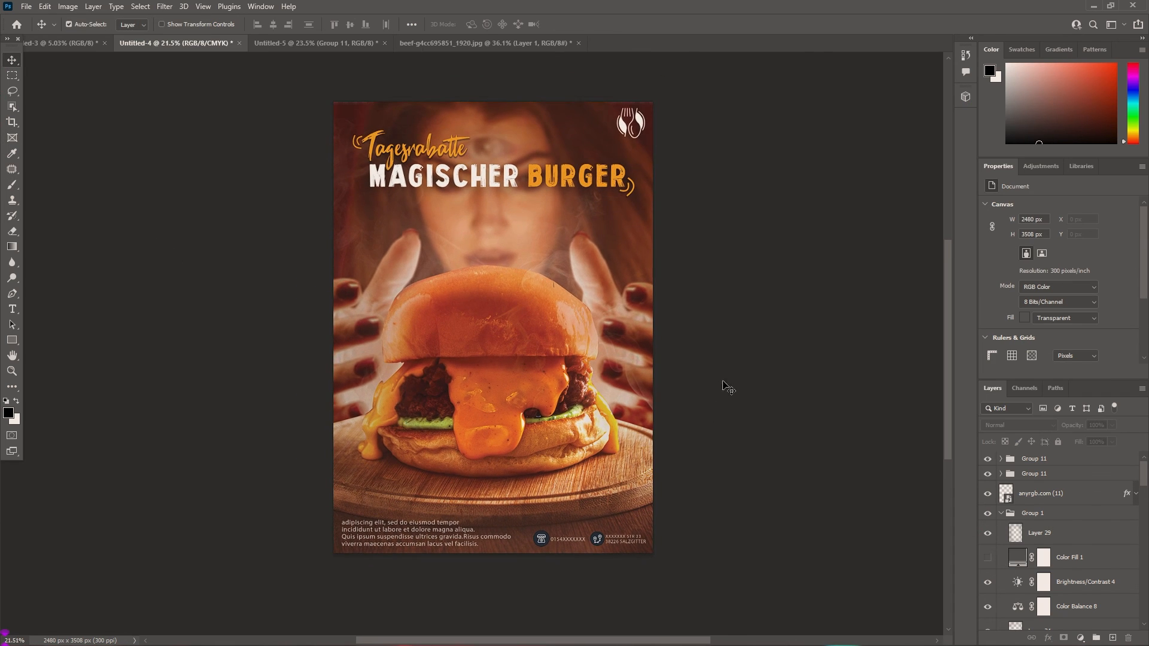